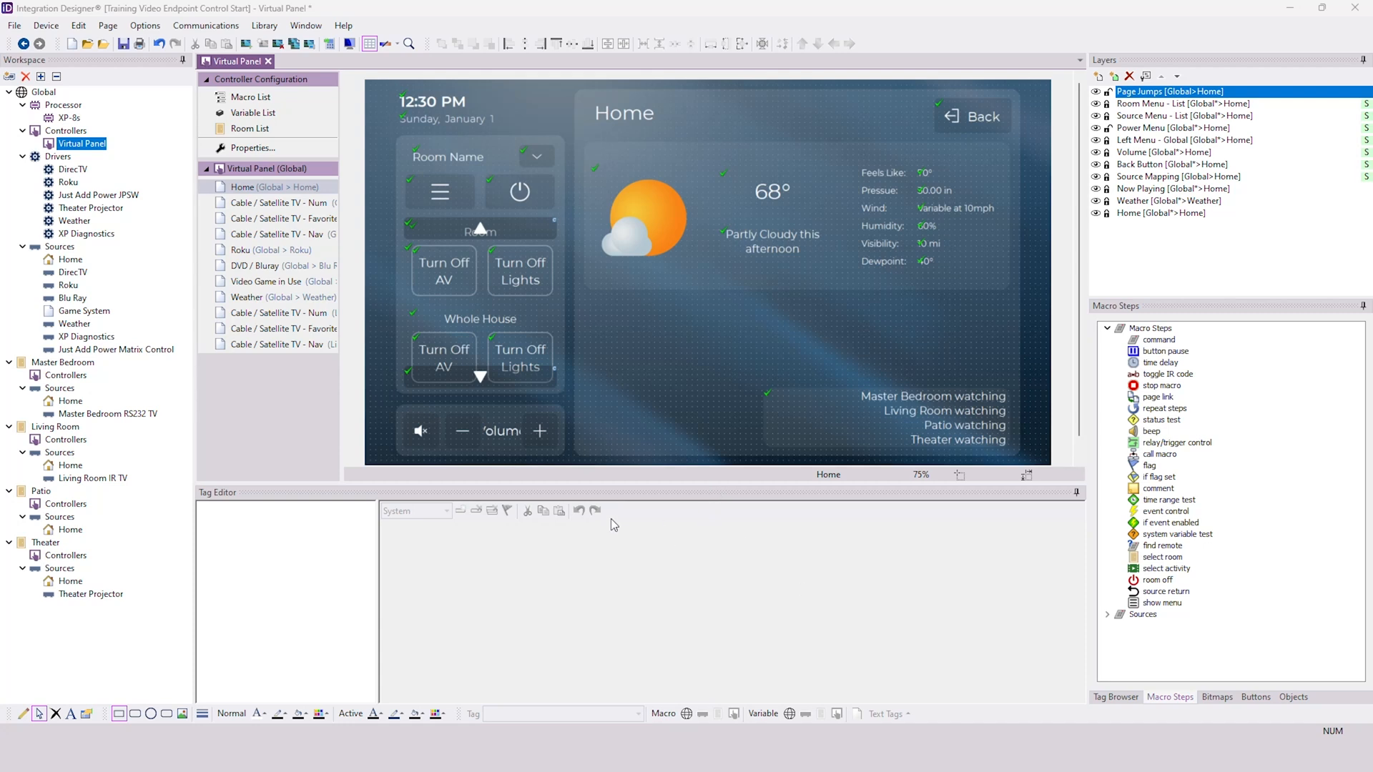
- Open the driver properties of the Just Add Power JPSW driver to review its connection and input/output names
left_click(97, 195)
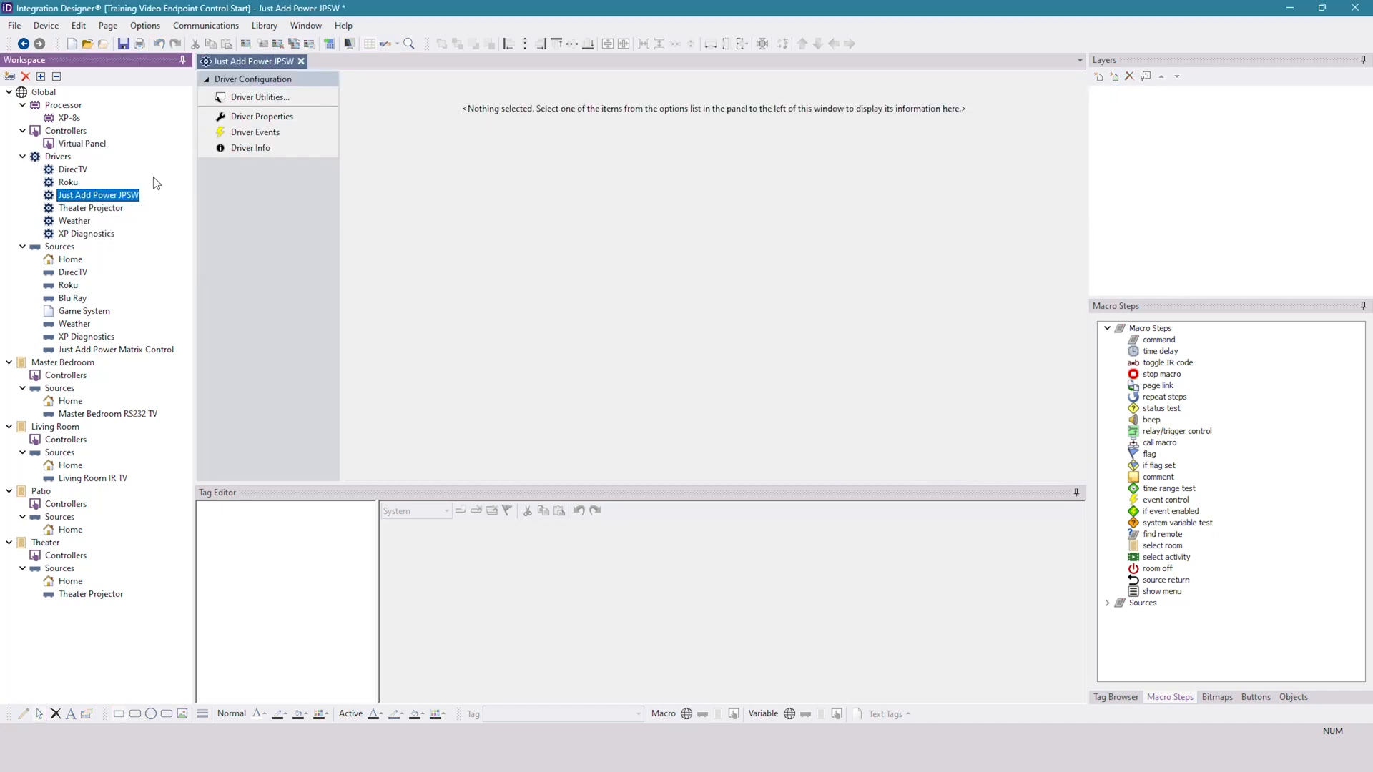
left_click(262, 116)
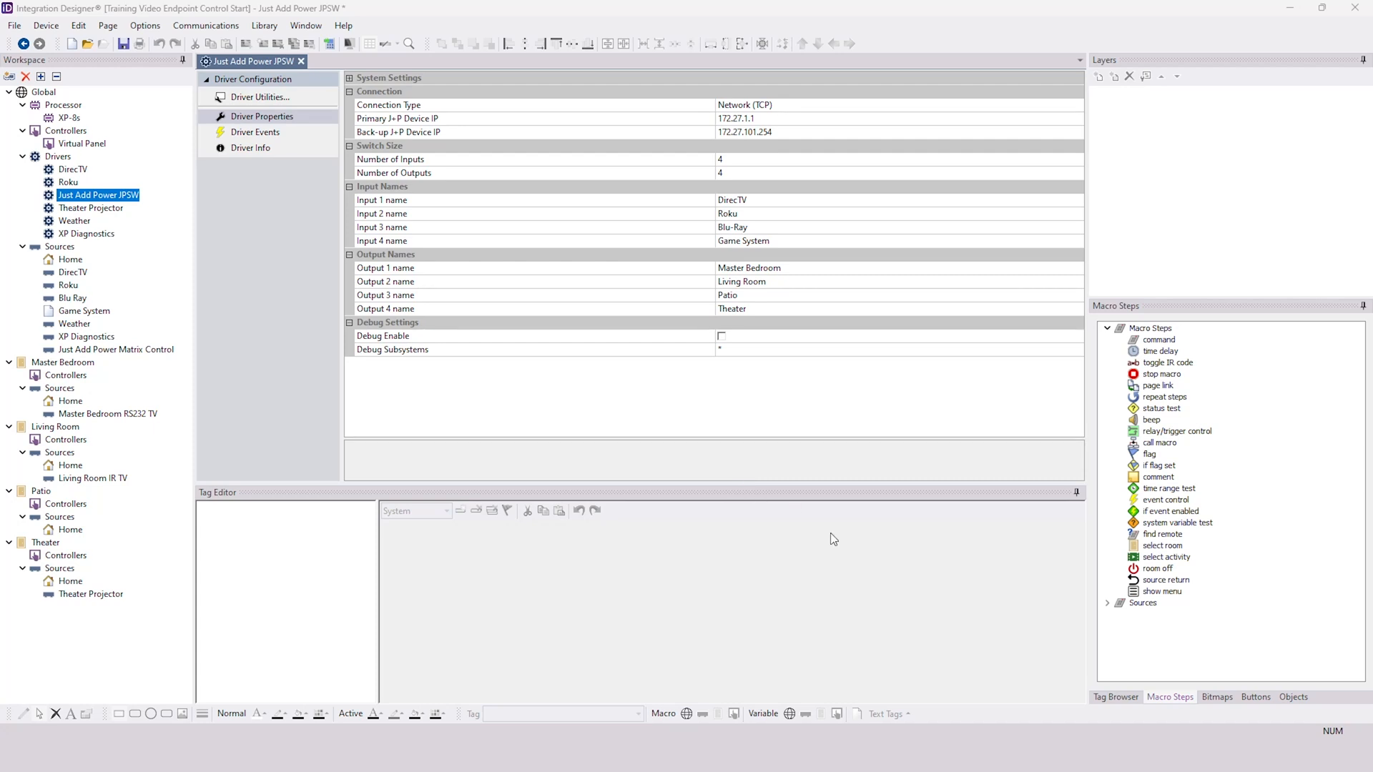
- Switch to Chrome and look up the [AMP] [Standardized] RTI Driver Download article in the Just Add Power support site's RTI section
left_click(893, 752)
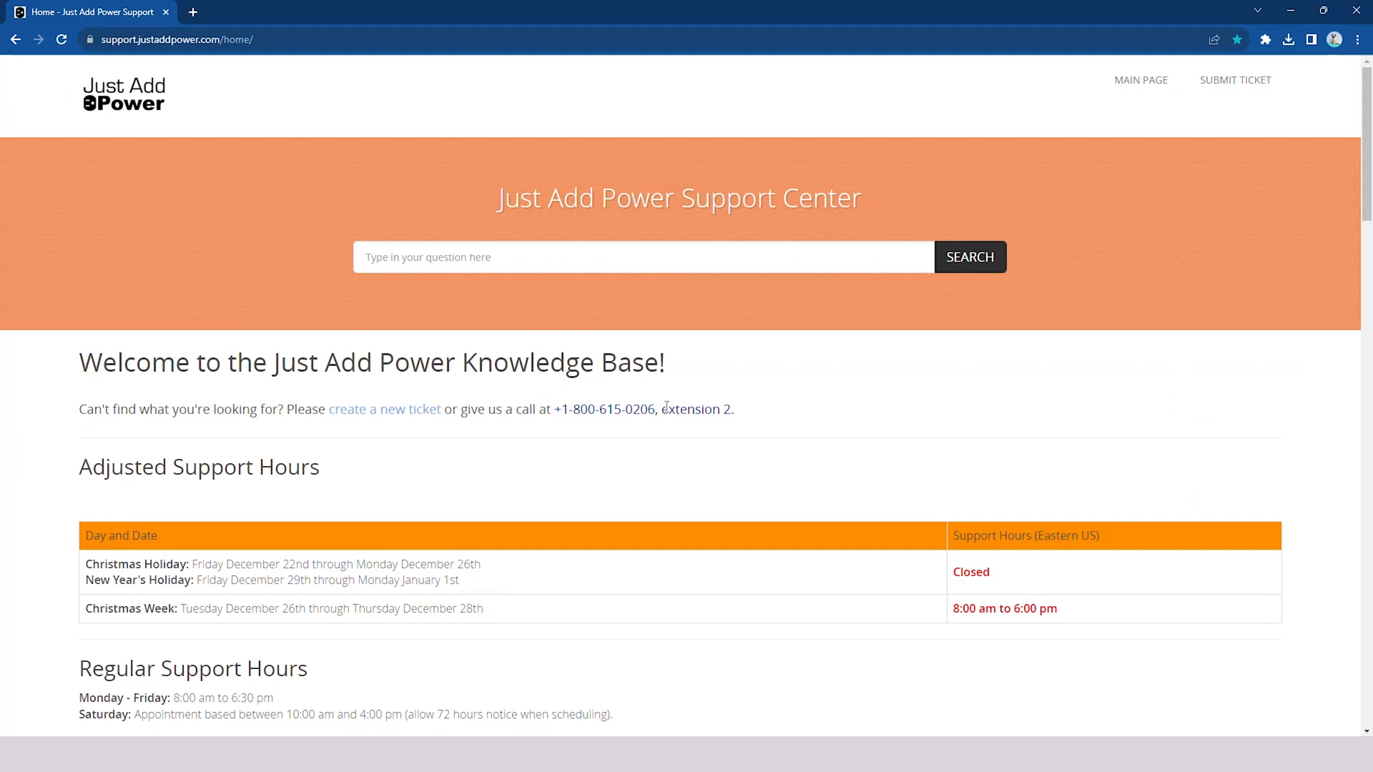
scroll(631, 427, "down", 3)
scroll(632, 431, "down", 15)
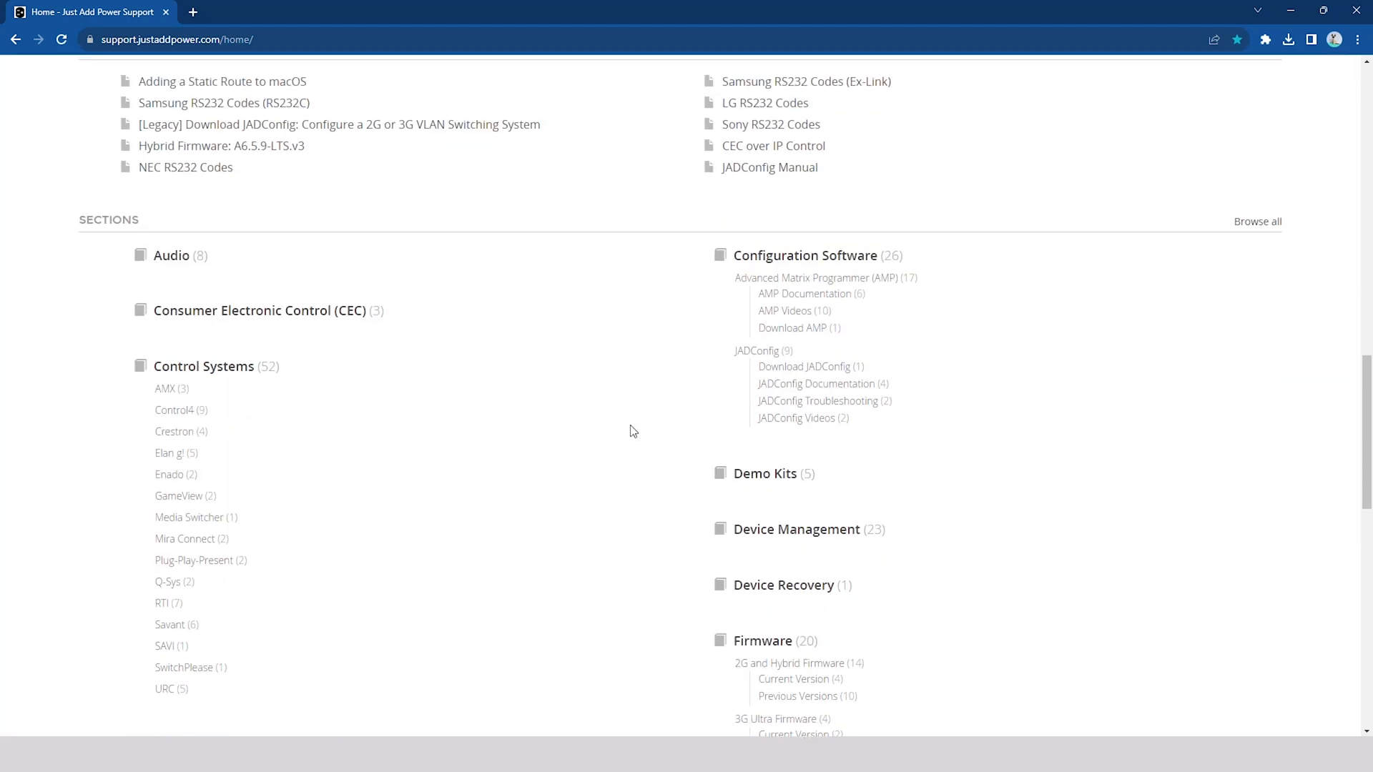
scroll(509, 511, "down", 1)
left_click(169, 530)
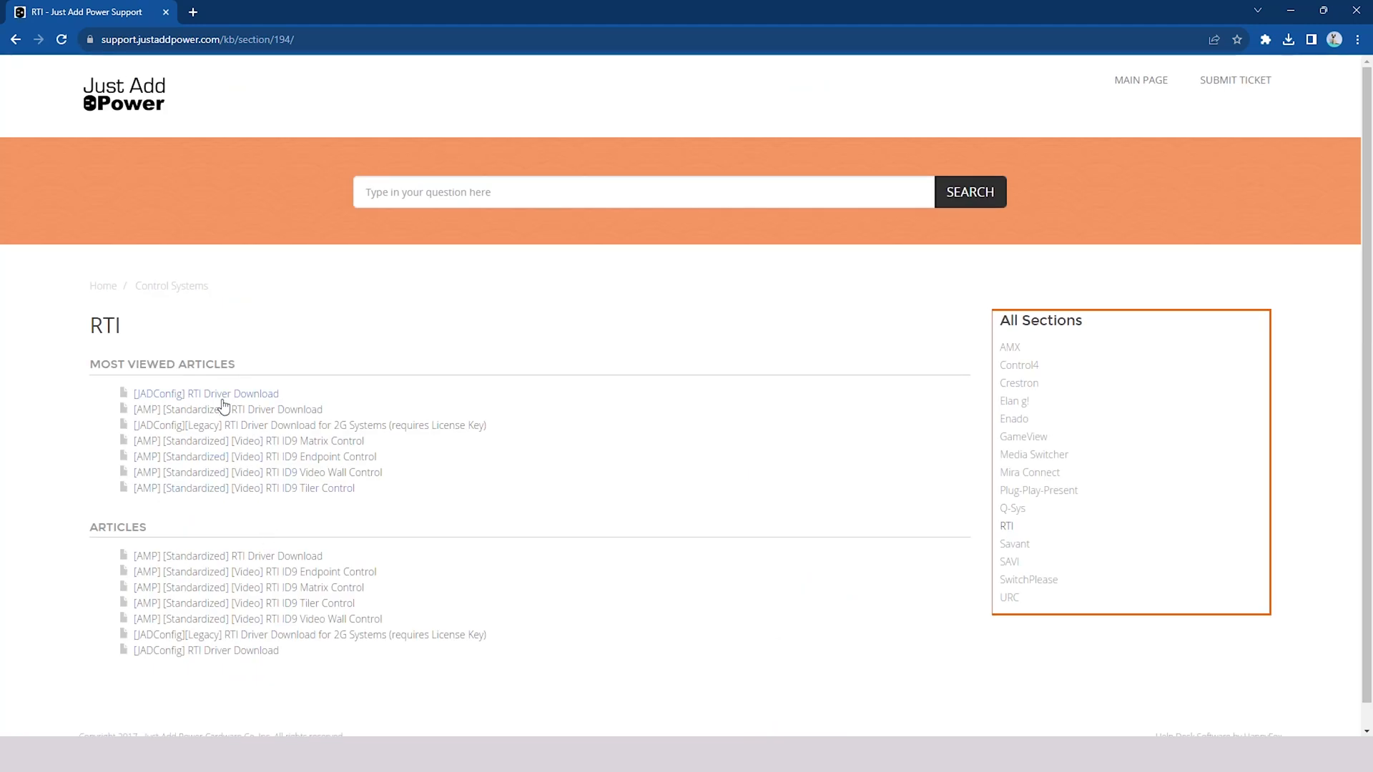
left_click(276, 411)
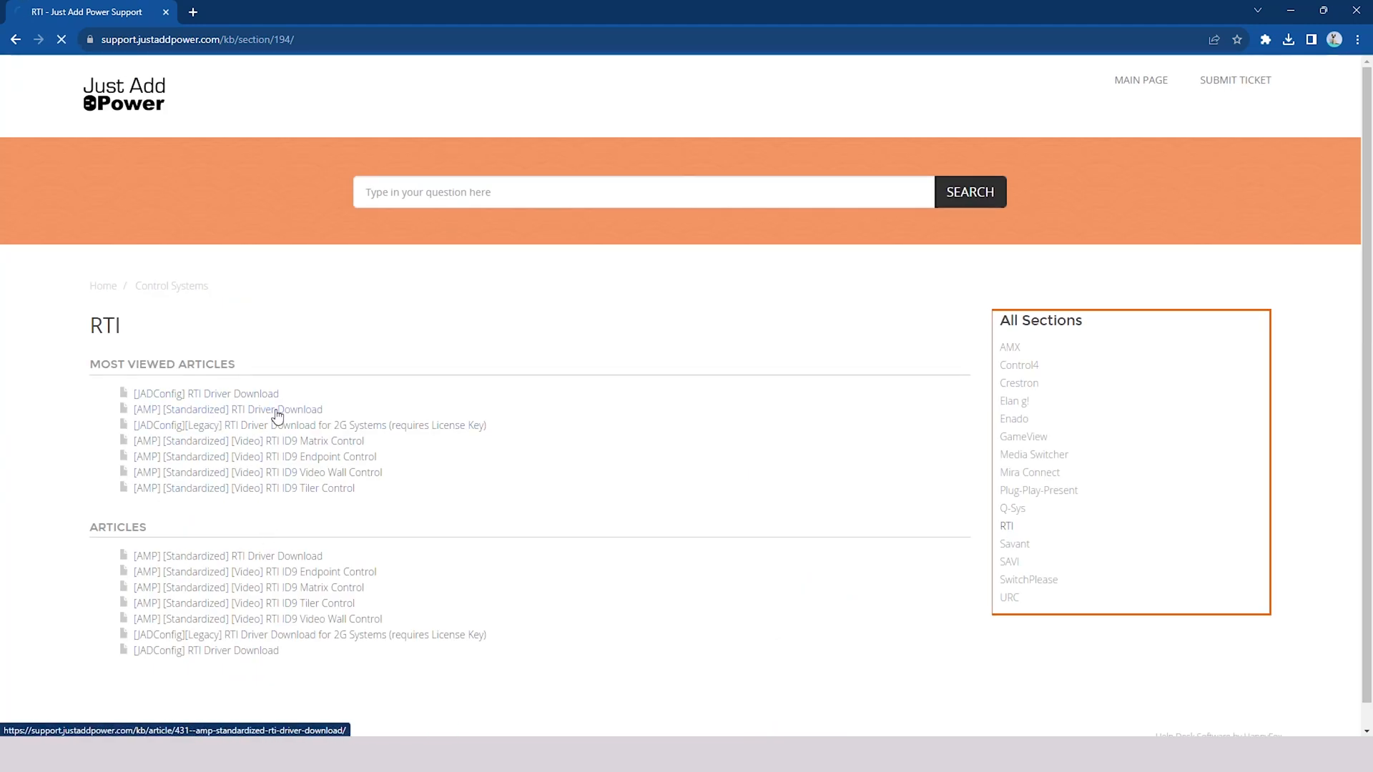
scroll(512, 377, "down", 5)
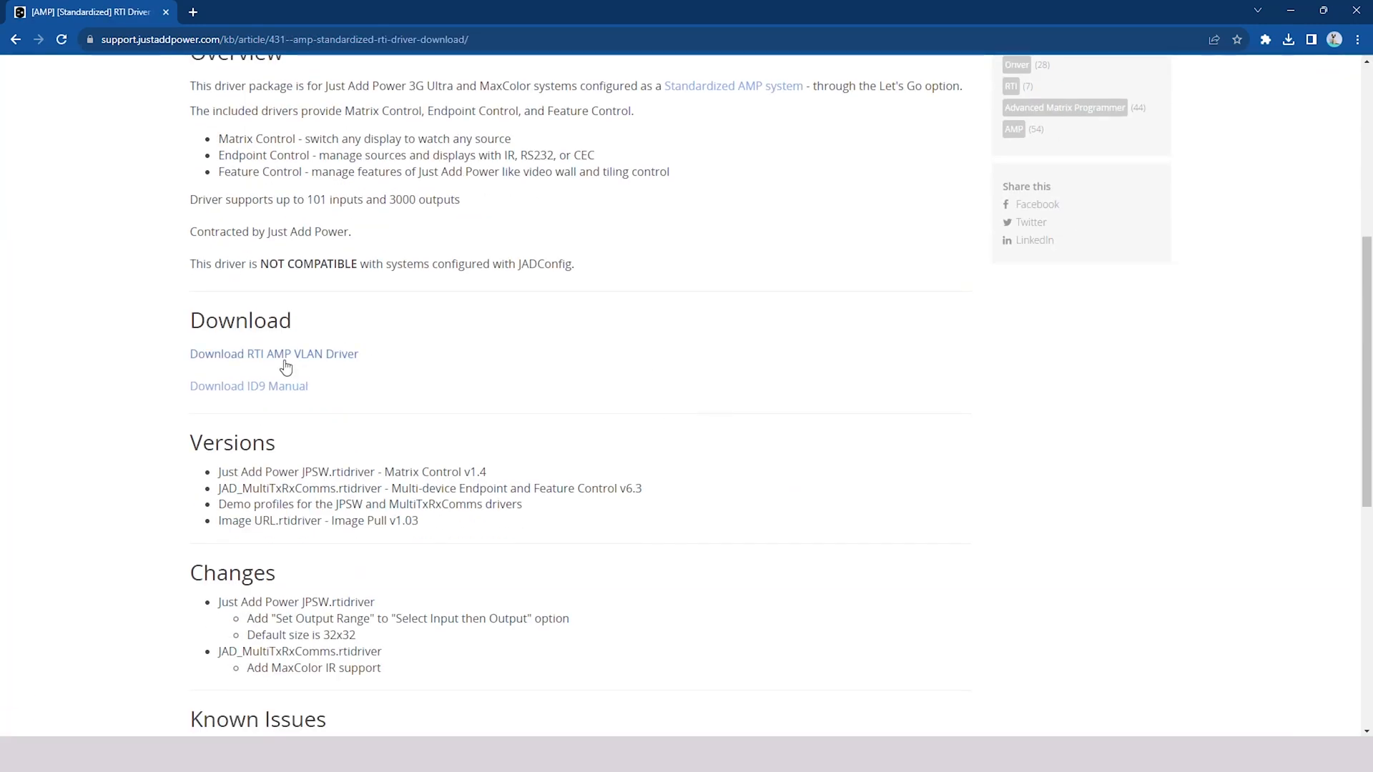
left_click(1290, 10)
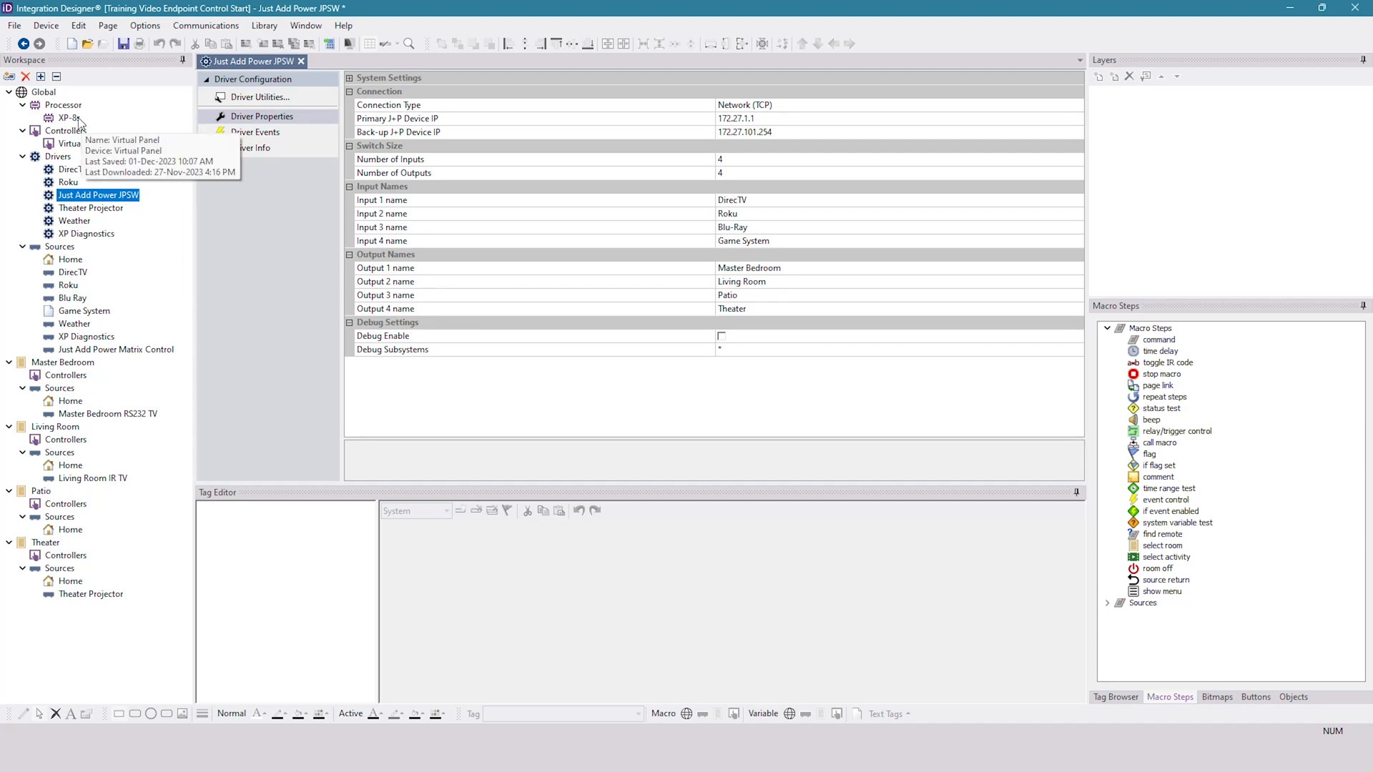
- Start adding a driver to the Global room and choose JAD SOIP / Console / CEC version 6.3 from the USER library
left_click(46, 26)
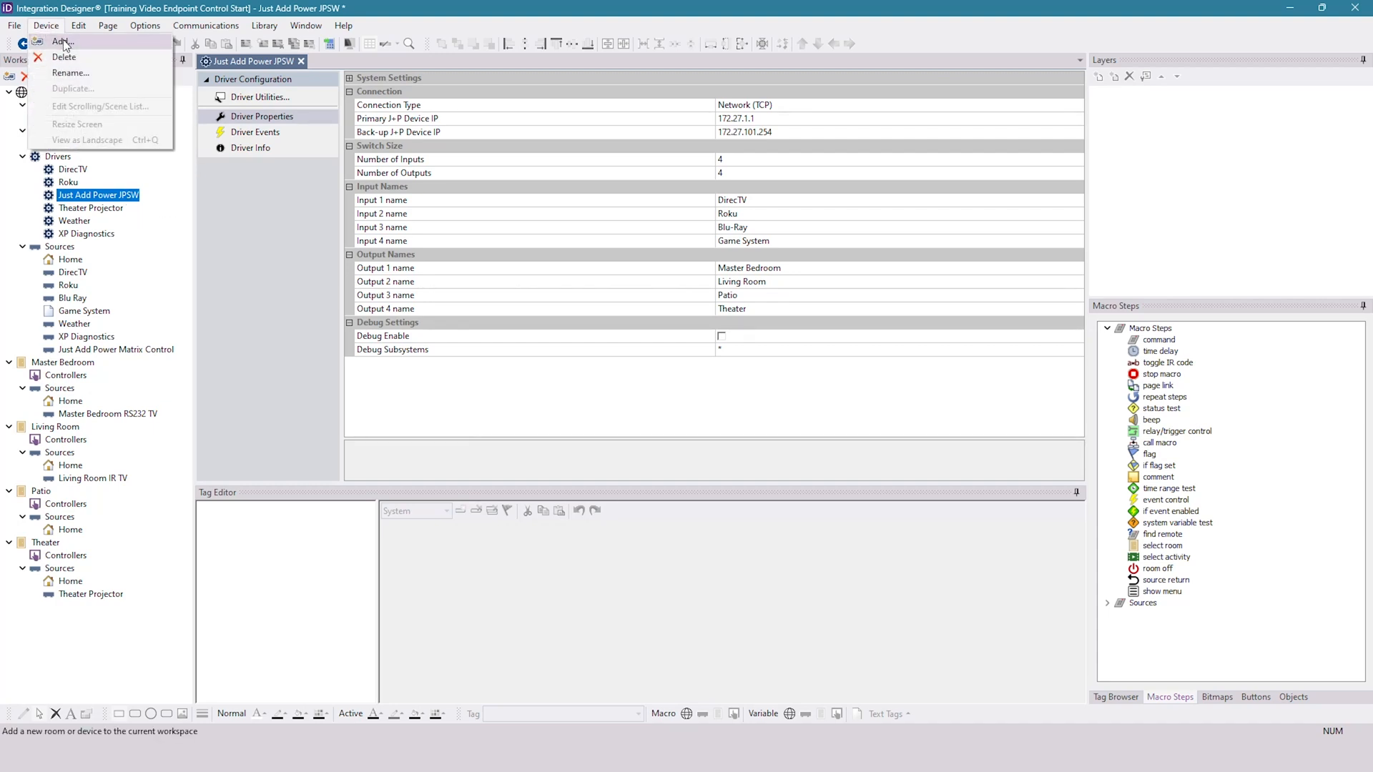
left_click(64, 43)
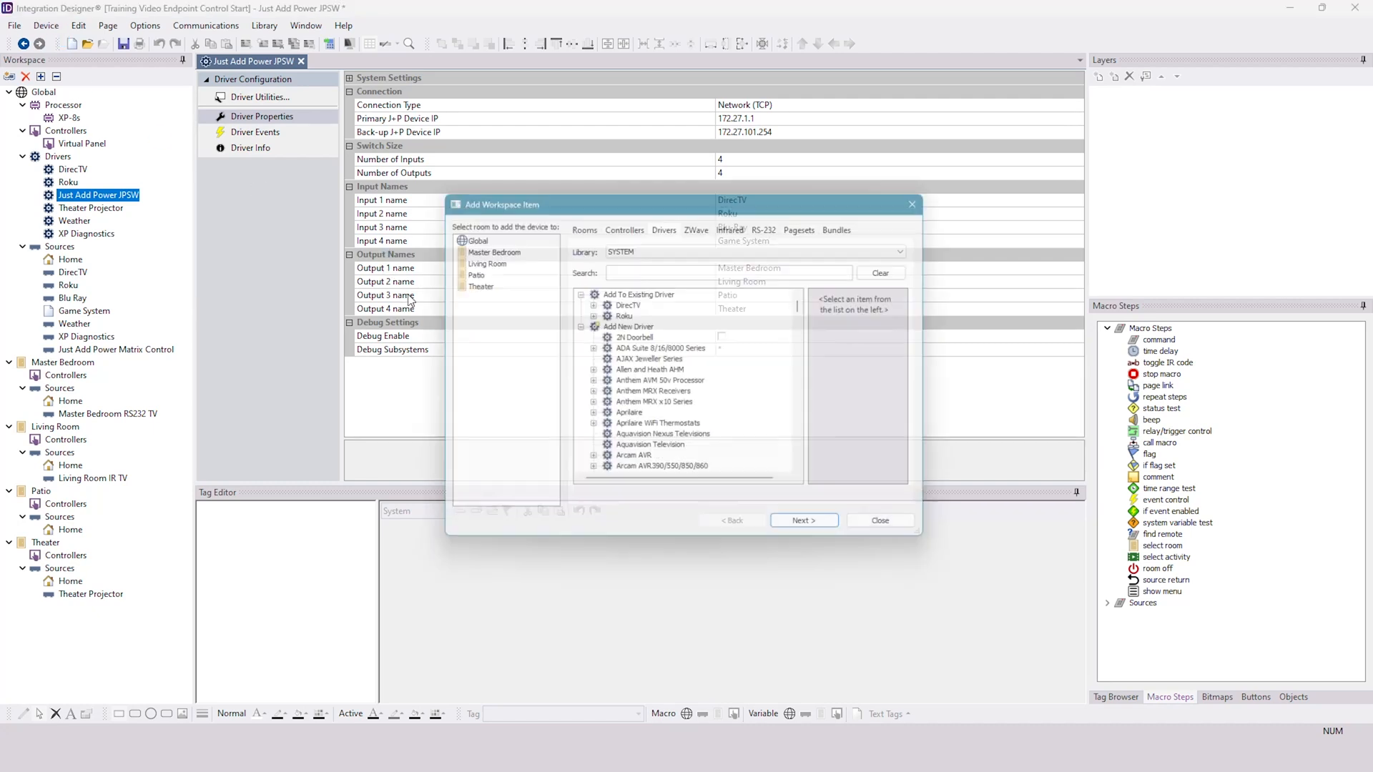
left_click(650, 246)
left_click(647, 246)
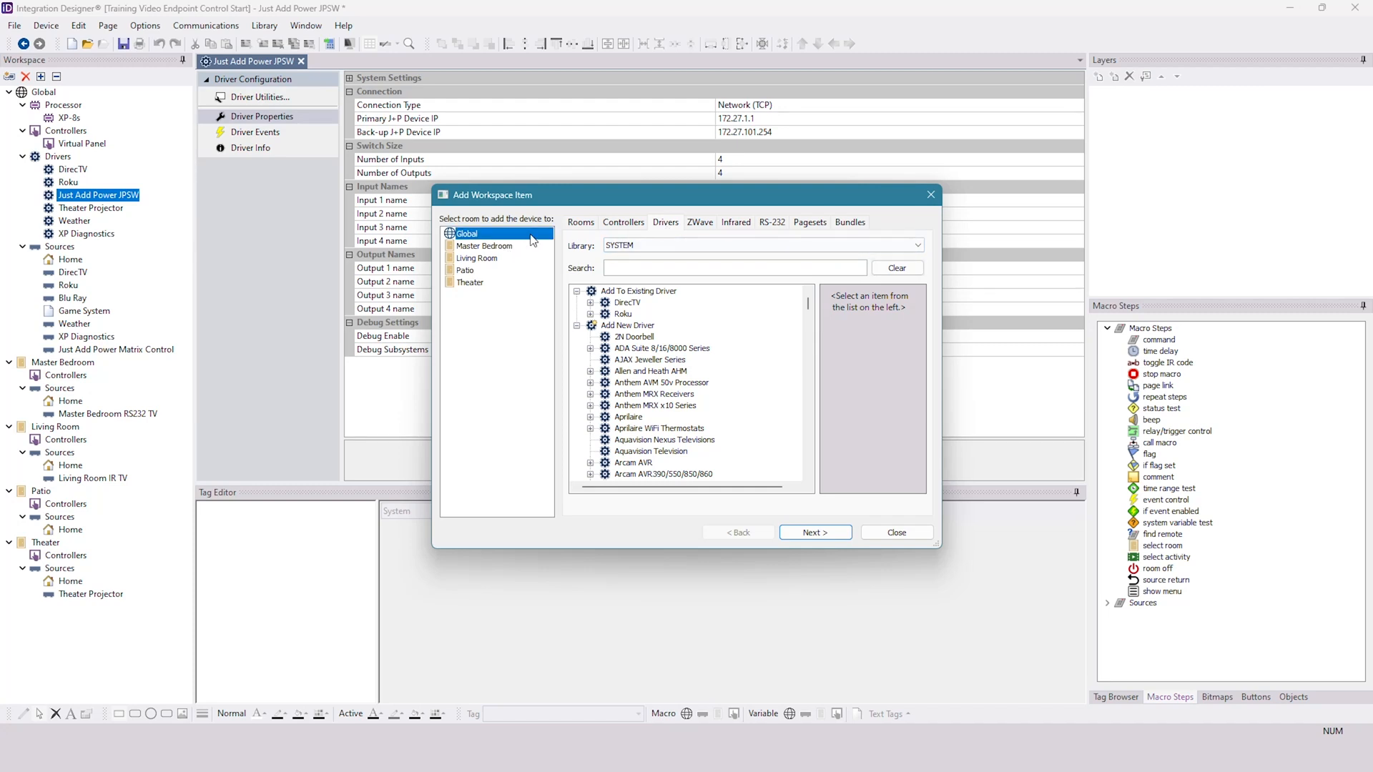
left_click(675, 246)
left_click(629, 267)
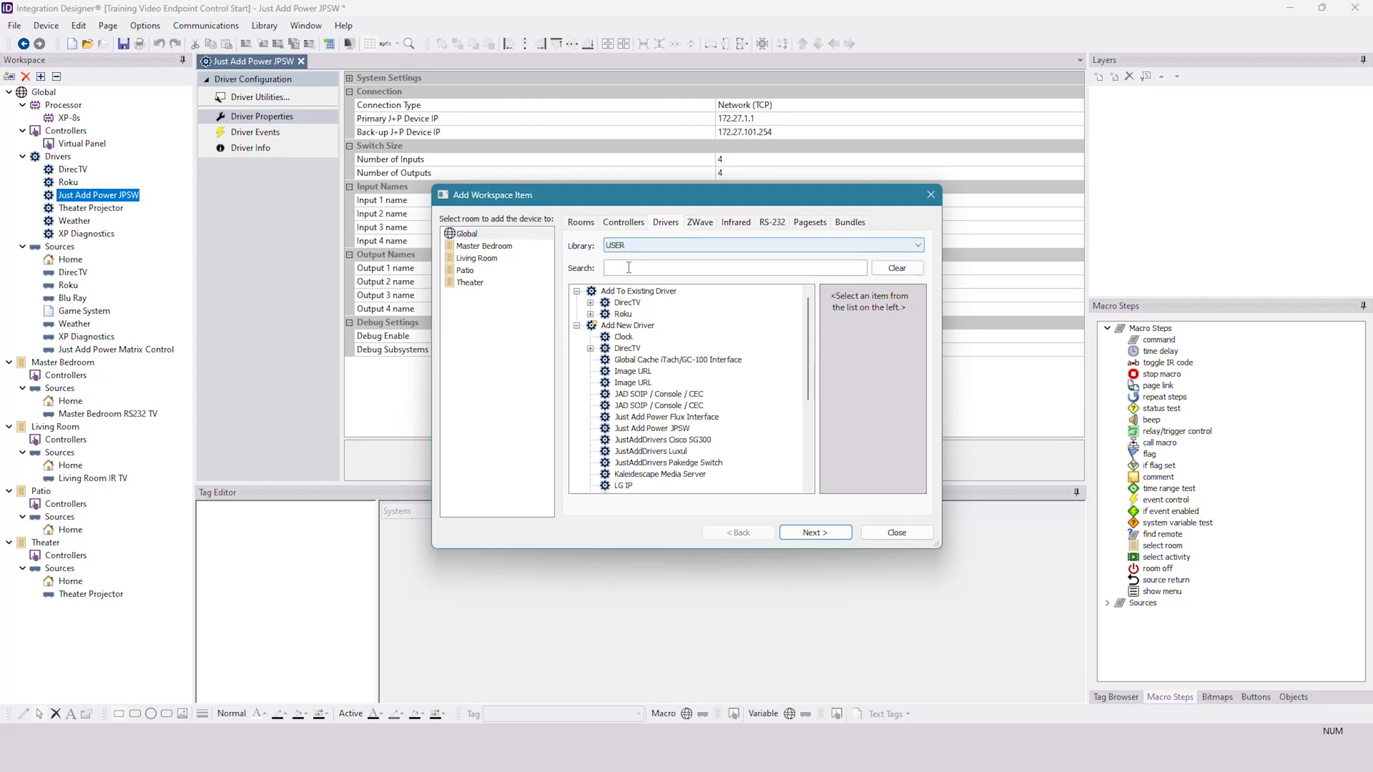
left_click(662, 407)
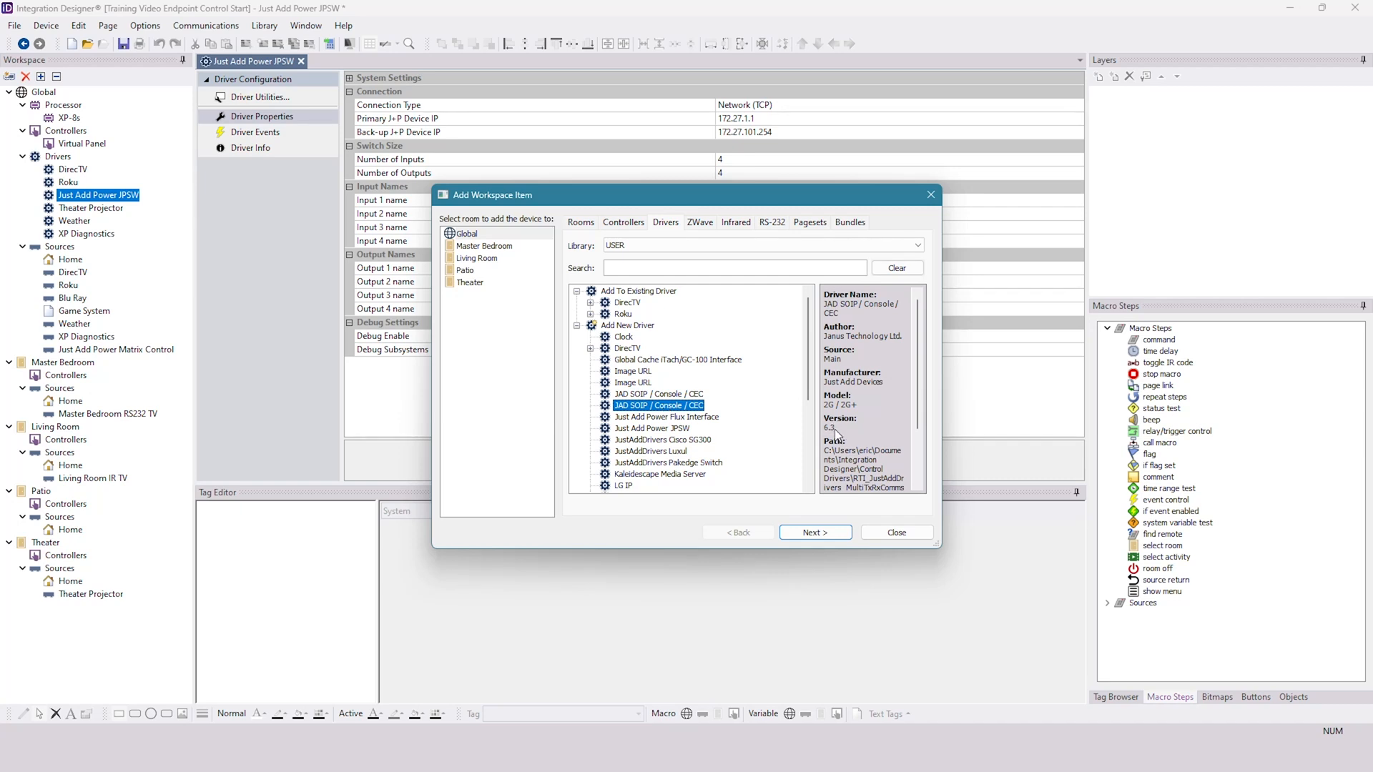
- Name the device Just Add Power Endpoint Control, add it to the workspace and leave the dialog
left_click(822, 534)
type("Ju")
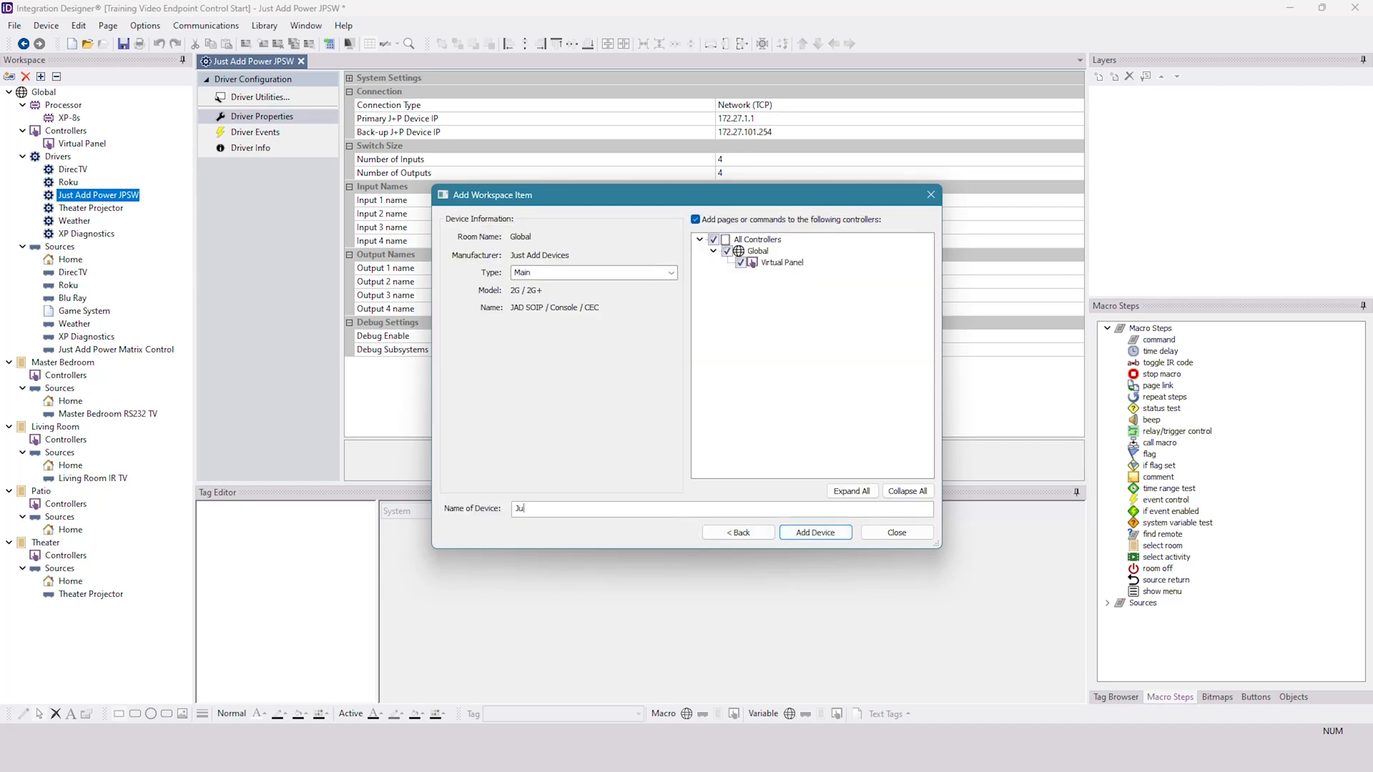
type("st Add Power Endpoint Control")
left_click(816, 535)
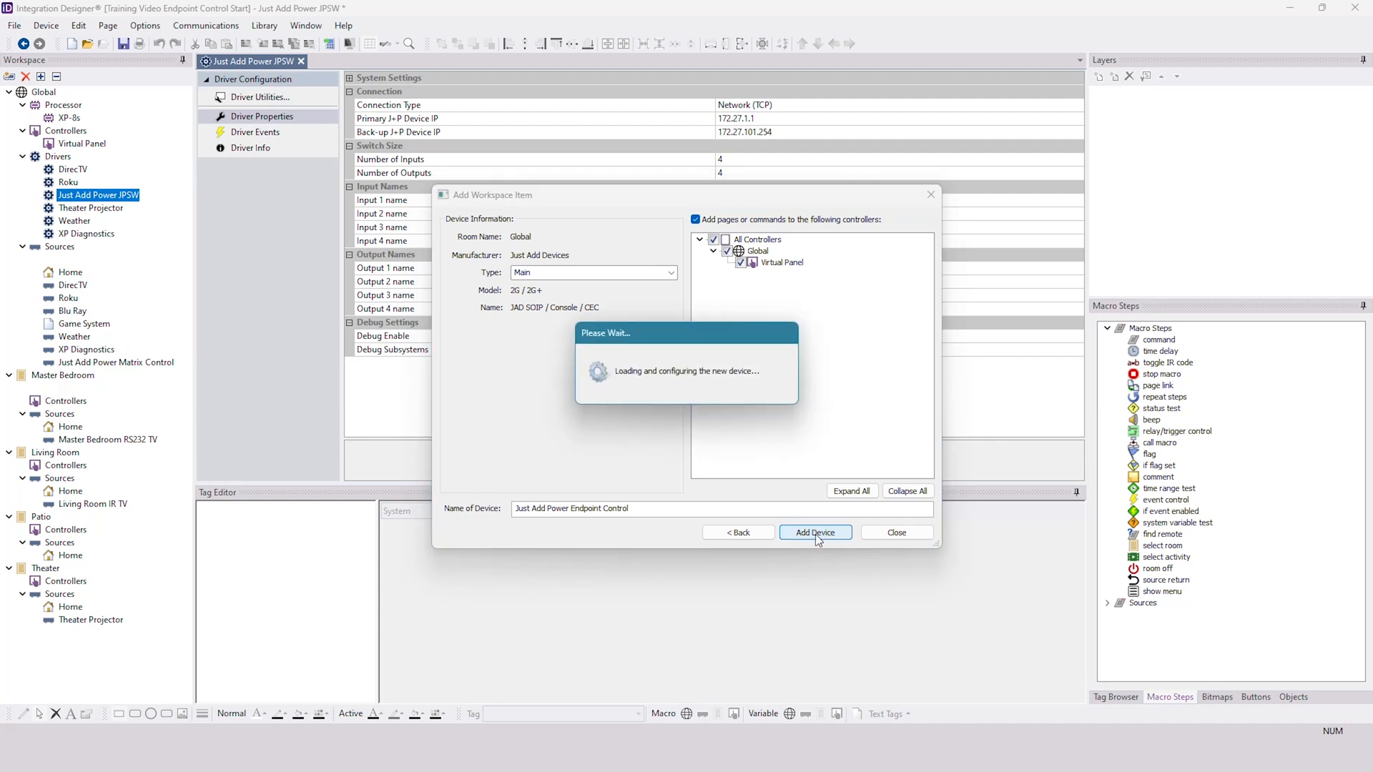
key("Escape")
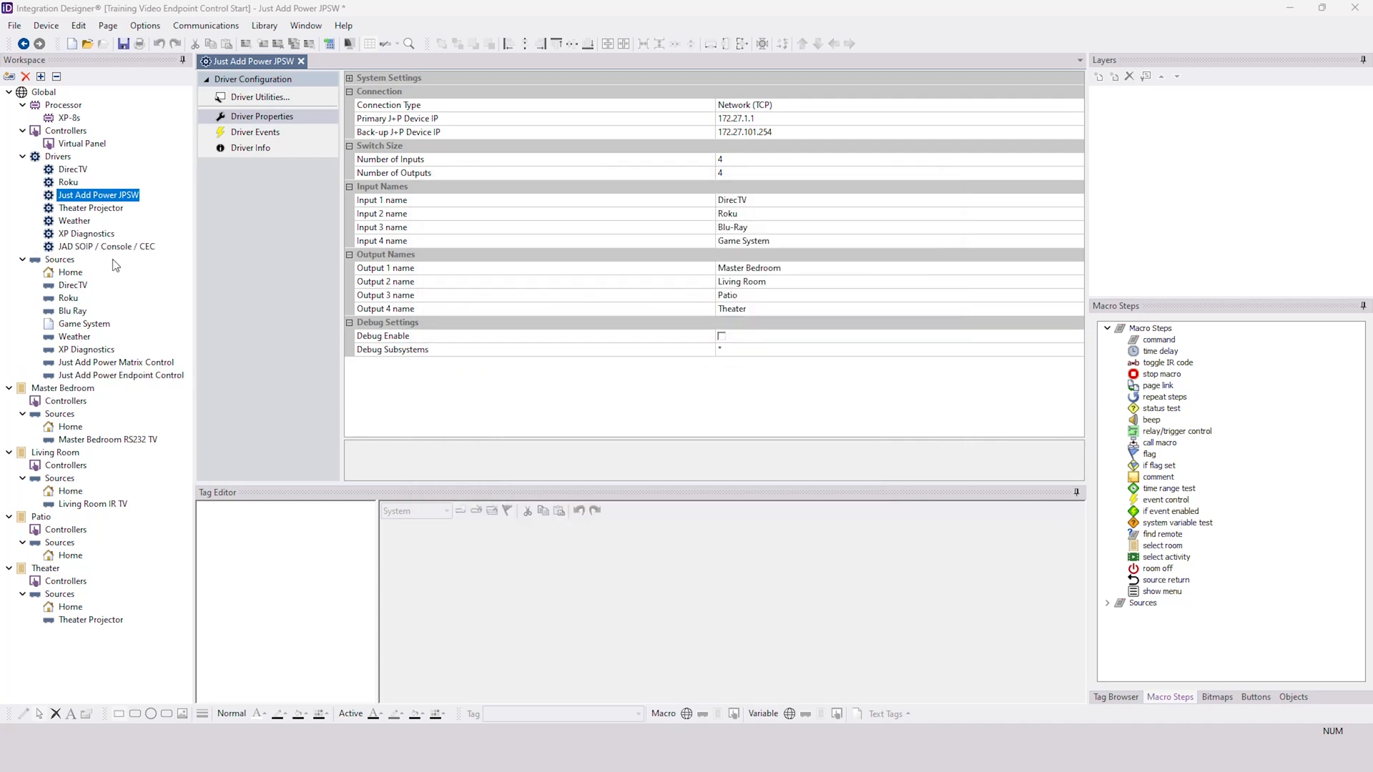
- Open the JAD SOIP / Console / CEC driver's properties and set Config Software to AMP VLAN
left_click(101, 246)
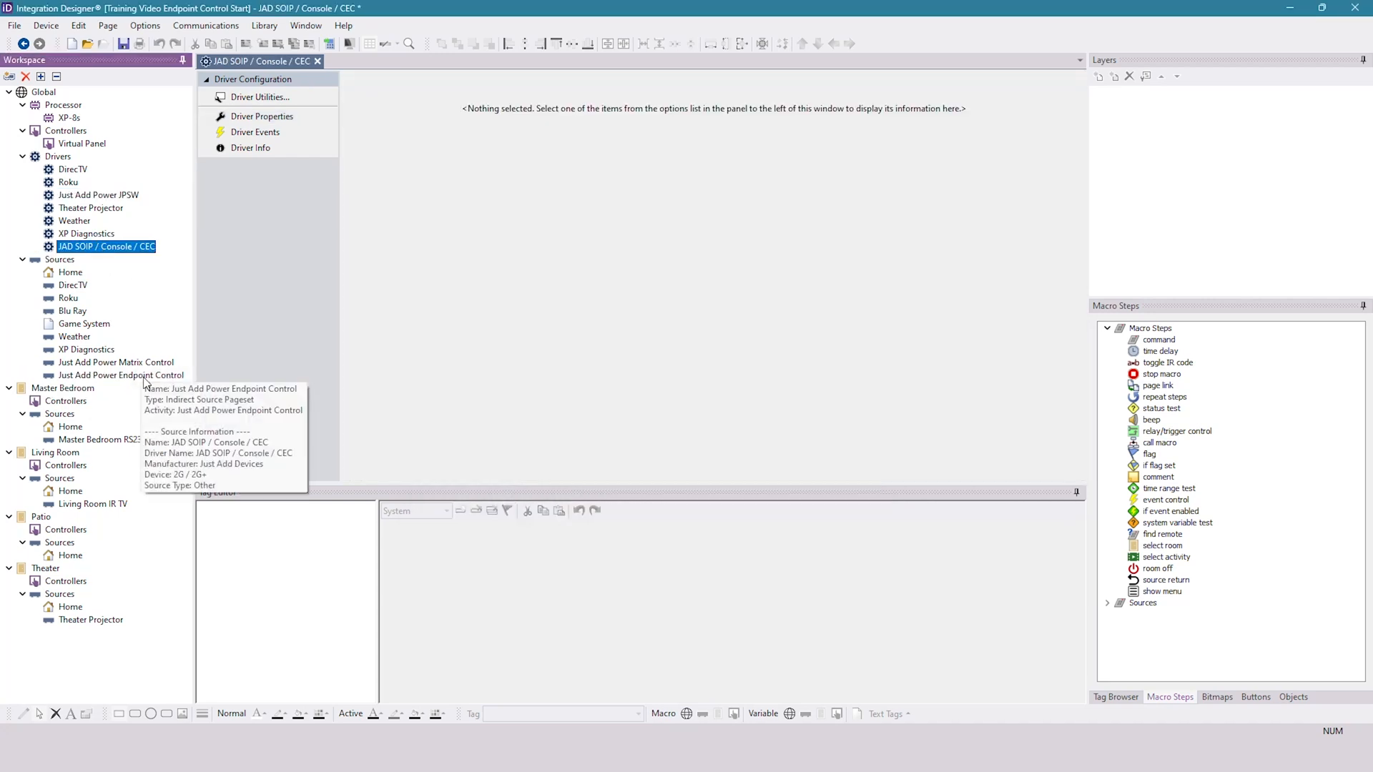
left_click(261, 117)
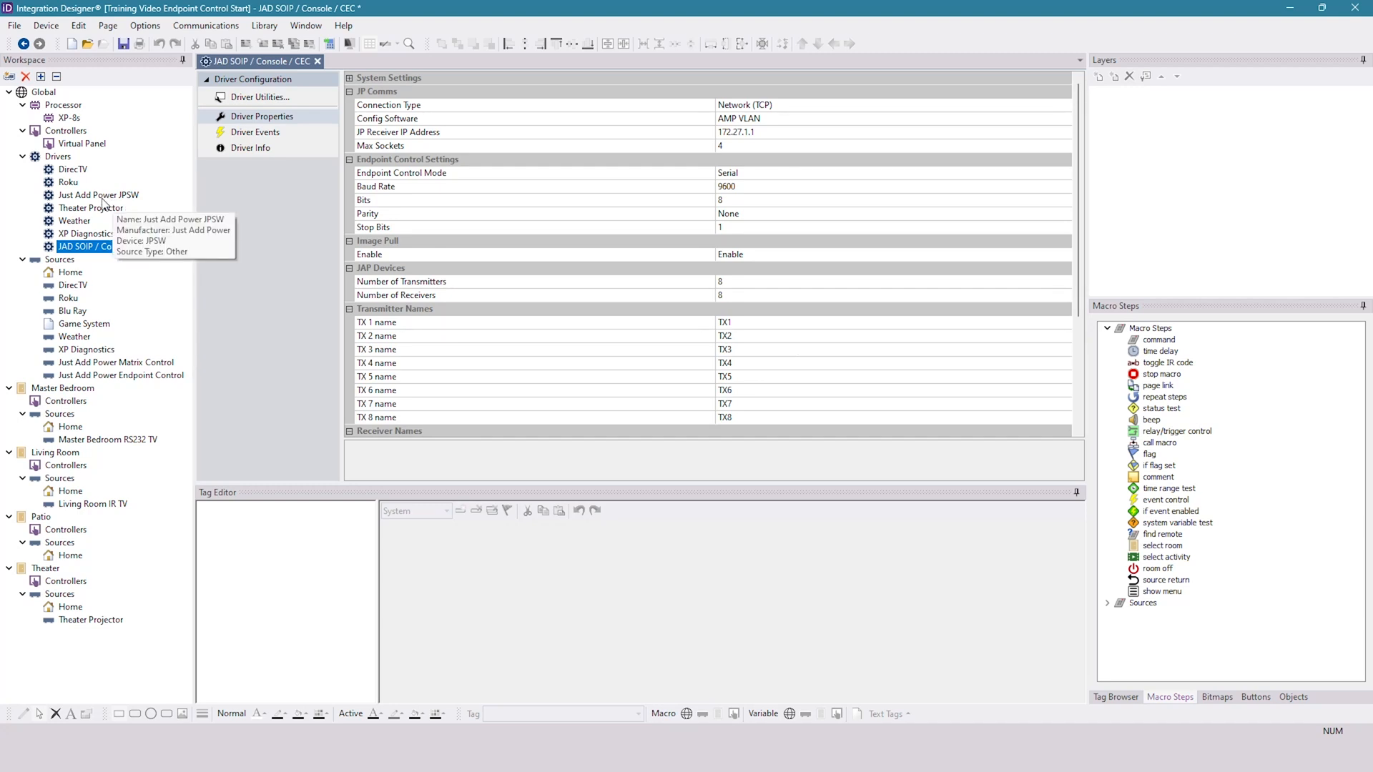
left_click(916, 121)
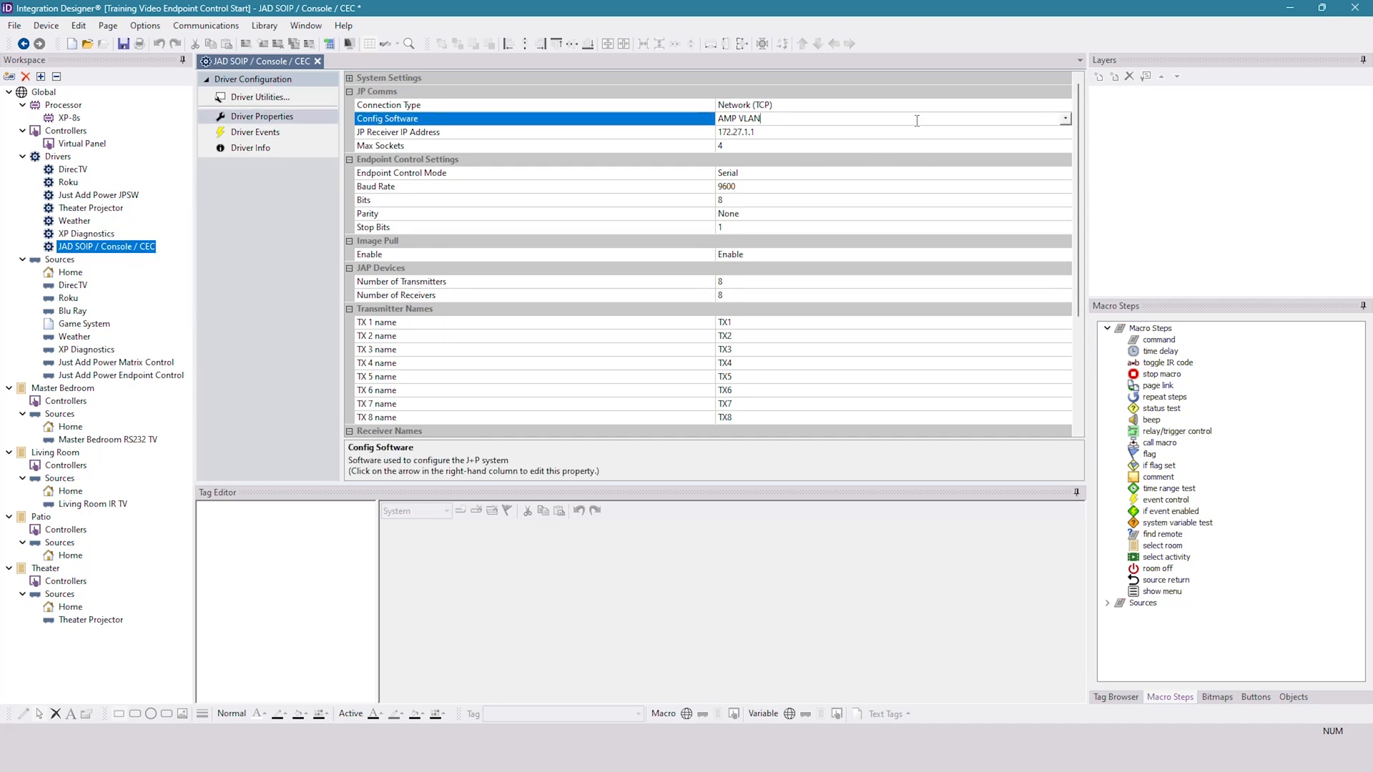
left_click(1065, 119)
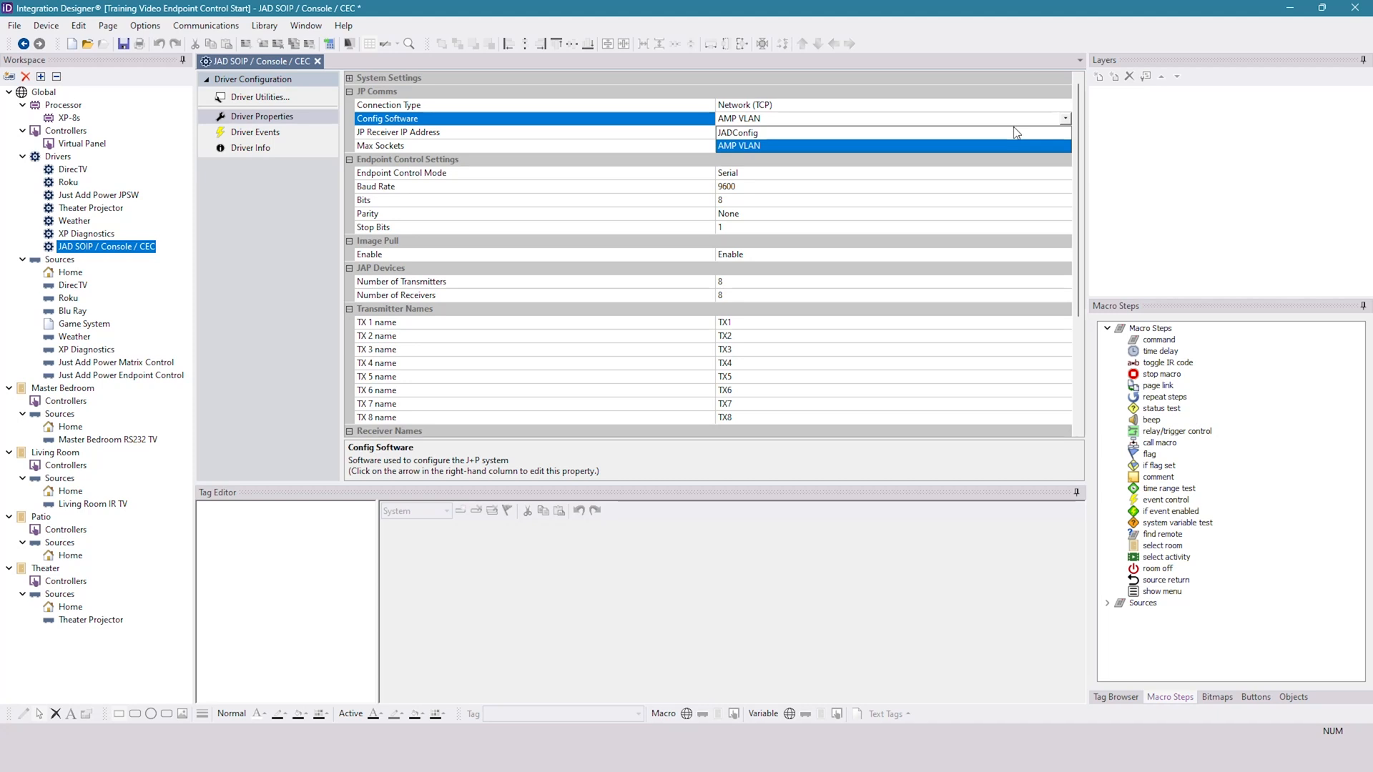
left_click(746, 148)
- Place the Control System Videos-report workbook beside the project and check the receiver and transmitter IP addresses for the JP Receiver setting
left_click(761, 134)
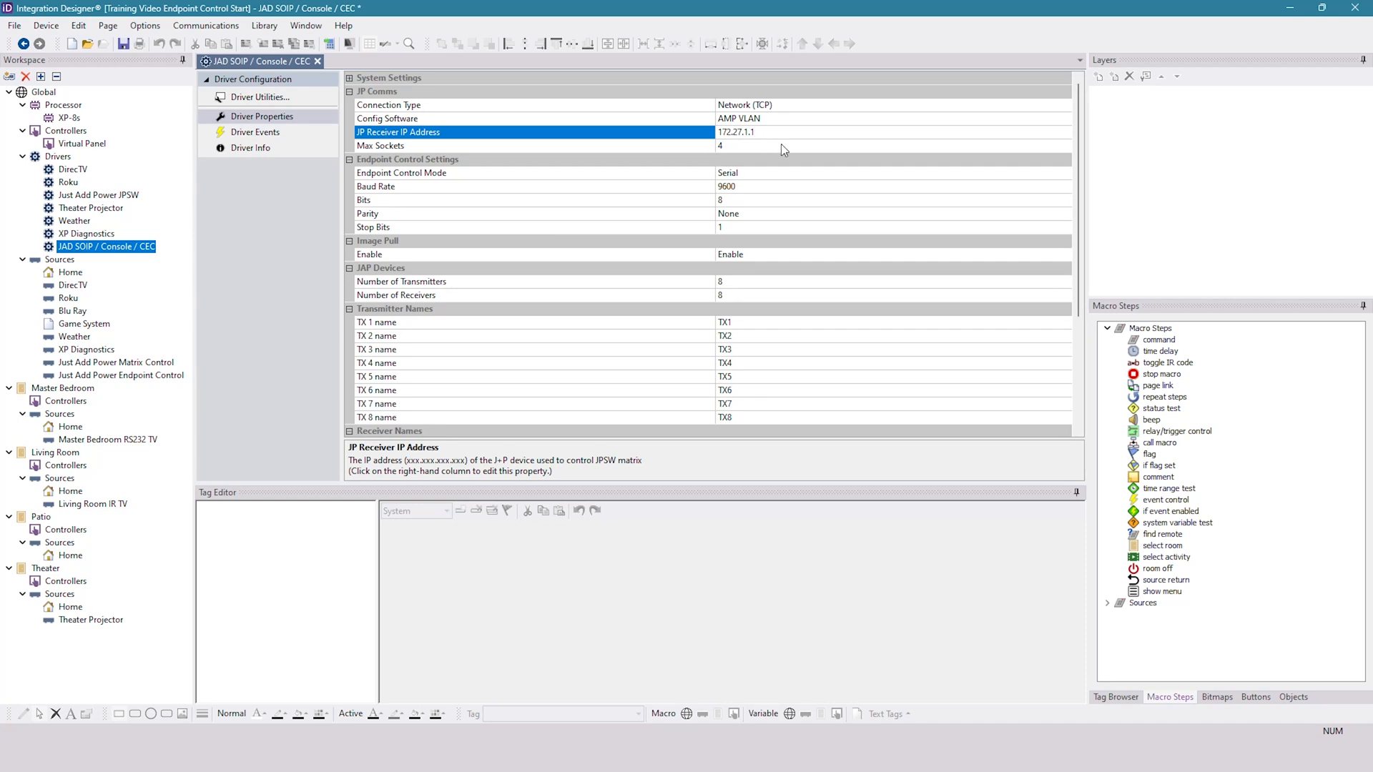
left_click_drag(686, 8, 1, 169)
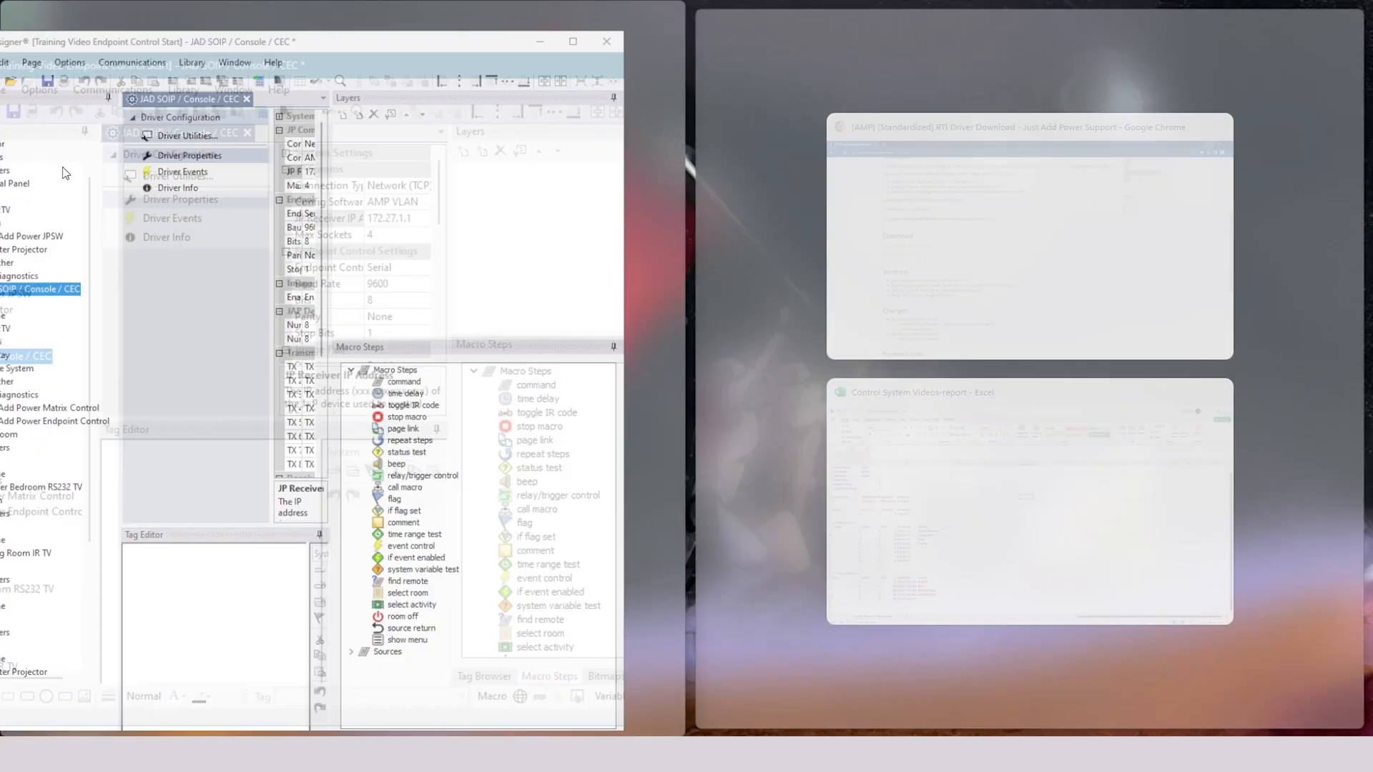
left_click(972, 420)
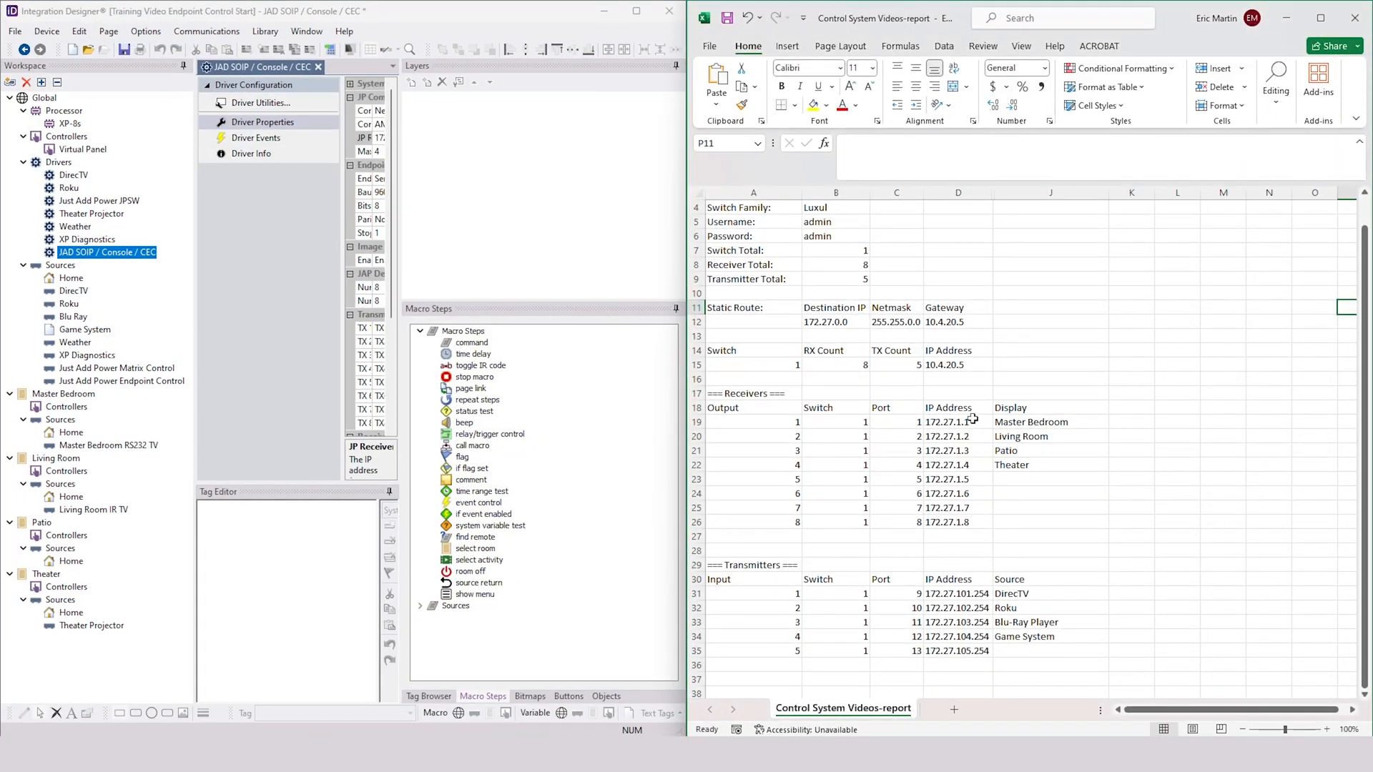
left_click_drag(1019, 422, 1018, 464)
left_click(961, 421)
left_click_drag(963, 423, 966, 466)
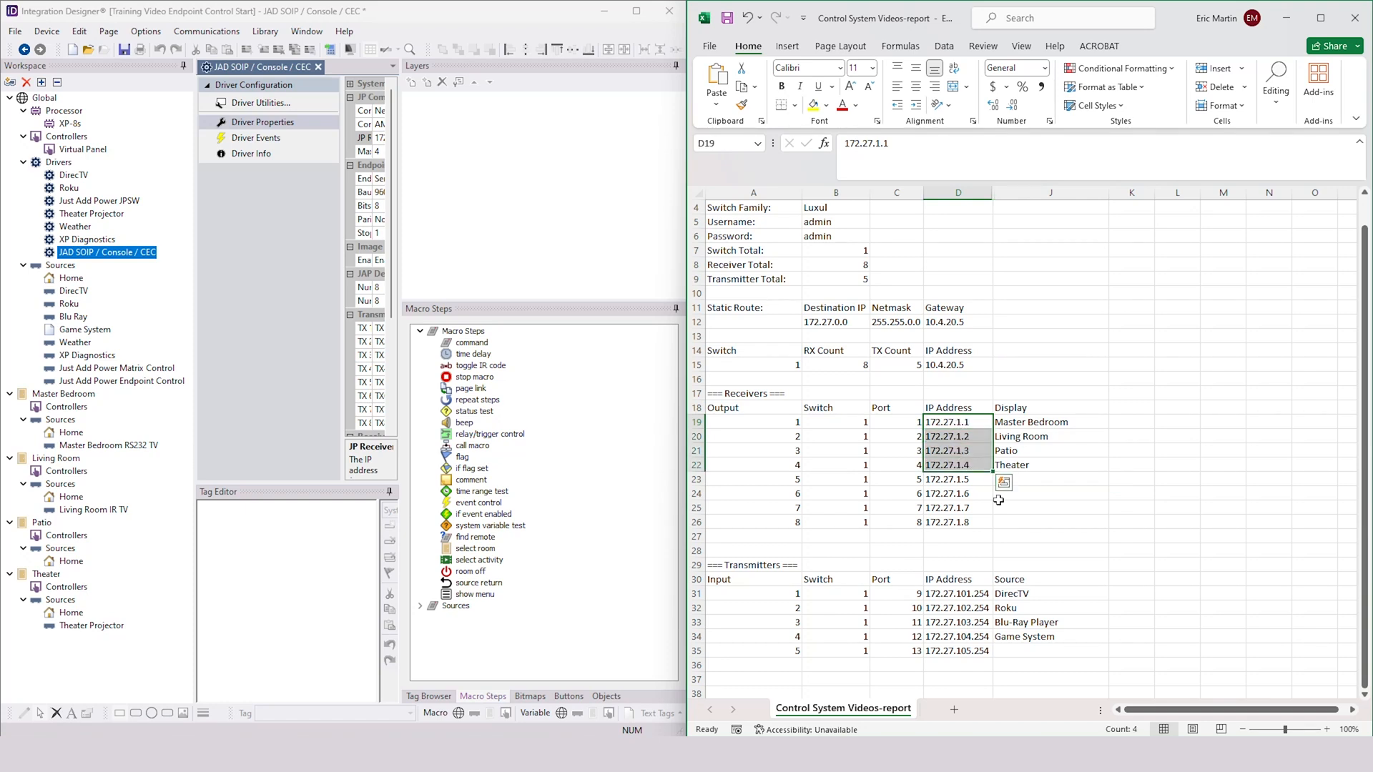
left_click_drag(951, 594, 952, 634)
left_click_drag(947, 595, 950, 624)
left_click(953, 426)
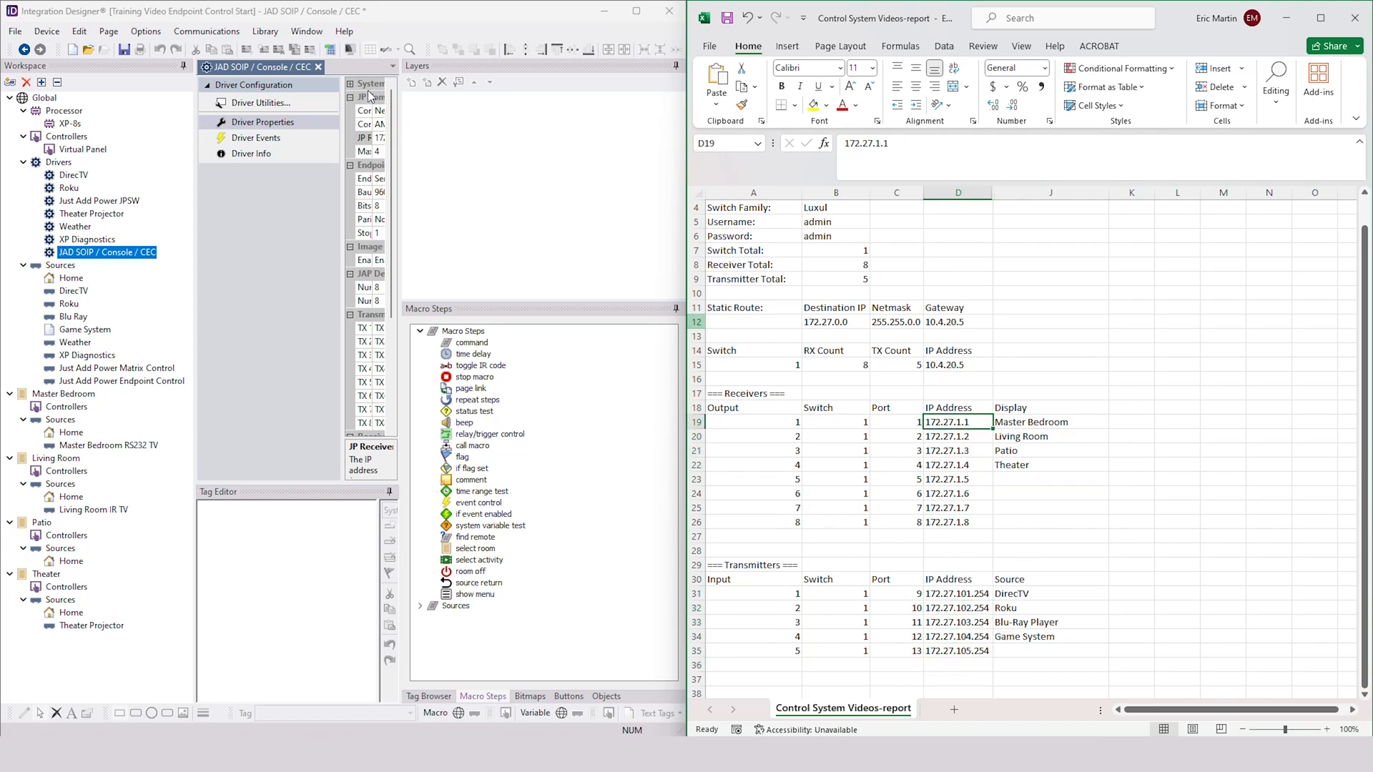
- Widen the properties area, set the JP Receiver IP Address to 172.27.1.1 and maximize the project window
left_click_drag(399, 108, 551, 108)
type("1.1")
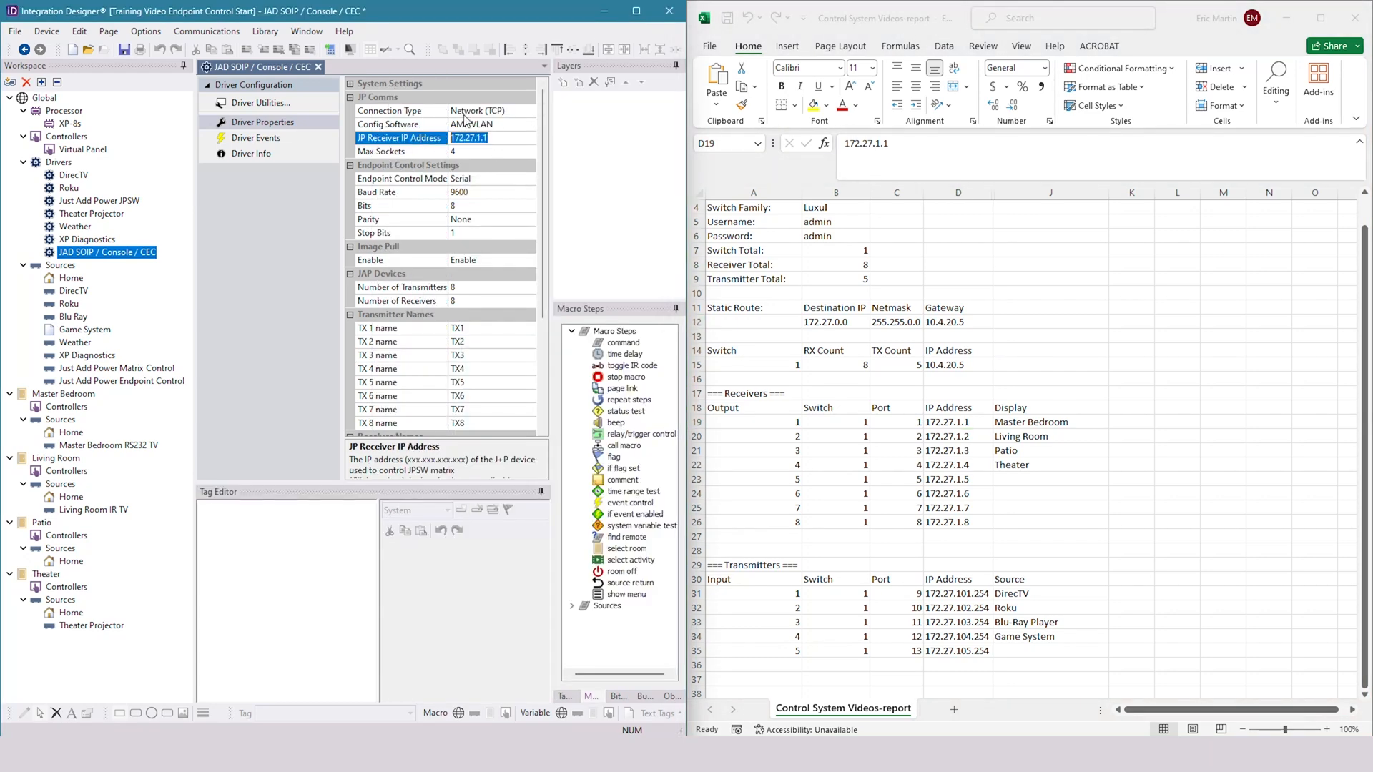
key("alt+Tab")
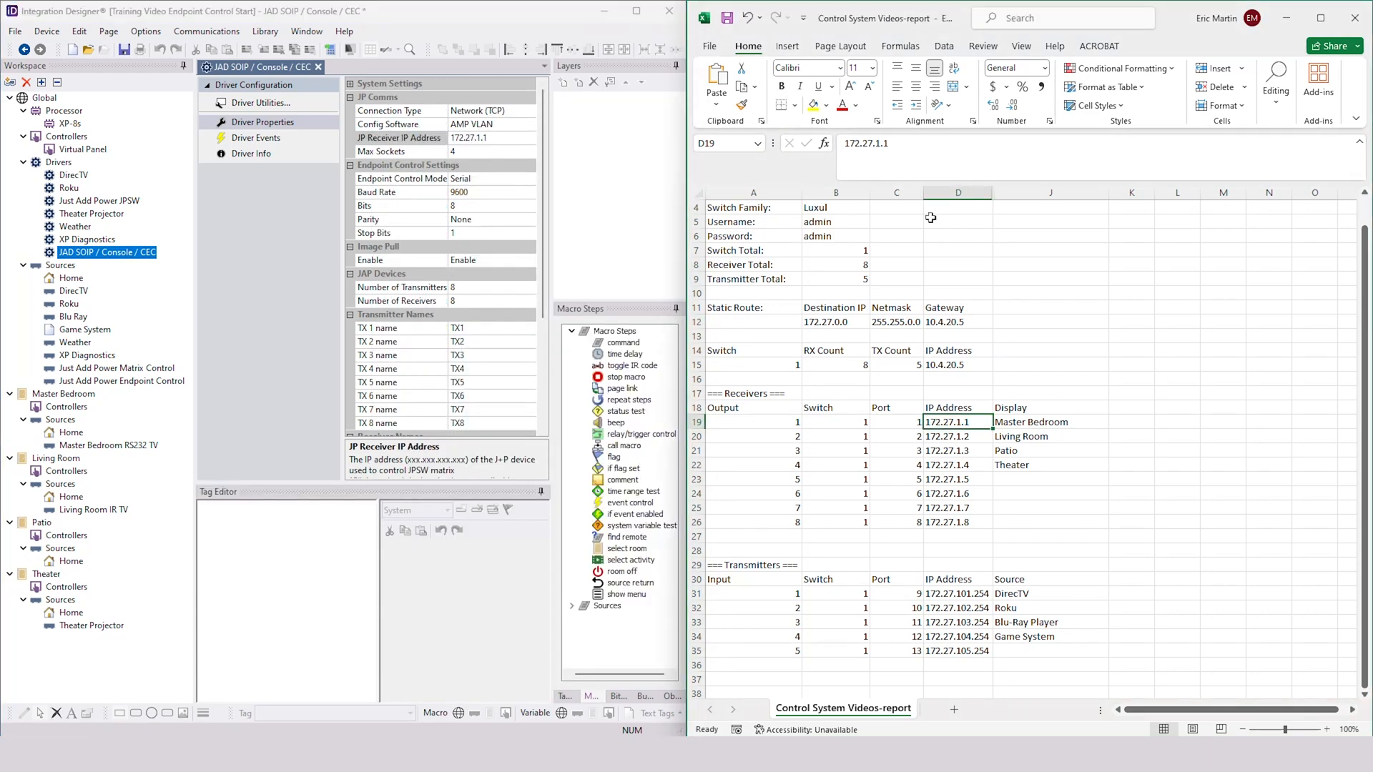
left_click(634, 12)
- Set the driver's Max Sockets to 8
left_click(813, 146)
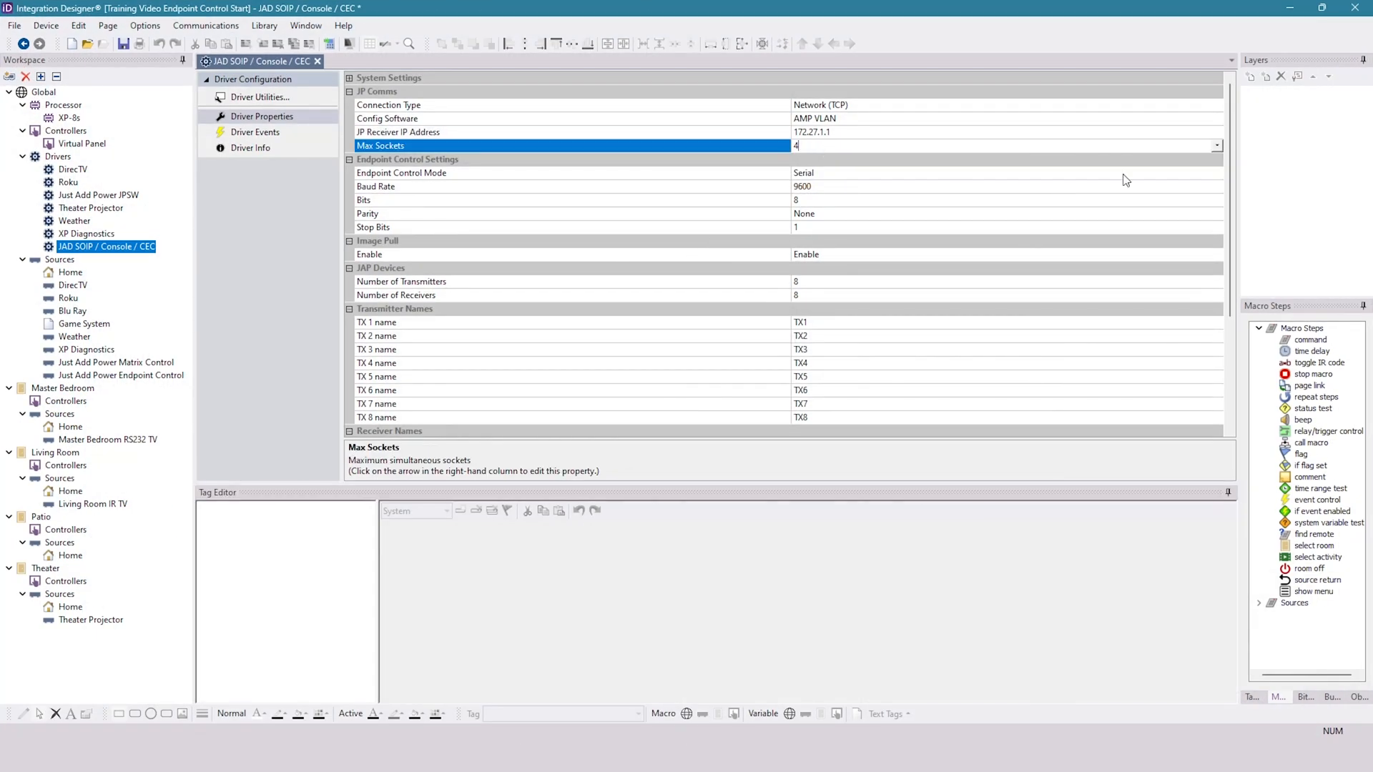
left_click(1216, 147)
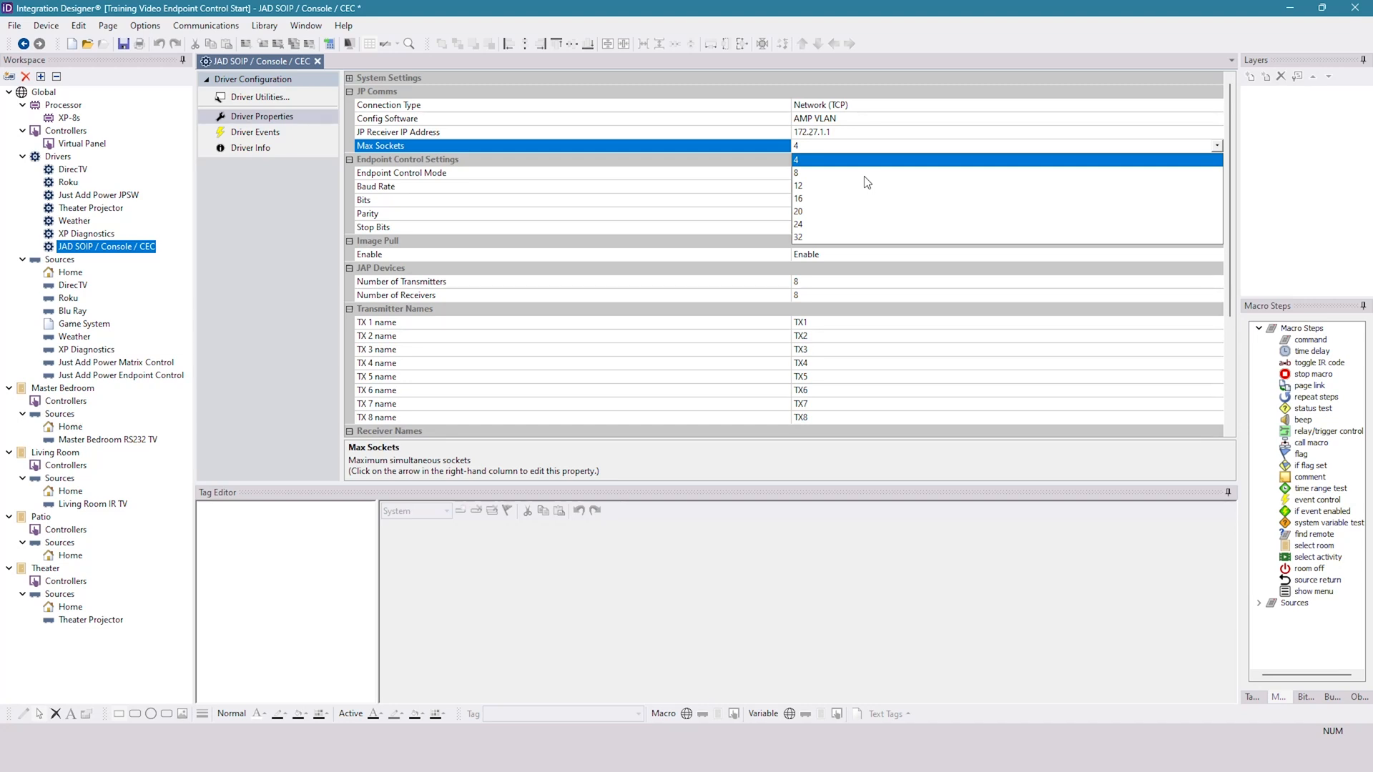
left_click(800, 174)
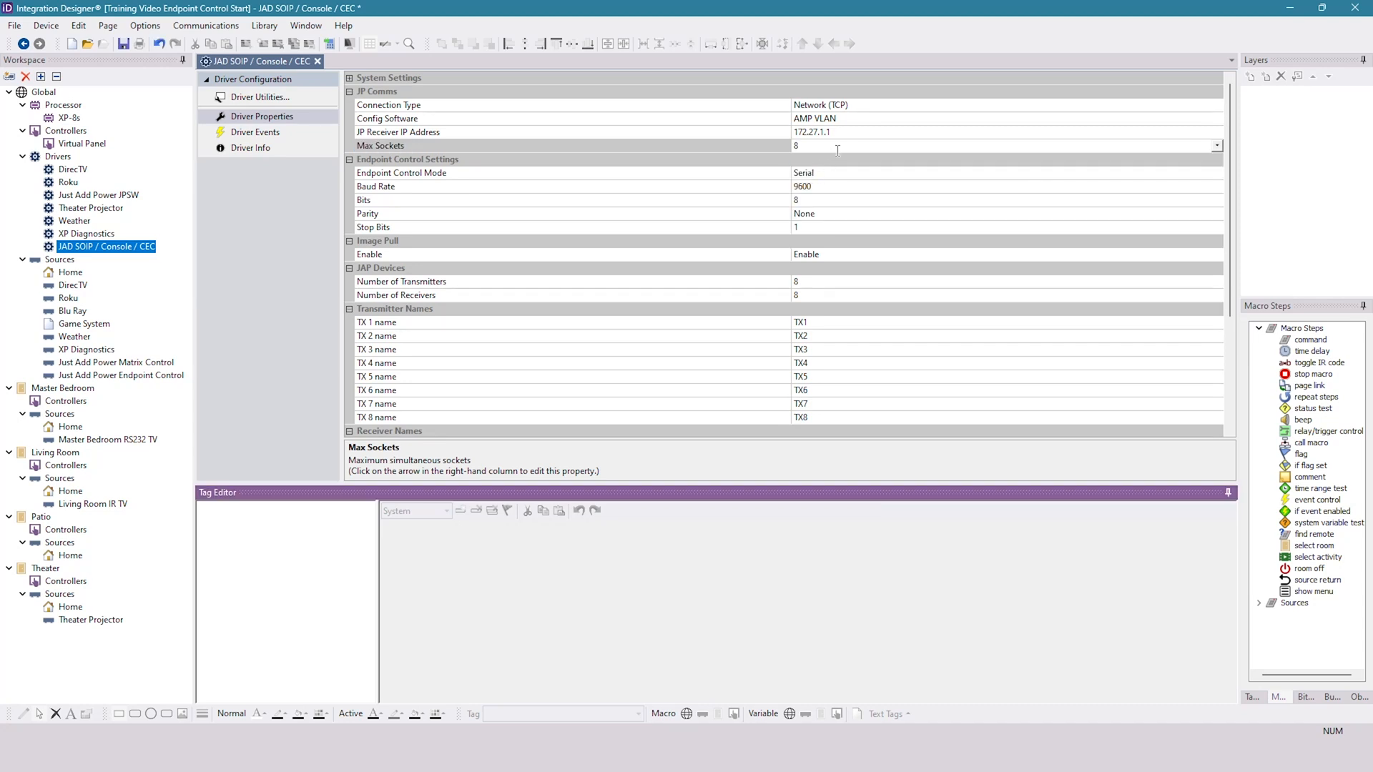
left_click(1216, 146)
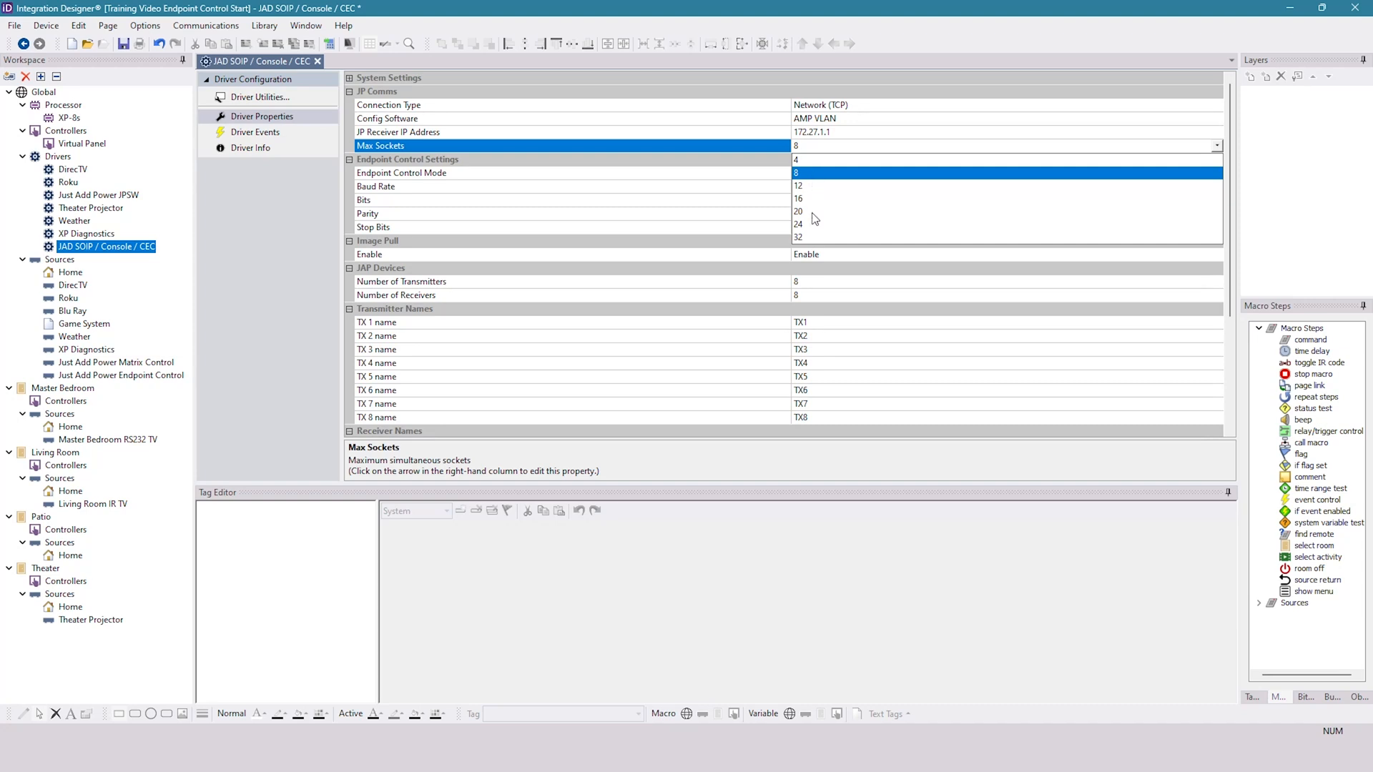
left_click(809, 173)
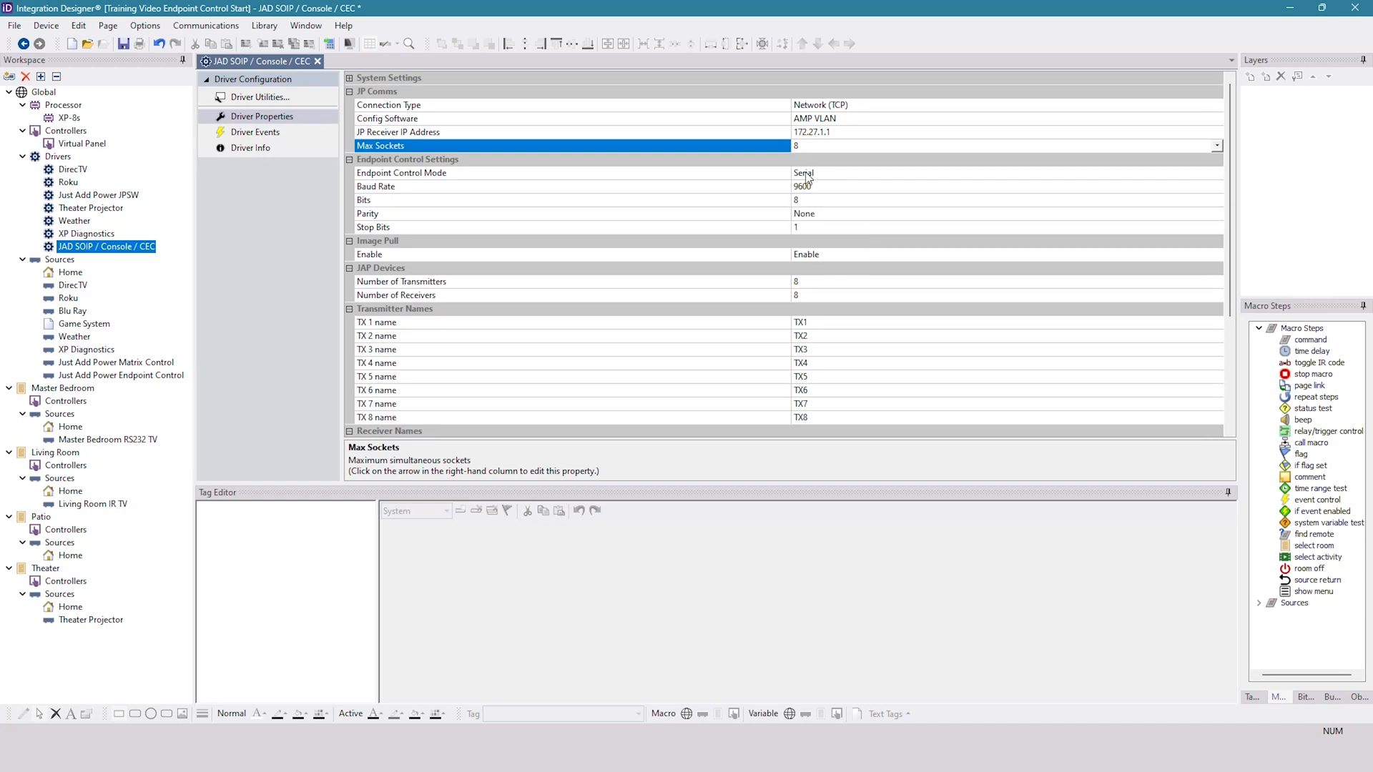
left_click(809, 160)
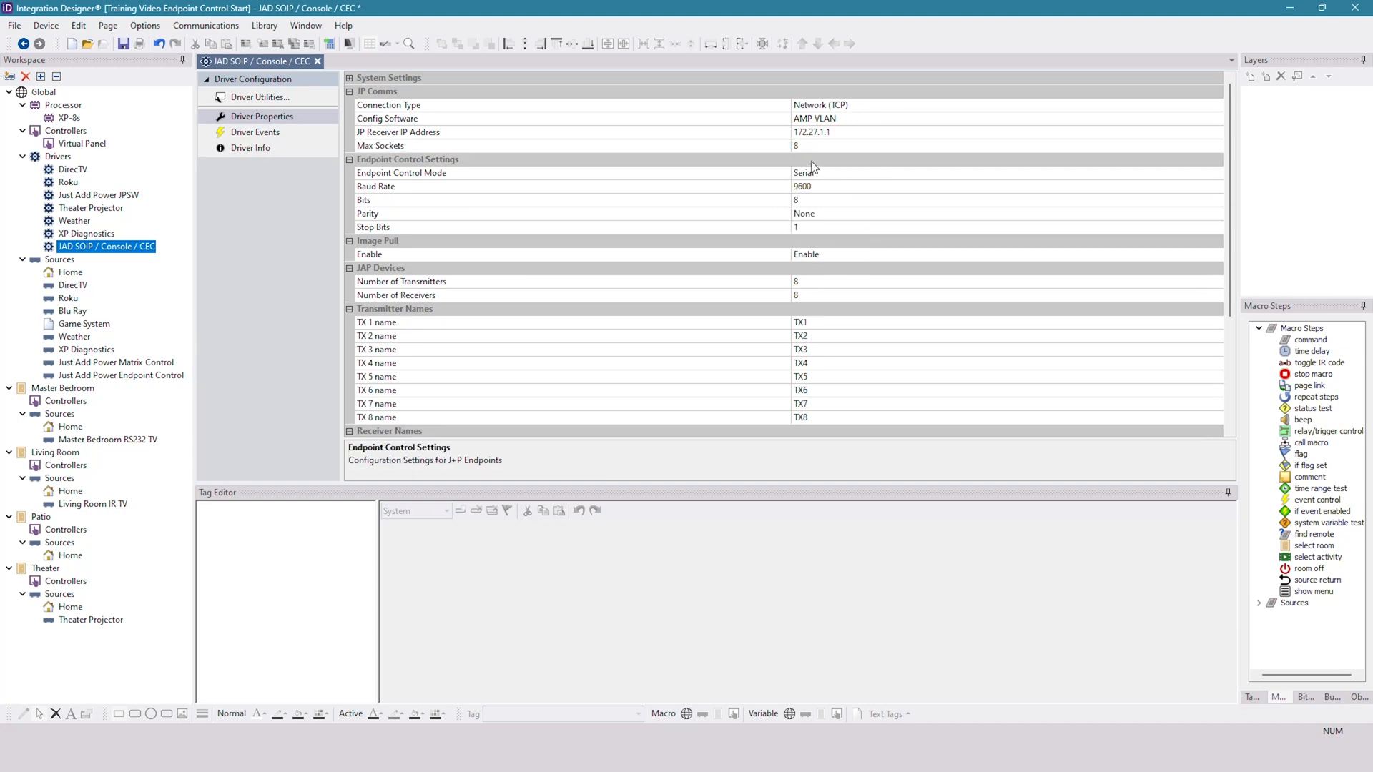
- Set both the Number of Transmitters and the Number of Receivers to 4 in the driver's JAP Devices settings
left_click(350, 241)
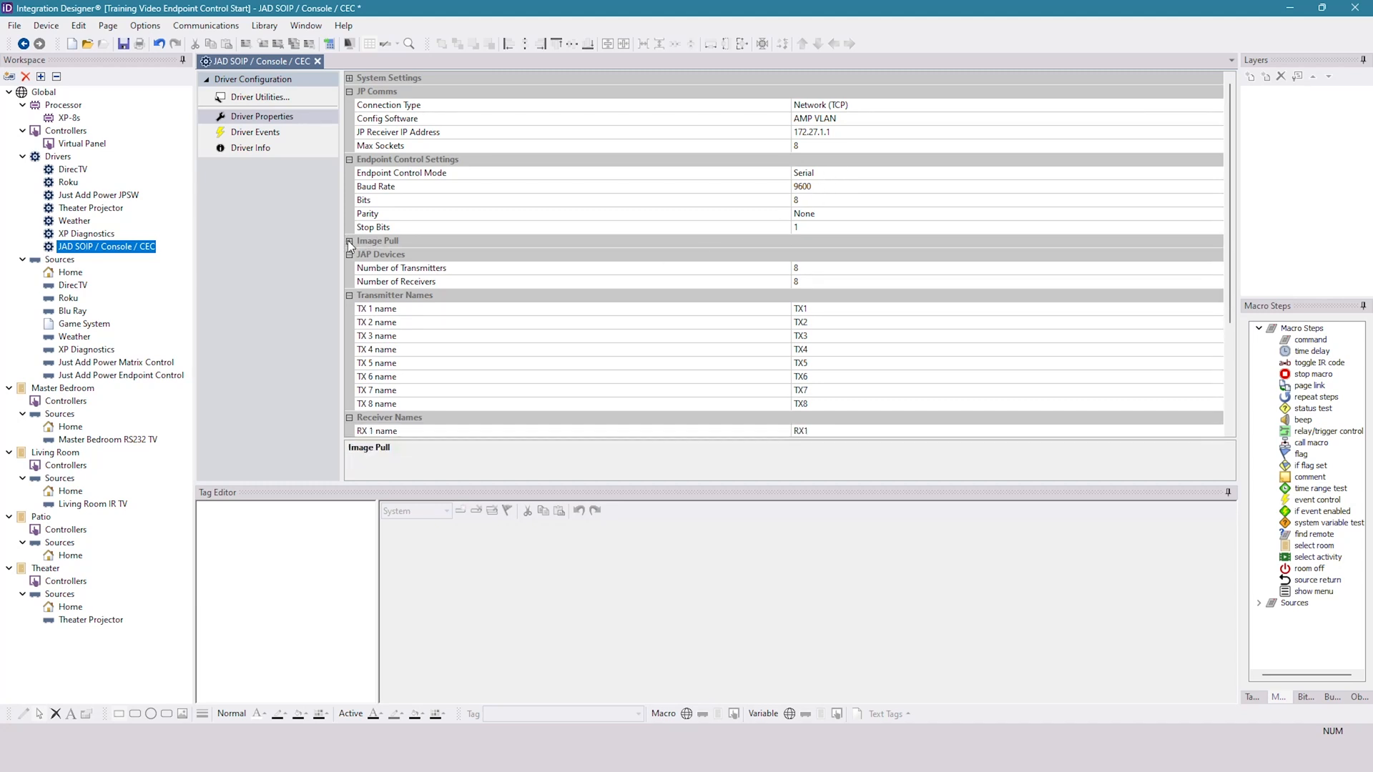
left_click(818, 271)
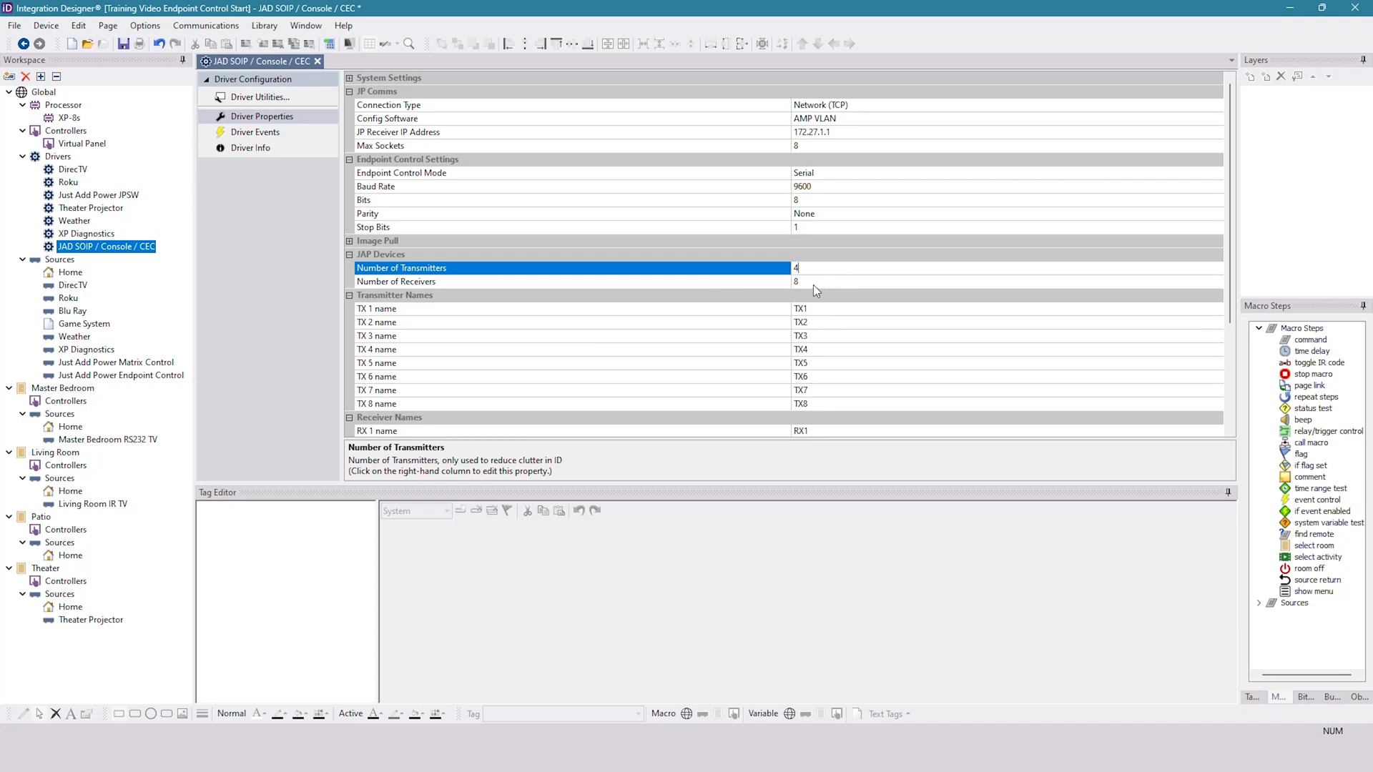
type("4")
left_click(818, 281)
type("4")
- With the report workbook alongside, name transmitters 1–4 Master Bedroom, Living Room, Patio, Theater and receivers 1–4 DirecTV, Roku, Blu-Ray, Game System
left_click(848, 312)
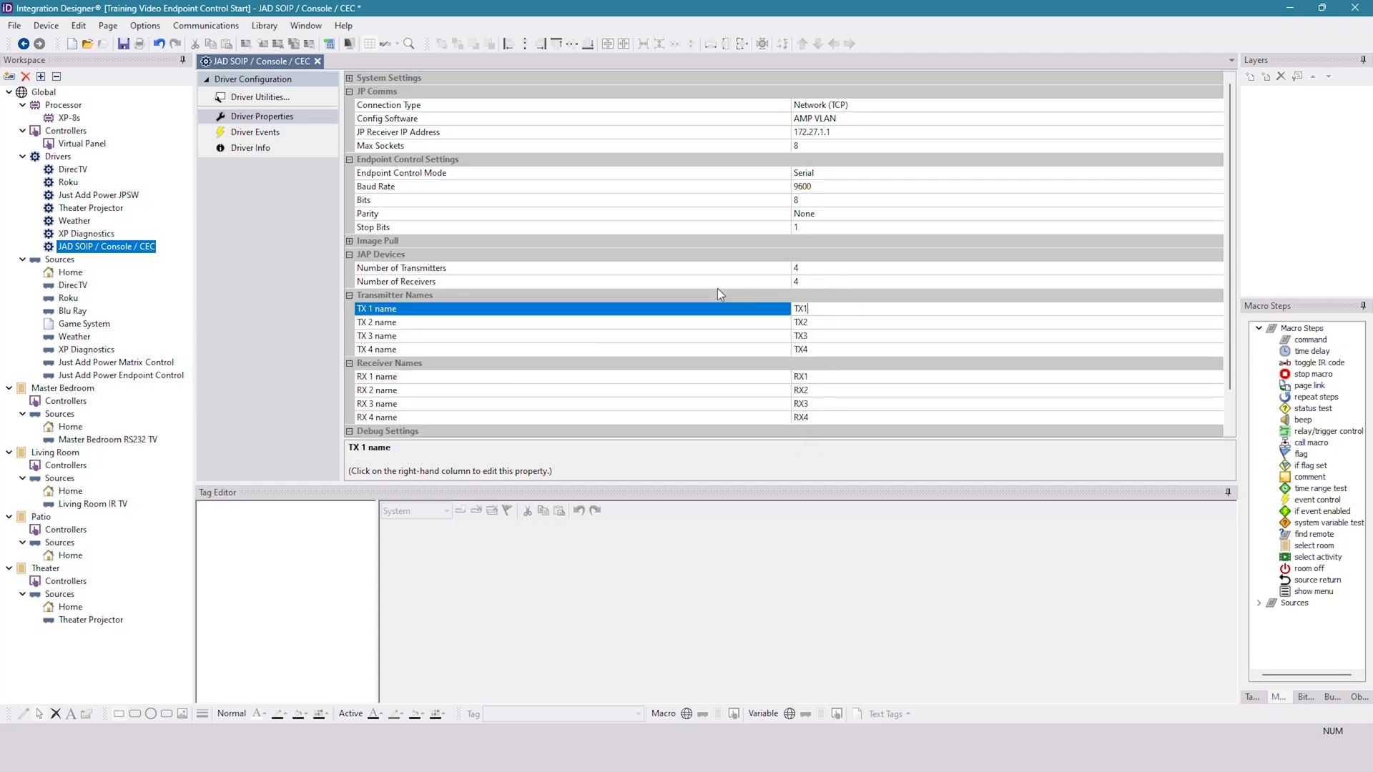
key("alt+Tab")
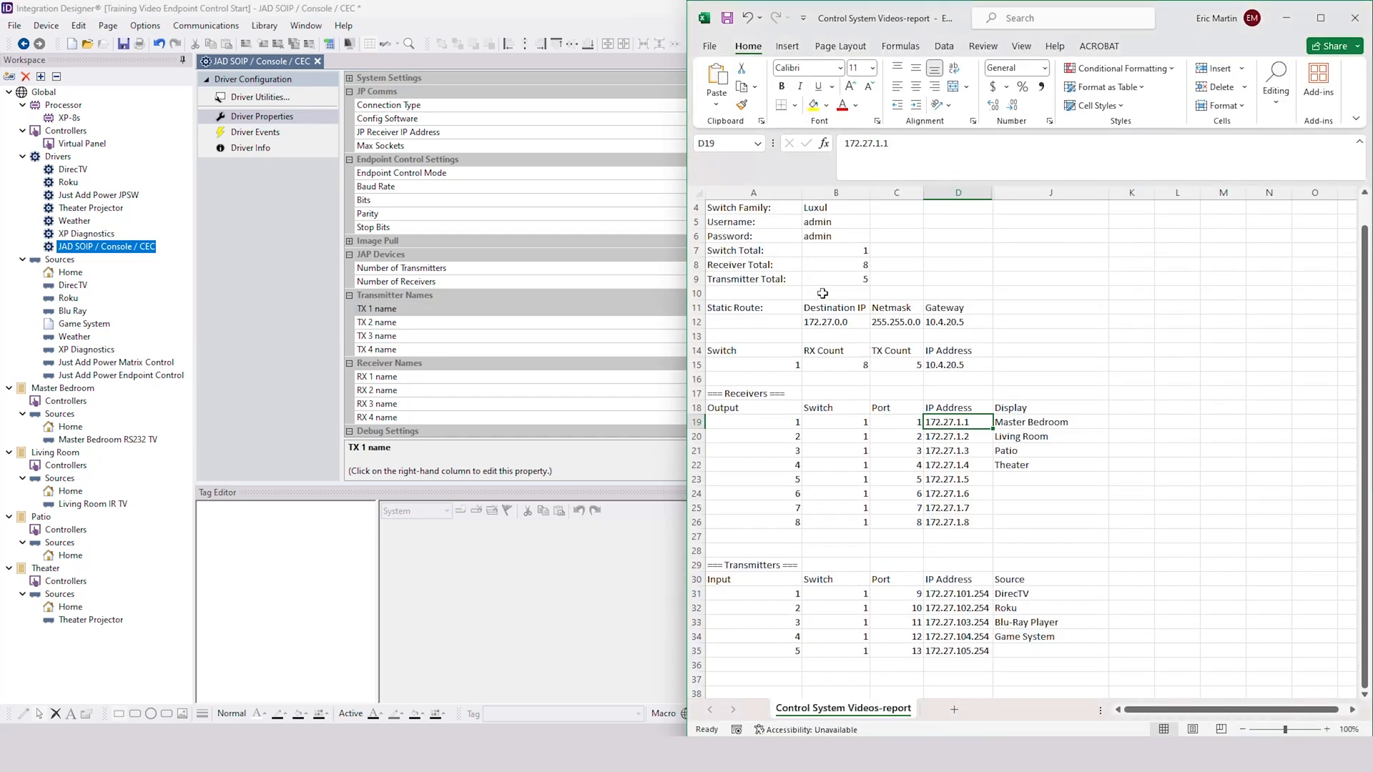
left_click_drag(553, 10, 0, 128)
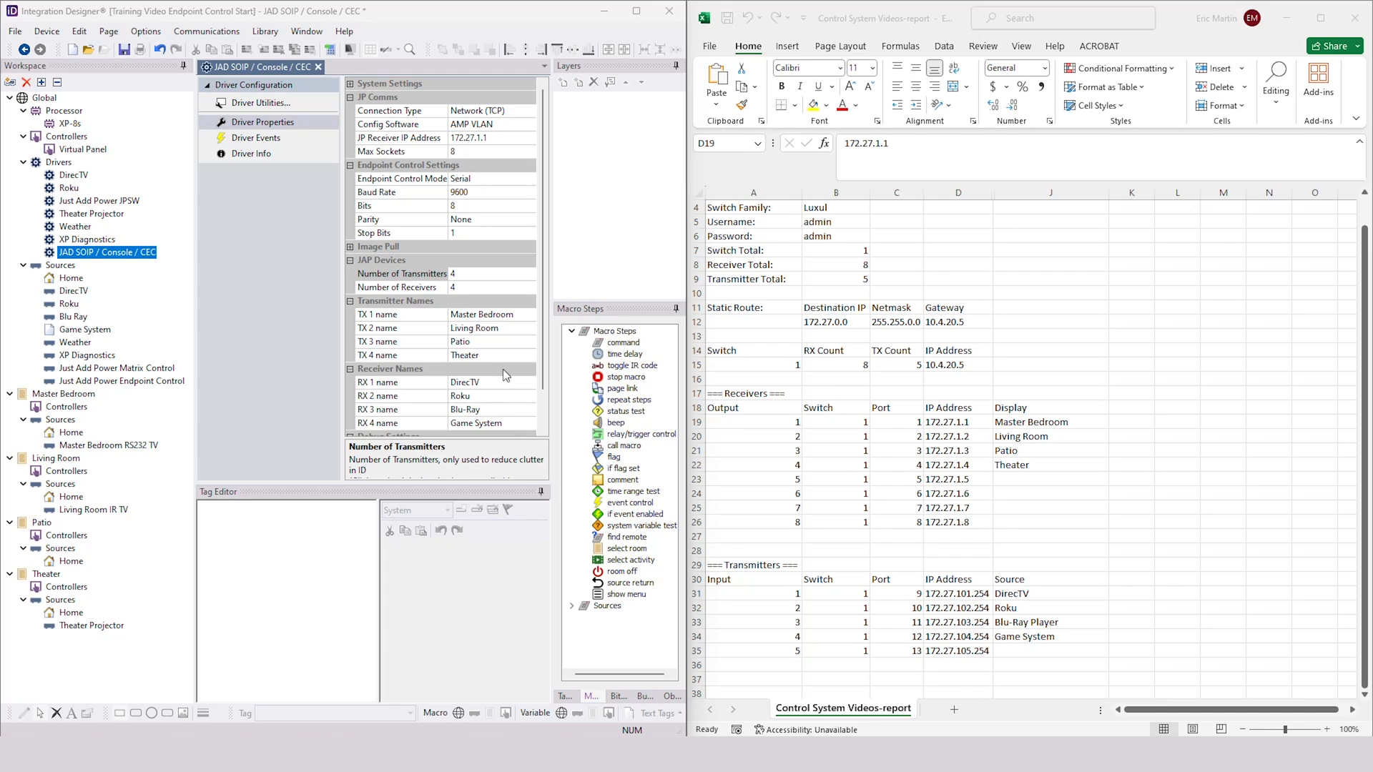
double_click(634, 17)
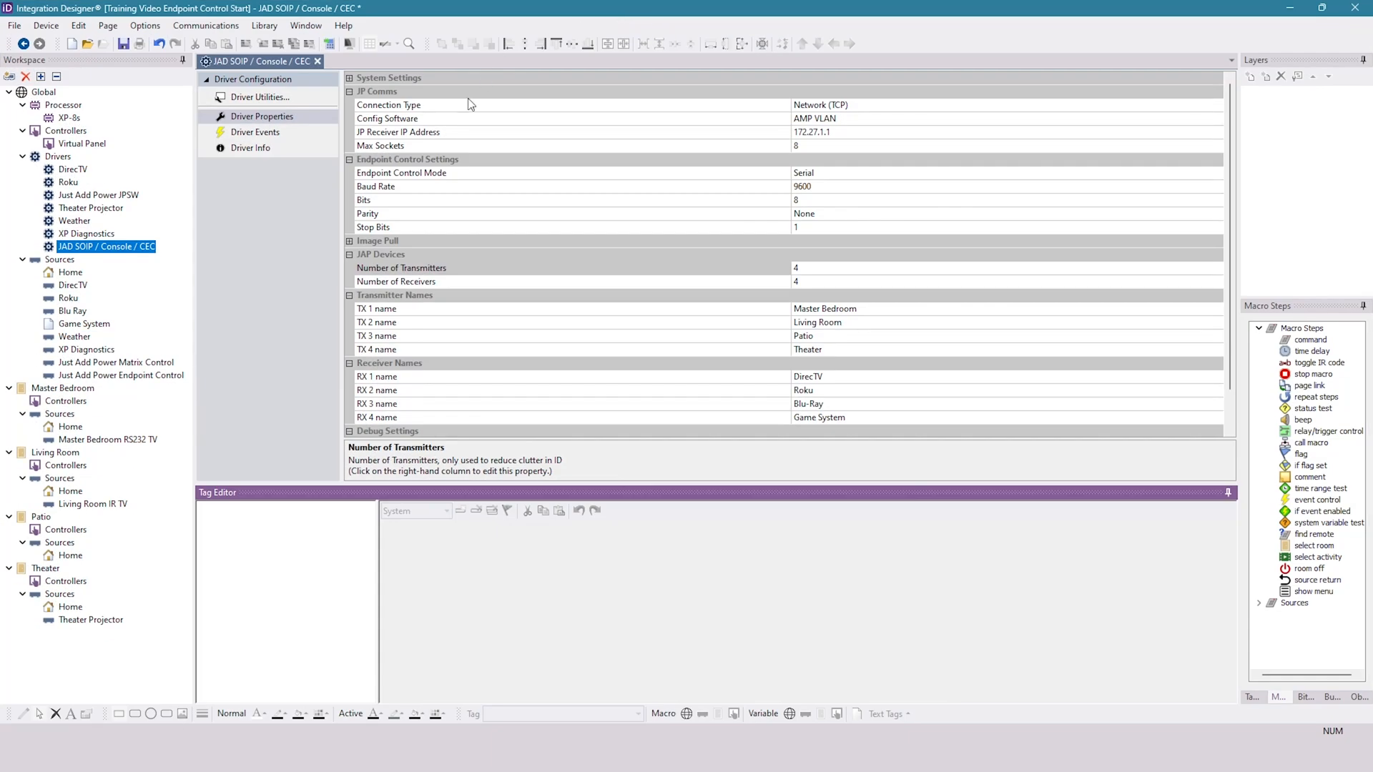
- Set the Endpoint Control Mode to Serial and check the Baud Rate and Bits settings
left_click(396, 160)
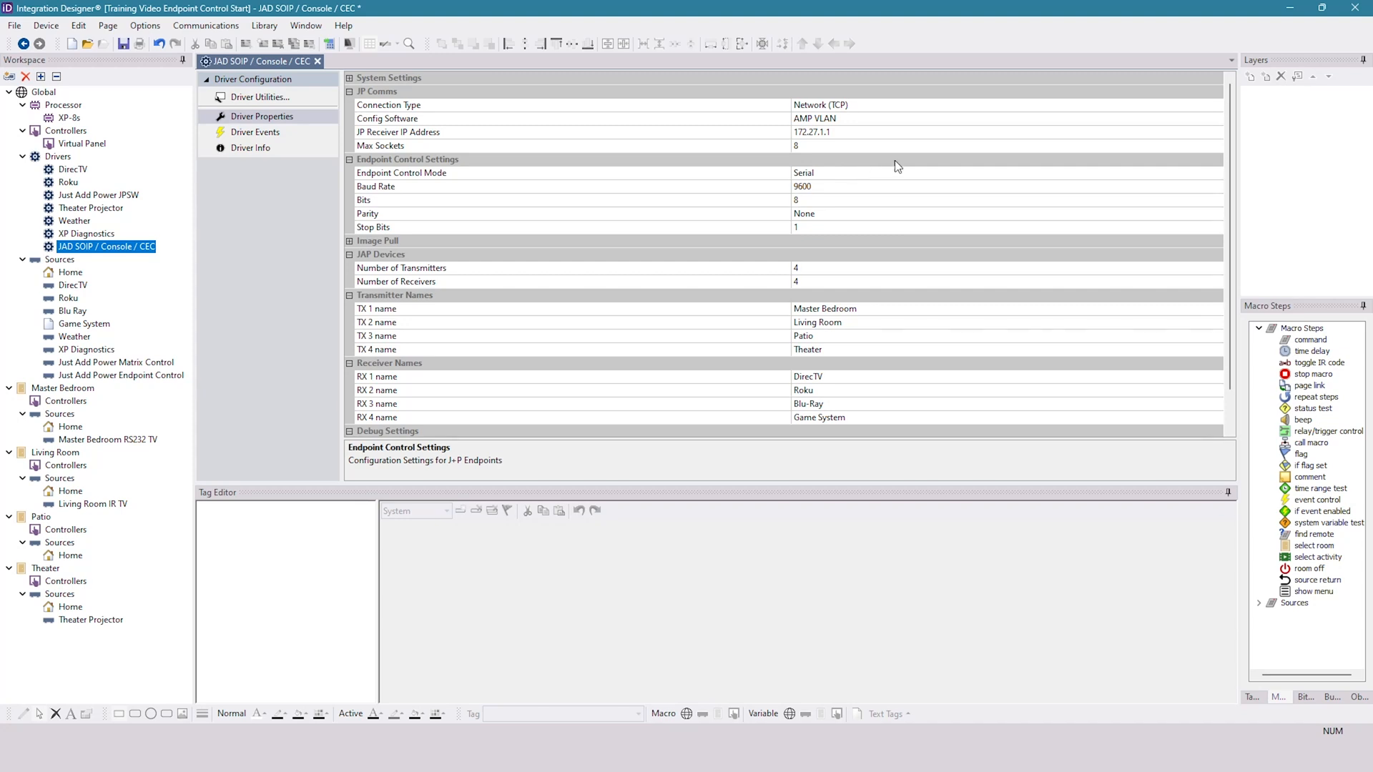
left_click(920, 175)
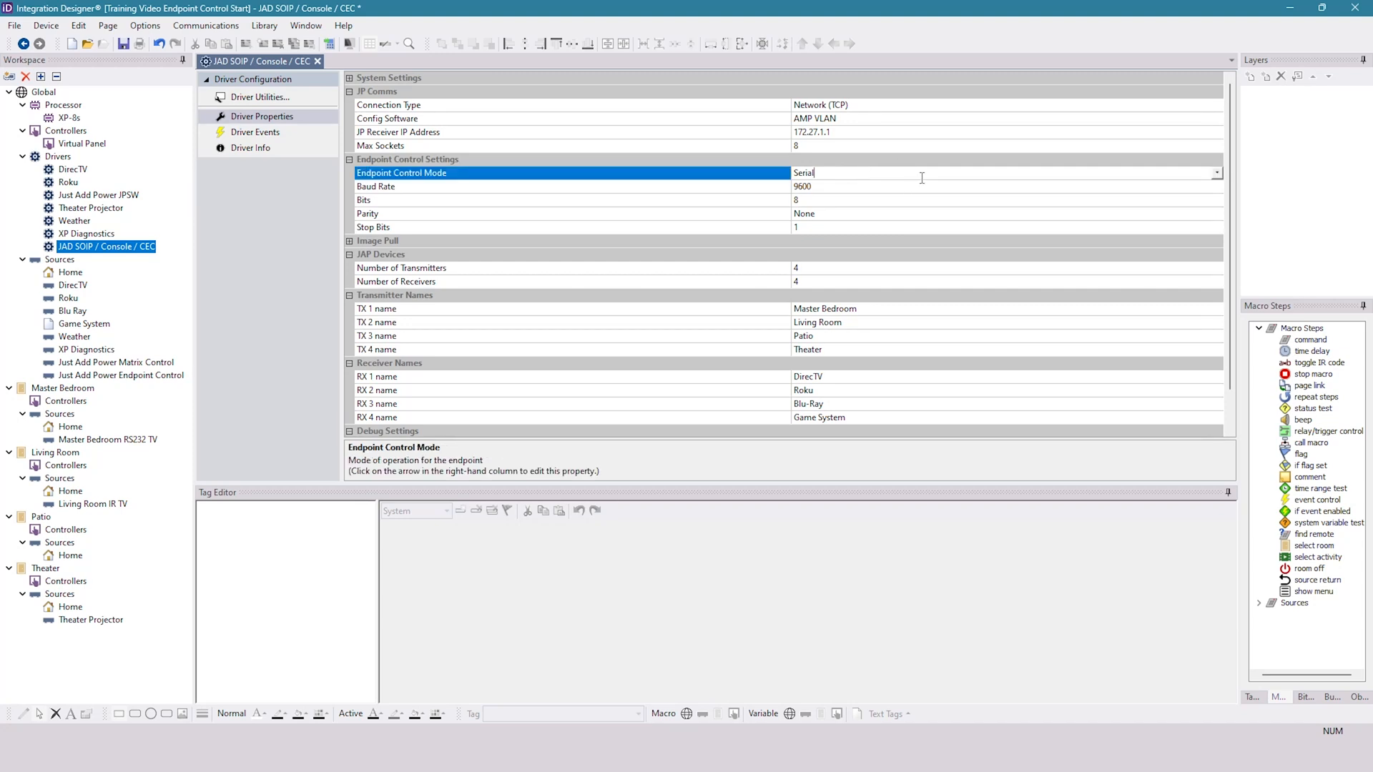
left_click(1216, 175)
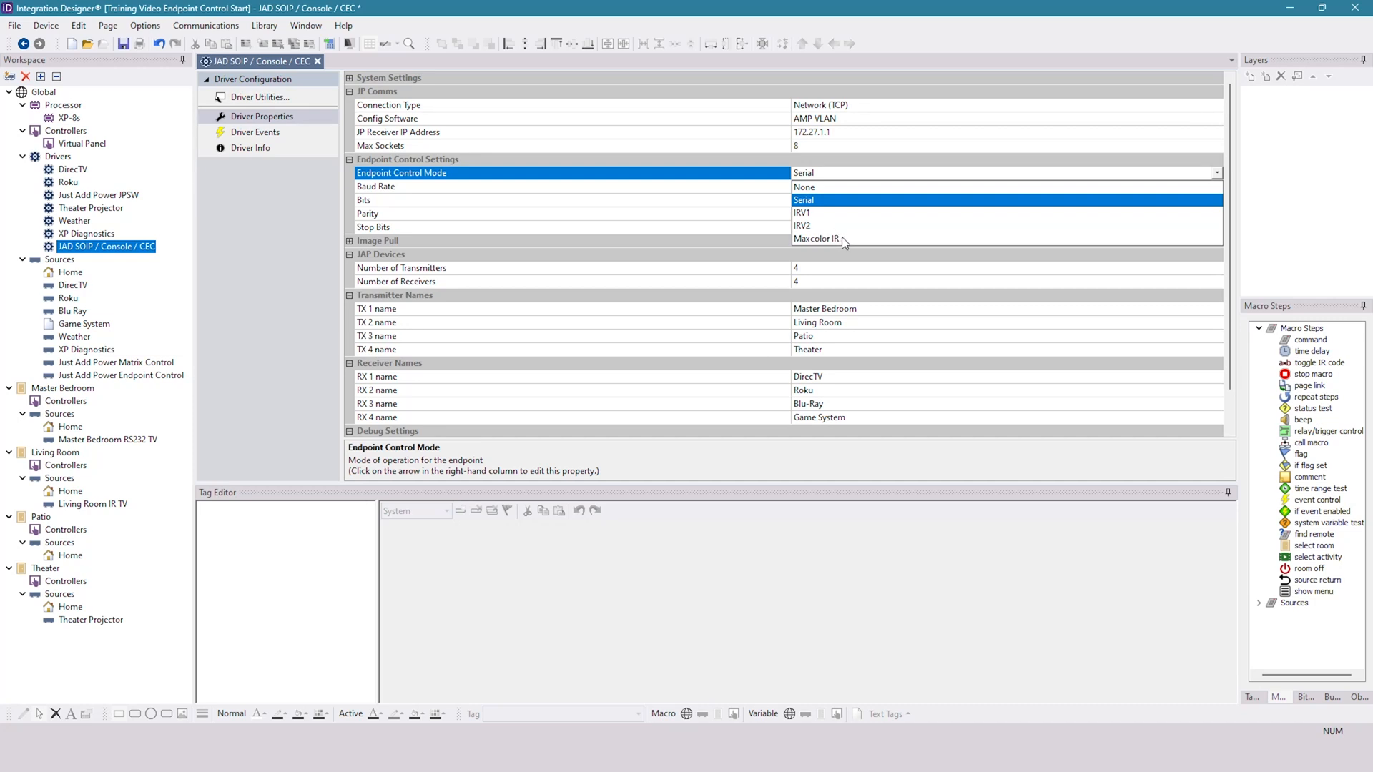
left_click(818, 203)
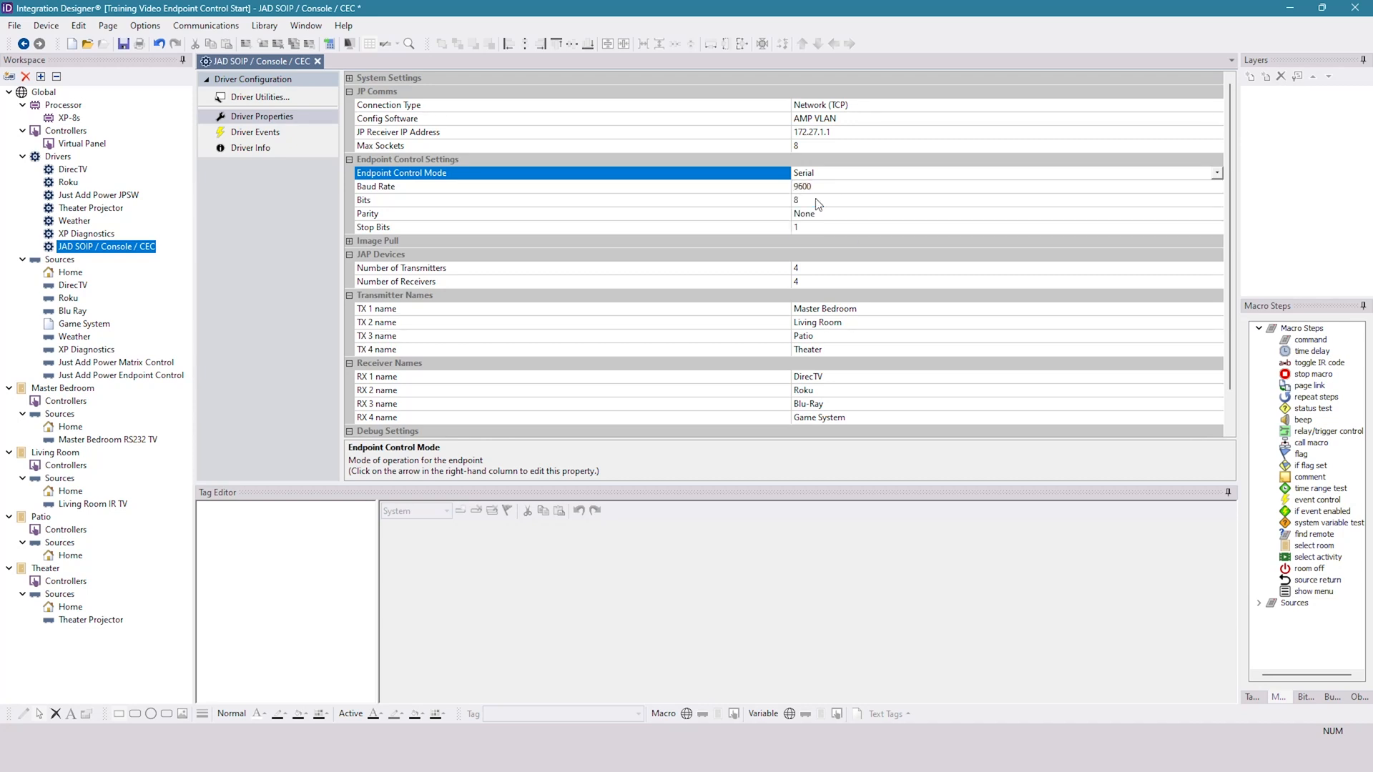
left_click(885, 190)
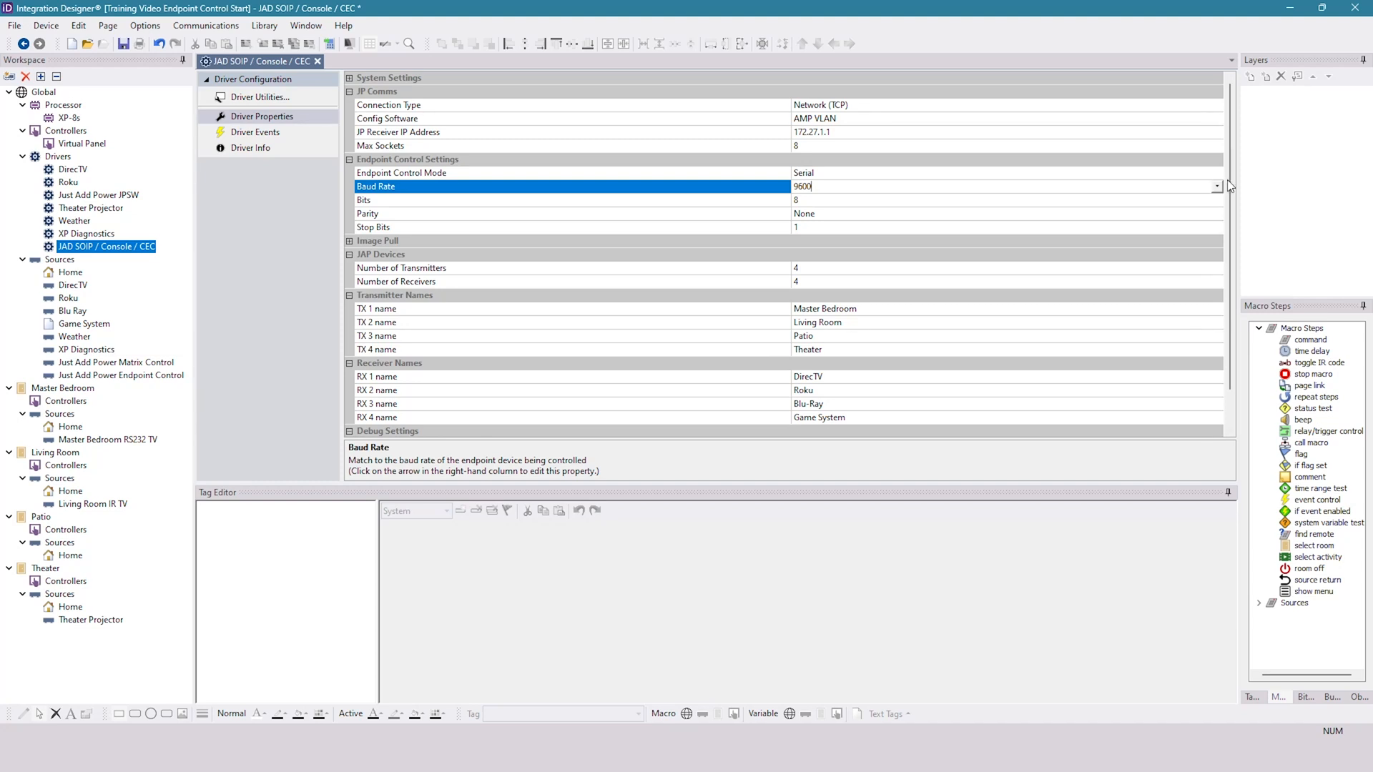
left_click(857, 202)
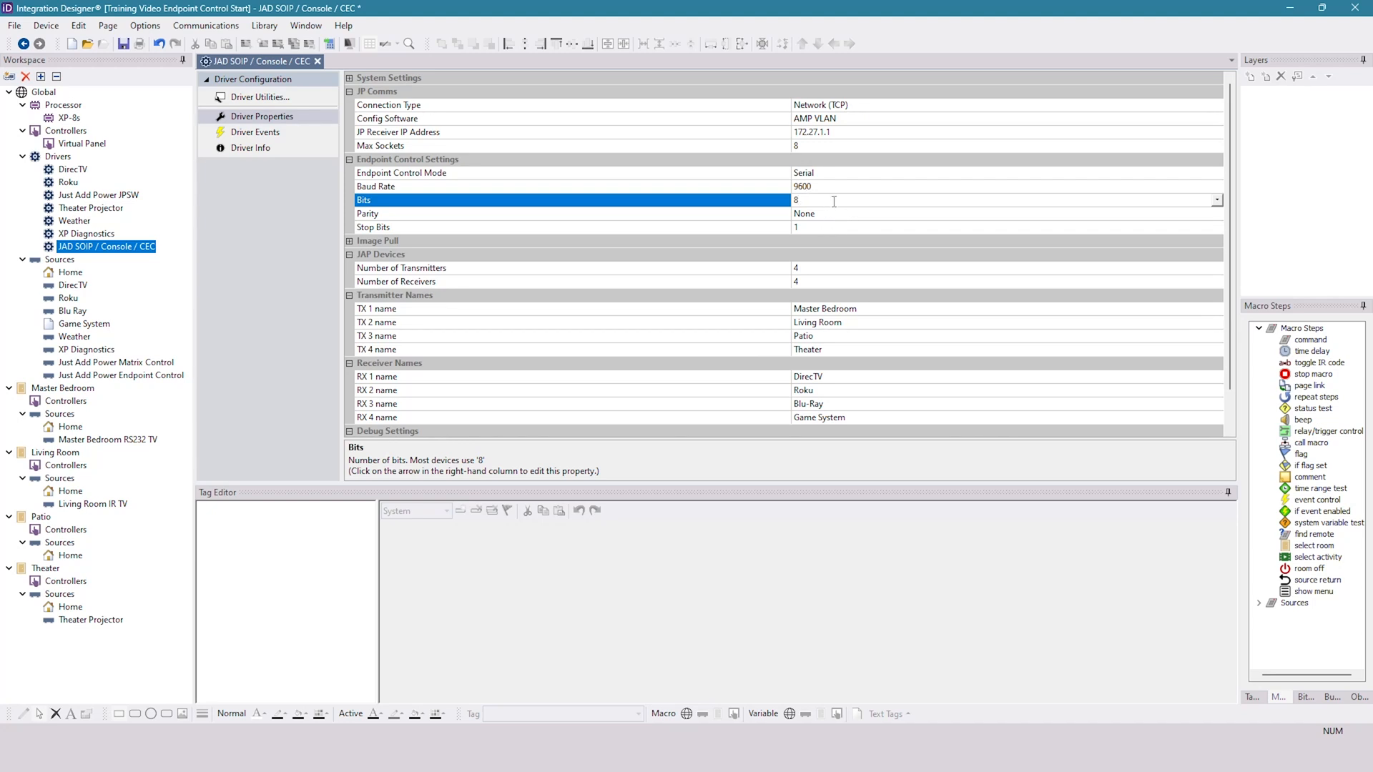
left_click(851, 189)
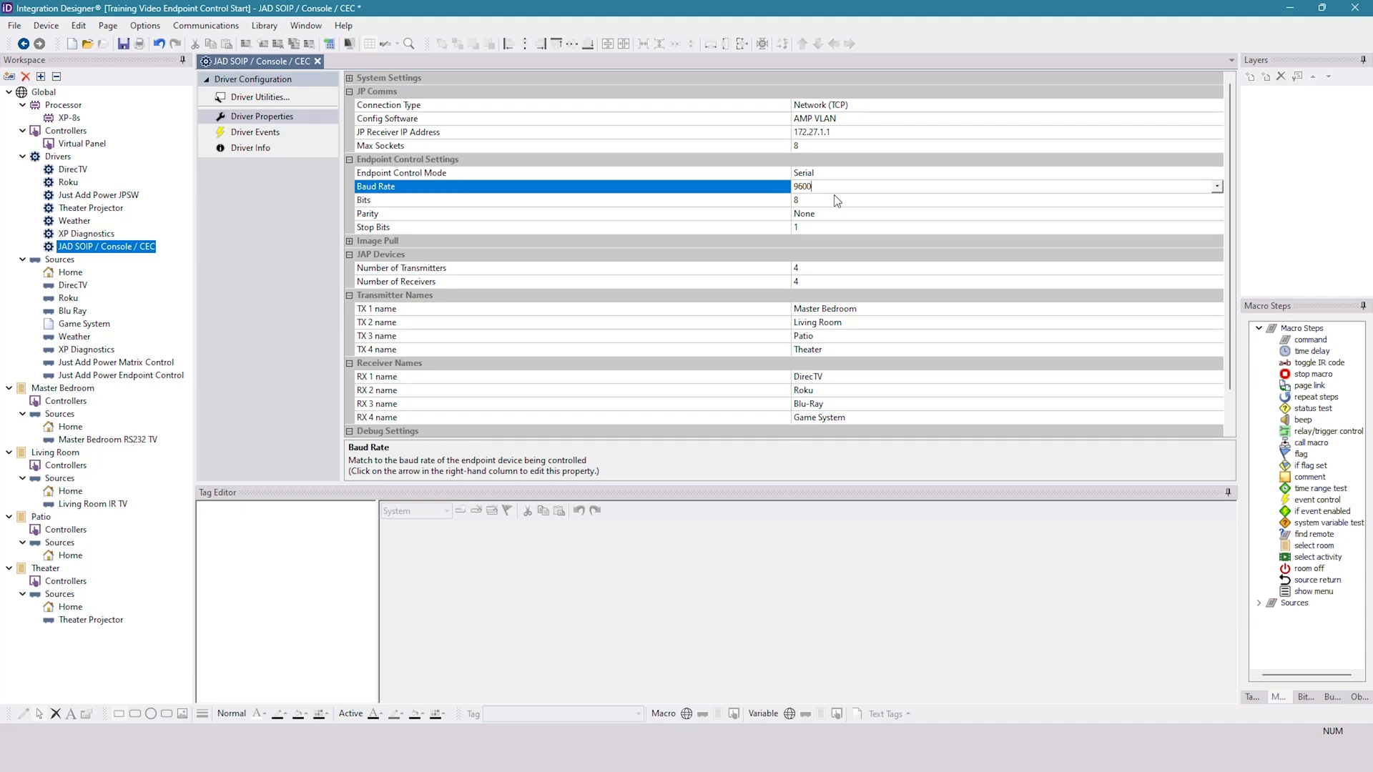
left_click(823, 175)
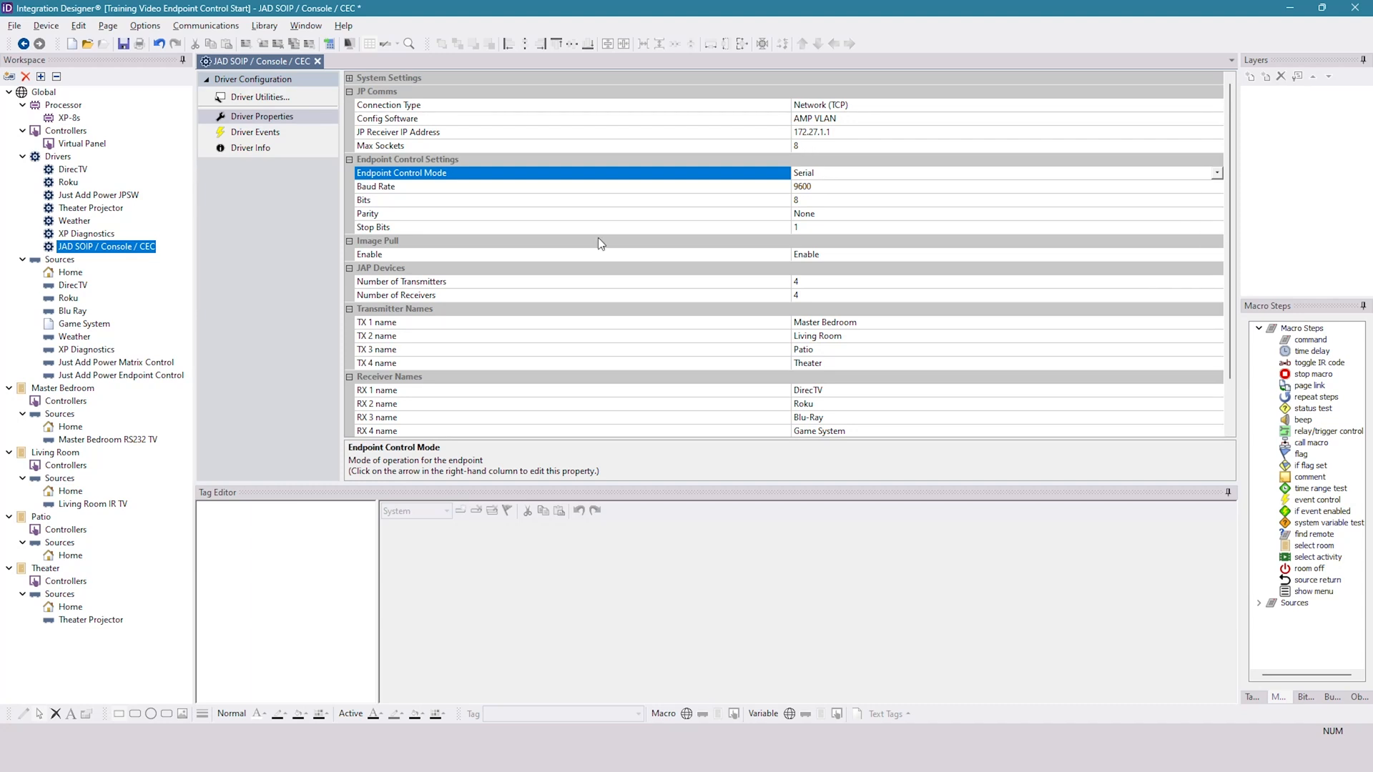
- Check the Master Bedroom RS232 TV source, open the Master Bedroom's activities and select the Video ON event macro
left_click(52, 390)
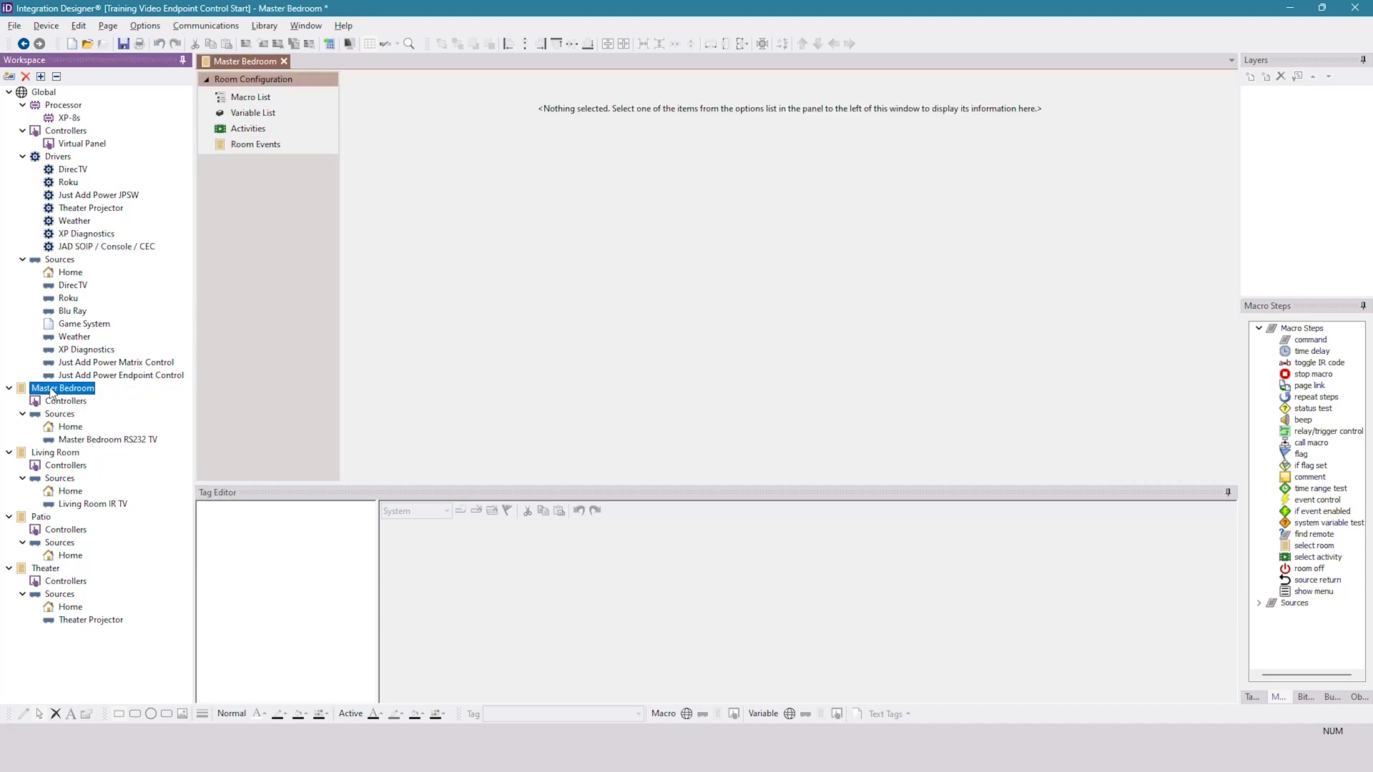
left_click(86, 439)
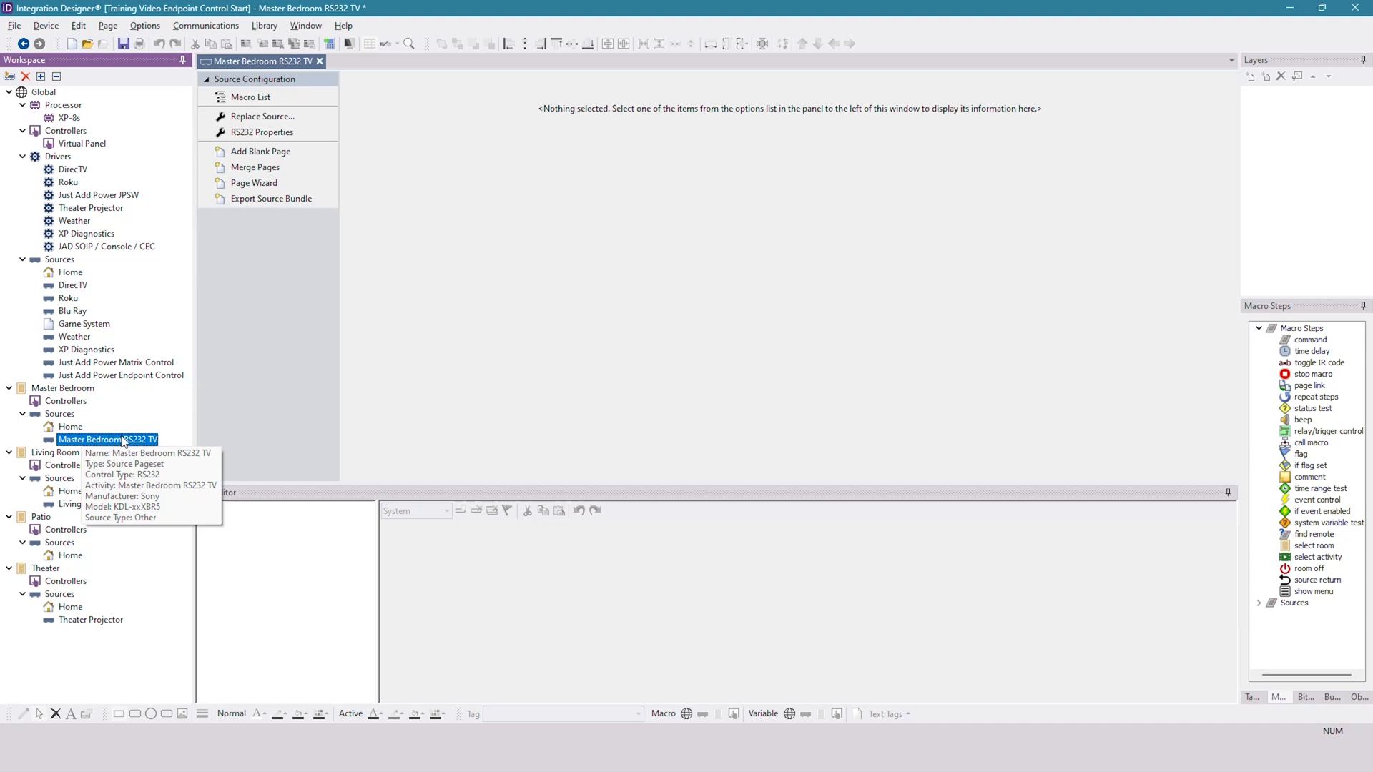
left_click(67, 392)
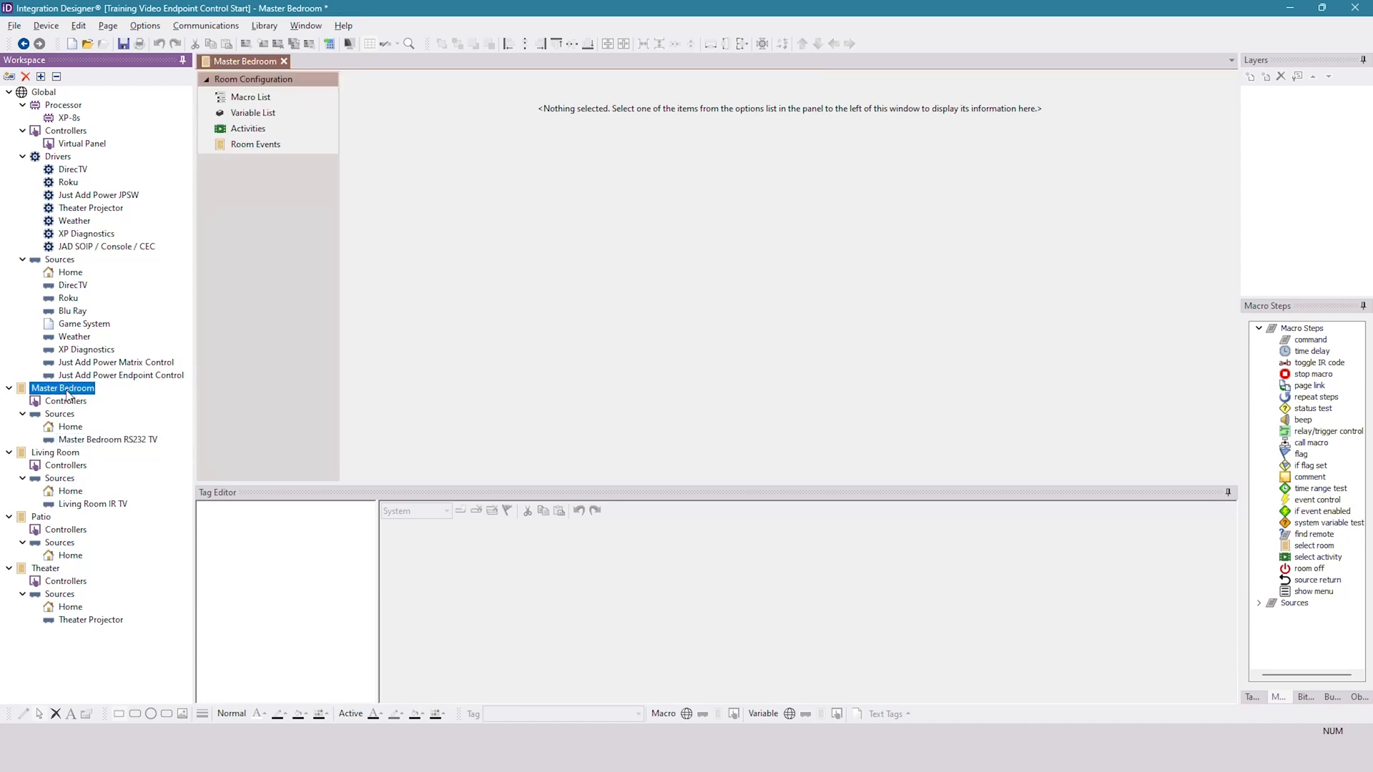
left_click(256, 135)
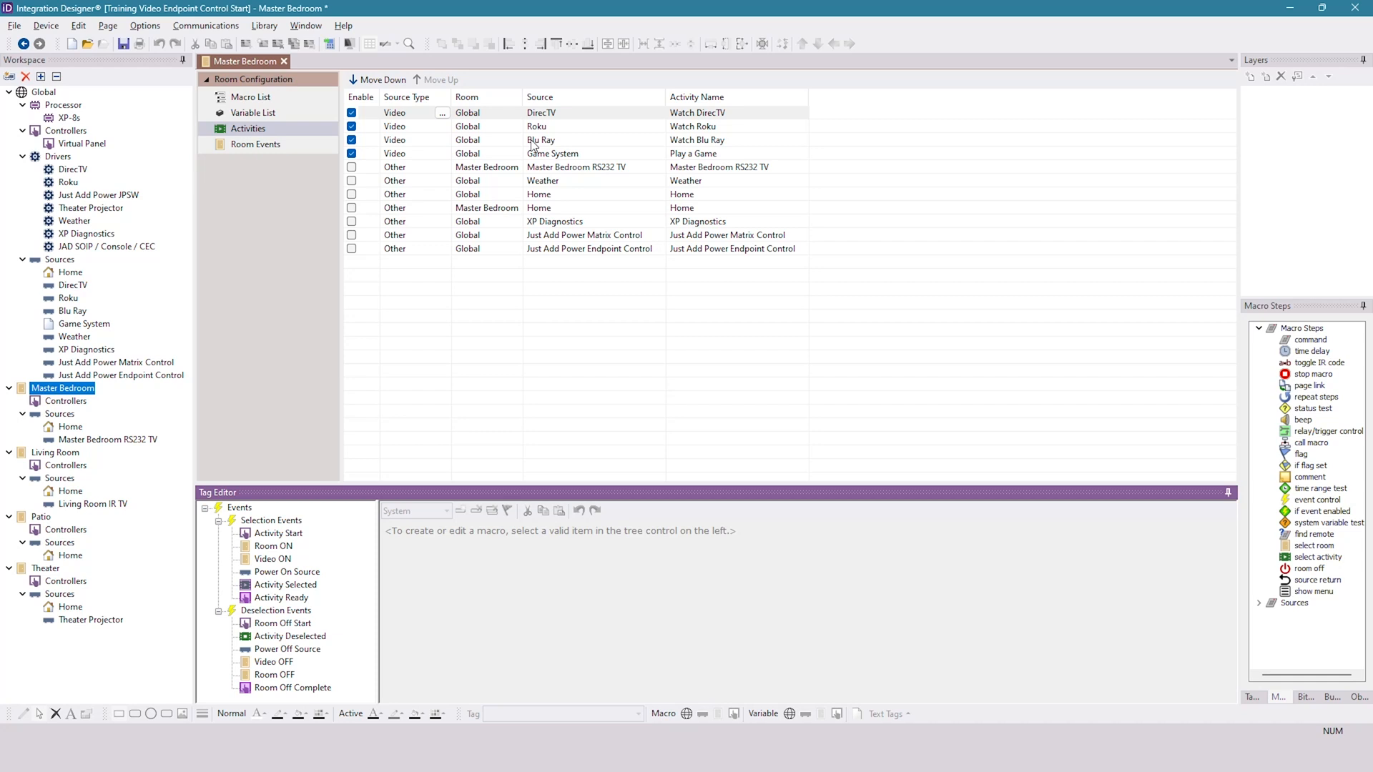
left_click(272, 559)
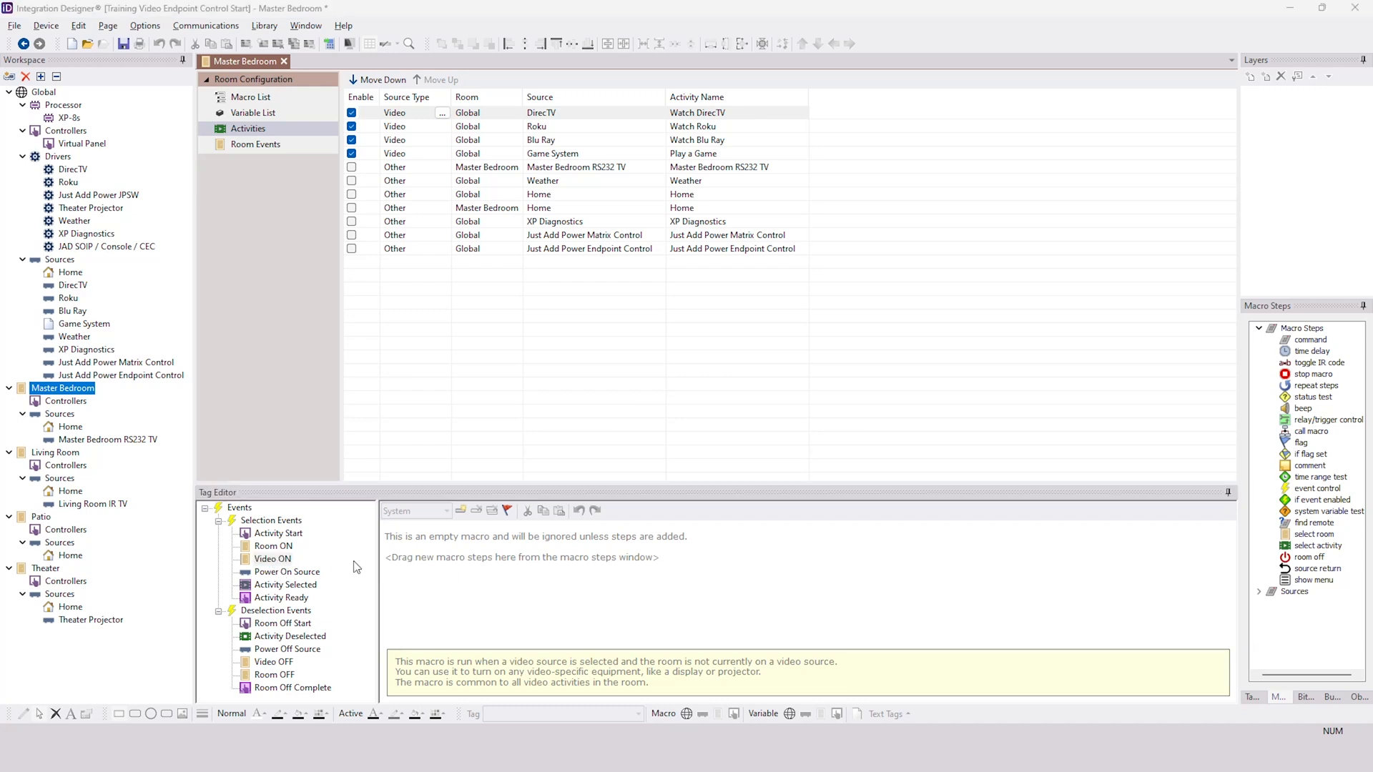
left_click(284, 561)
- Add a Power: ON command for the Master Bedroom RS232 TV to the Video ON macro
left_click_drag(1310, 344, 565, 544)
left_click(554, 533)
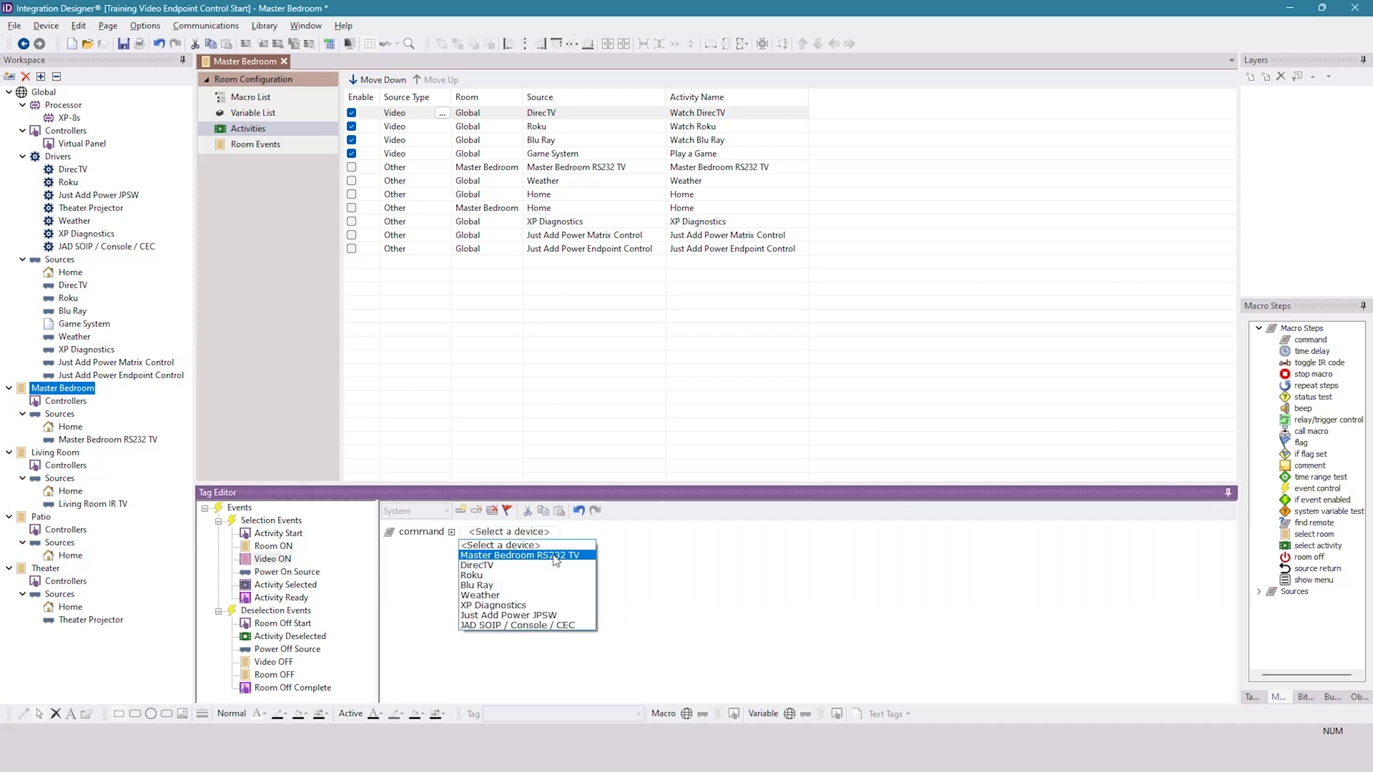
left_click(529, 555)
left_click(640, 533)
left_click(623, 188)
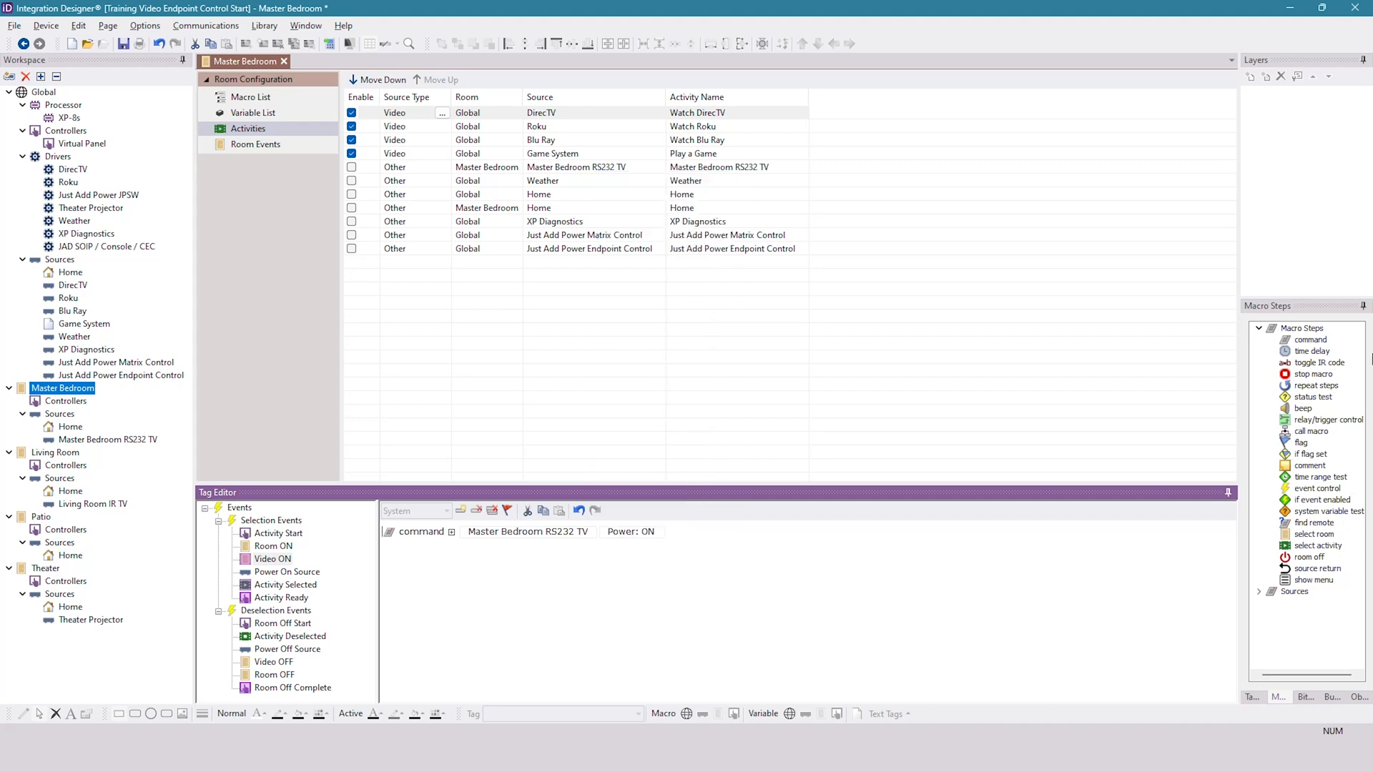
- Add an Input: HDMI 1 command for the Master Bedroom RS232 TV after Power: ON, with a 5.0 time delay between them
left_click_drag(1310, 341, 543, 545)
left_click(532, 532)
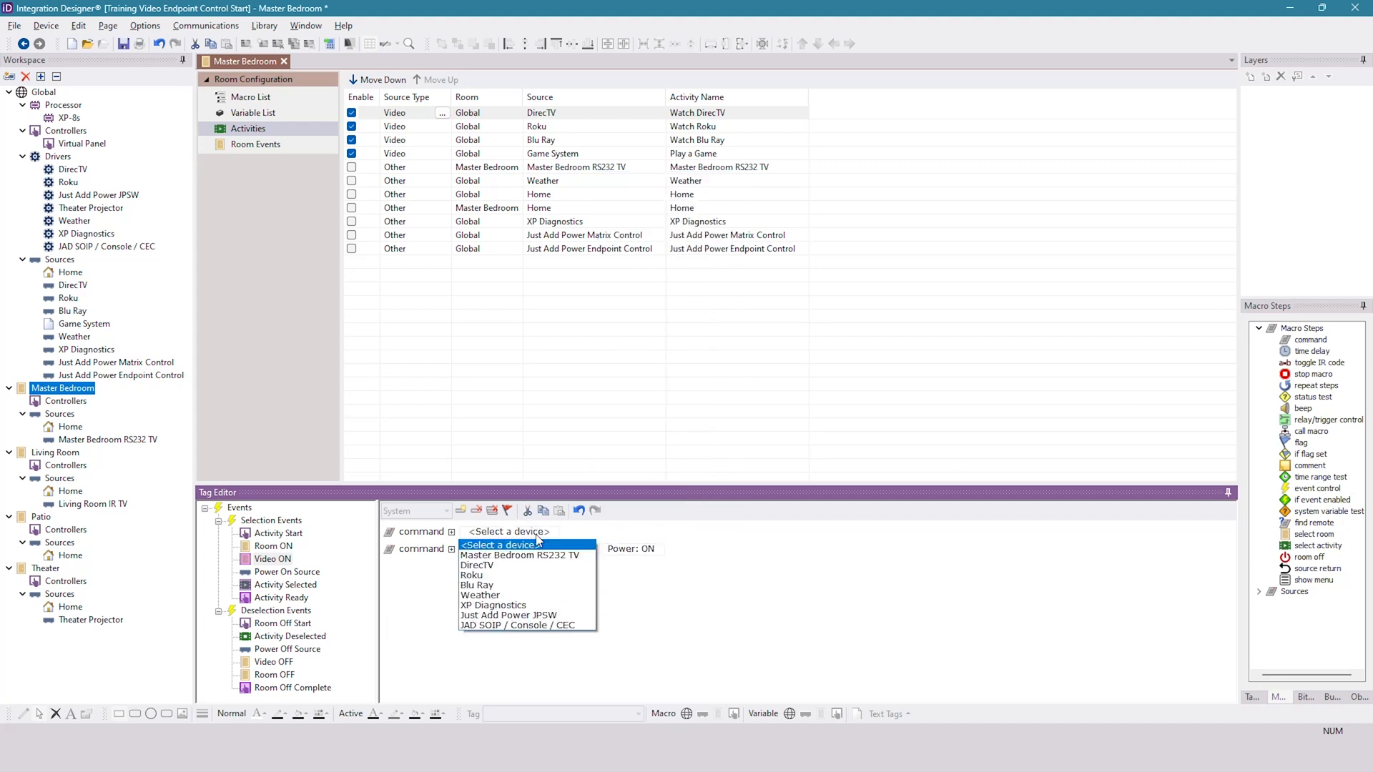
left_click(529, 556)
left_click(652, 532)
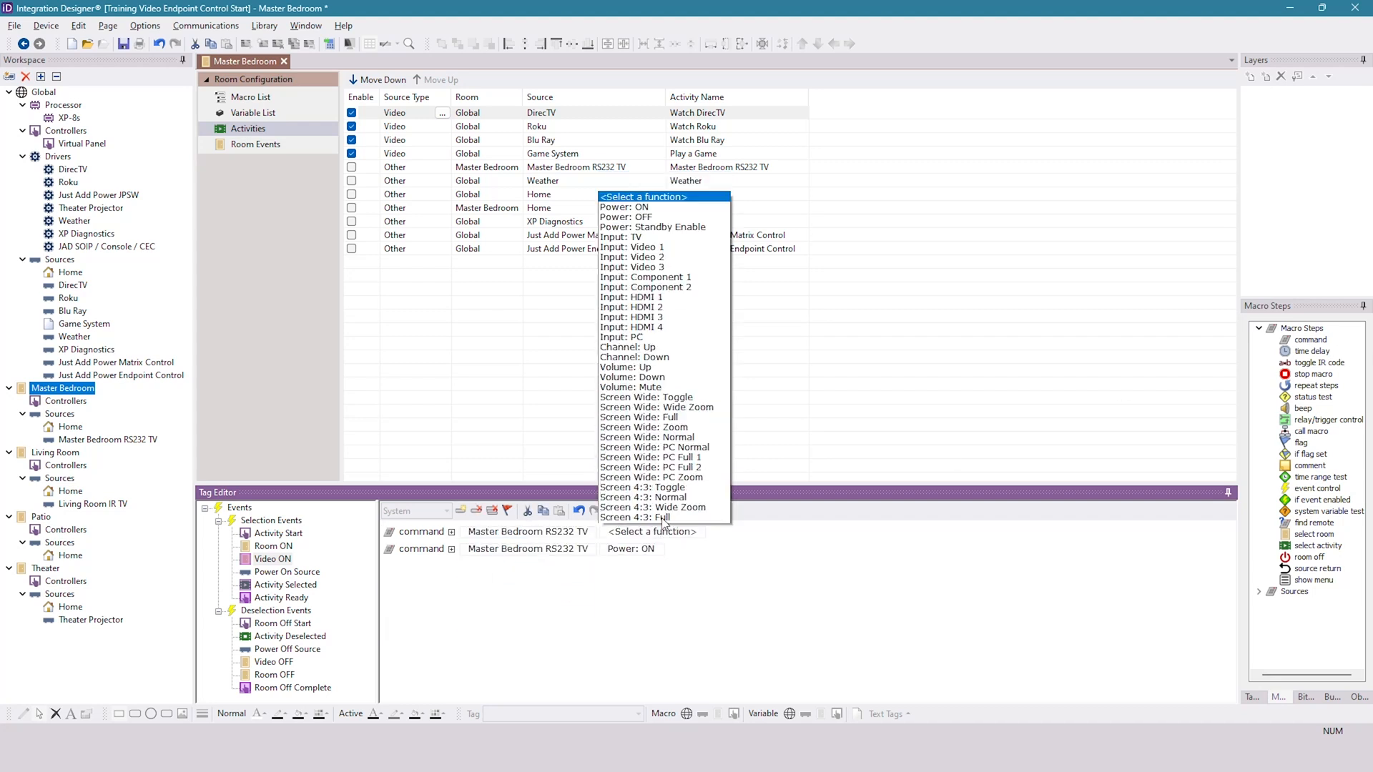
left_click(671, 283)
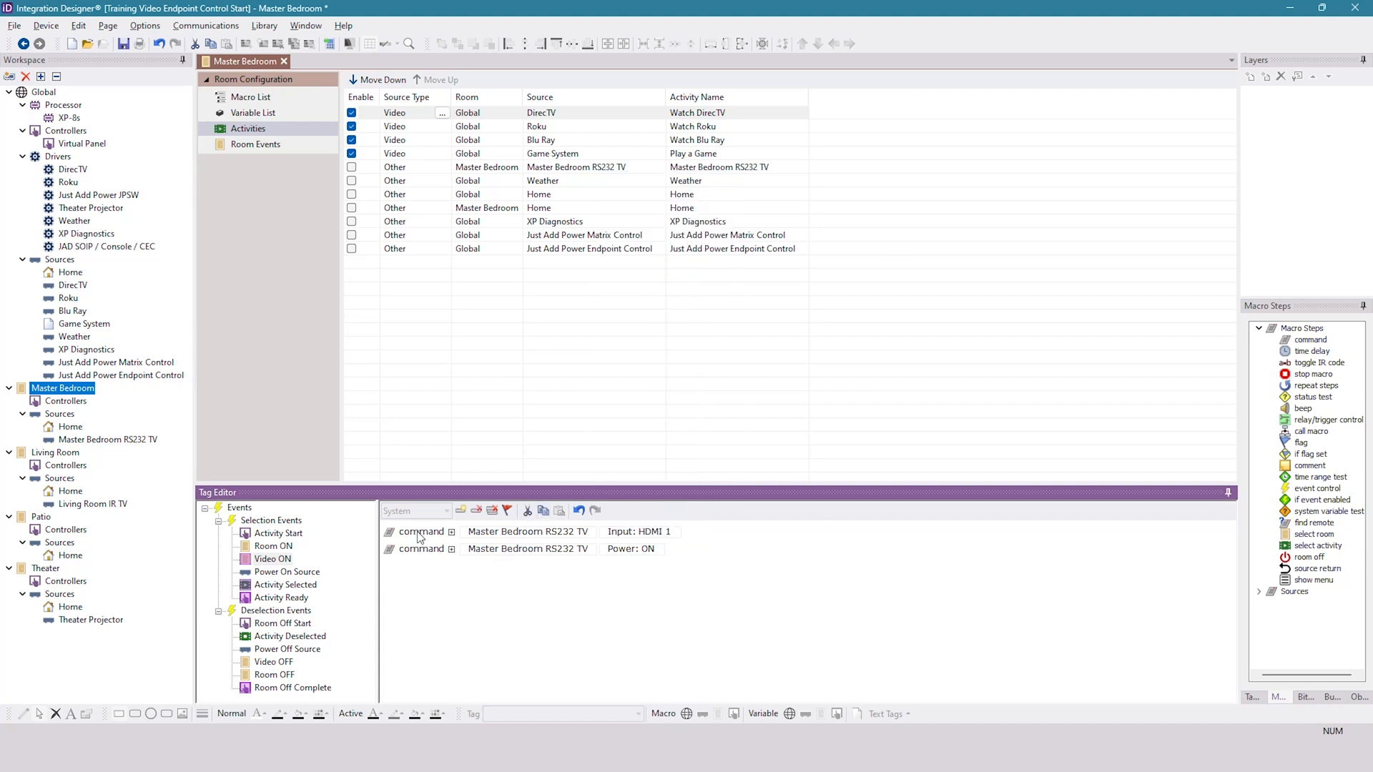
left_click_drag(434, 555, 429, 531)
left_click_drag(1308, 351, 608, 549)
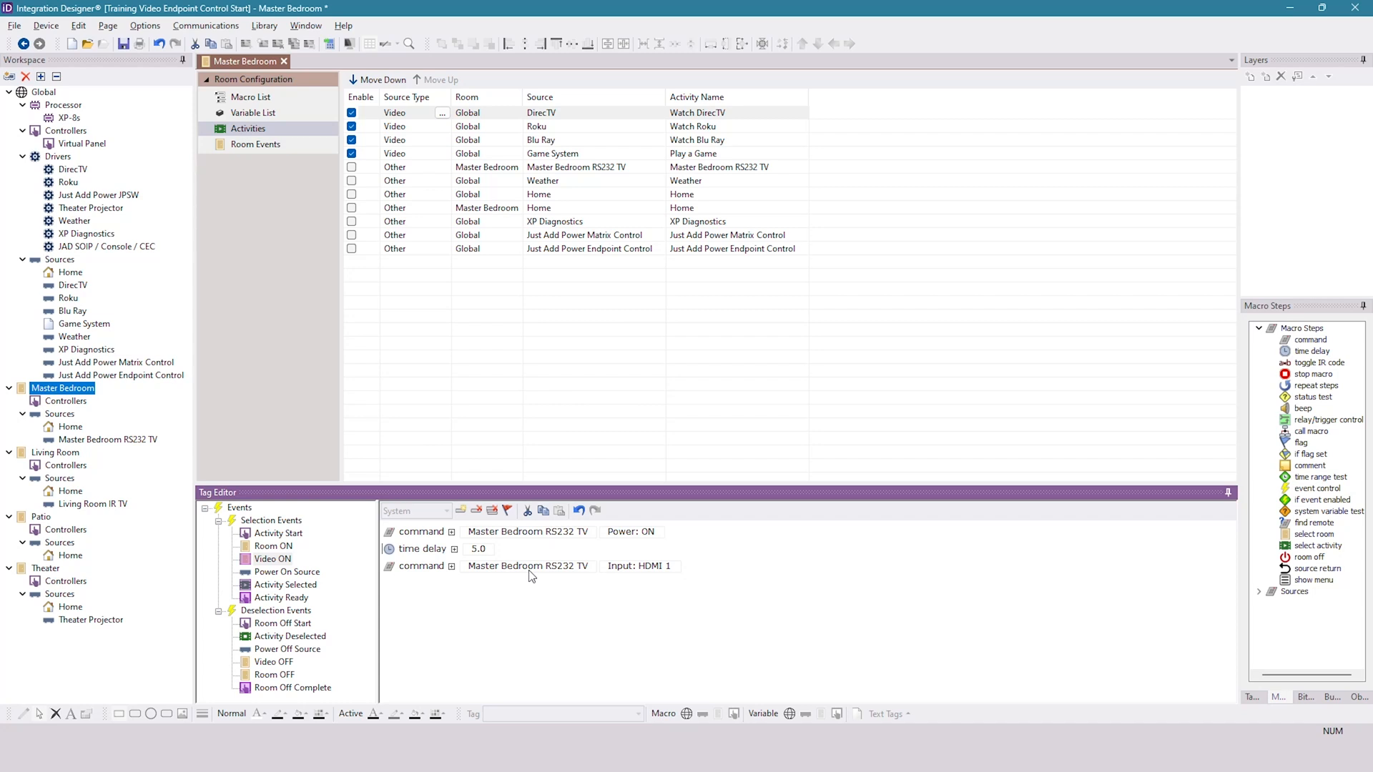
- Replace the Video ON macro's steps with a JAD SOIP / Console / CEC command using Endpoint Control \ Send Serial Command
left_click(492, 510)
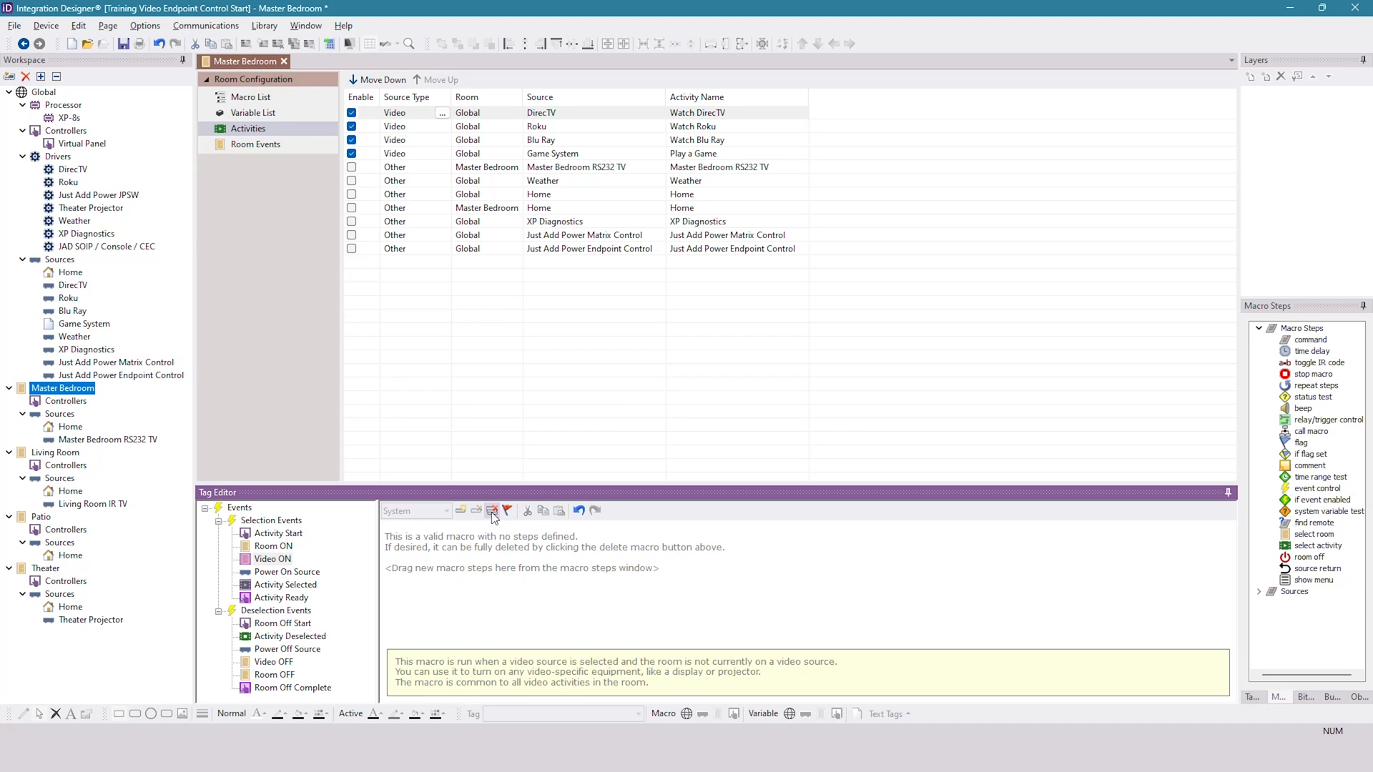
left_click_drag(1310, 339, 450, 565)
left_click(527, 533)
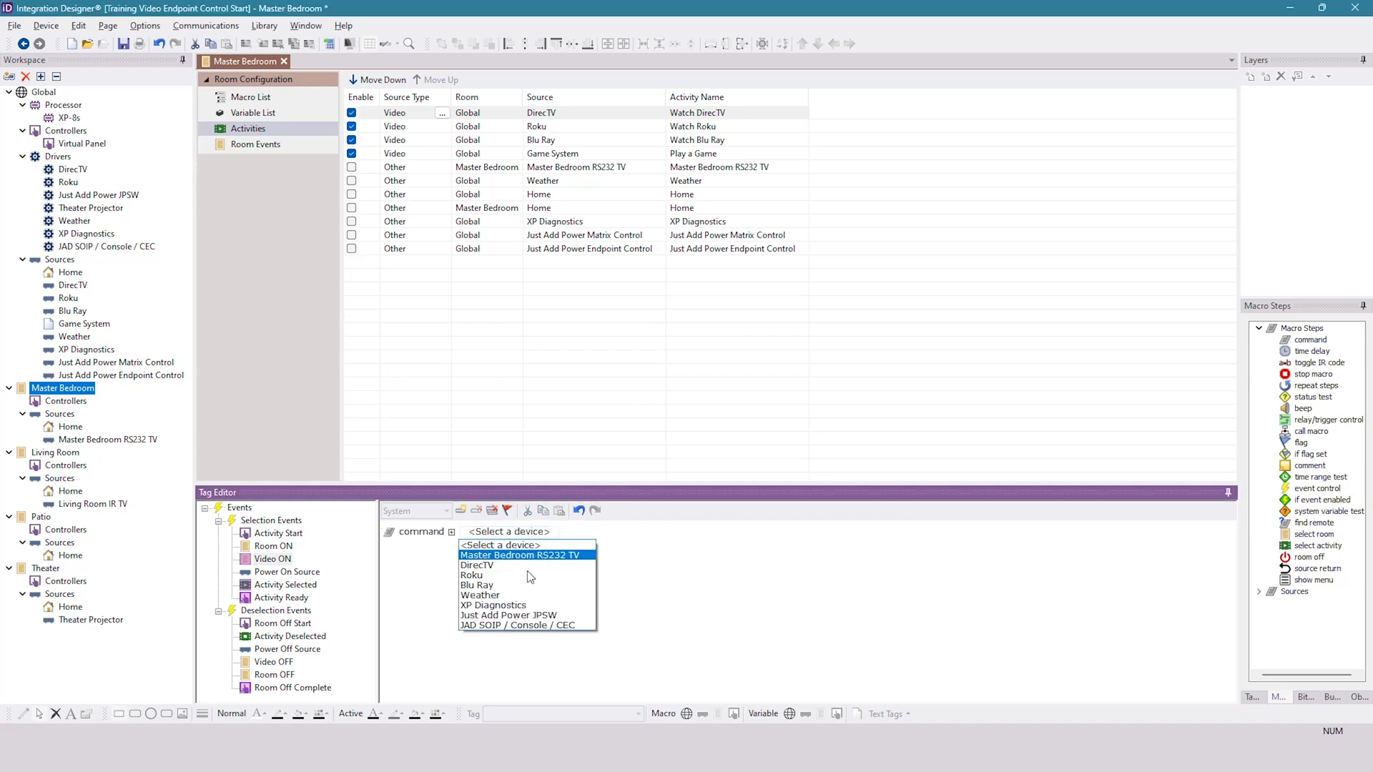
left_click(563, 627)
left_click(645, 533)
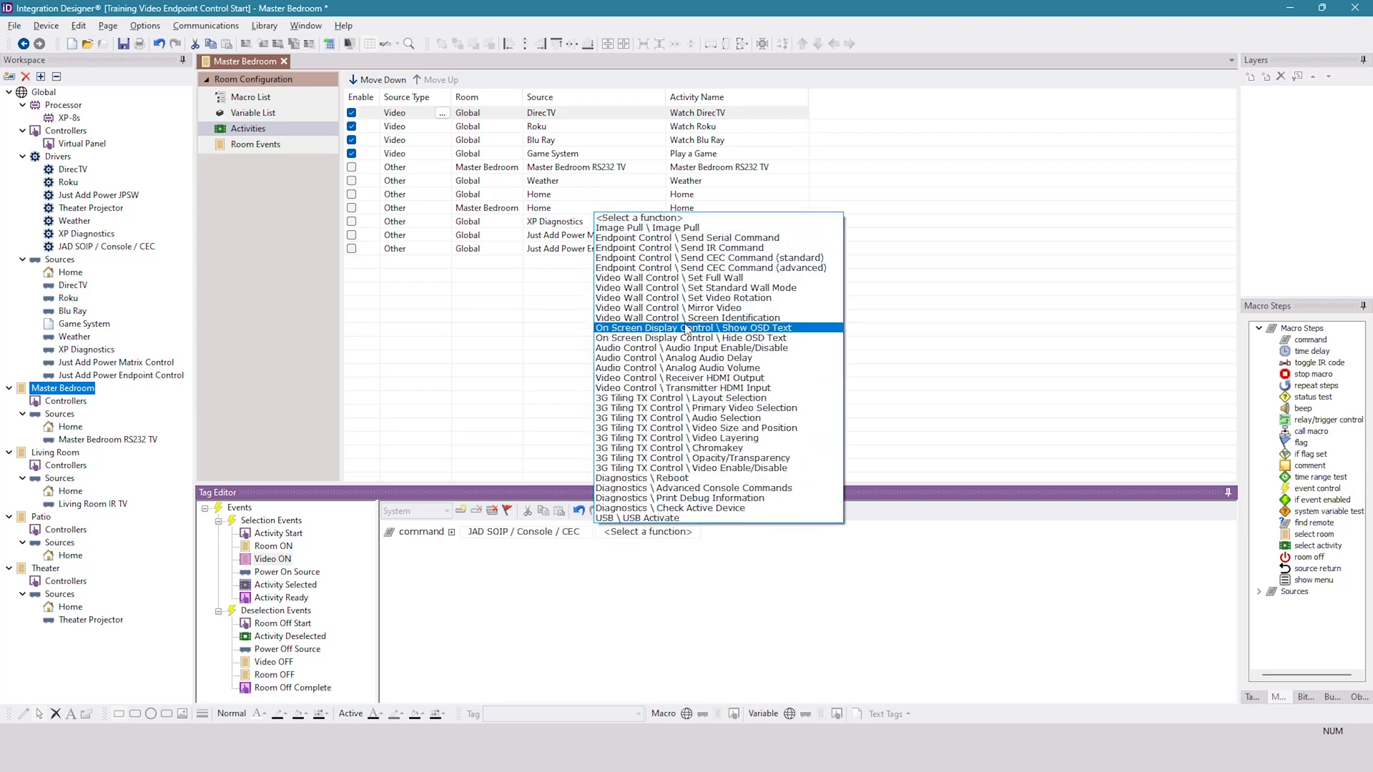
left_click(654, 239)
- Look up the Master Bedroom's receiver output in the report workbook and set the serial command's target endpoint to RX1
left_click(860, 531)
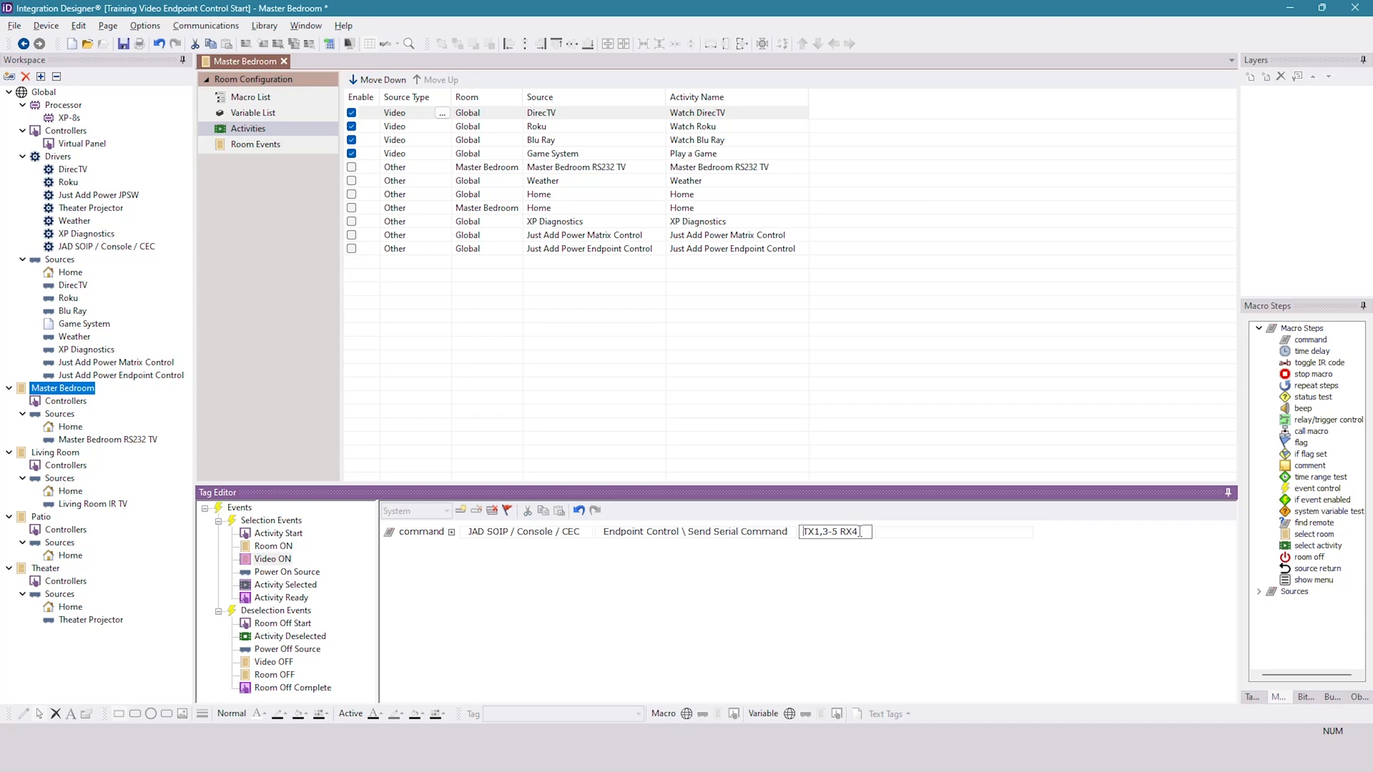
left_click_drag(865, 533, 776, 560)
left_click(647, 754)
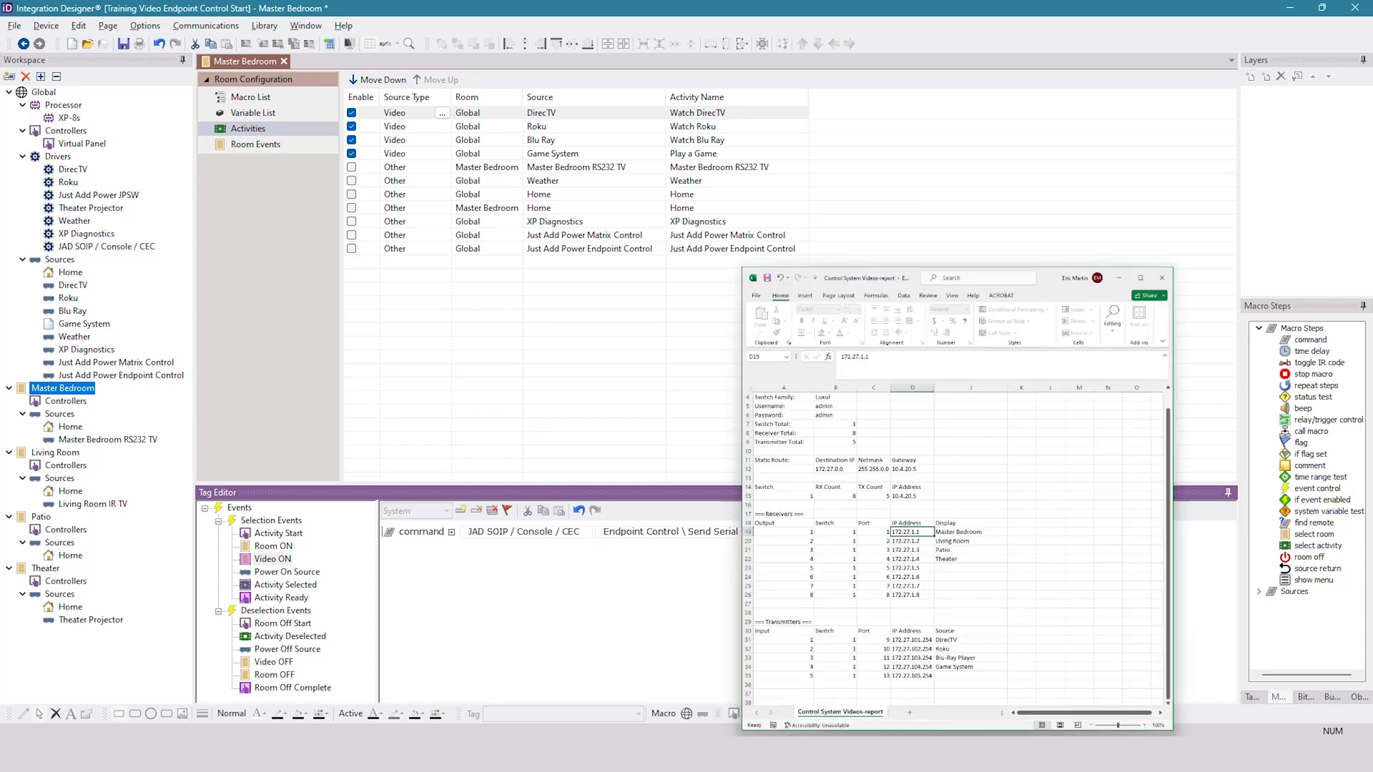
left_click(1038, 423)
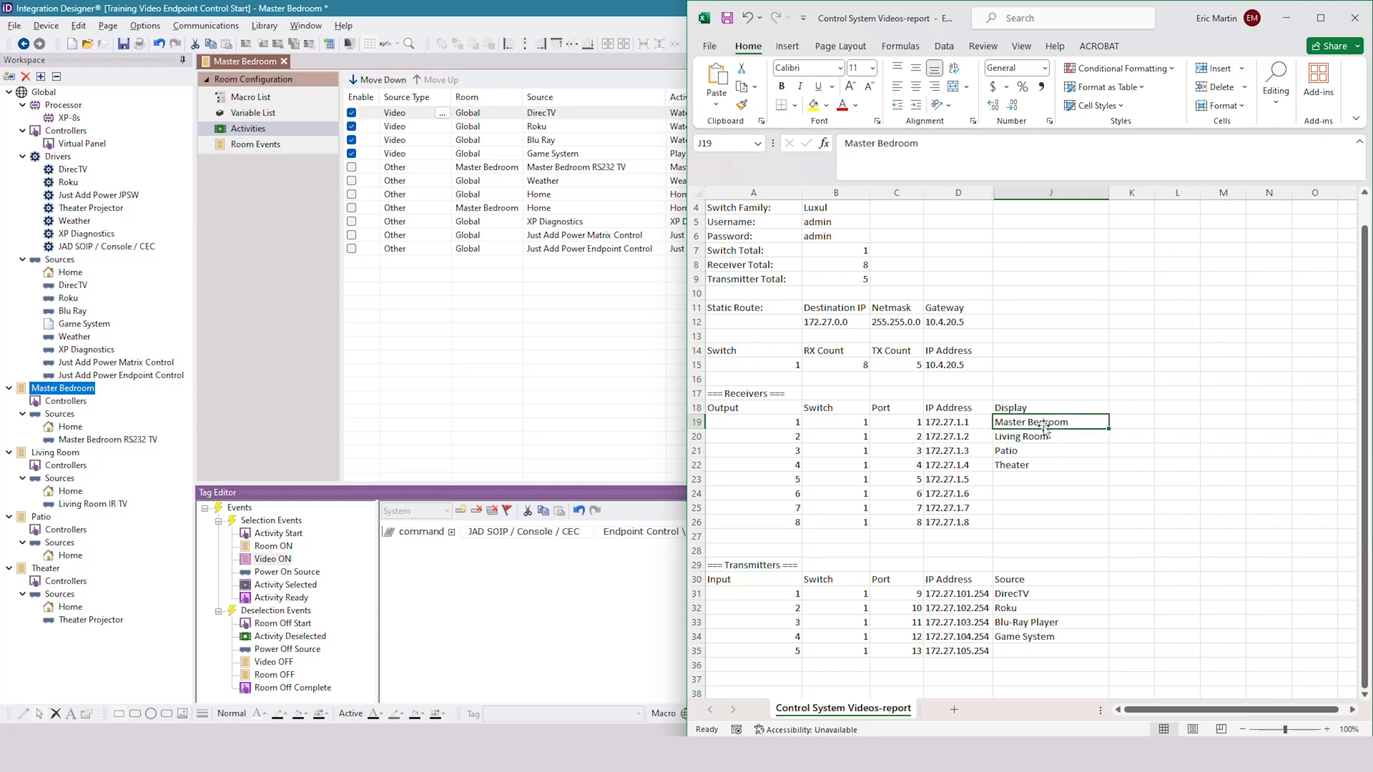
left_click(782, 423)
left_click(612, 611)
left_click(870, 533)
left_click_drag(870, 533, 833, 533)
key("ctrl+a")
type("RX1")
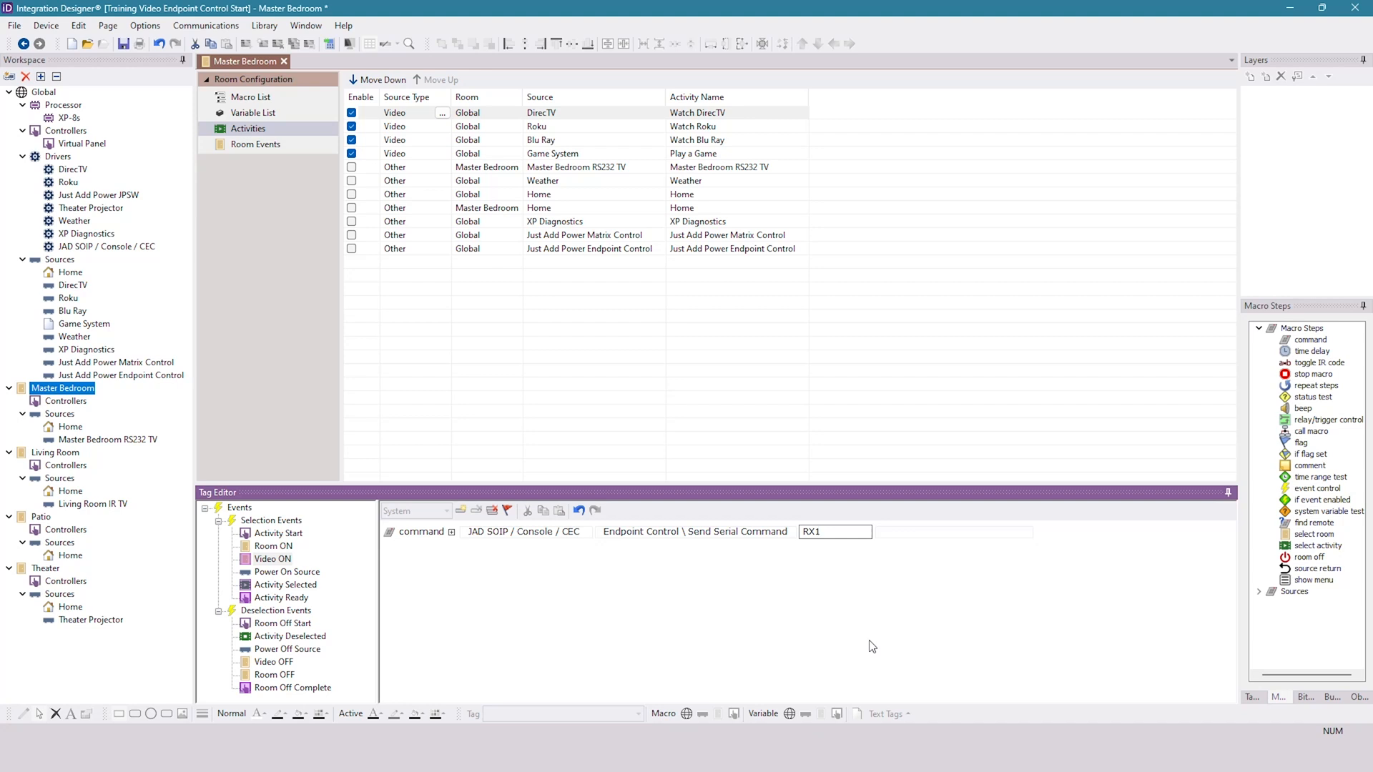
- Enter "Power On???" as the command string the macro sends to RX1
left_click(911, 533)
left_click(870, 534)
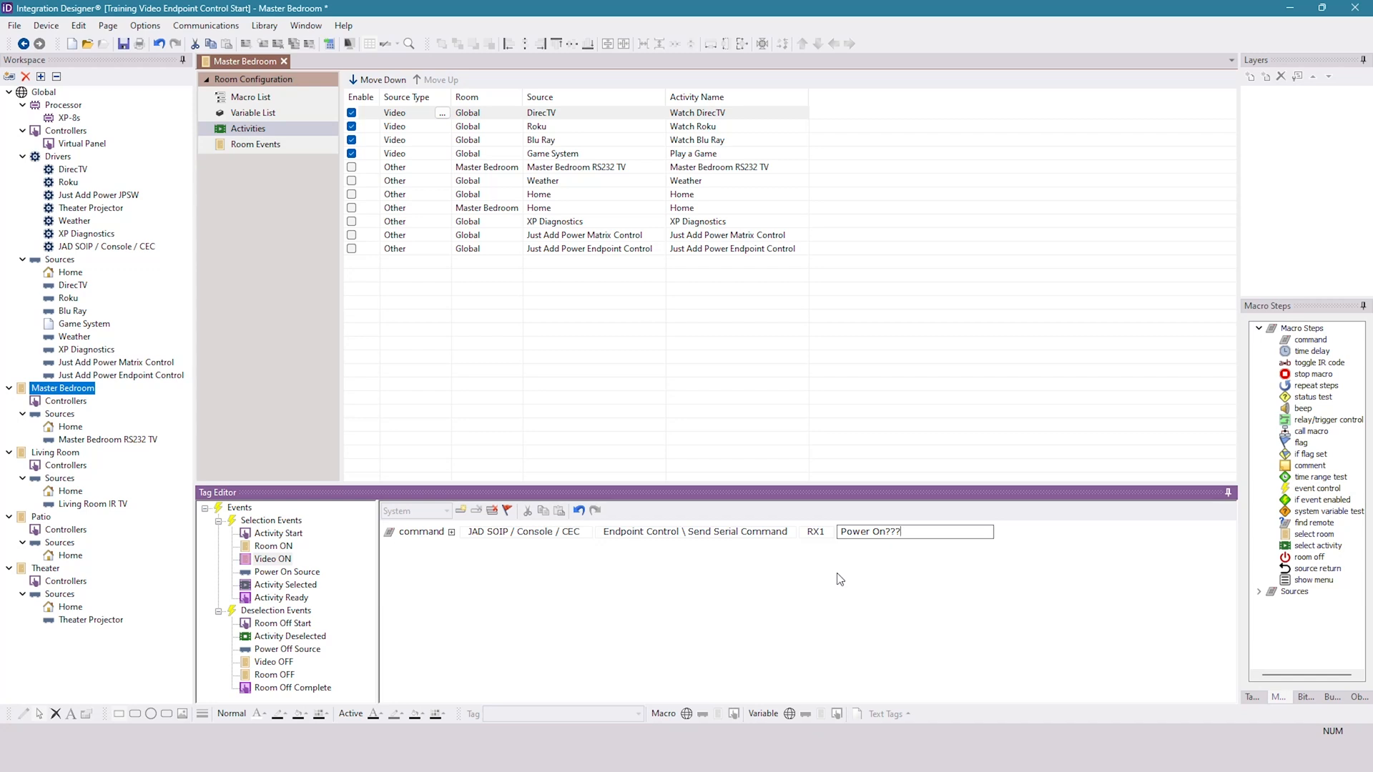
left_click(857, 559)
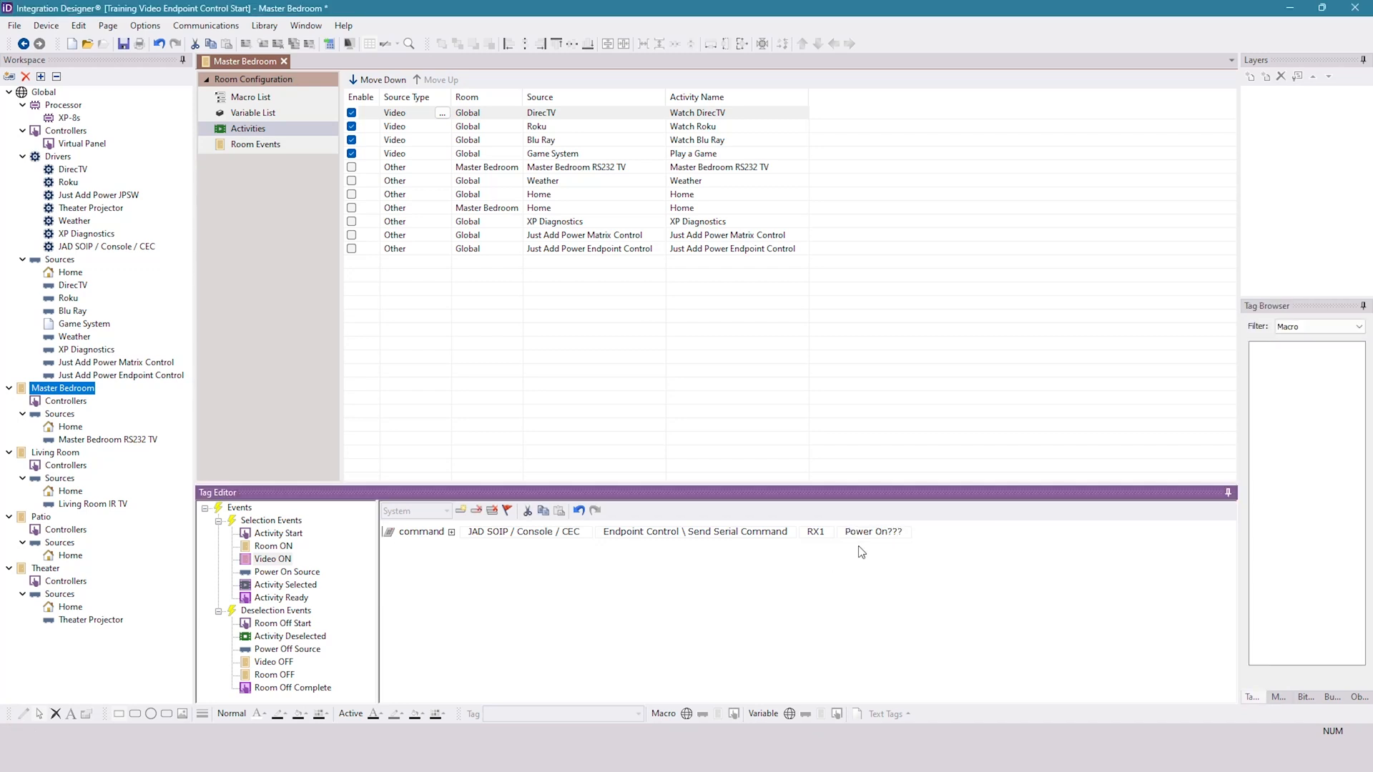
left_click(1331, 697)
left_click(1311, 697)
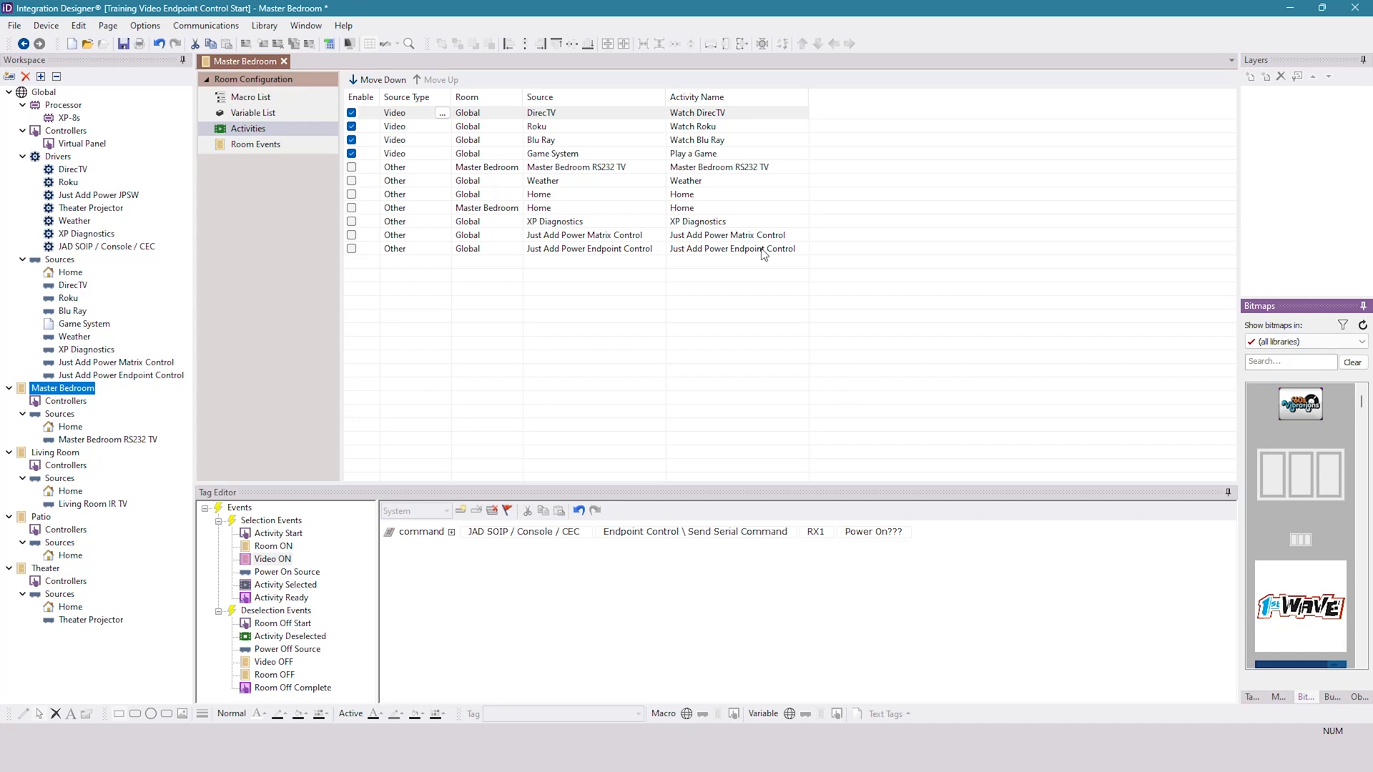
- Open the RS-232 Library Manager to look up the TV's serial strings
left_click(886, 532)
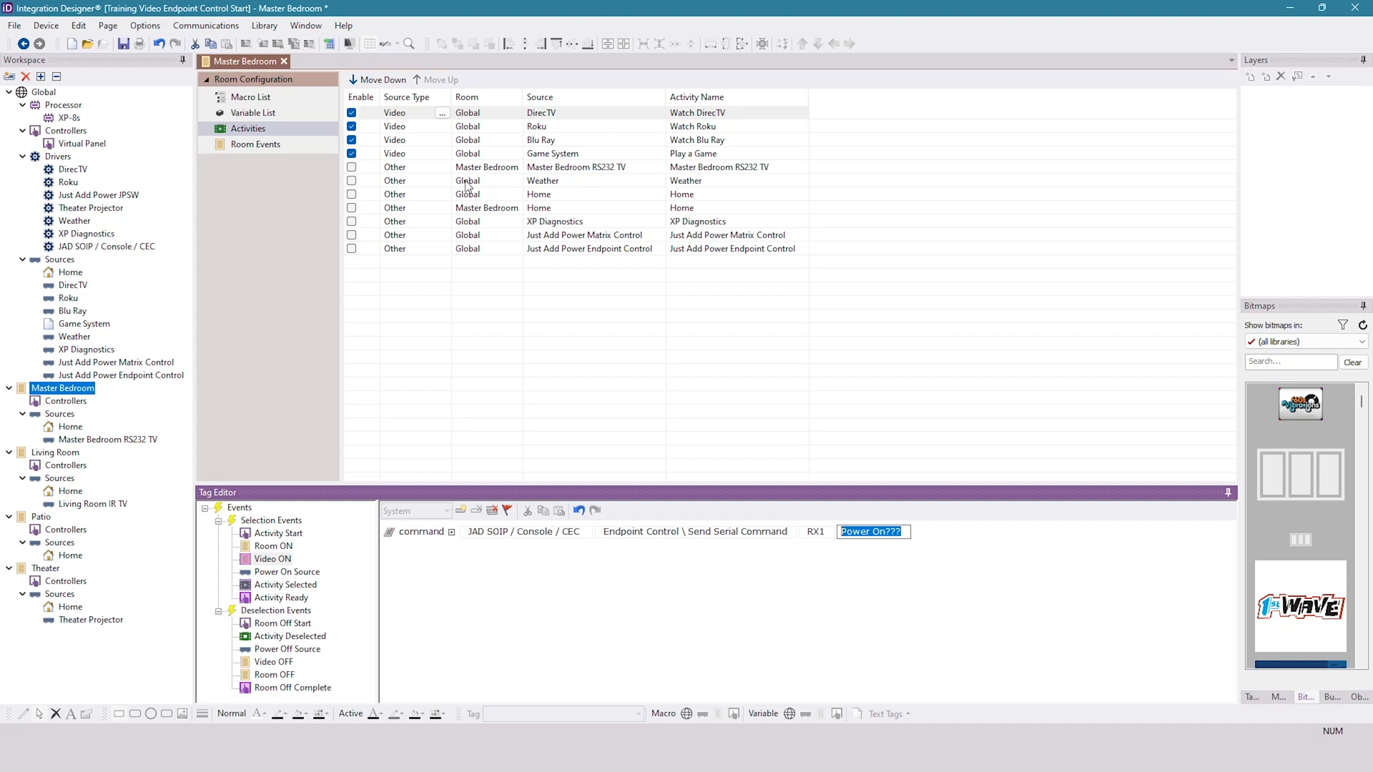
left_click(265, 27)
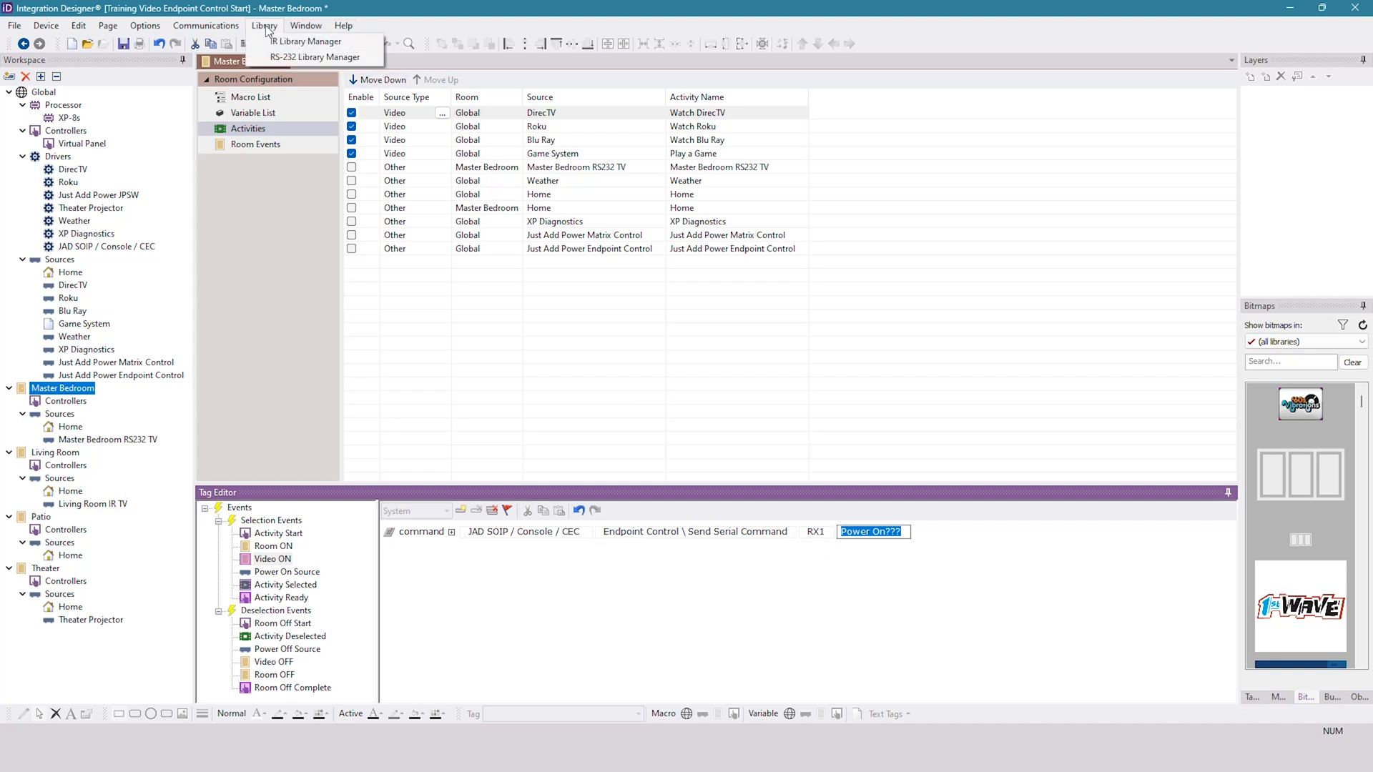
left_click(350, 57)
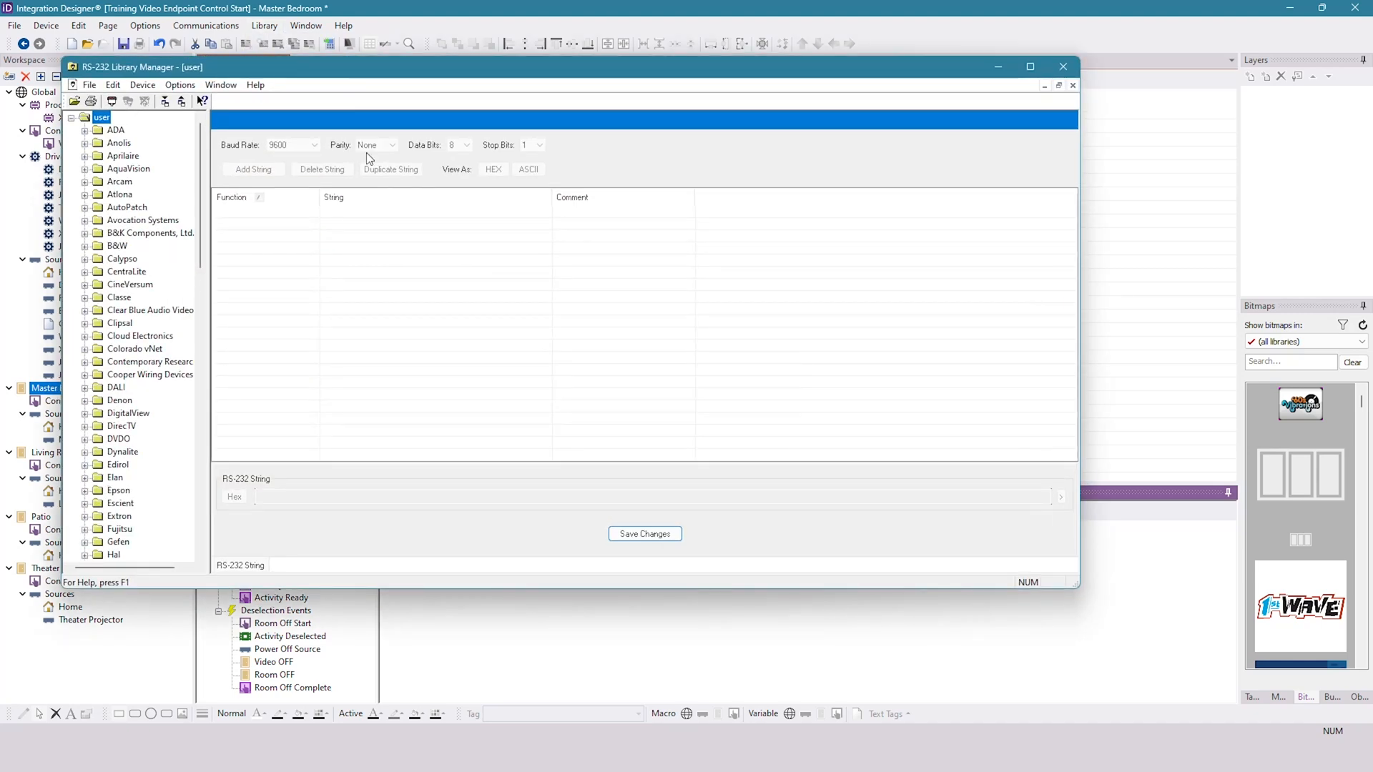
- Close the user library and try to open the master RS-232 library instead
left_click(90, 85)
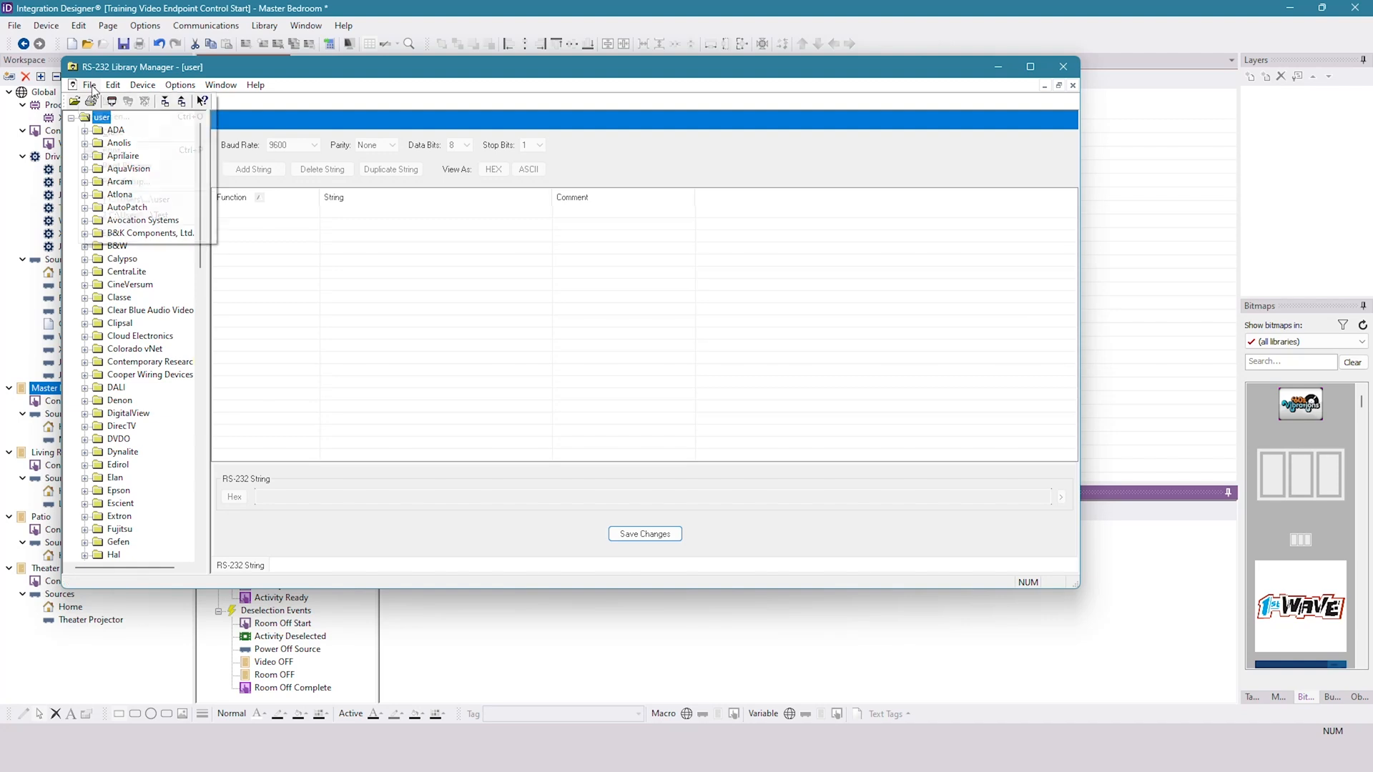
left_click(115, 132)
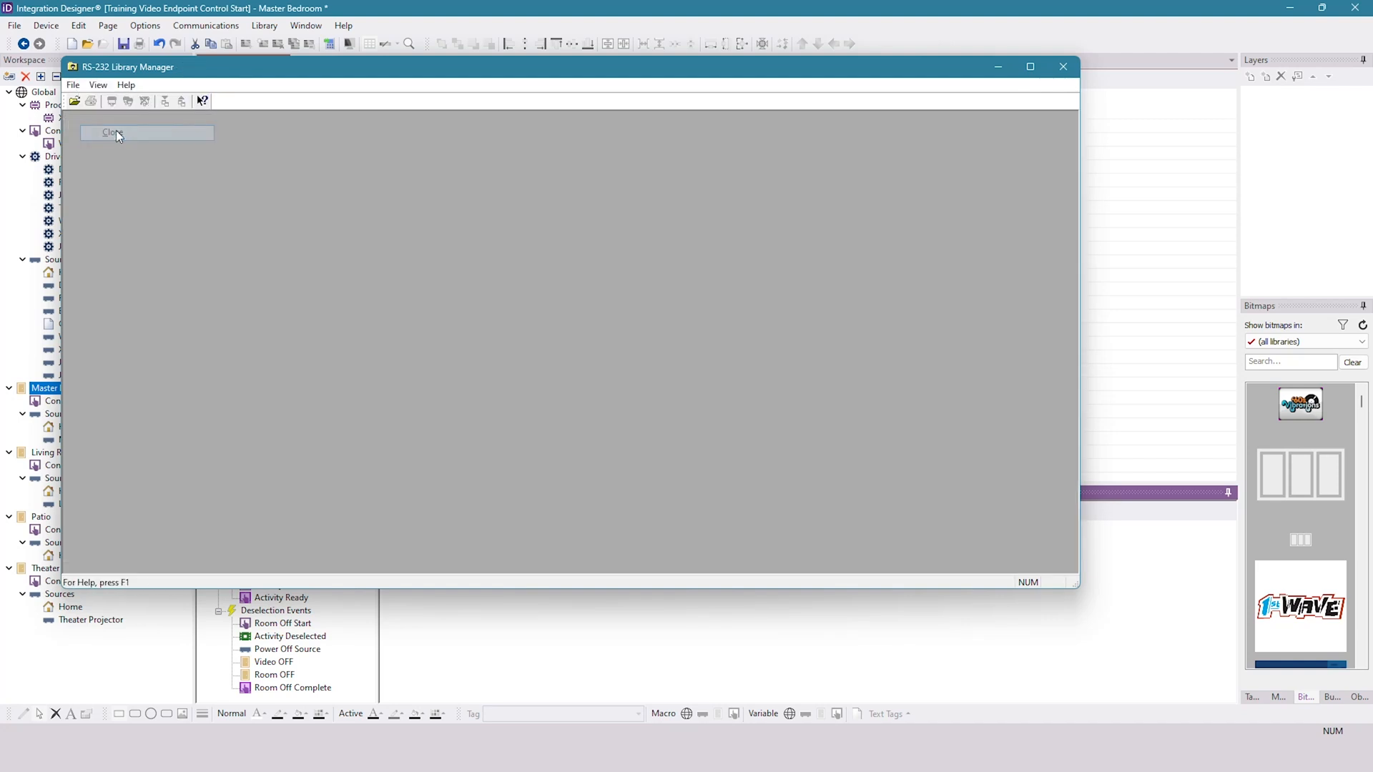
left_click(74, 101)
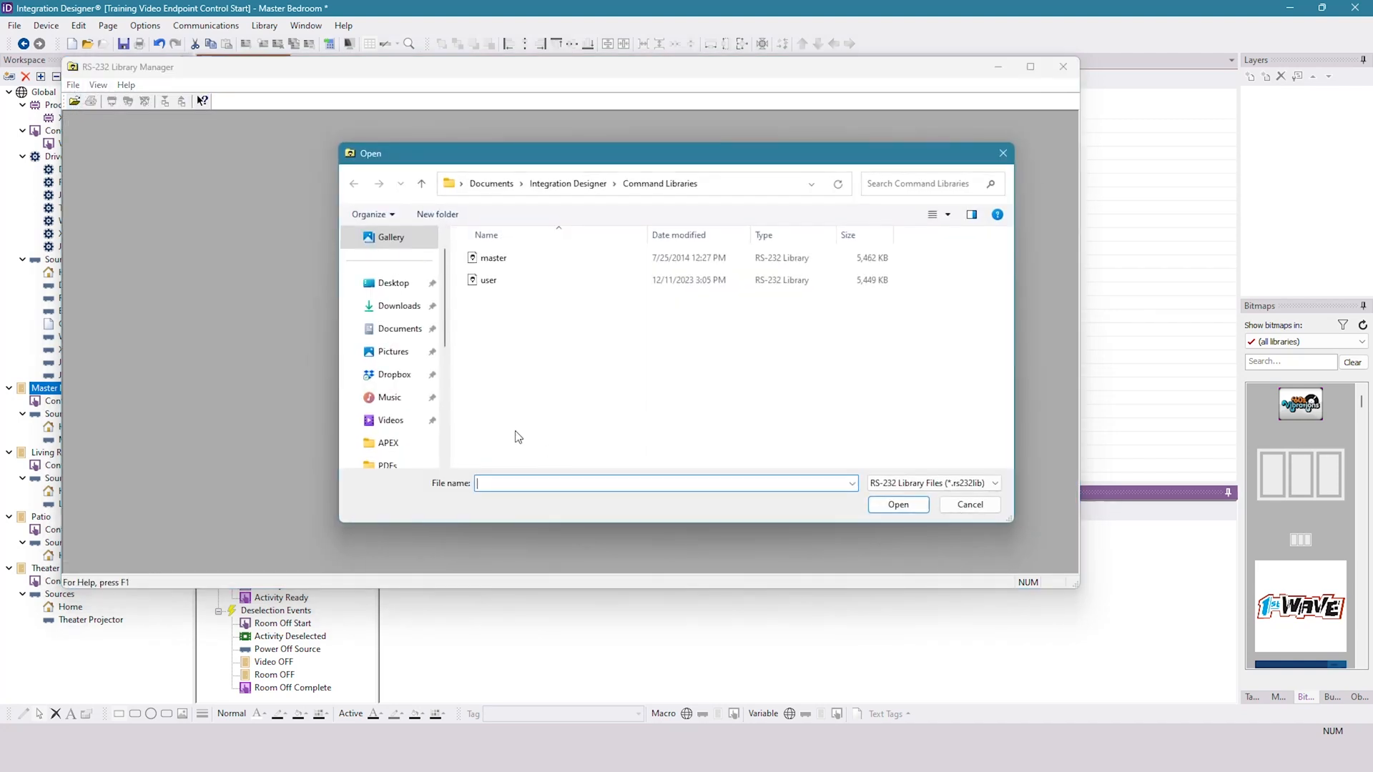
double_click(502, 259)
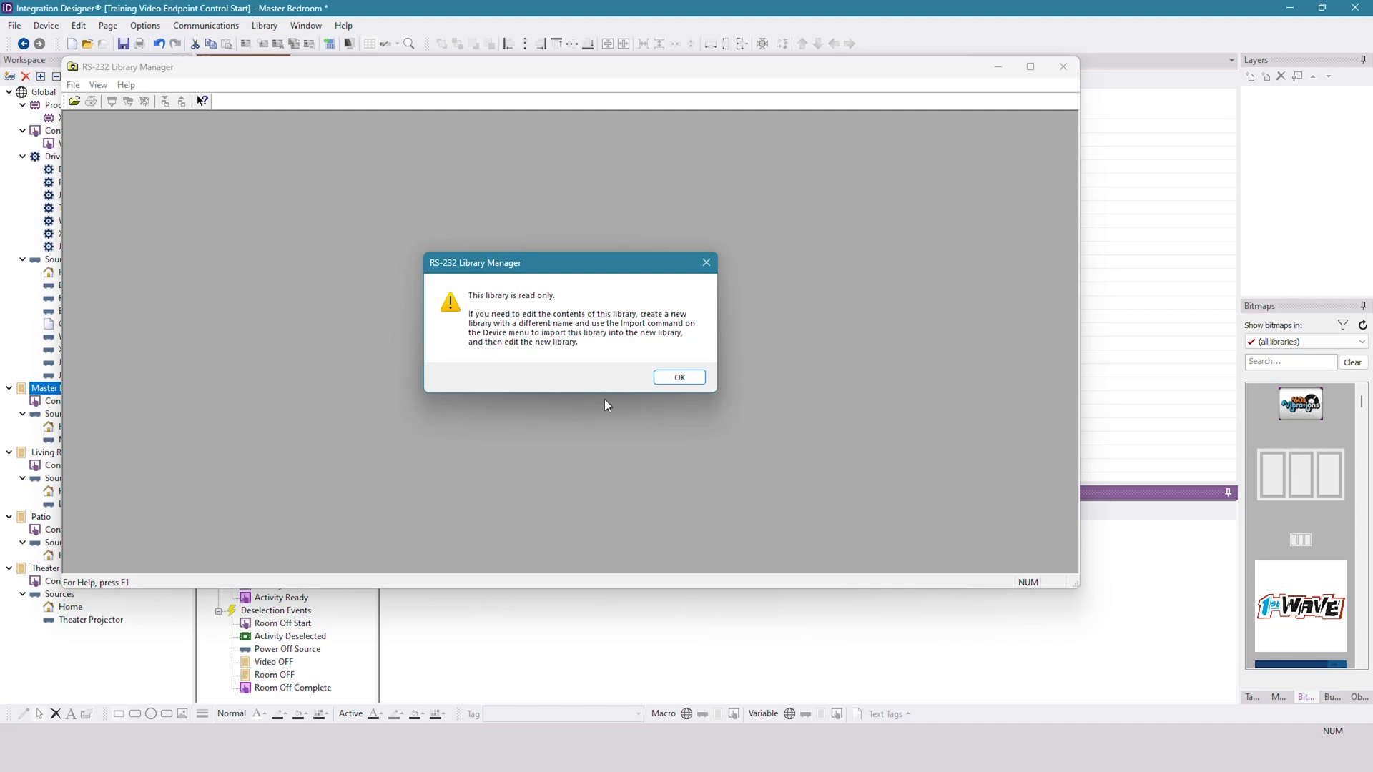
left_click(687, 377)
- Reopen the user library and import all devices from the master library, replacing all existing versions
left_click(74, 100)
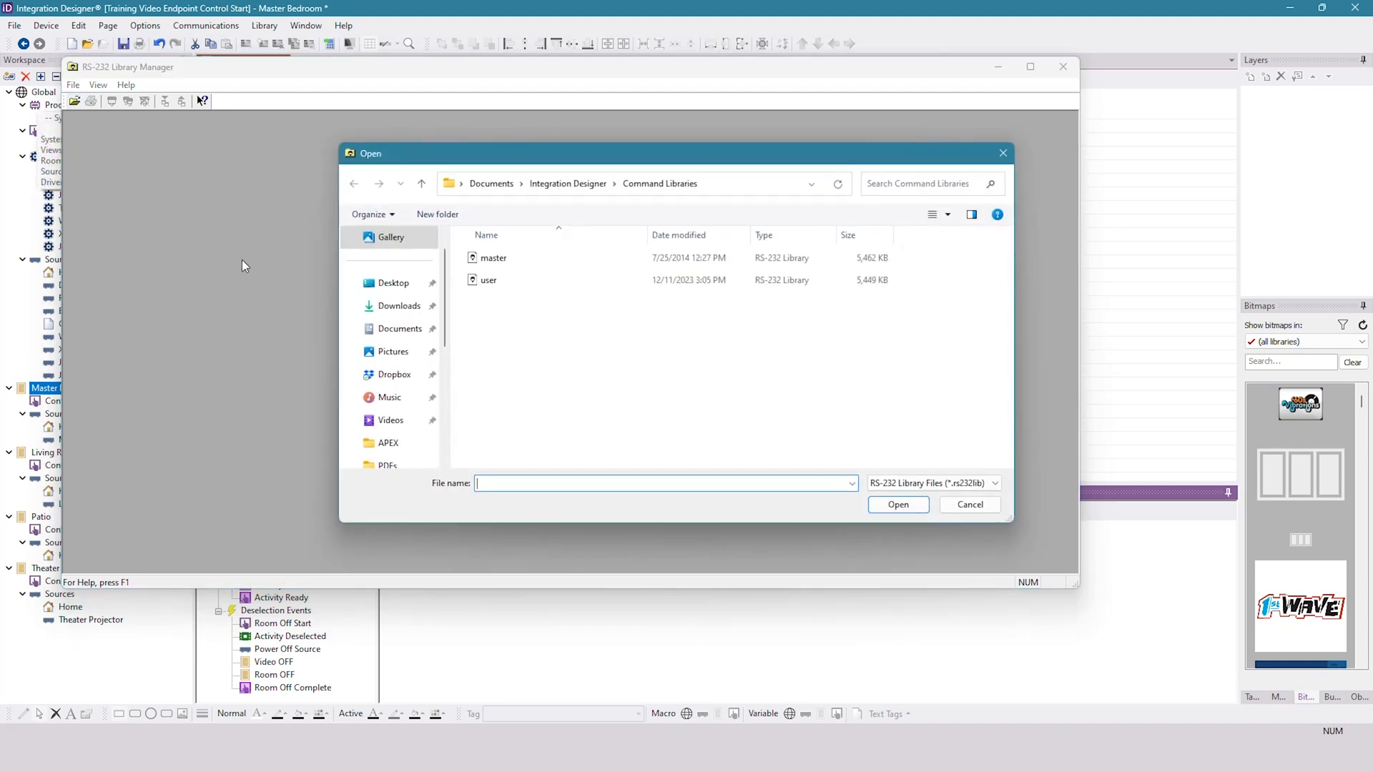
double_click(557, 282)
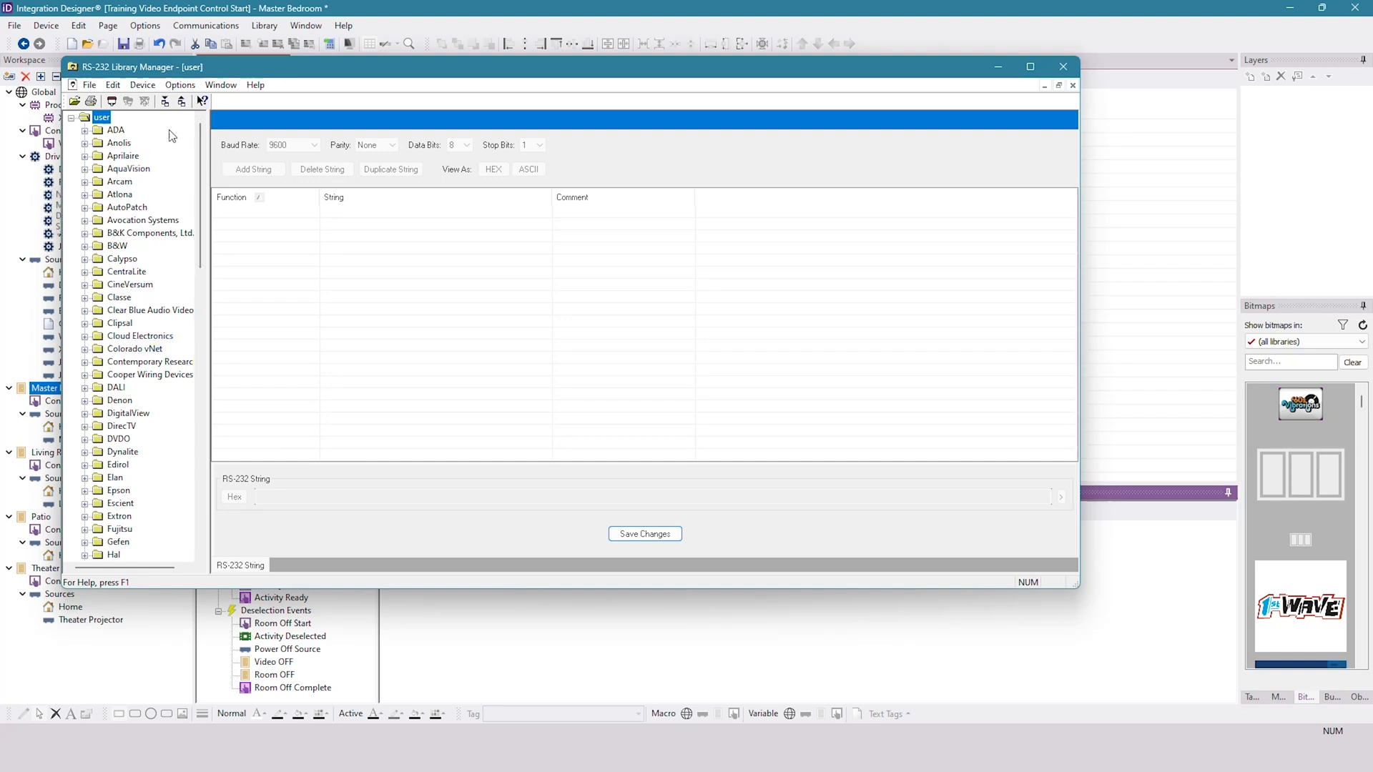
left_click(132, 87)
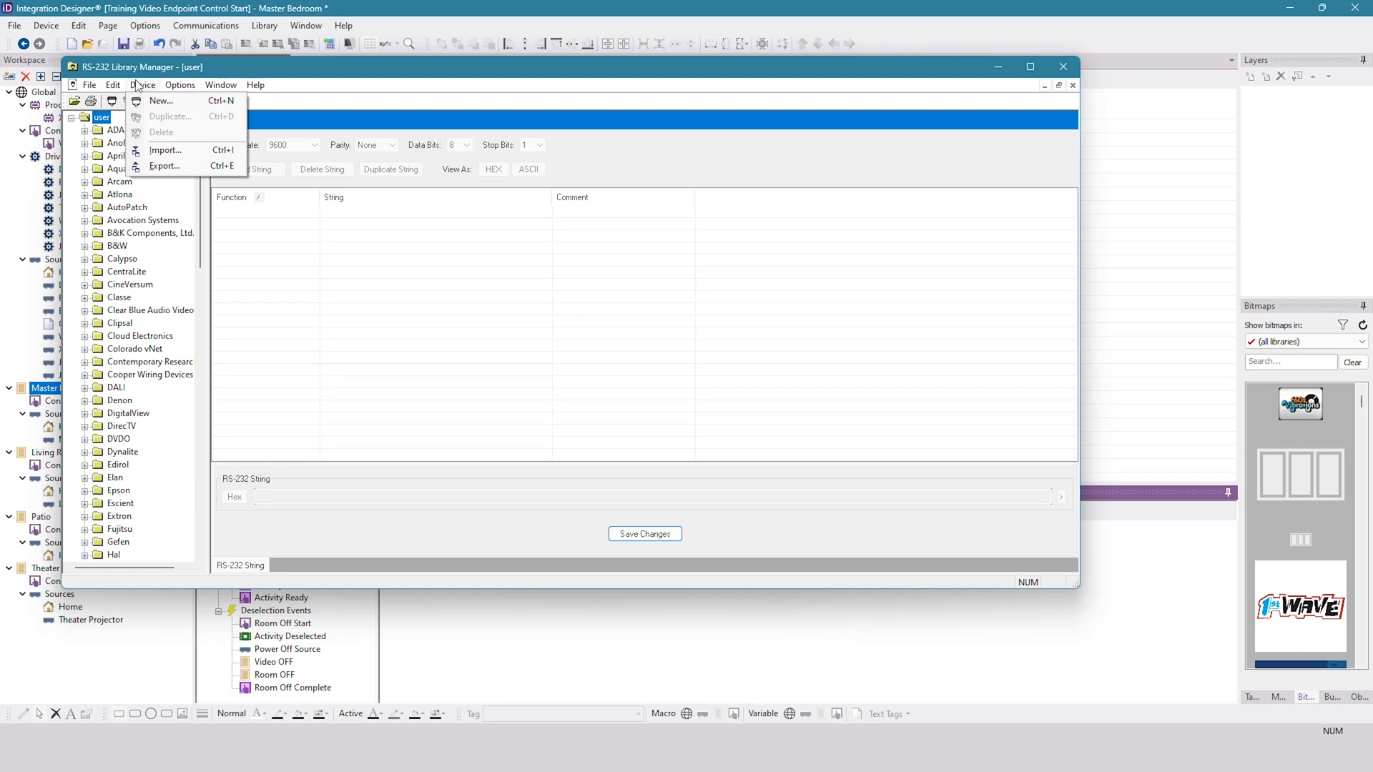
left_click(165, 151)
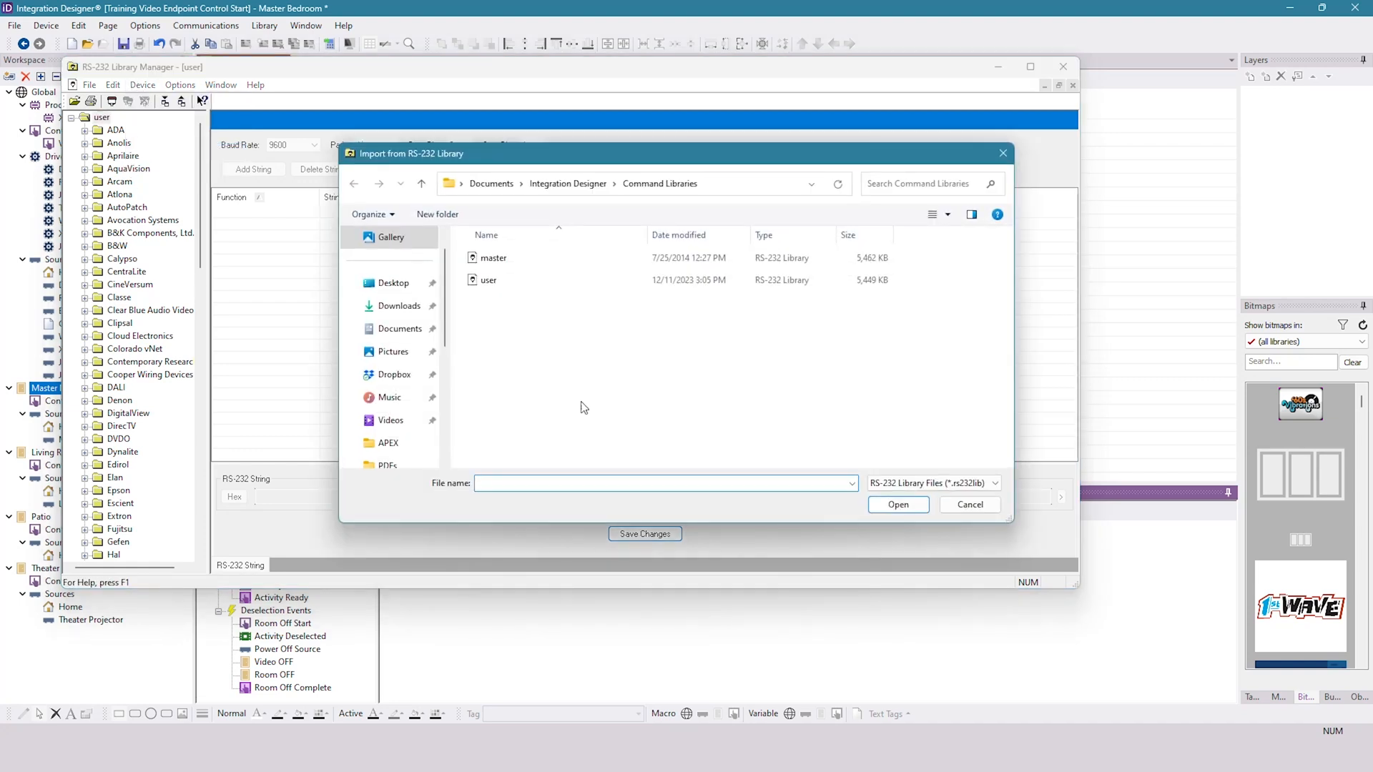
left_click(516, 266)
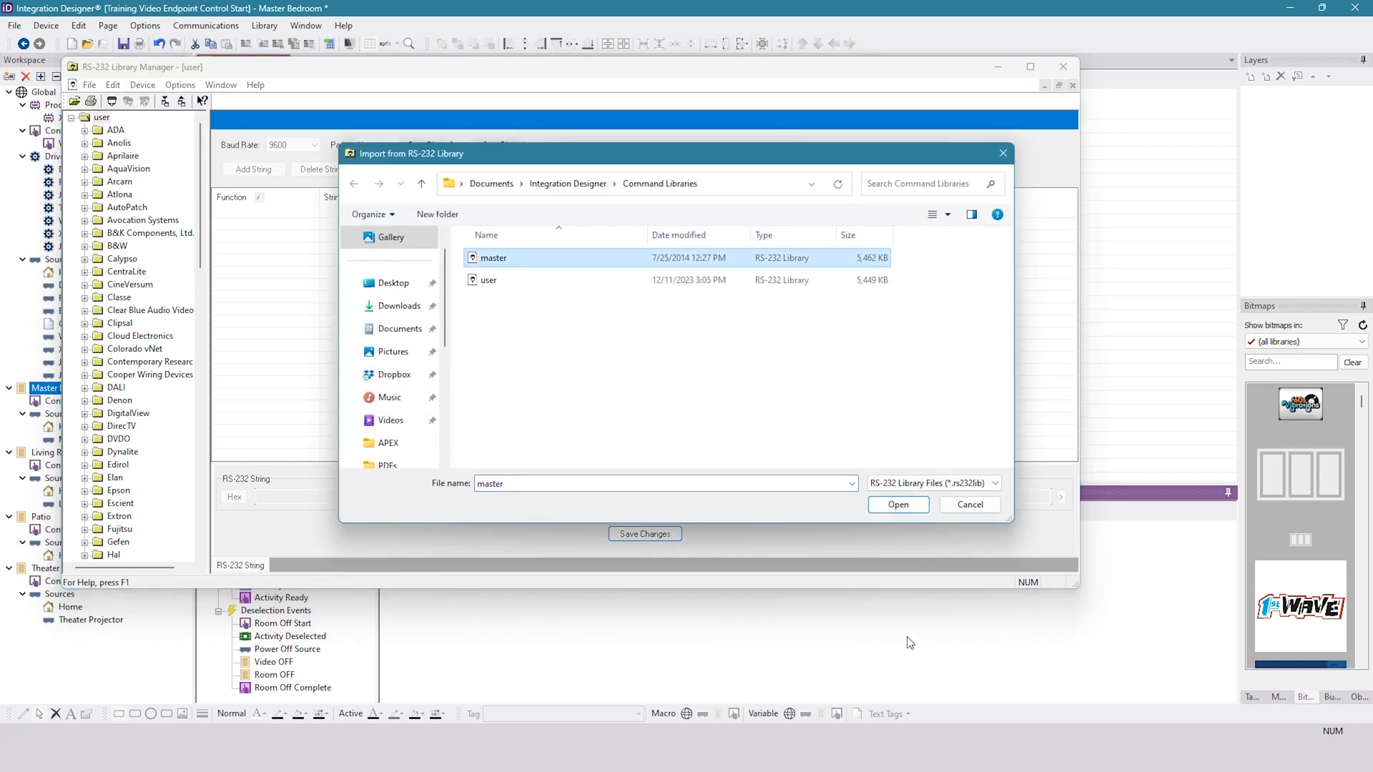
left_click(910, 508)
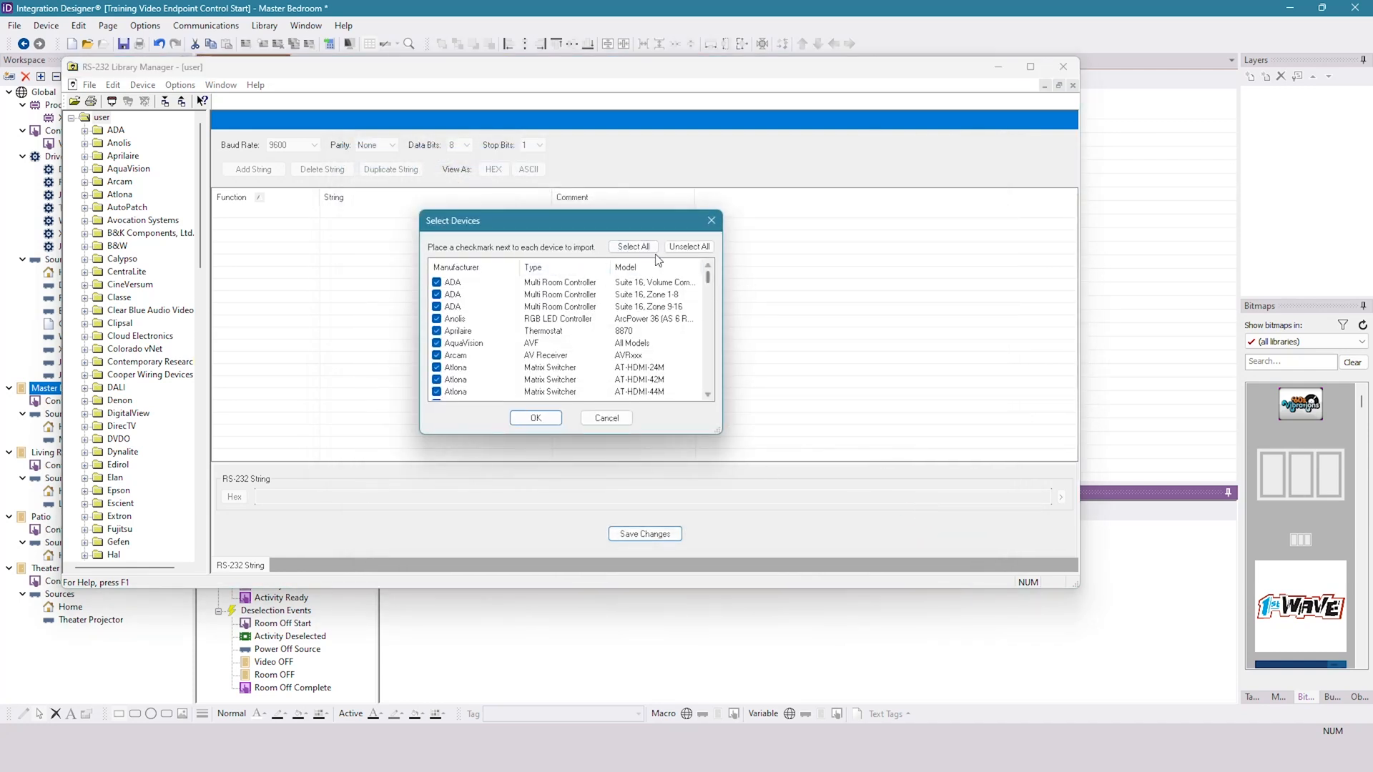
left_click(537, 419)
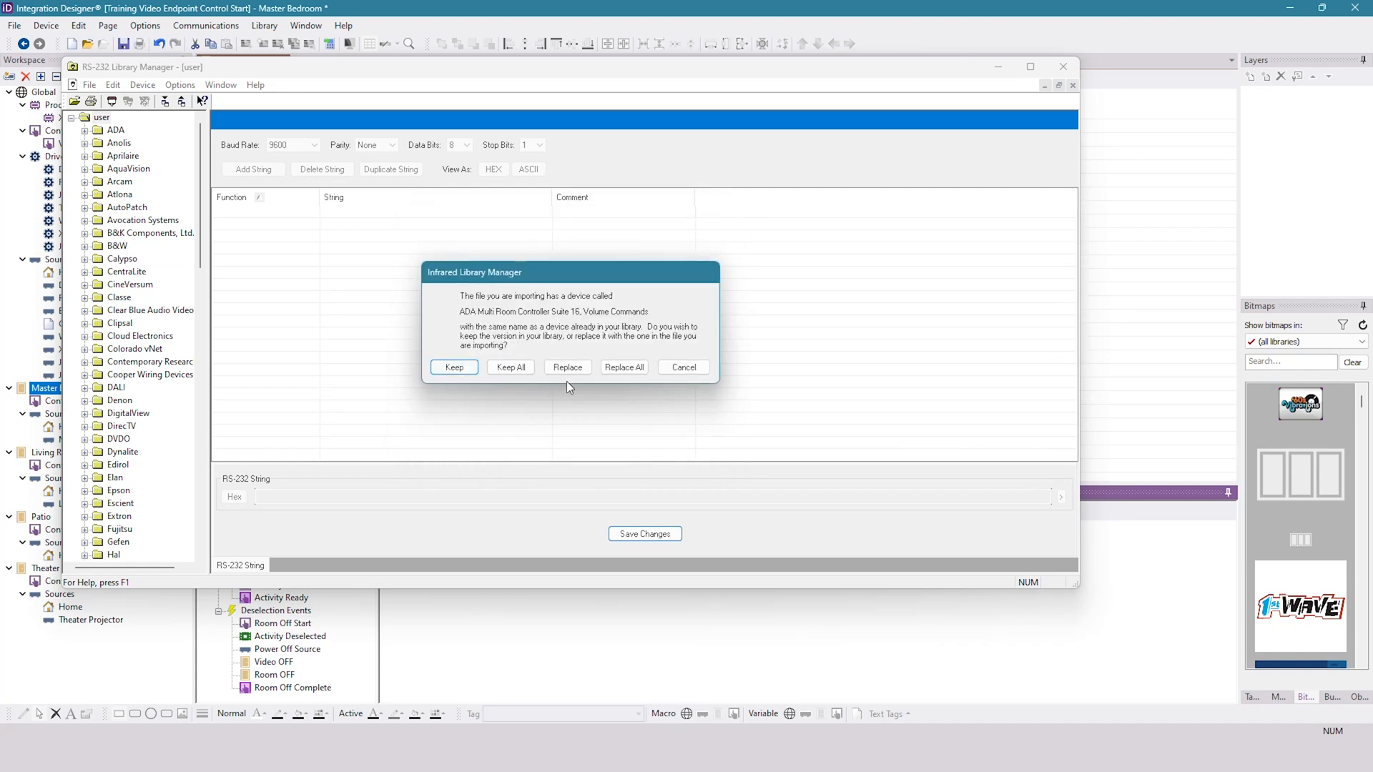
left_click(628, 369)
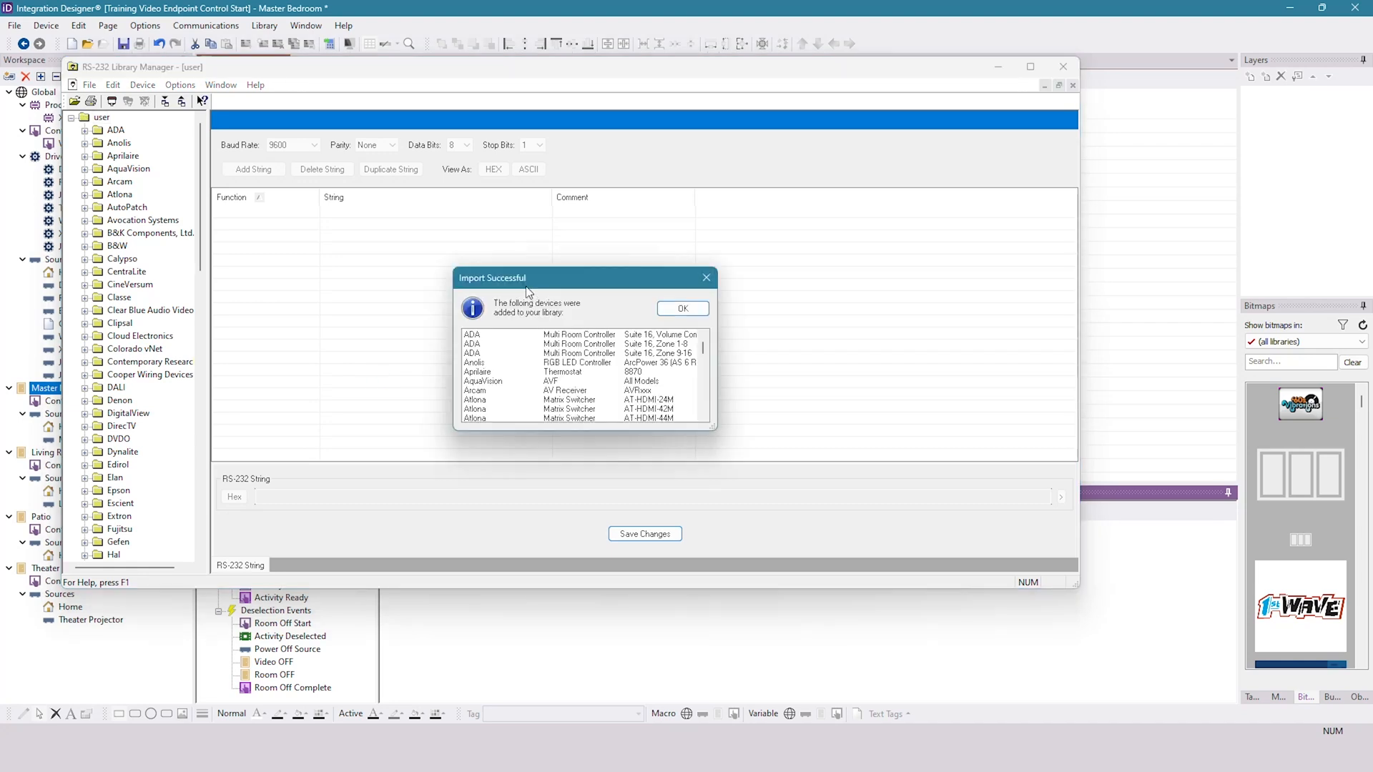
left_click(683, 309)
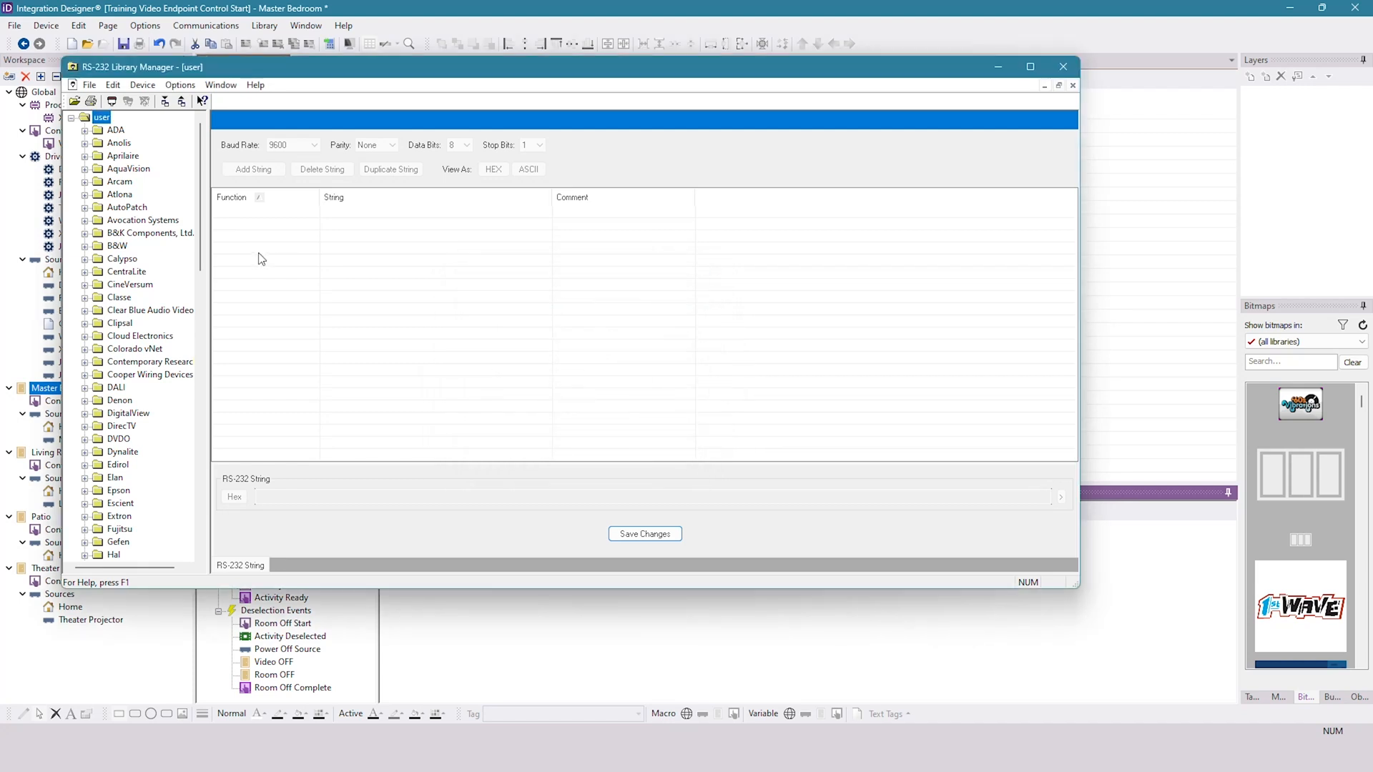
- Display the RS-232 strings of the Sony LCD KDL-xxXBR5 in the user library
scroll(185, 271, "down", 5)
scroll(187, 272, "down", 15)
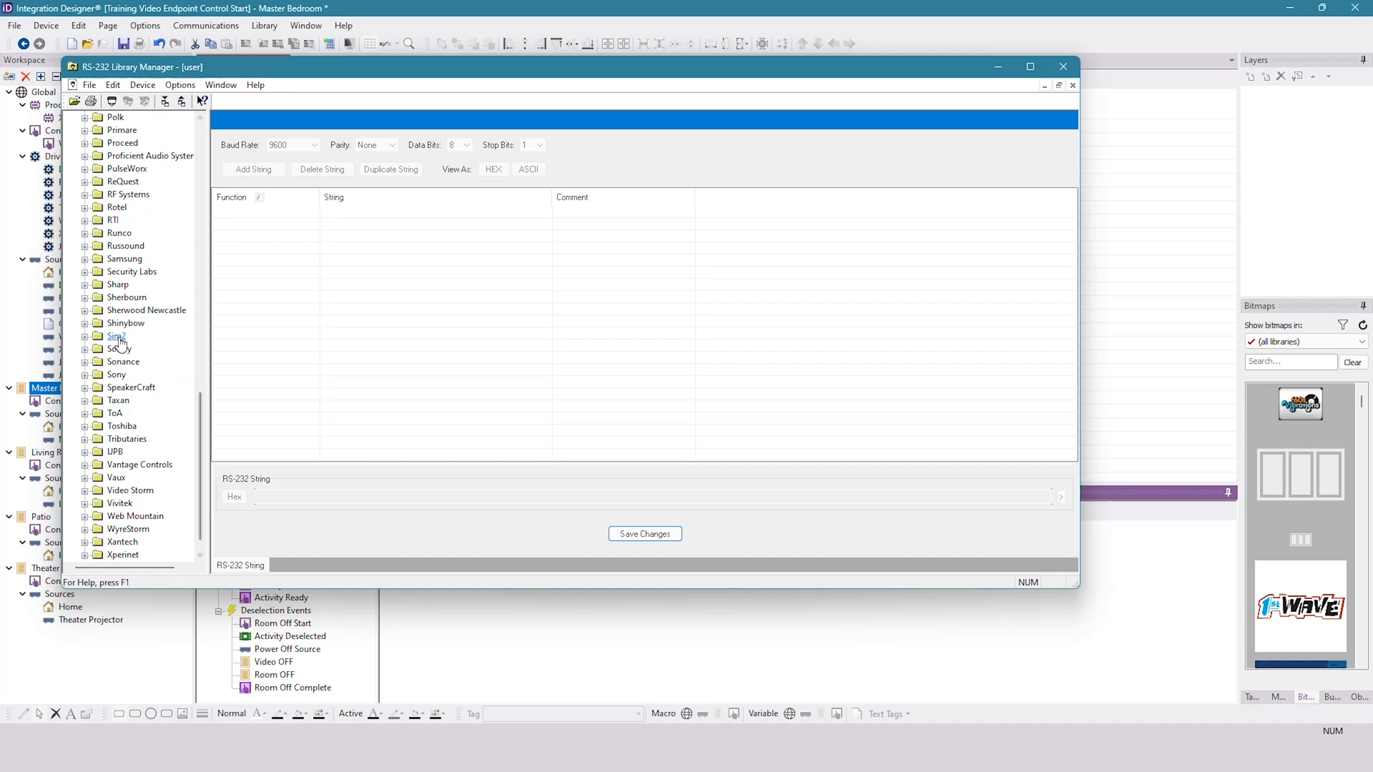
double_click(116, 375)
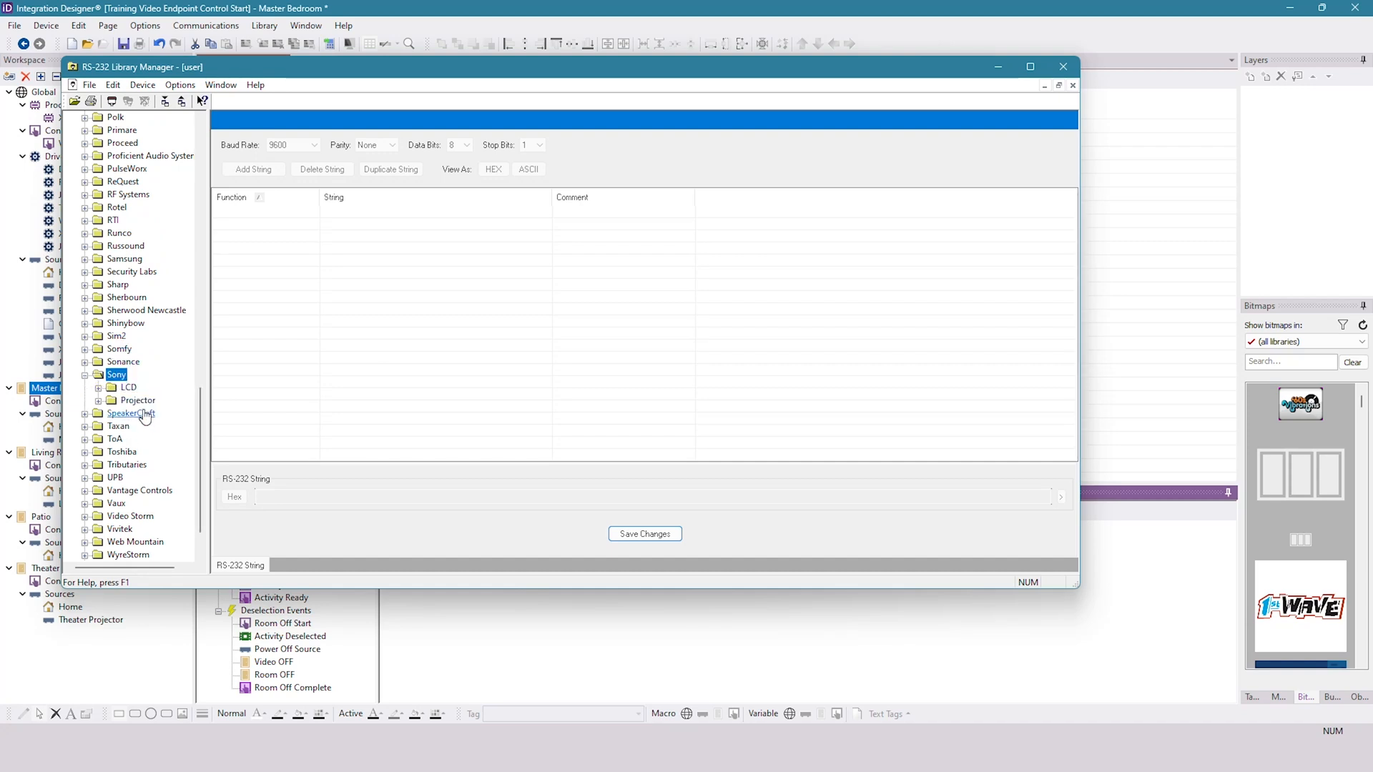
double_click(129, 387)
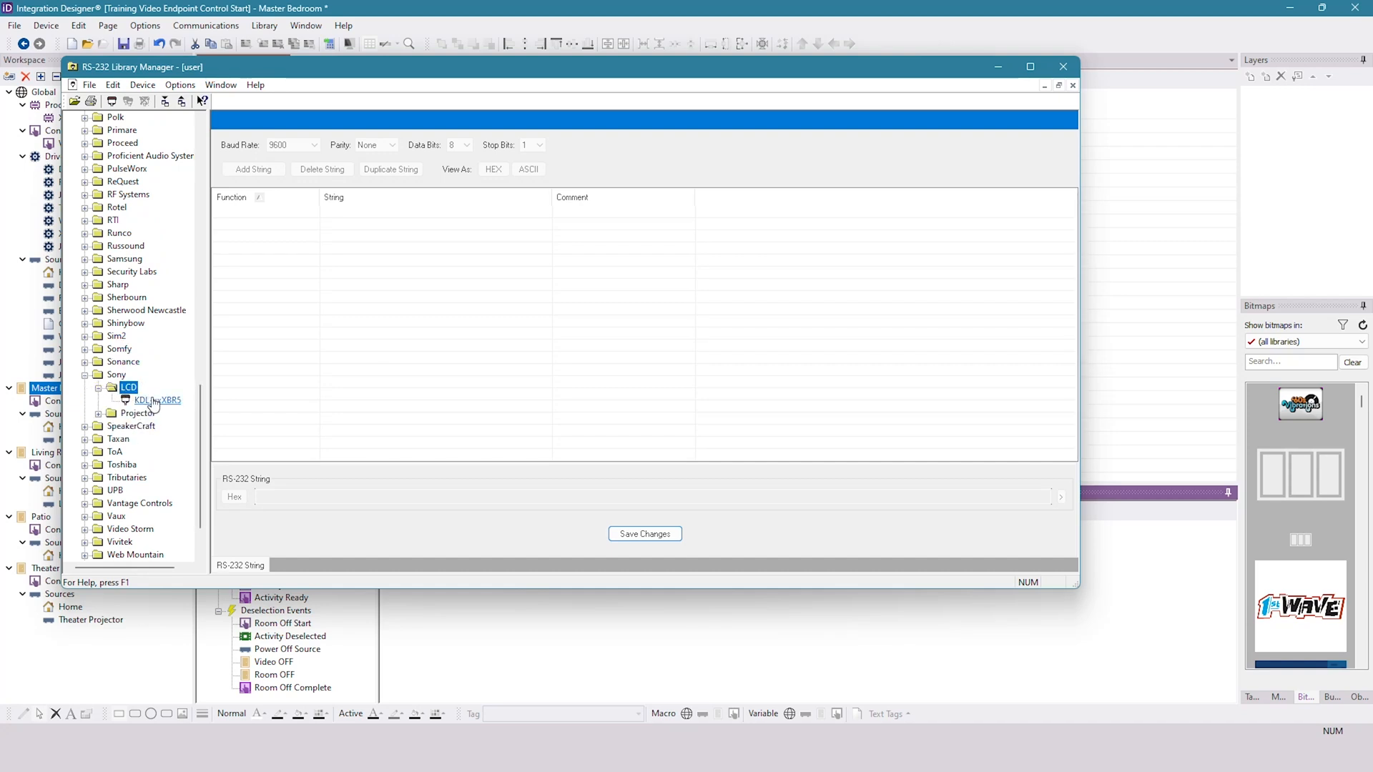
left_click(154, 401)
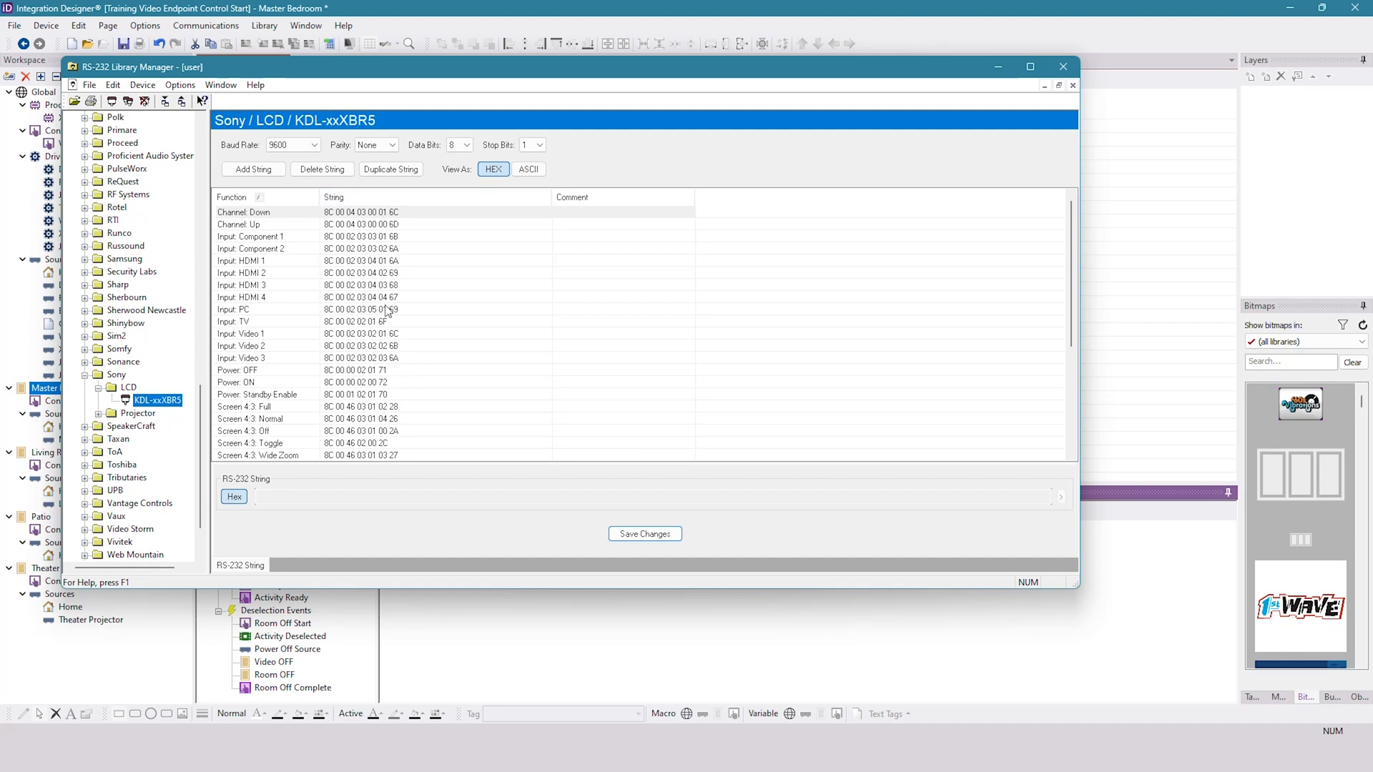
- Switch the Sony's Power: ON string from hex to escaped text and copy it
left_click(389, 383)
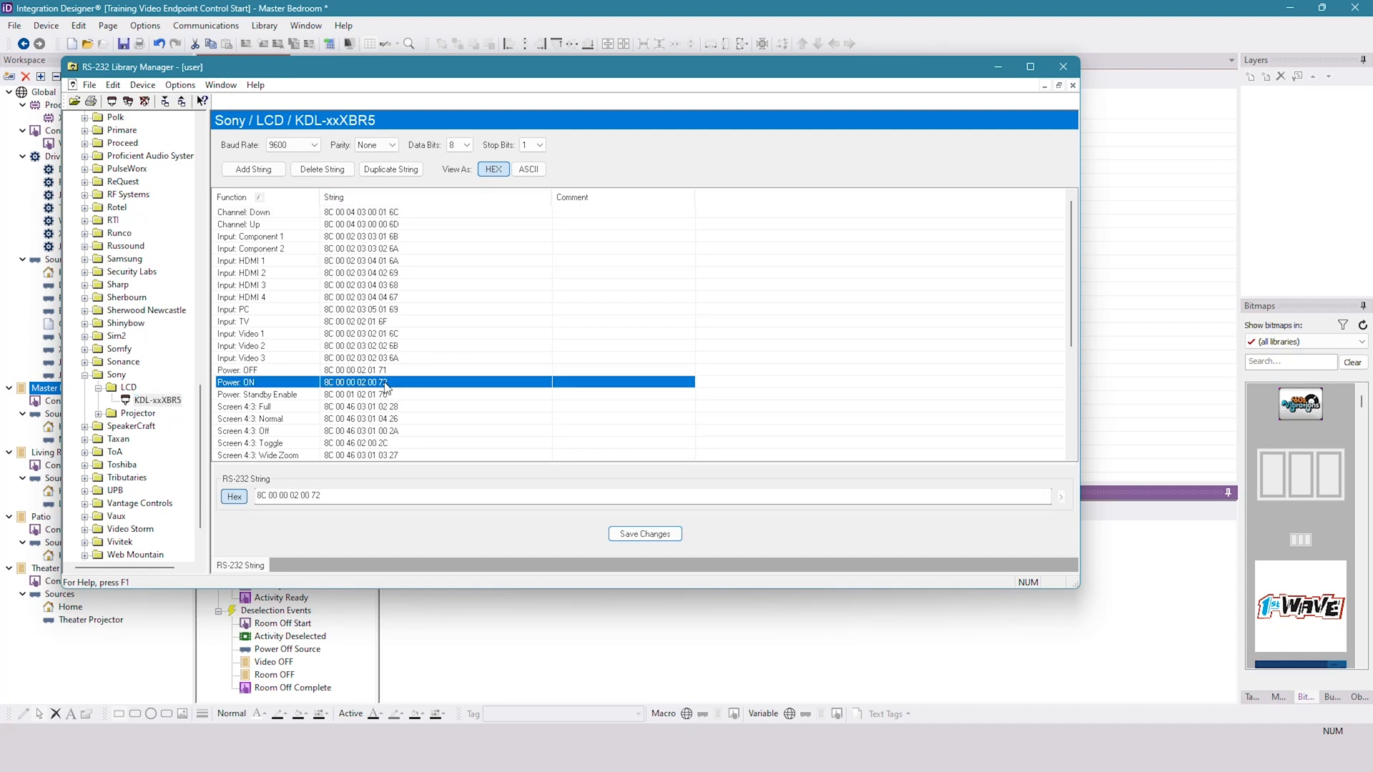
left_click_drag(337, 496, 254, 495)
left_click(319, 495)
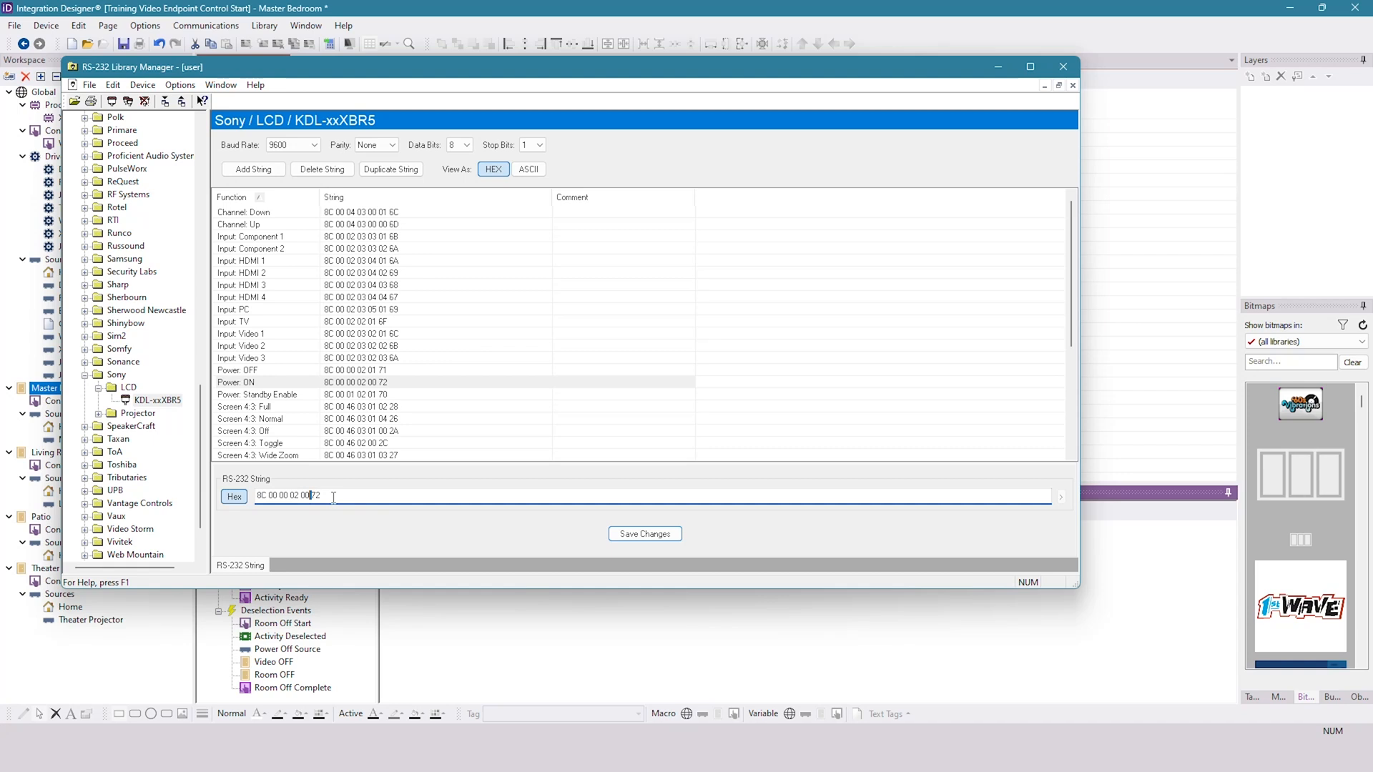
left_click(239, 498)
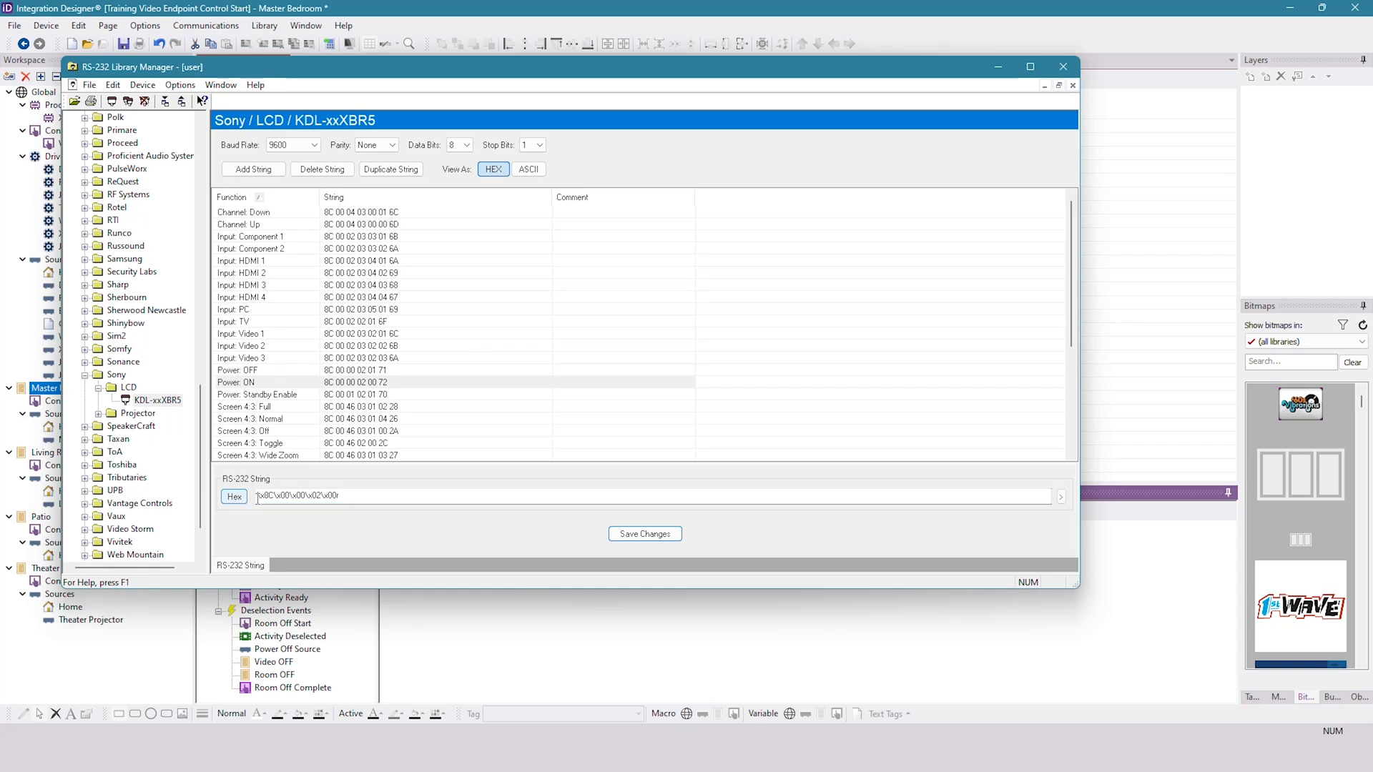
left_click_drag(257, 496, 264, 496)
left_click(354, 500)
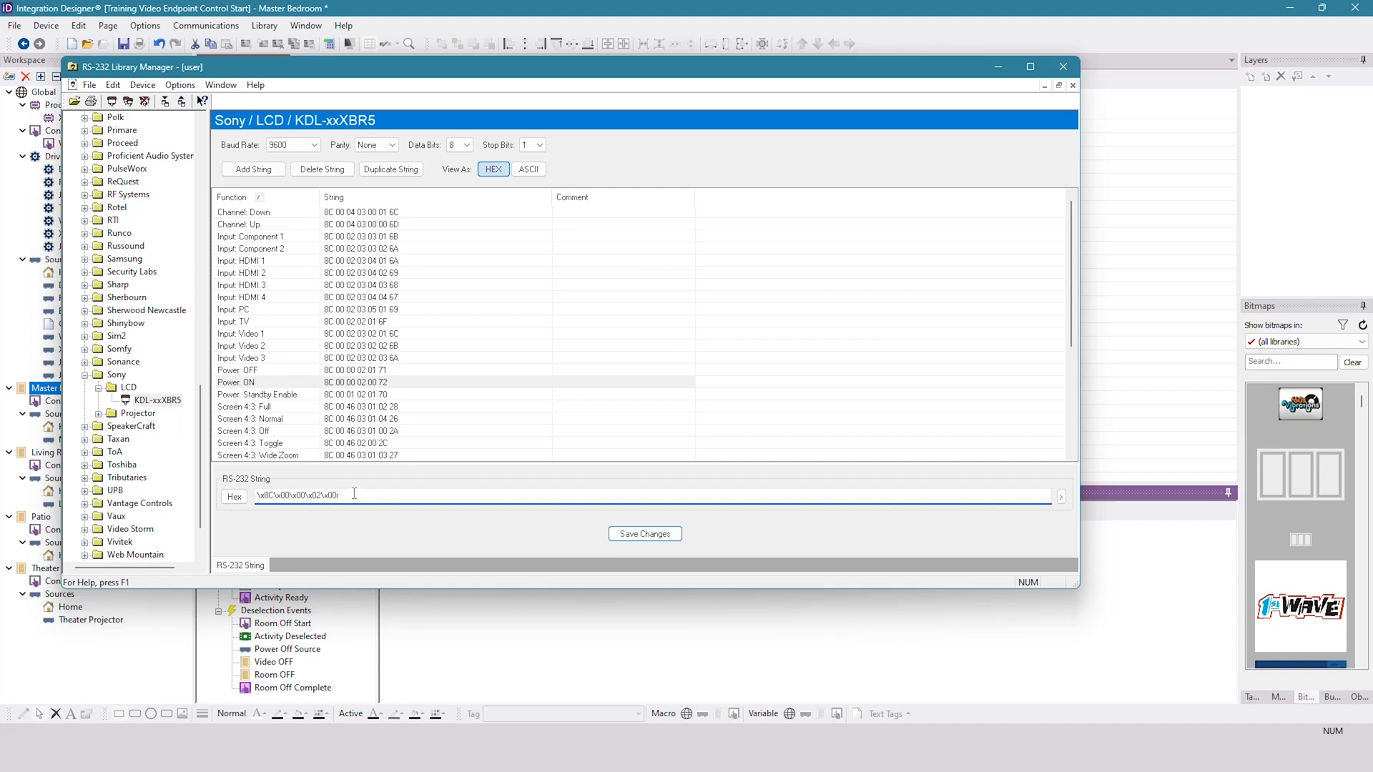
left_click_drag(348, 496, 250, 508)
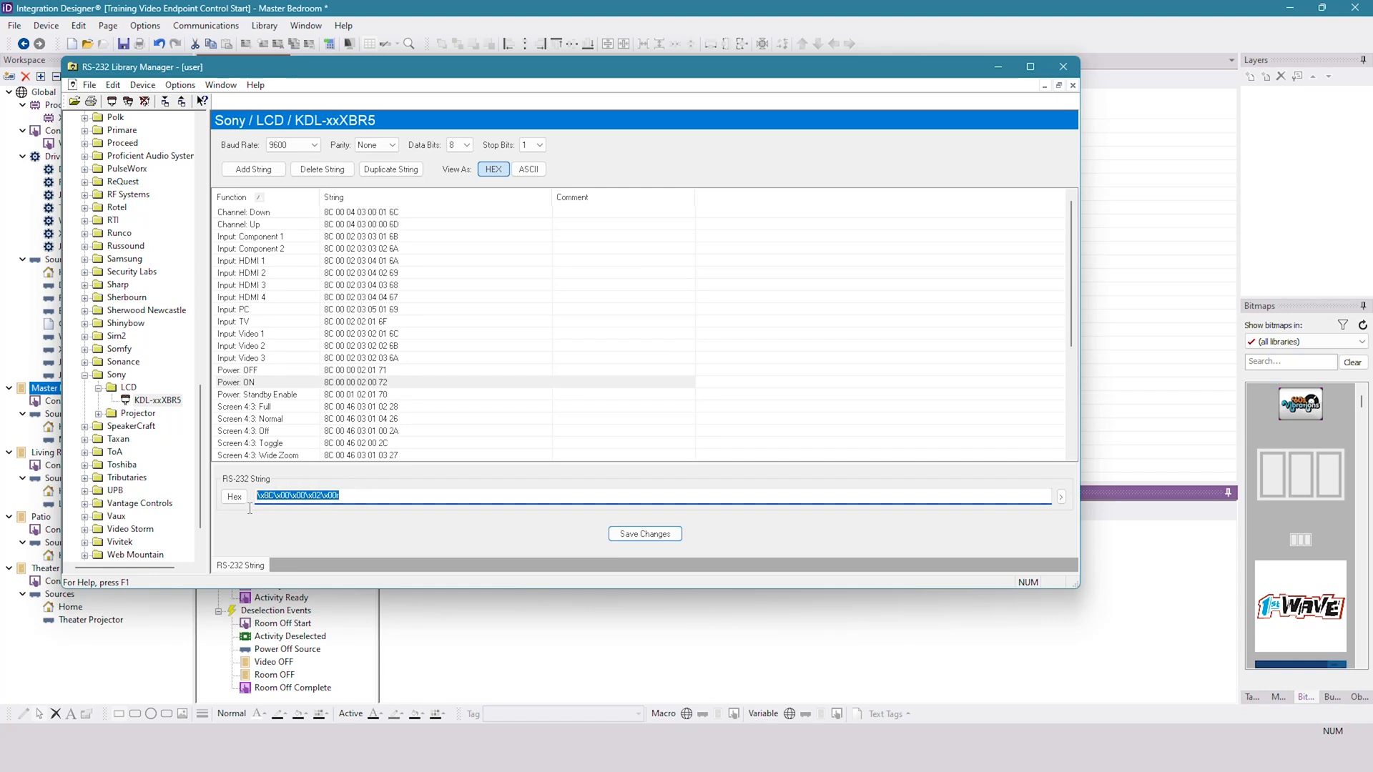
right_click(268, 498)
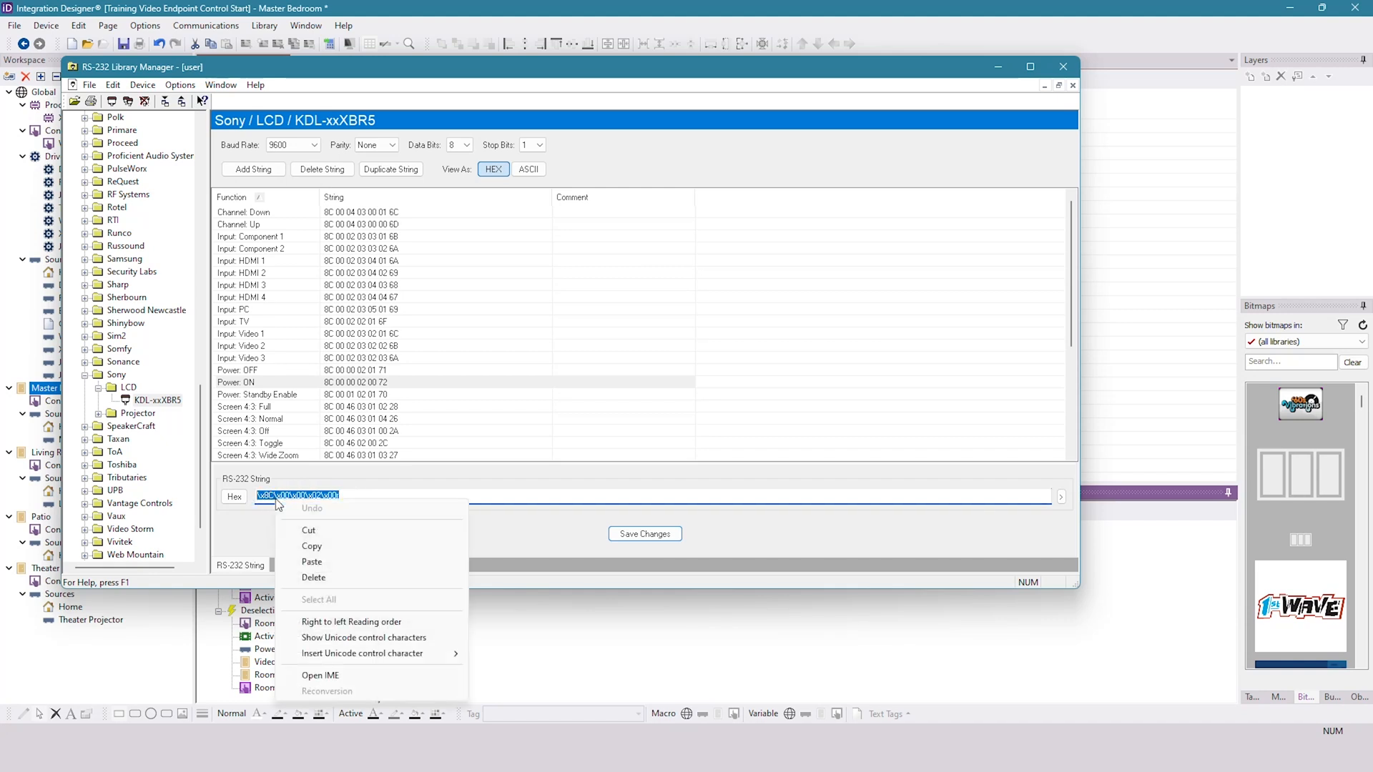
left_click(322, 545)
- Replace the RX1 serial command's string in the Video ON macro with the copied \x8C\x00\x00\x02\x00r
left_click(590, 640)
left_click(871, 531)
left_click_drag(907, 533, 813, 543)
key("Delete")
right_click(854, 532)
left_click(886, 575)
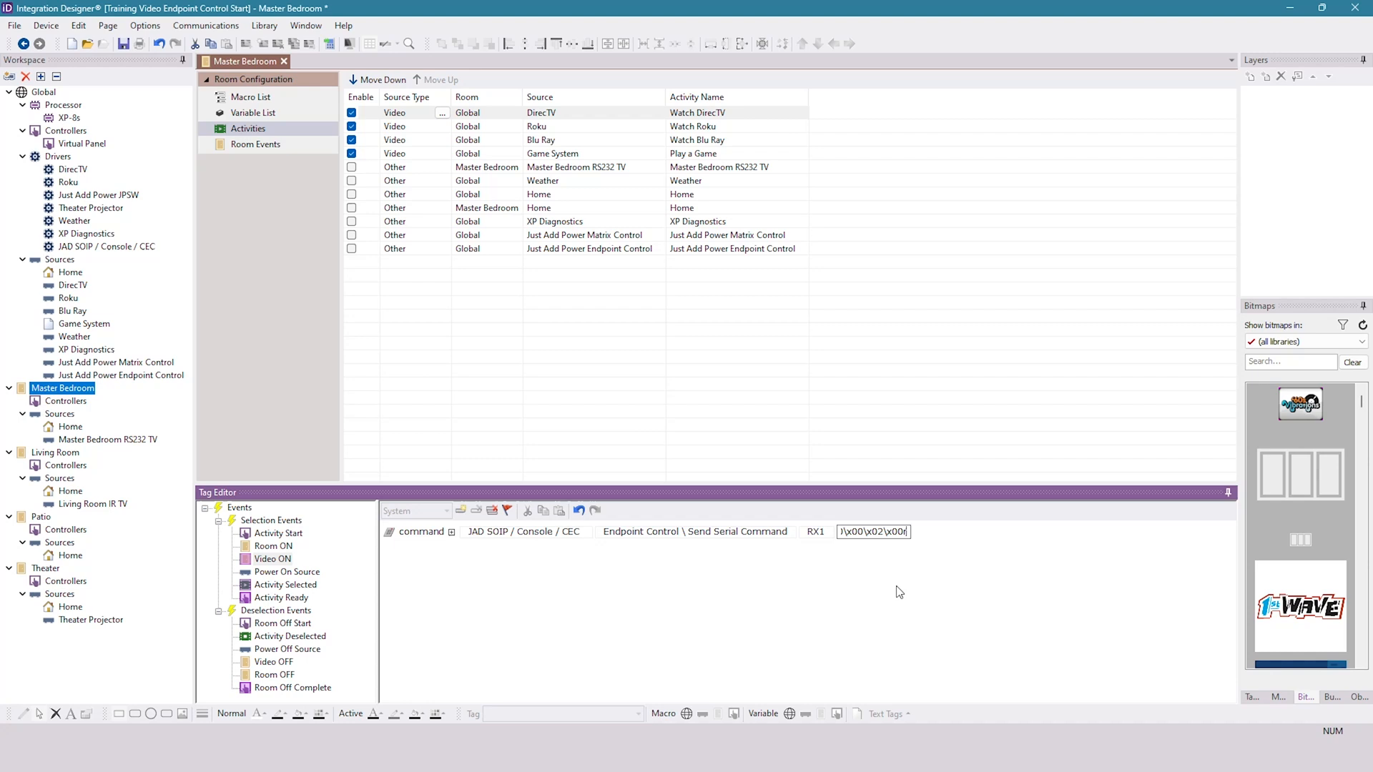
left_click(870, 589)
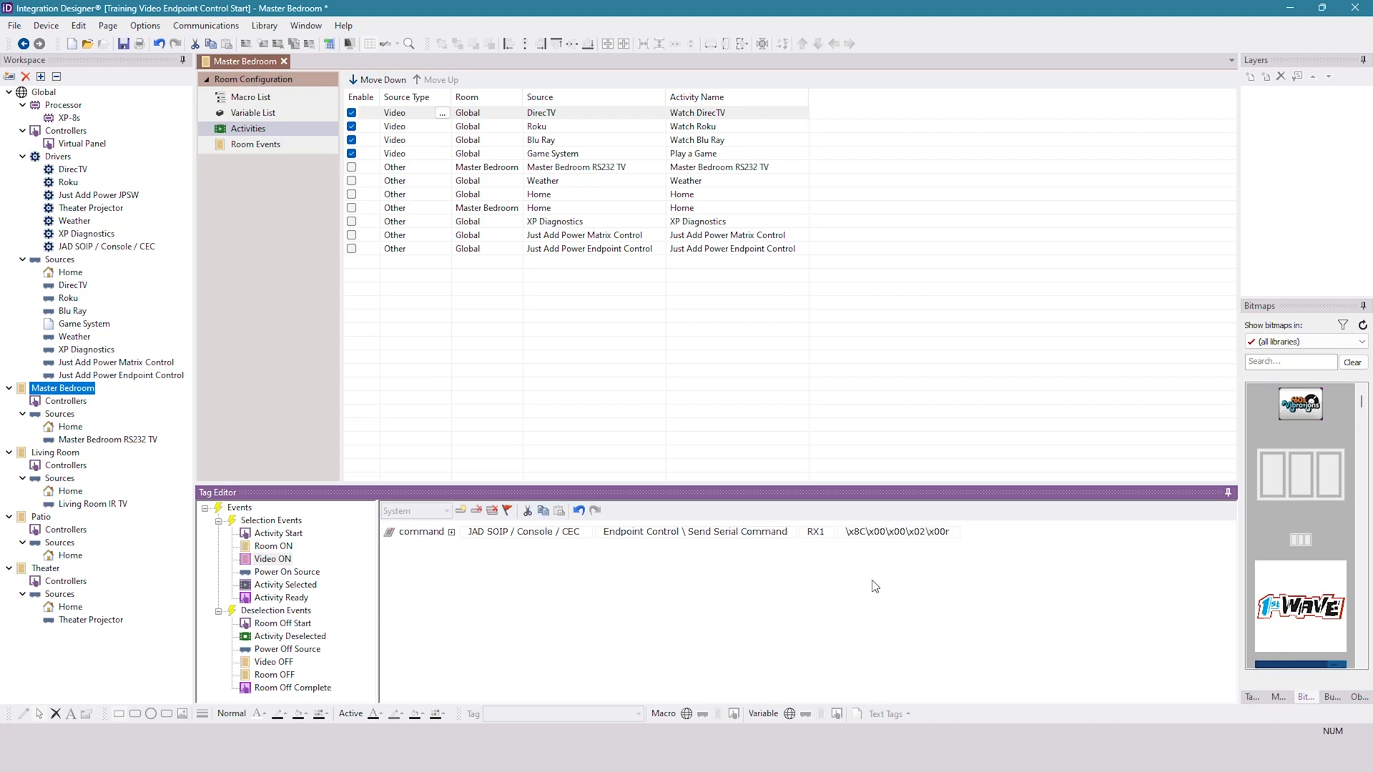
- Add a 5.0 time delay after the serial command and paste a copy of that command below it
left_click(1278, 695)
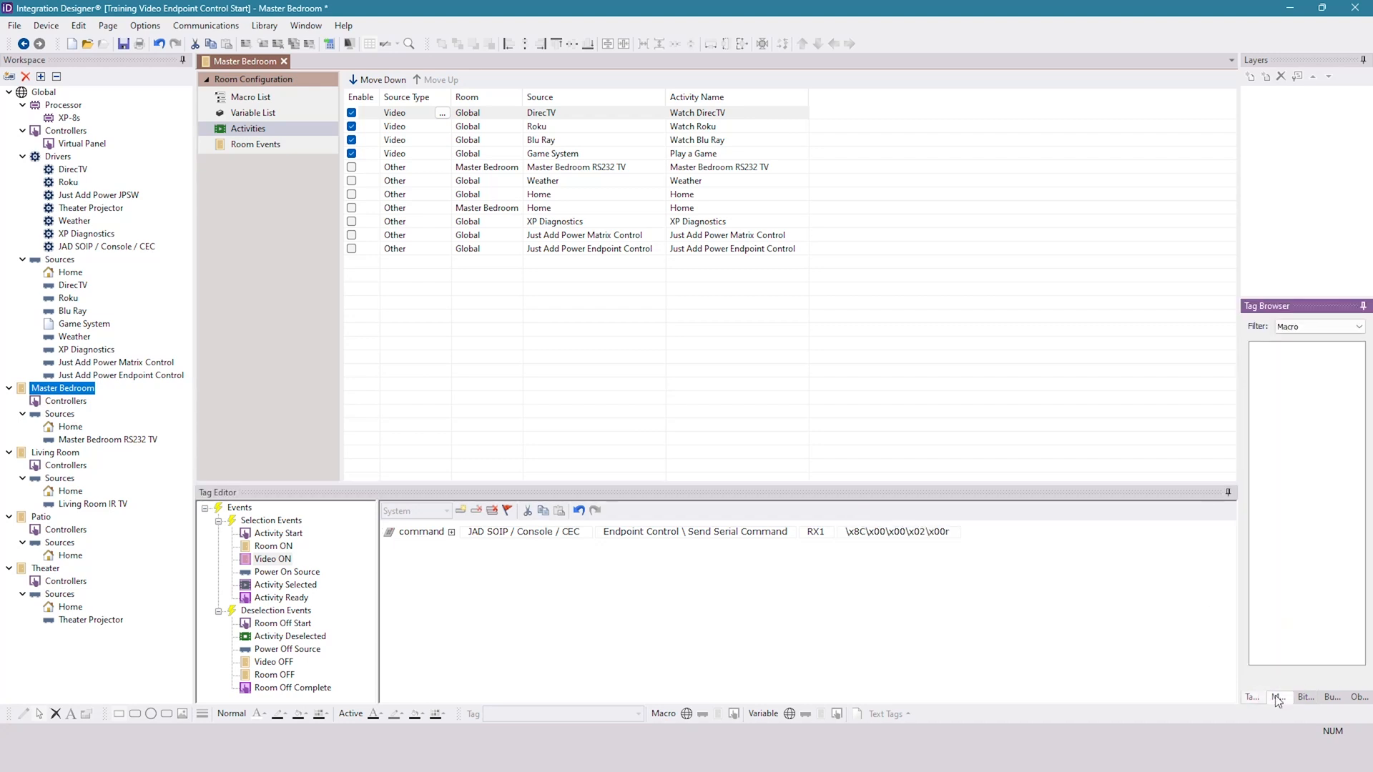
left_click_drag(1310, 352, 763, 569)
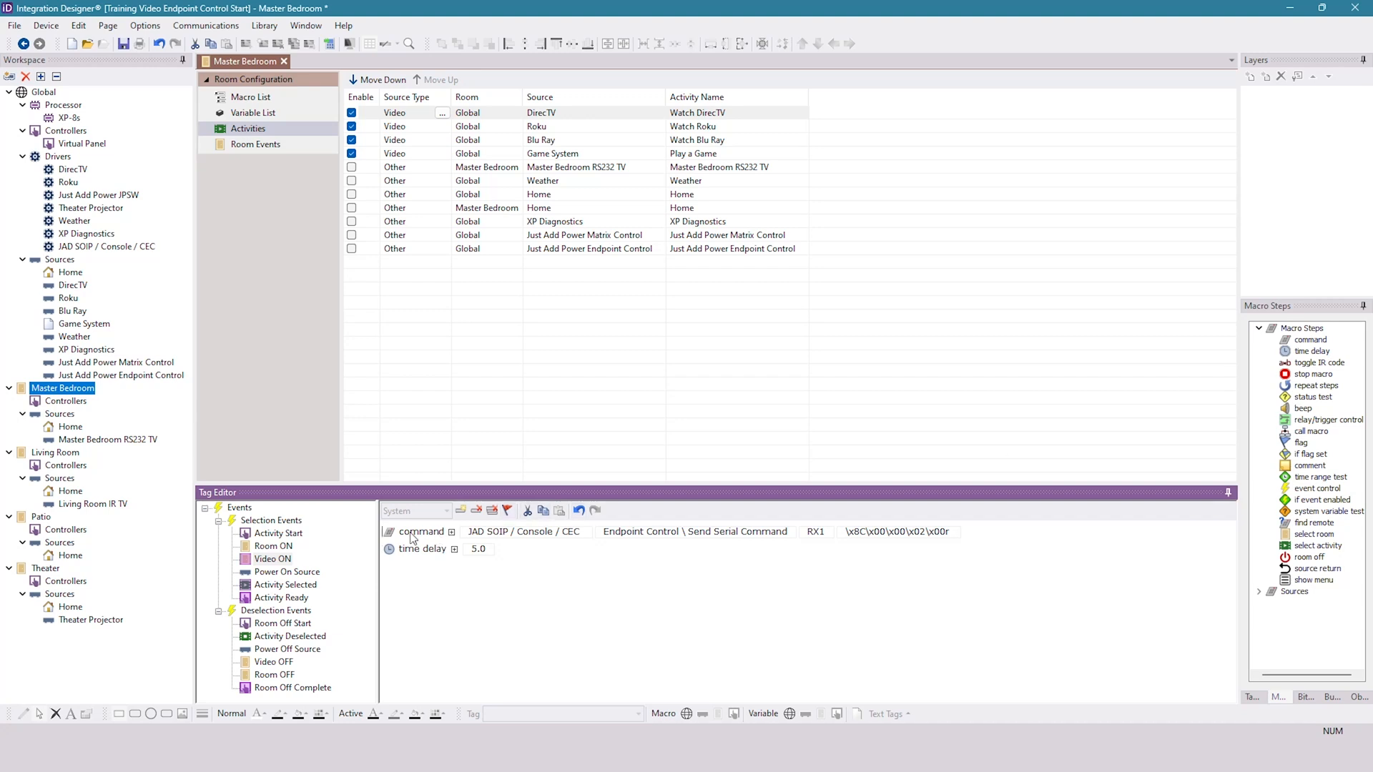
left_click(543, 509)
left_click(559, 510)
- Clear the command string of the duplicated serial command
left_click(889, 564)
left_click_drag(957, 566, 799, 565)
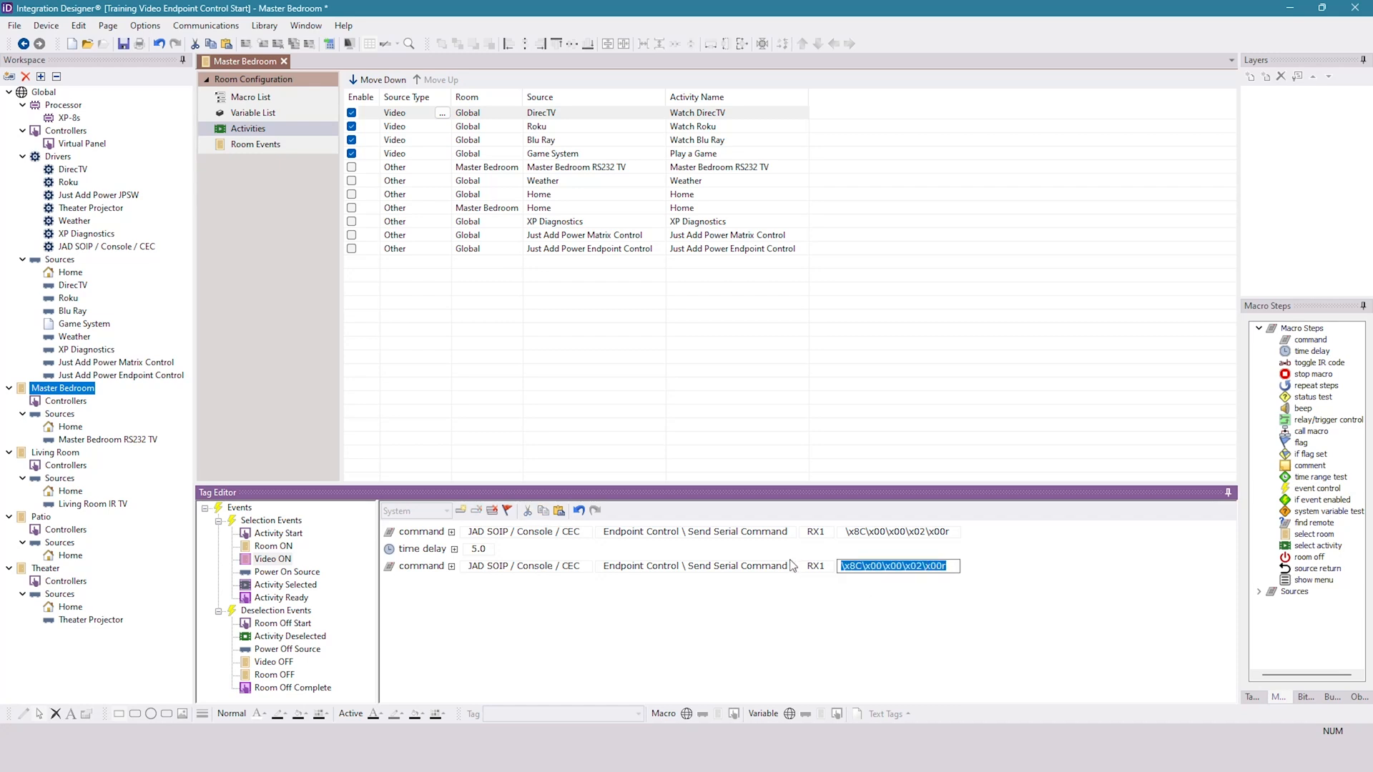
key("BackSpace")
- In the RS-232 Library Manager, switch the Sony's Input: HDMI 1 string from hex to escaped text and copy it
key("alt+Tab")
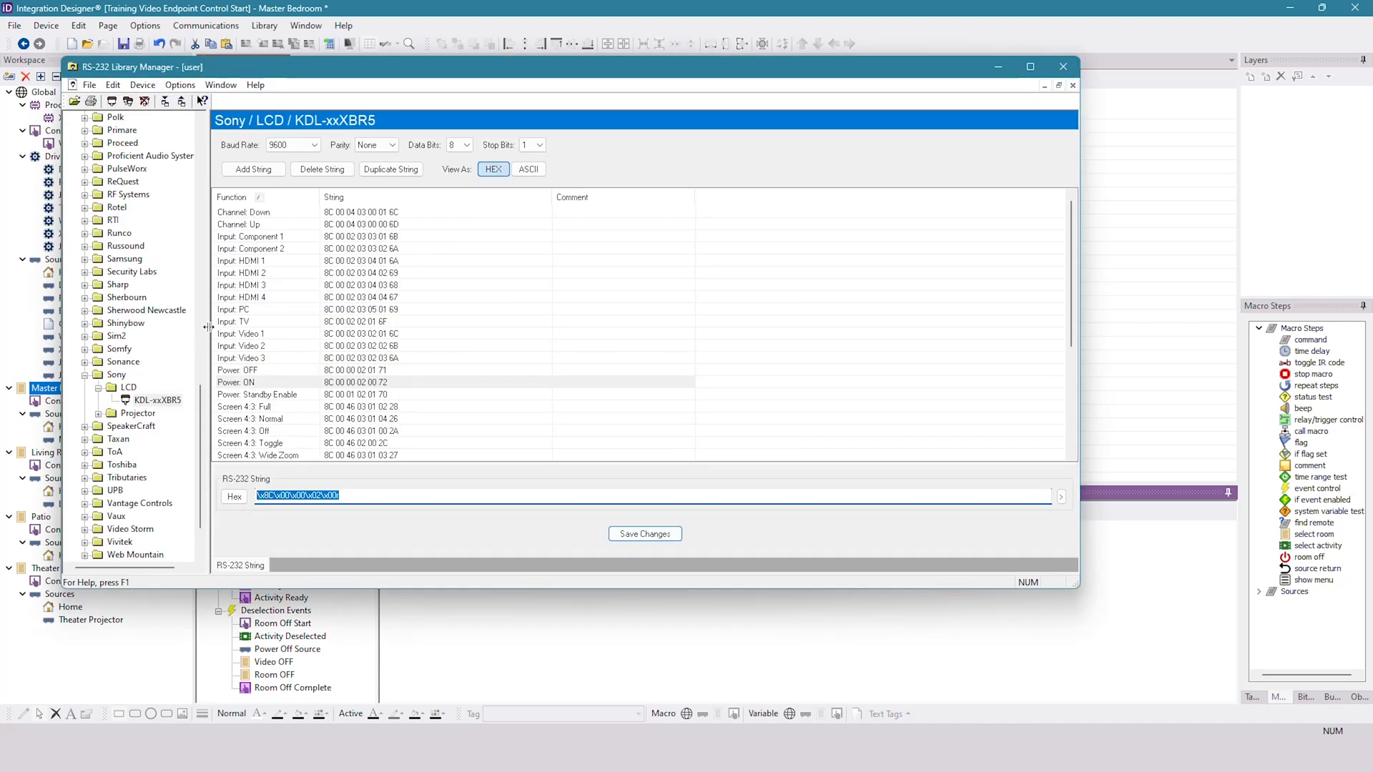
left_click(266, 261)
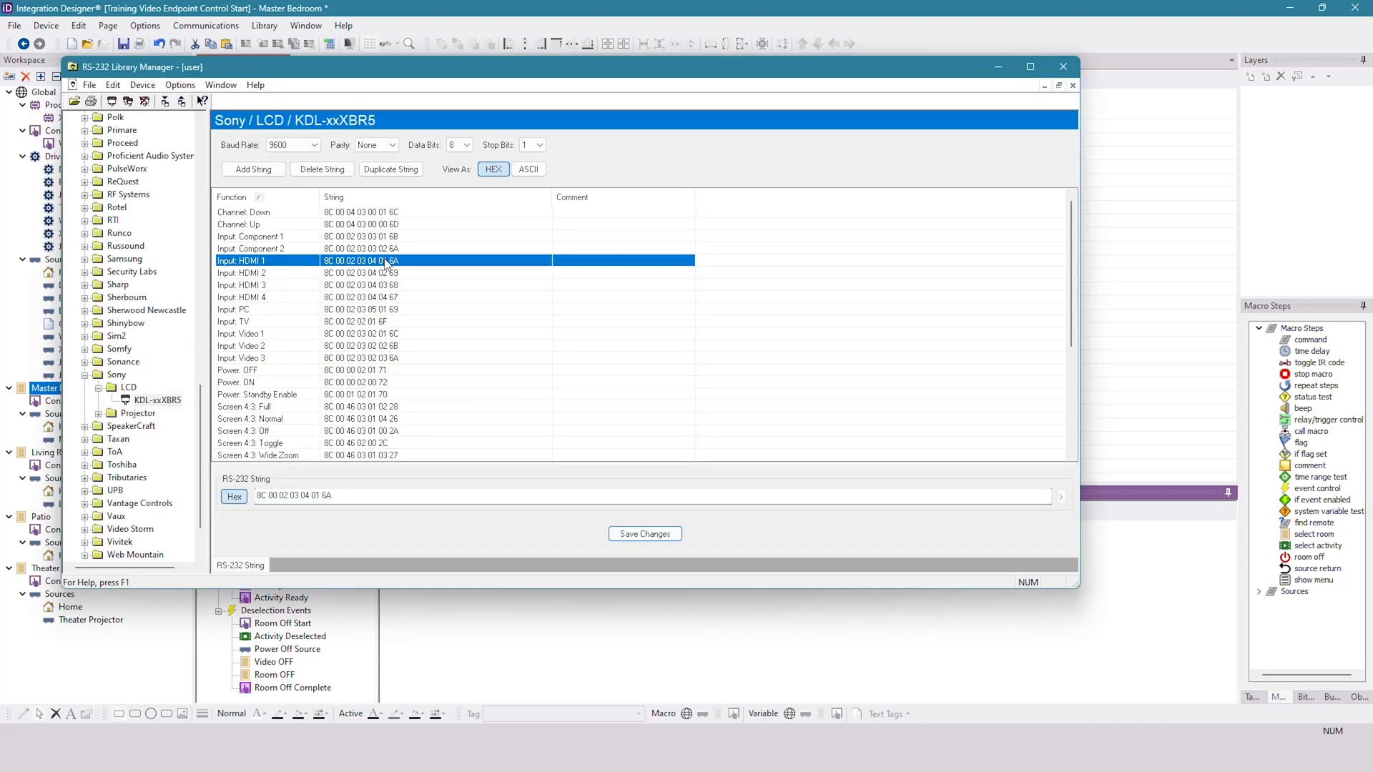
left_click(232, 496)
left_click_drag(355, 495, 275, 494)
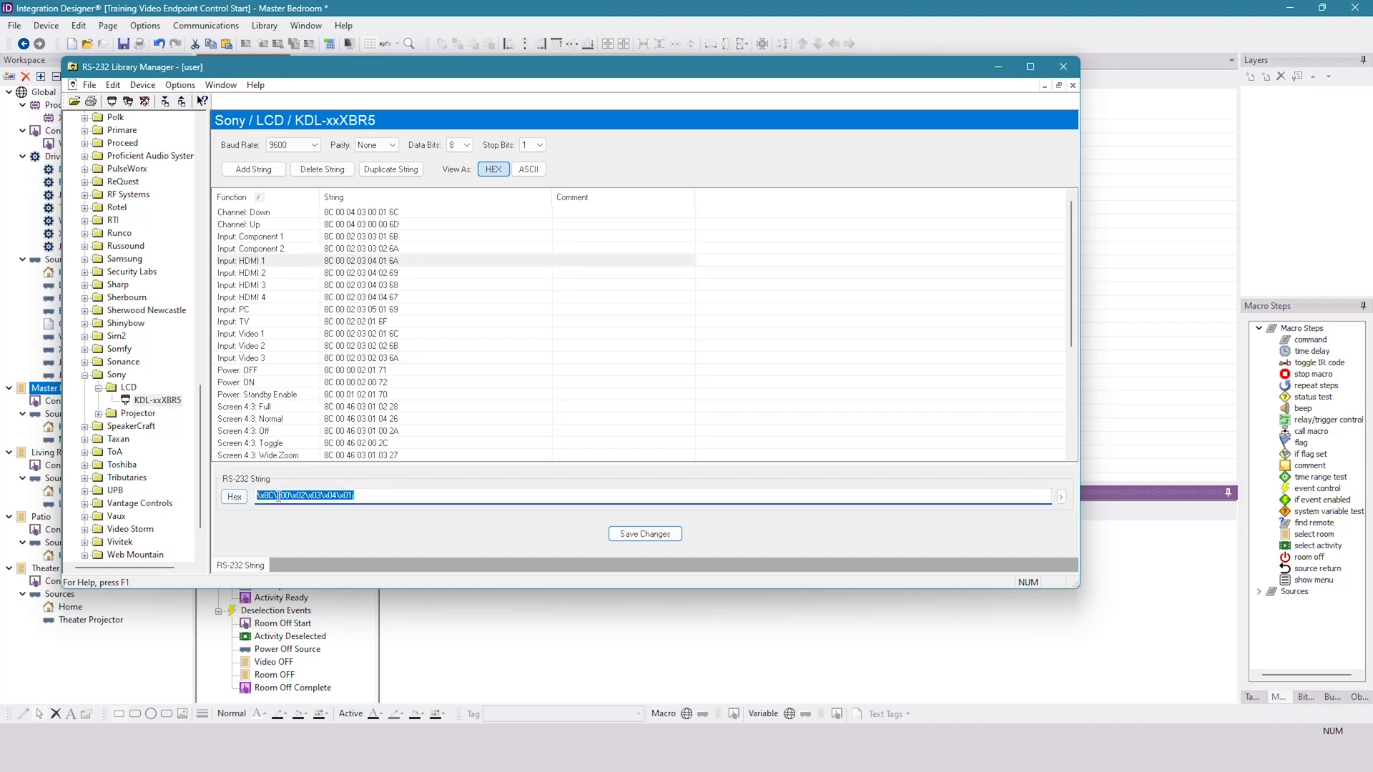
right_click(285, 495)
left_click(307, 538)
- Paste the copied HDMI 1 string \x8C\x00\x02\x03\x04\x01j into the second RX1 serial command of the Video ON macro
left_click(700, 680)
left_click(861, 566)
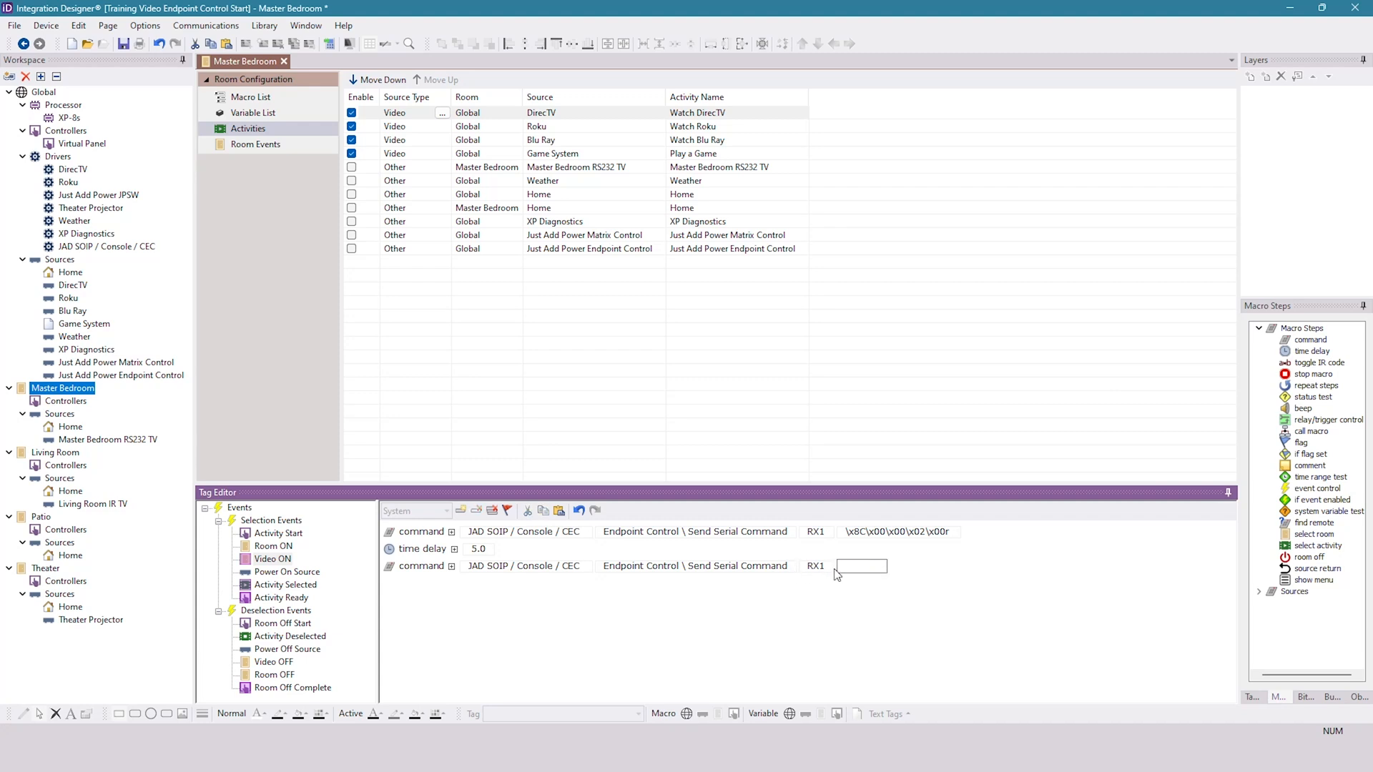
right_click(848, 567)
left_click(882, 620)
left_click(880, 626)
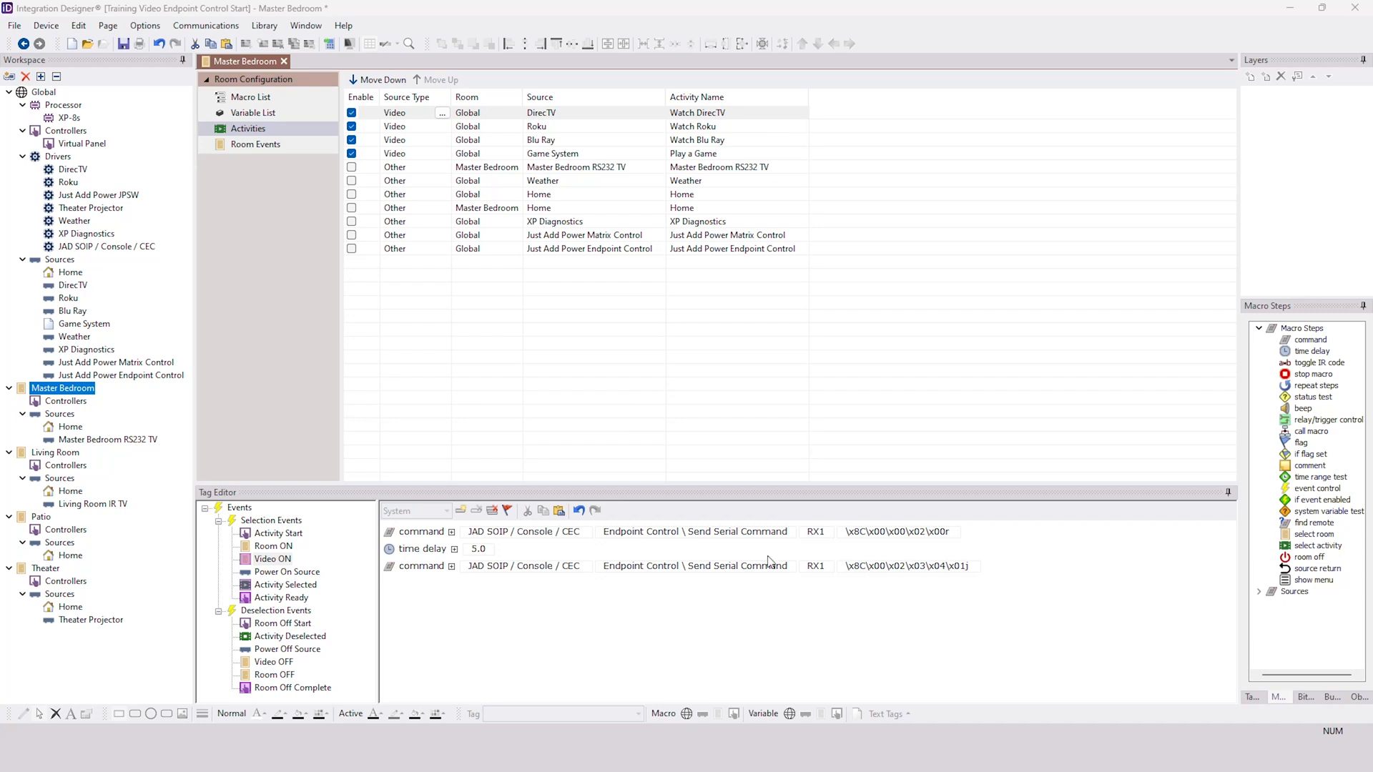
- Compare the Video ON macro across the DirecTV, Roku and Game System activities, and examine DirecTV's Activity Selected macro
left_click(272, 560)
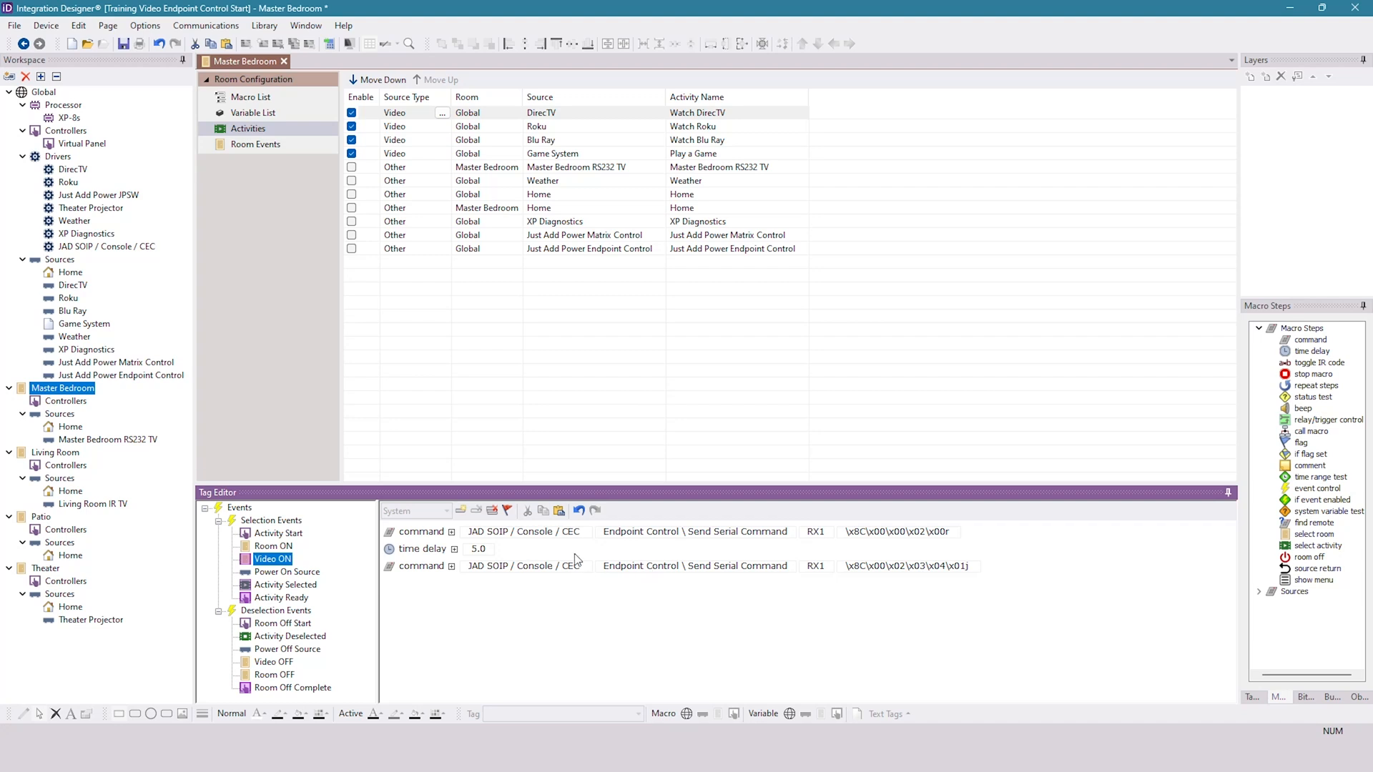
left_click(286, 585)
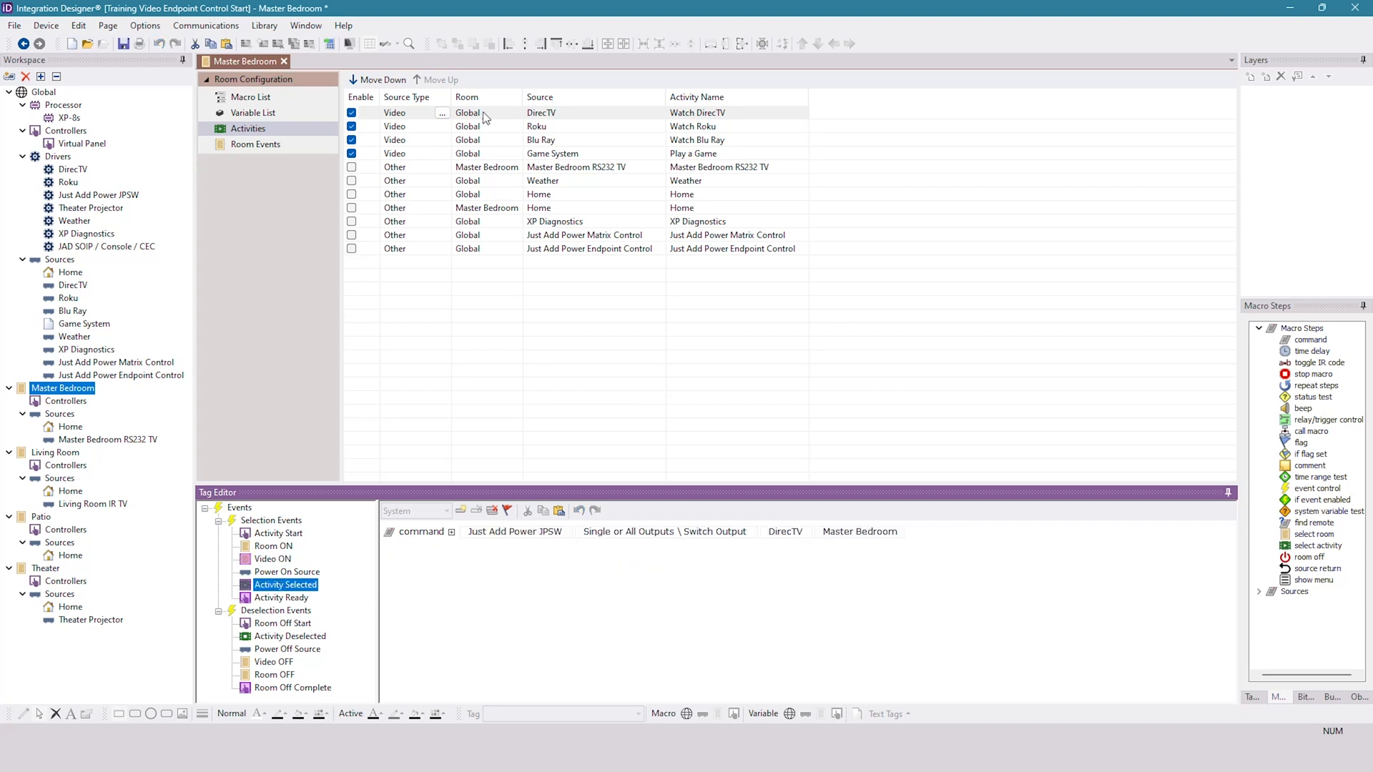
left_click(400, 129)
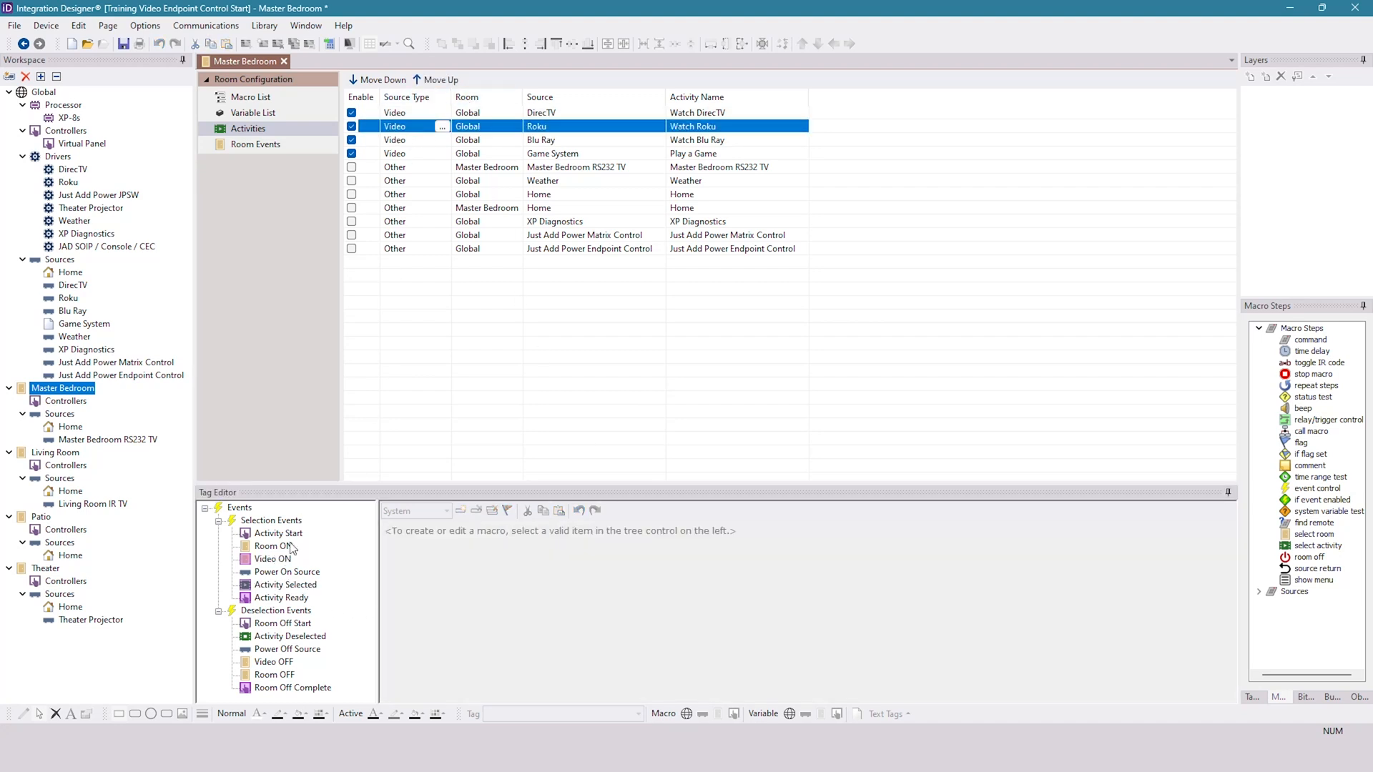
left_click(275, 560)
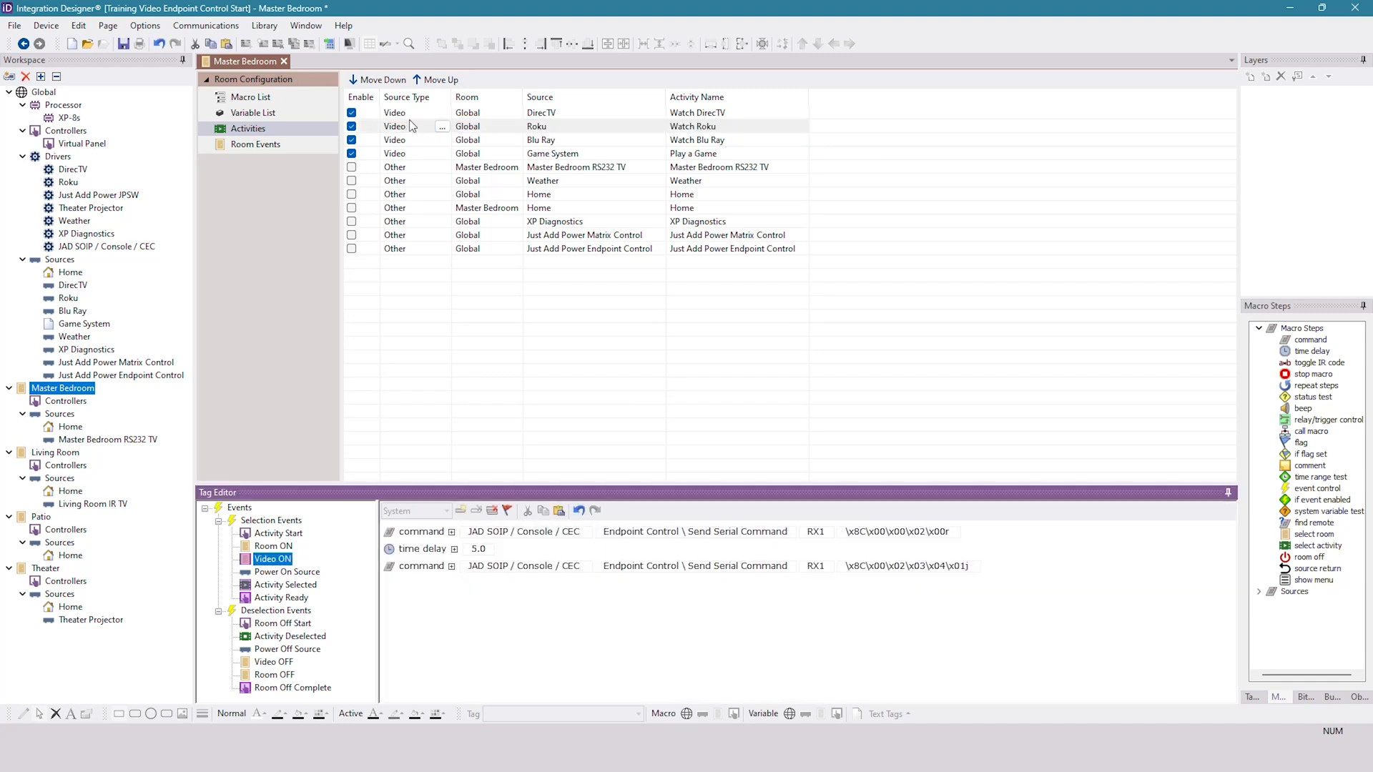
left_click(410, 144)
left_click(409, 155)
left_click(279, 559)
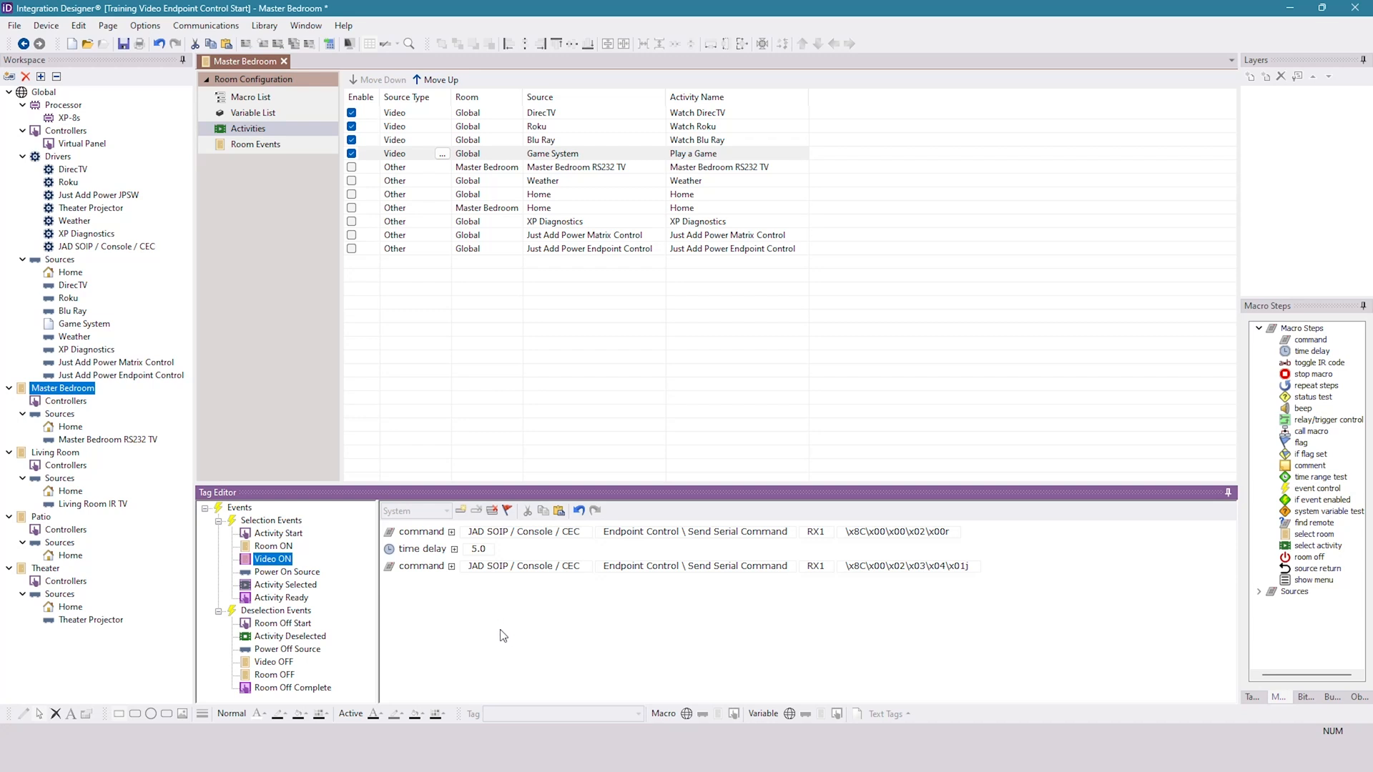
- Add a JAD SOIP / Console / CEC command to the Video OFF macro, using Endpoint Control \ Send Serial Command for RX1
left_click(266, 665)
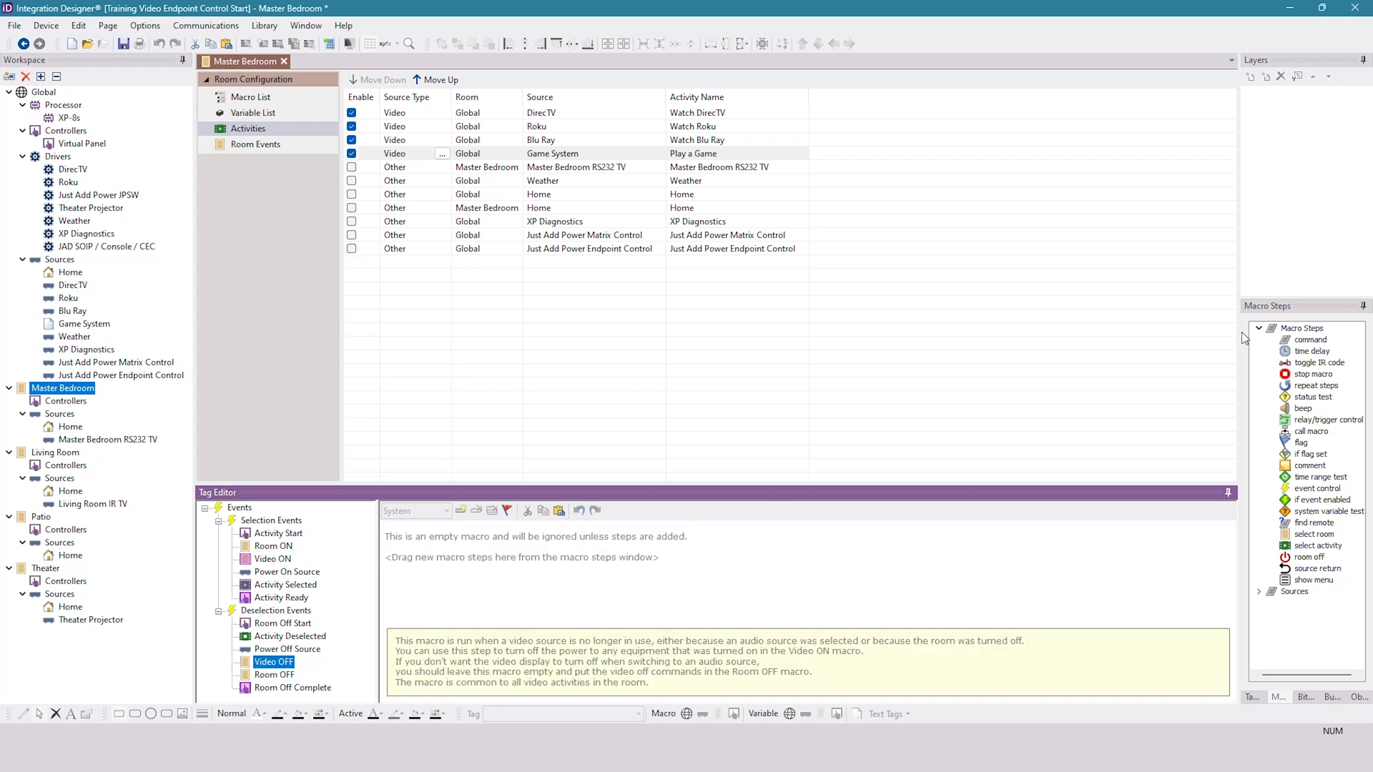
left_click_drag(1319, 343, 590, 536)
left_click(509, 531)
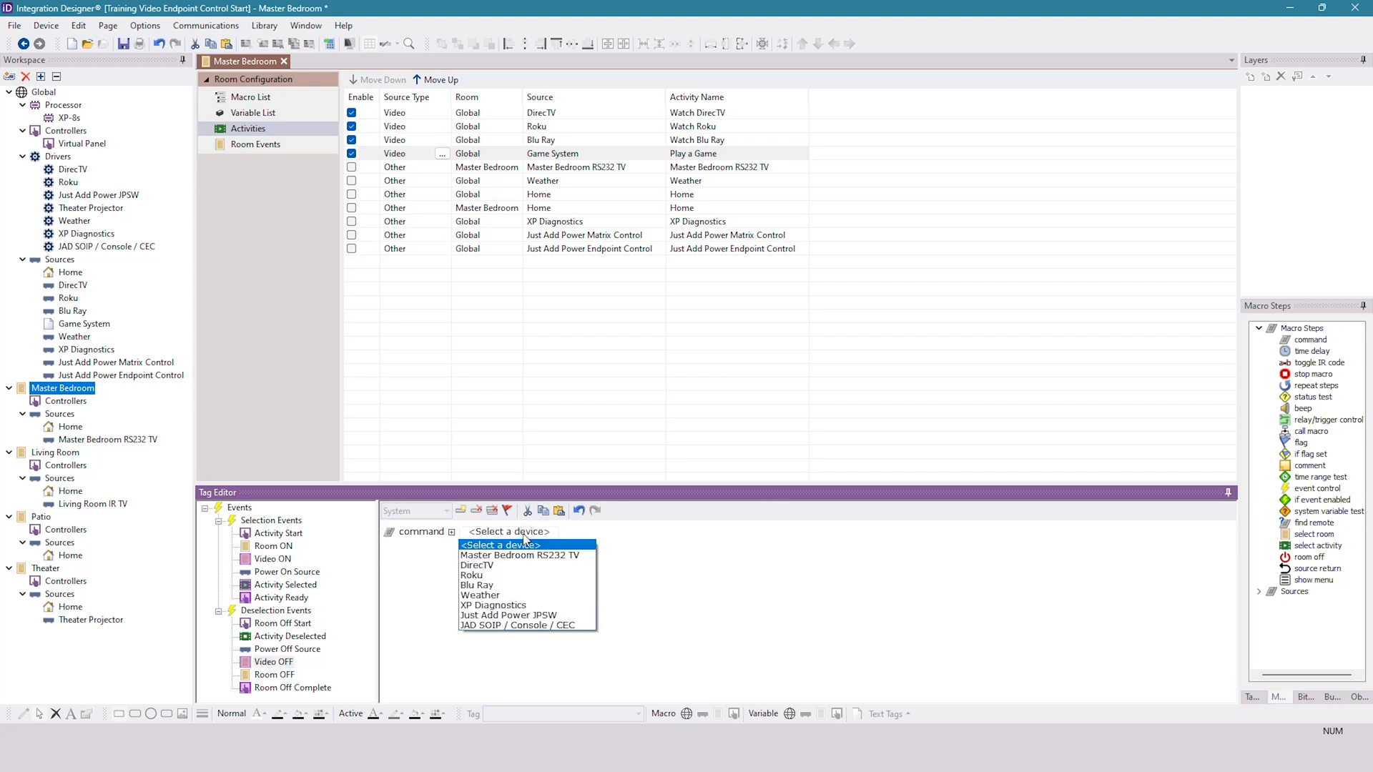
left_click(542, 626)
left_click(657, 532)
left_click(674, 238)
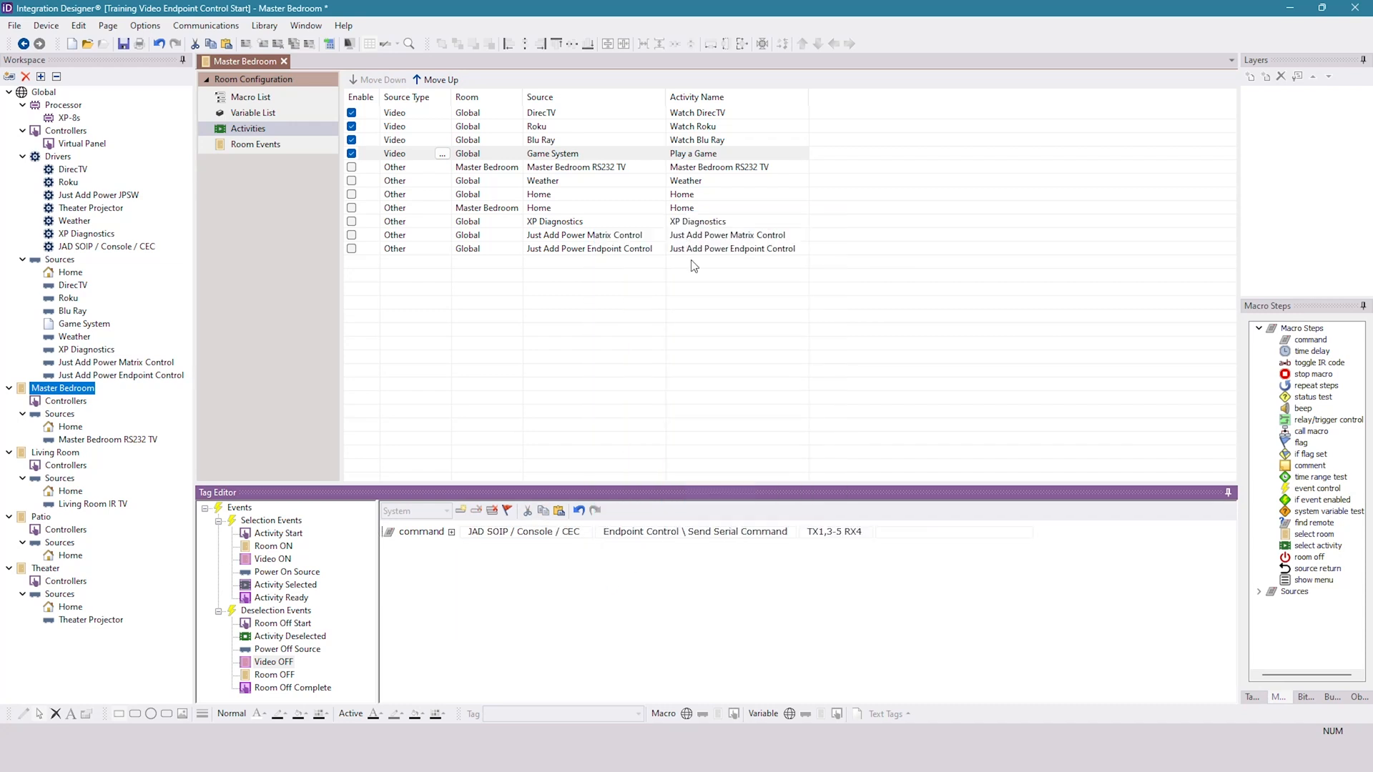
left_click(861, 532)
left_click_drag(861, 531, 781, 536)
type("RX")
left_click(894, 536)
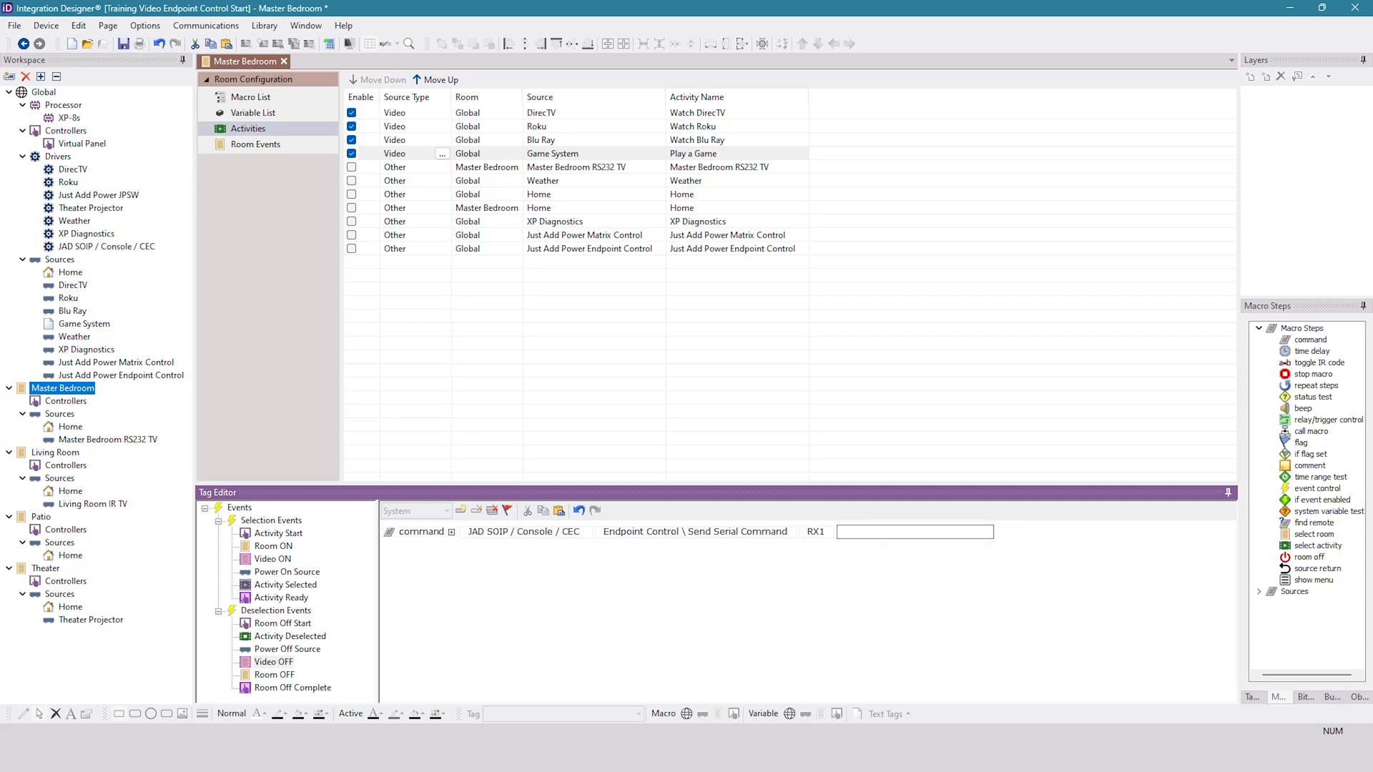
- In the RS-232 Library Manager, switch the Sony's Power: OFF string from hex to escaped text and copy it
key("alt+Tab")
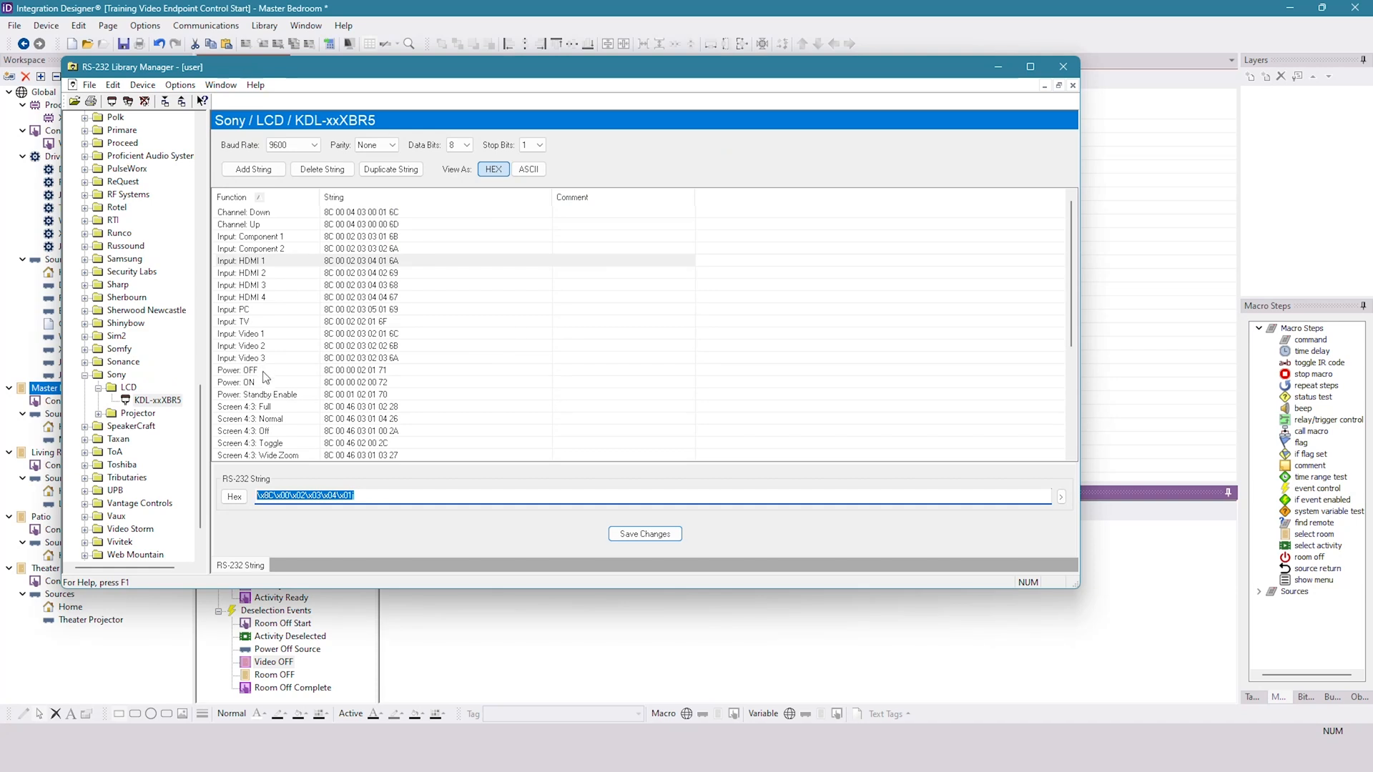
left_click(264, 371)
left_click(236, 496)
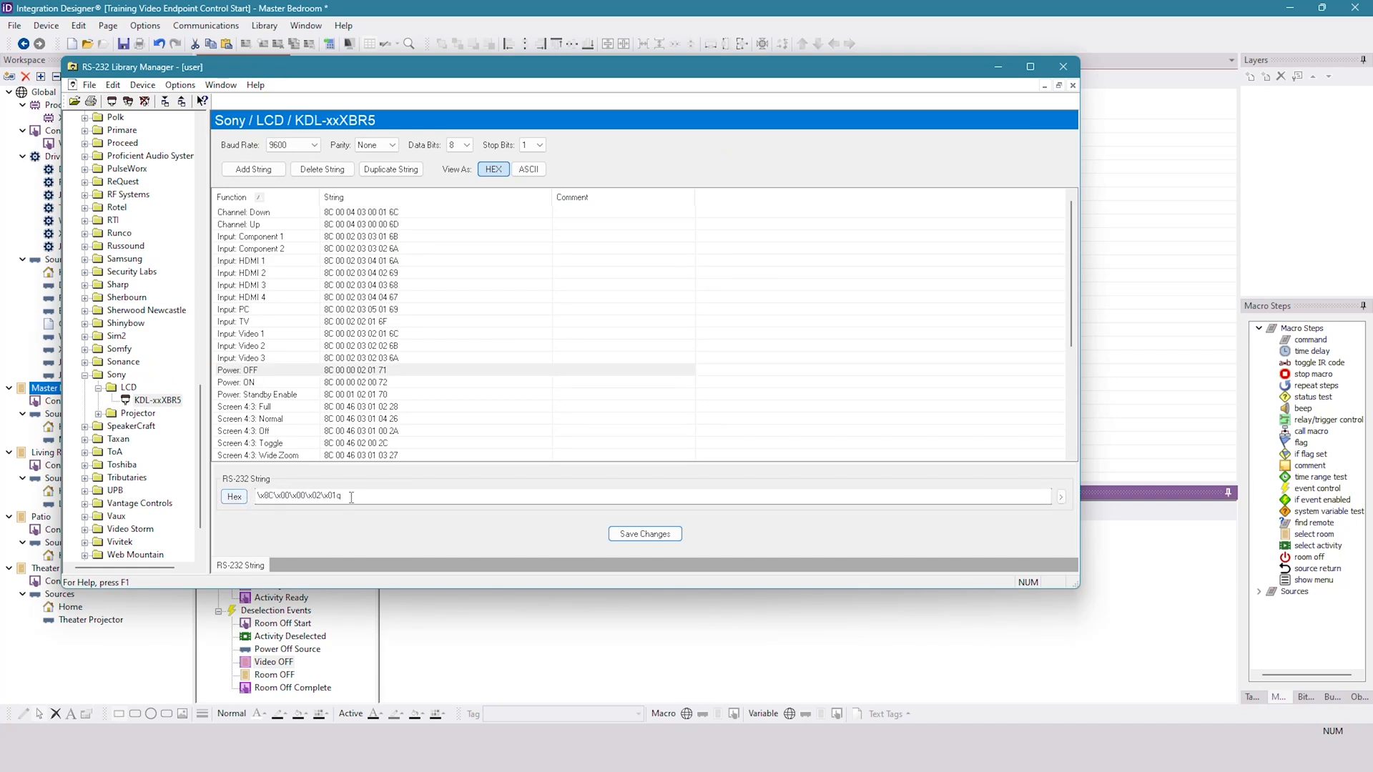
right_click(289, 500)
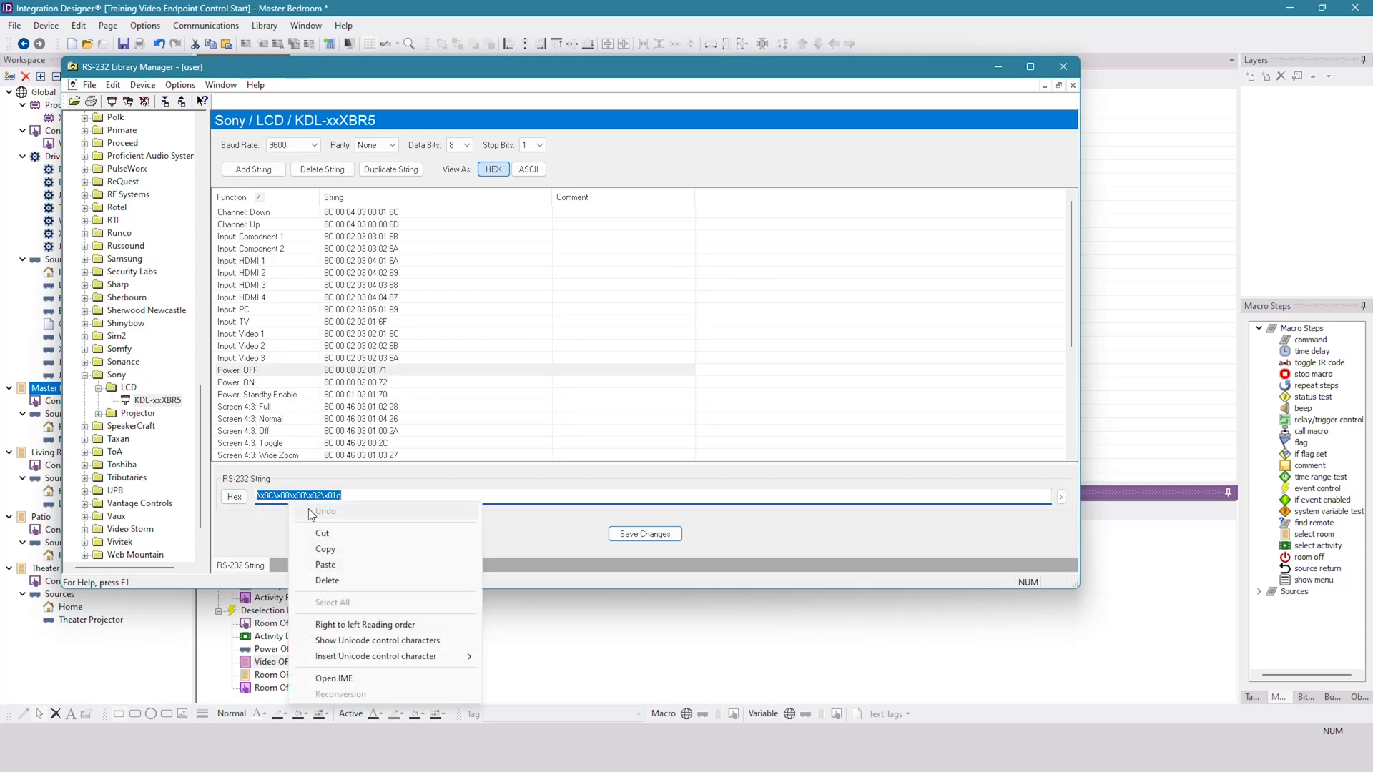
left_click(326, 549)
- Back in Integration Designer, paste the copied \x8C\x00\x00\x02\x01q into the Video OFF macro's RX1 serial command
key("alt+Tab")
left_click(861, 532)
right_click(862, 536)
left_click(898, 583)
key("alt+Tab")
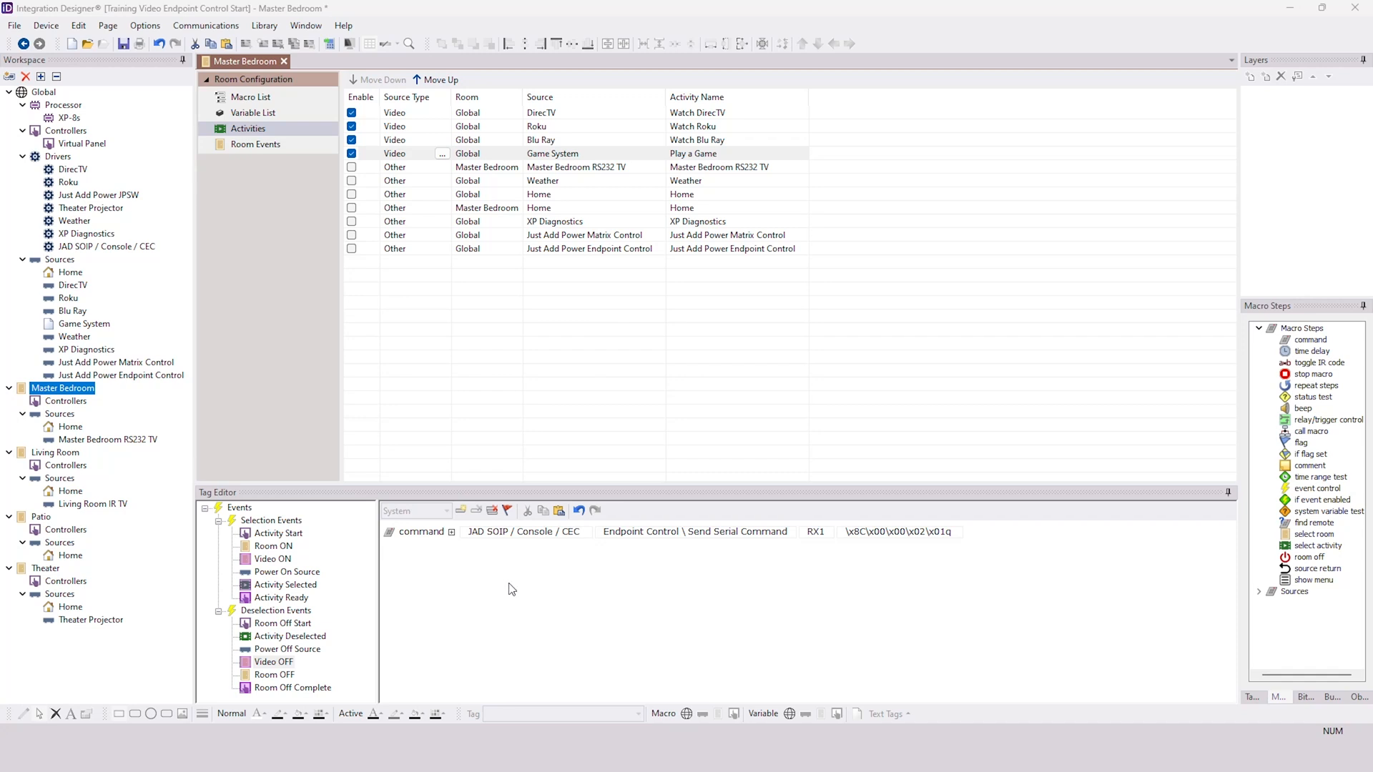
- Unlock the Volume layer on the Virtual Panel's Home page and inspect the tags of its volume and mute buttons
double_click(98, 145)
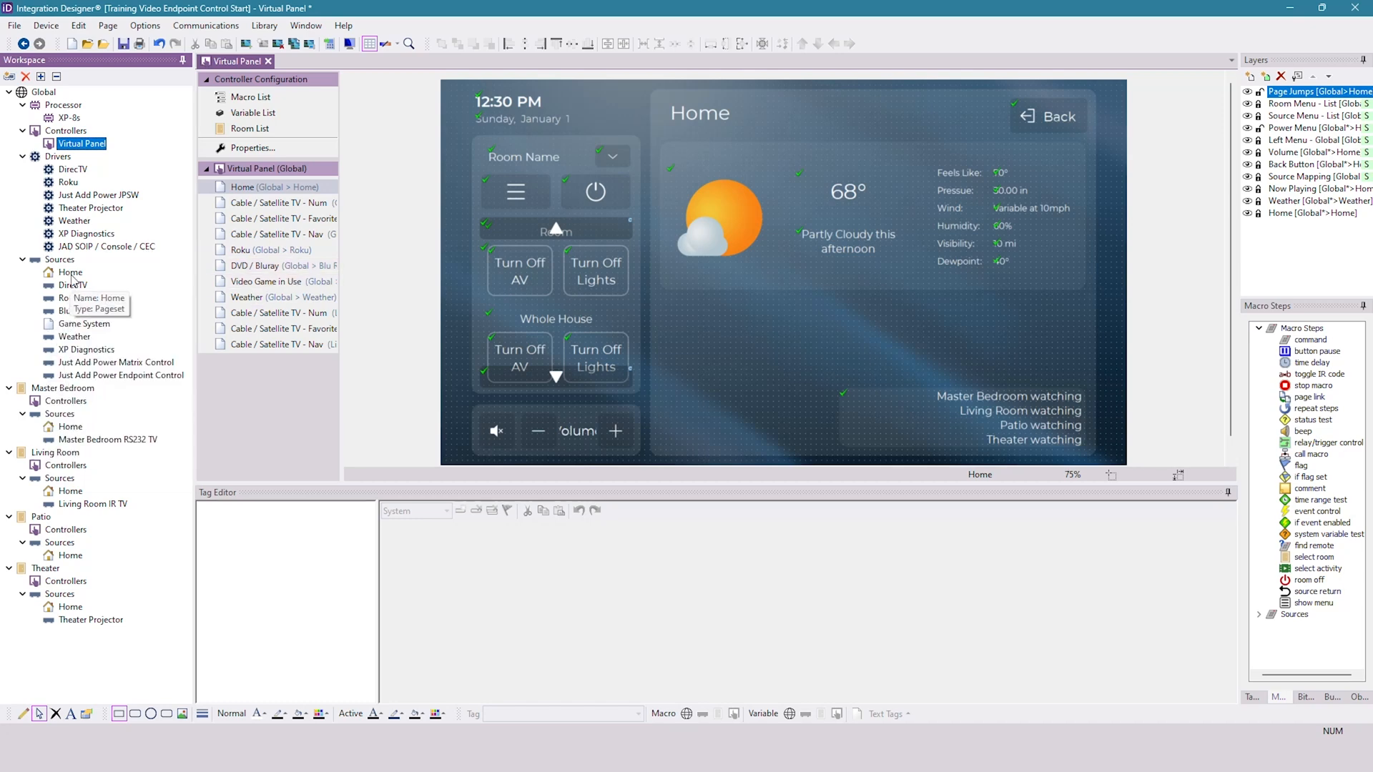
double_click(64, 390)
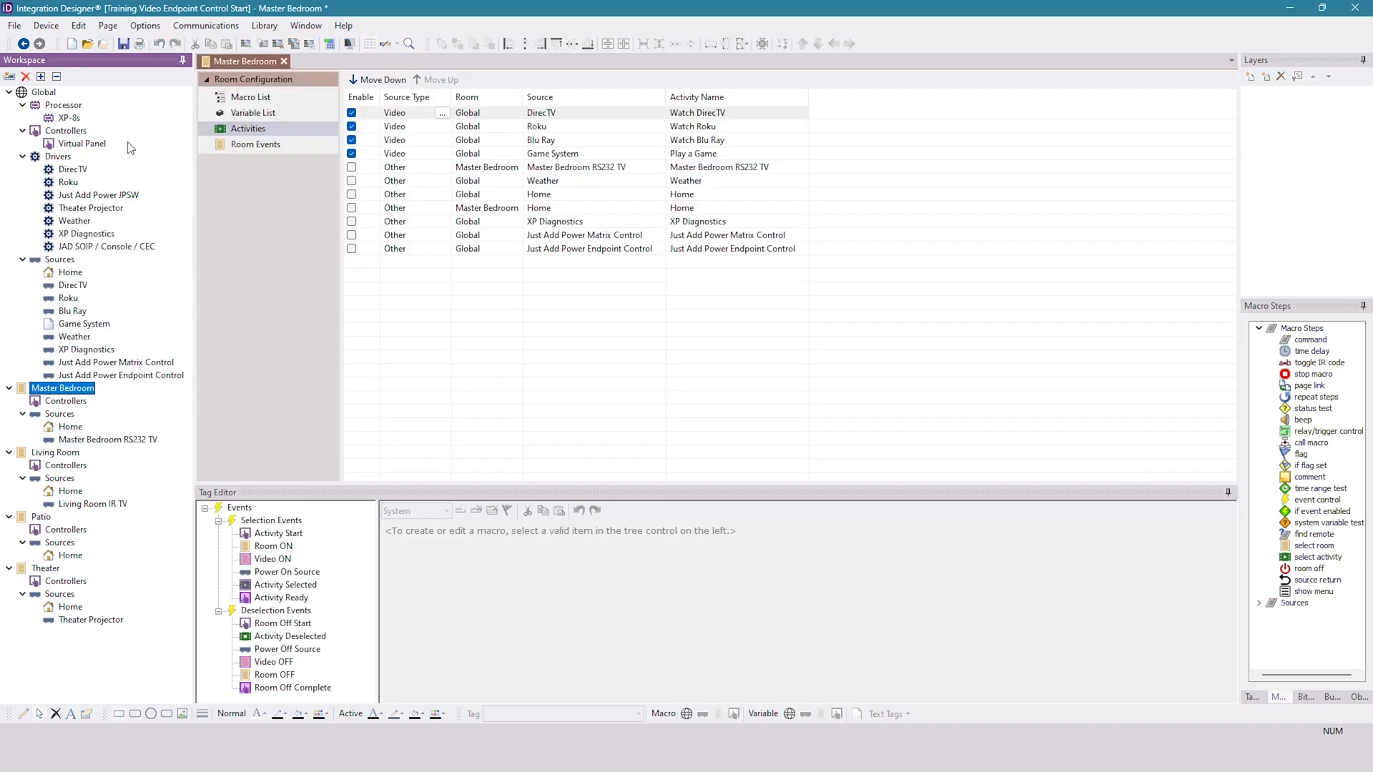
double_click(81, 144)
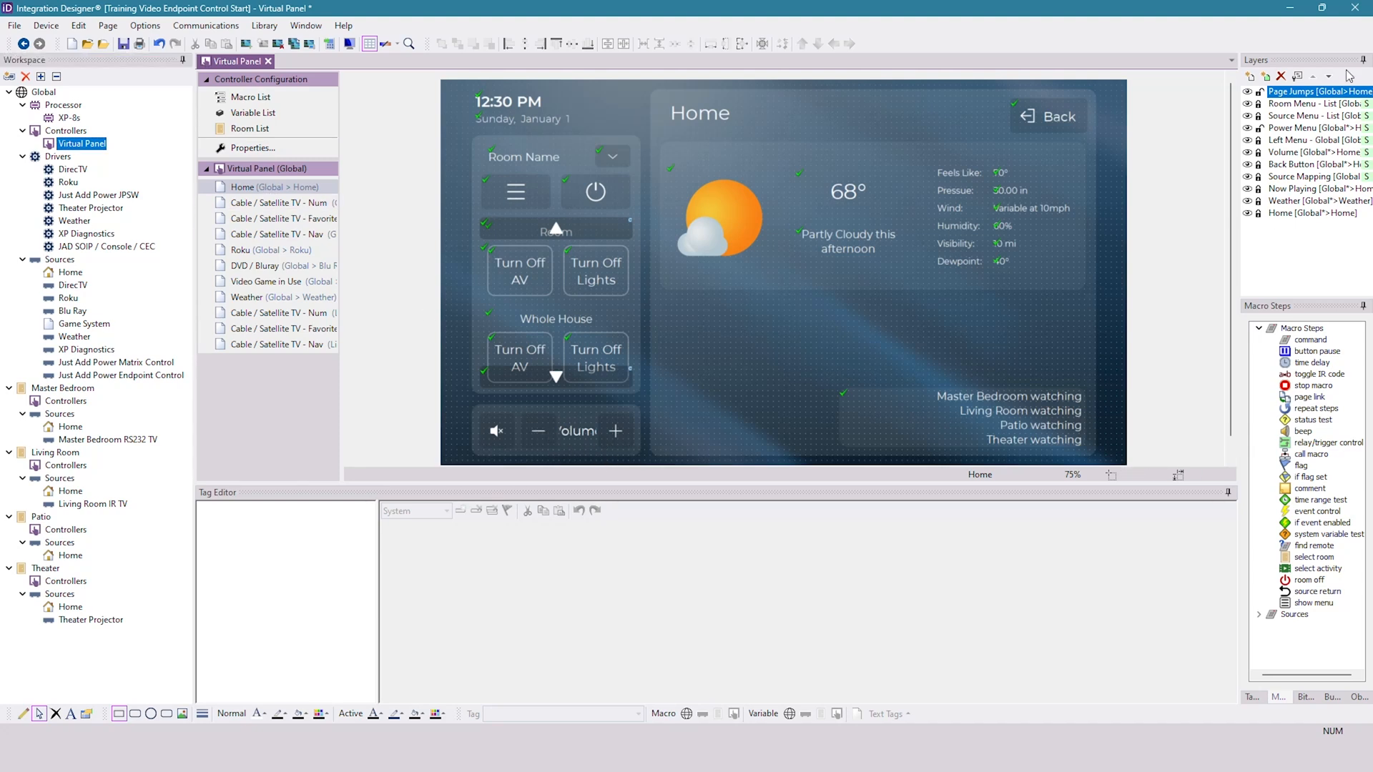
left_click(1281, 153)
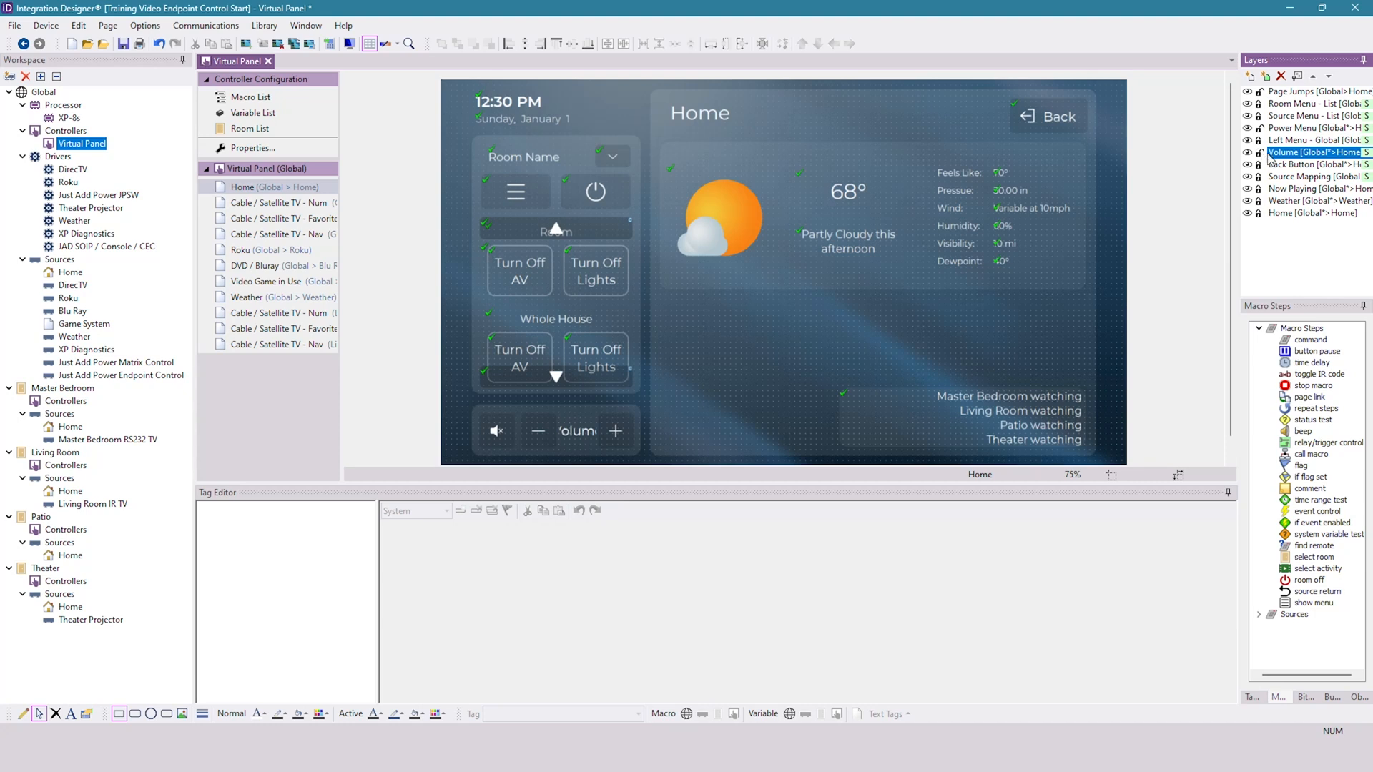
left_click(612, 430)
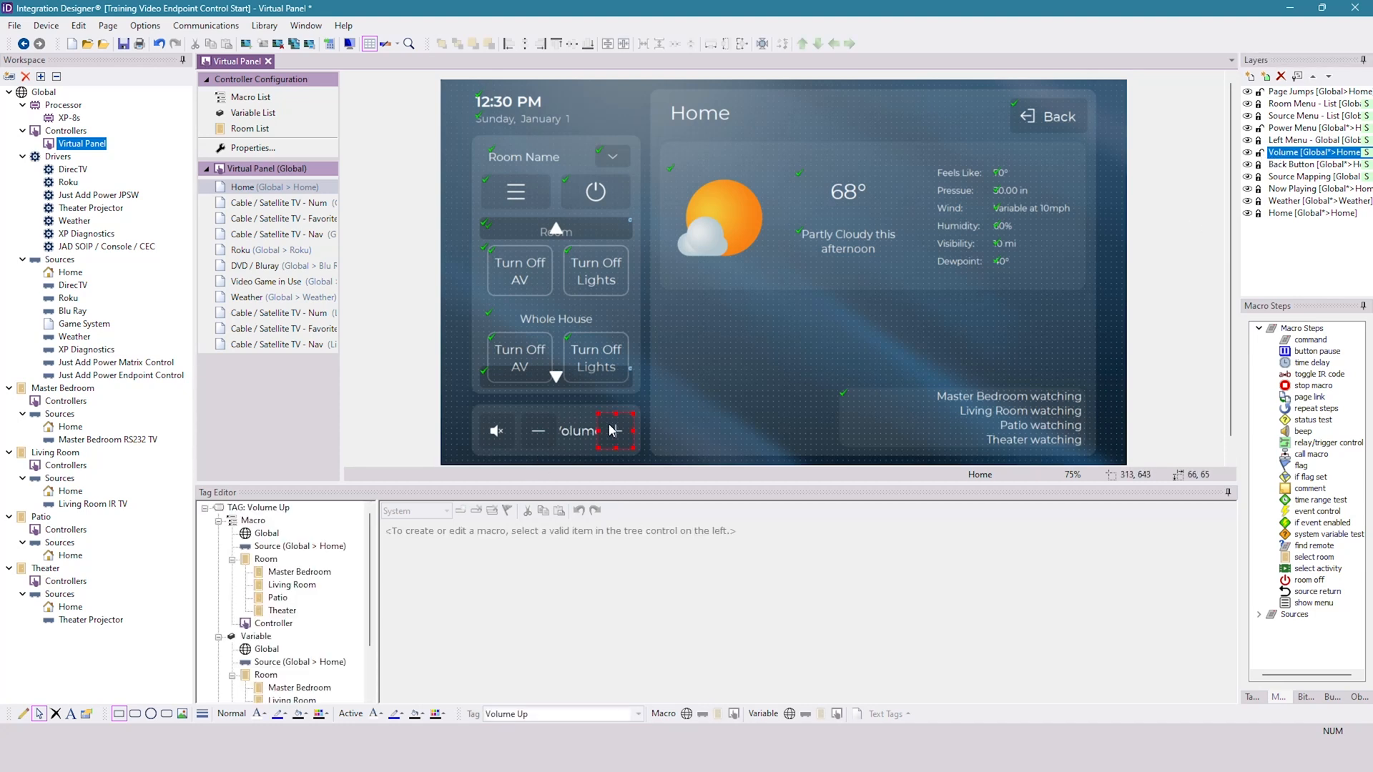
left_click(537, 433)
left_click(503, 433)
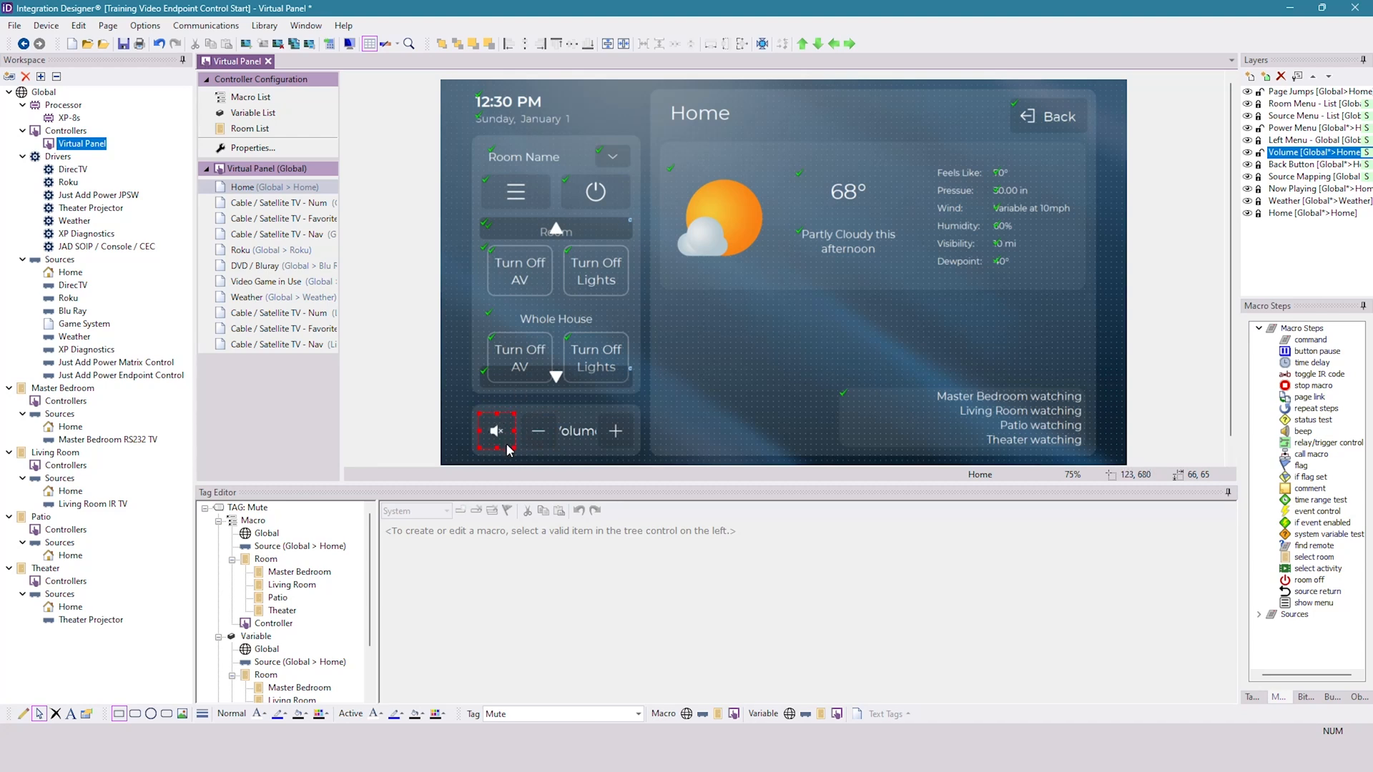
- Add a JAD SOIP / Console / CEC Send Serial Command for RX1 to the Volume Up tag's Master Bedroom macro
left_click(615, 431)
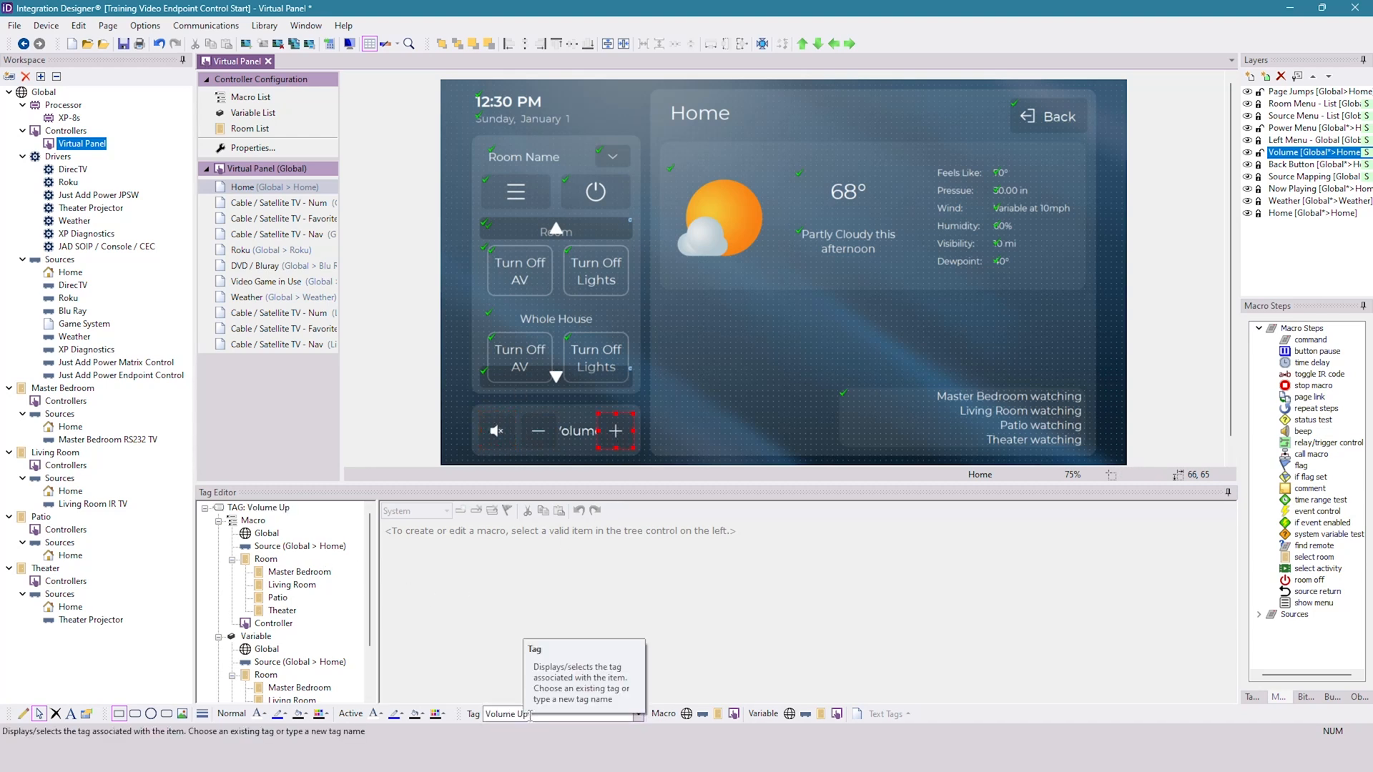
left_click(294, 572)
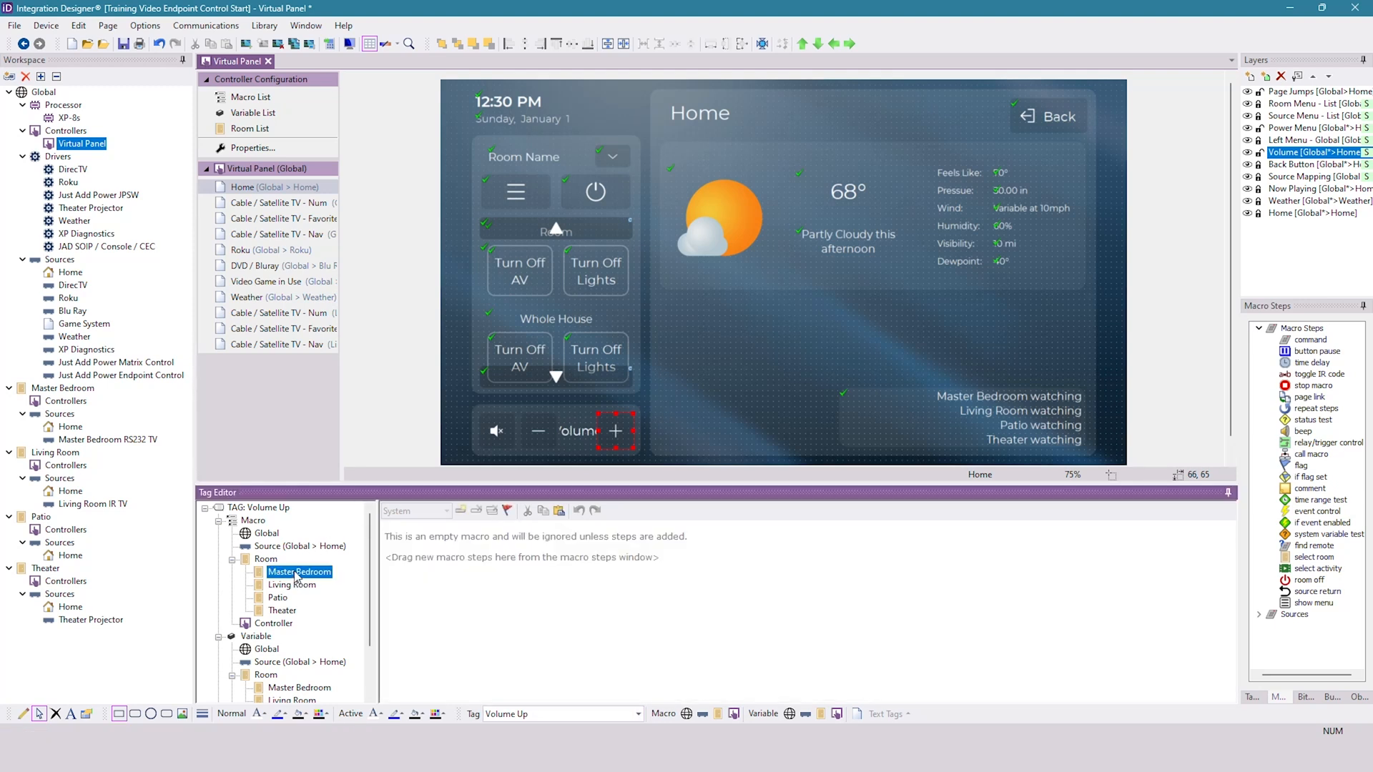
left_click_drag(1305, 345, 564, 526)
left_click(529, 532)
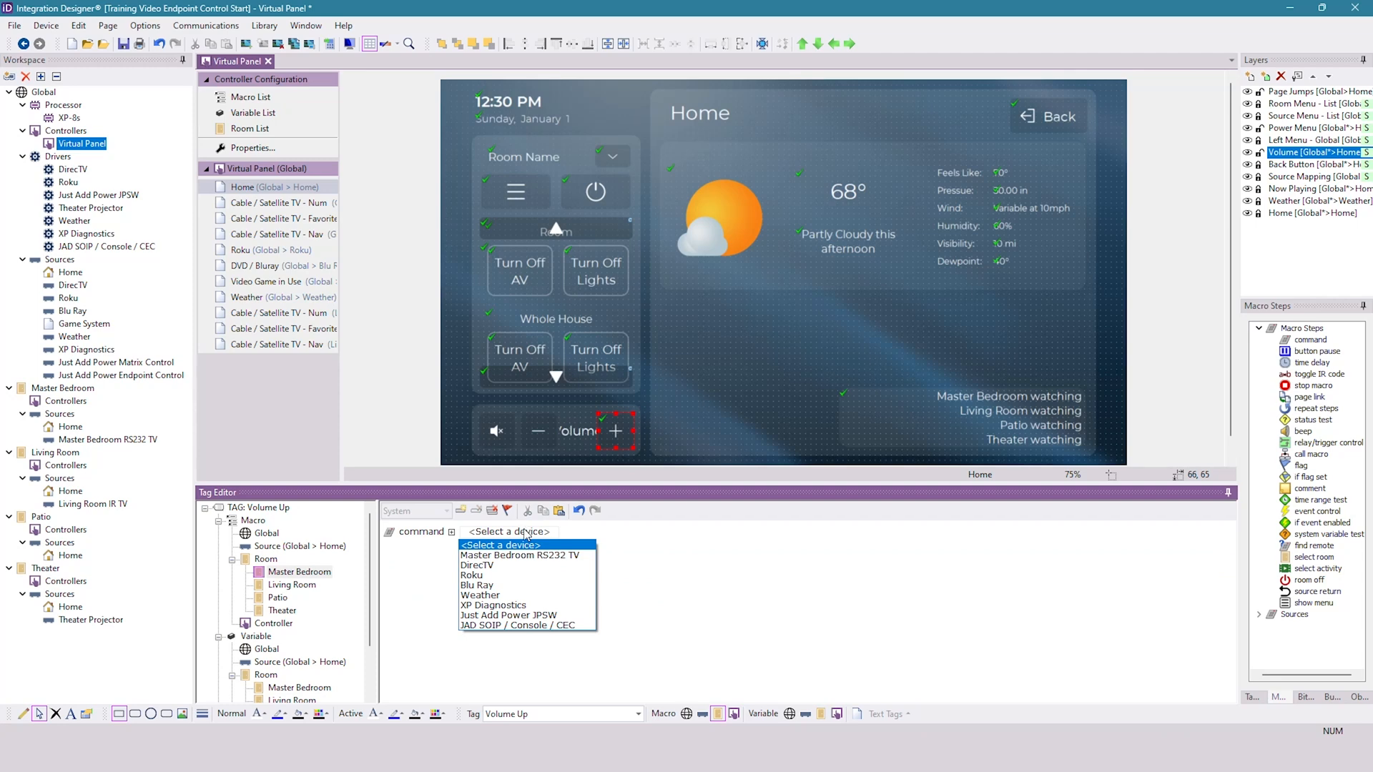
left_click(531, 626)
left_click(653, 532)
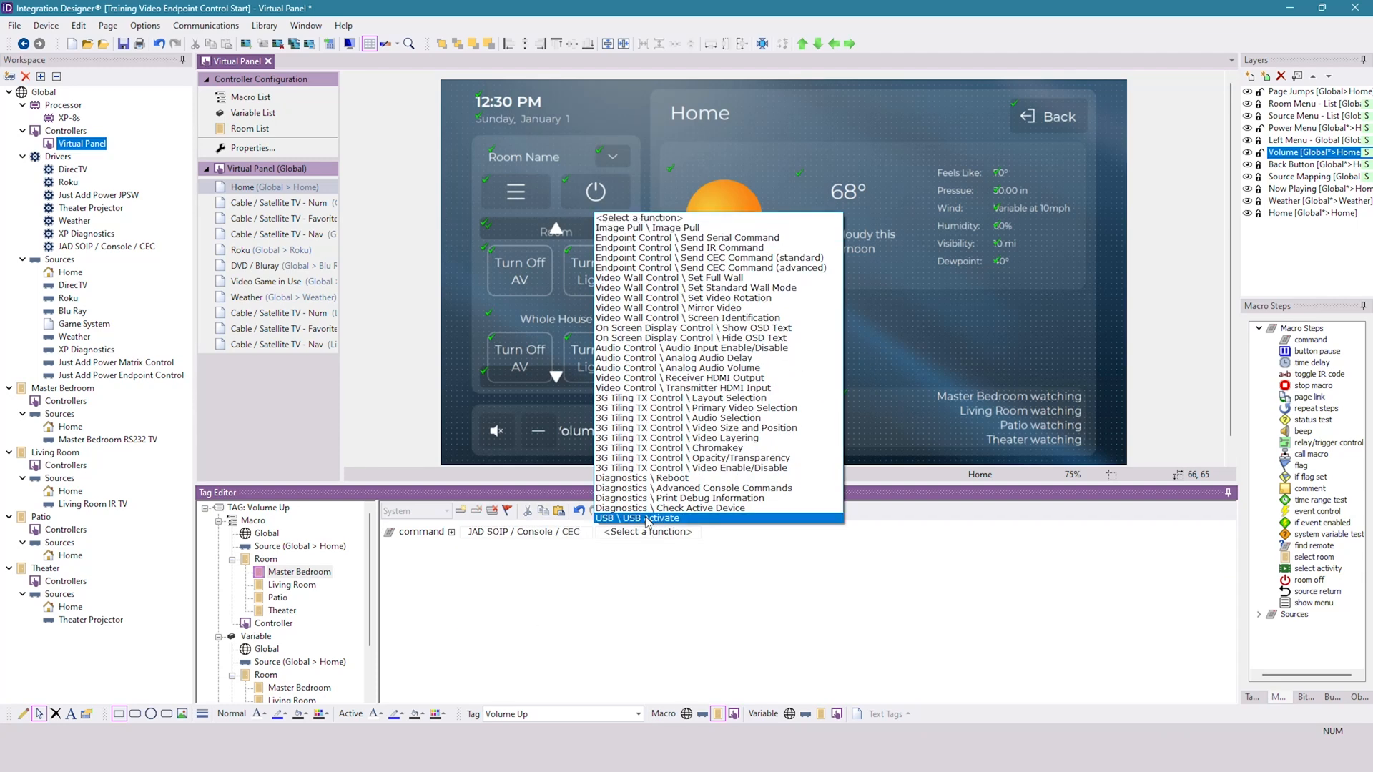
left_click(751, 237)
left_click(804, 533)
type("RX1")
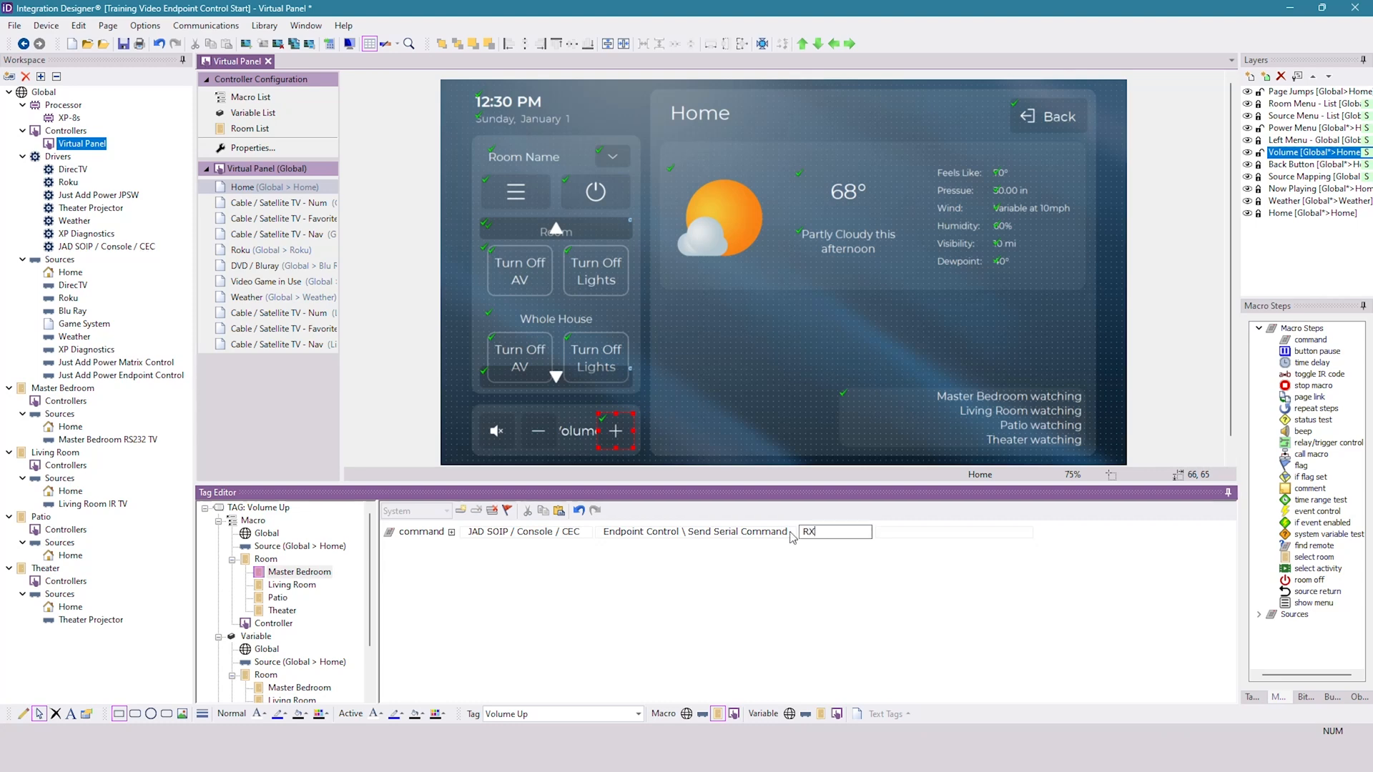
left_click(893, 536)
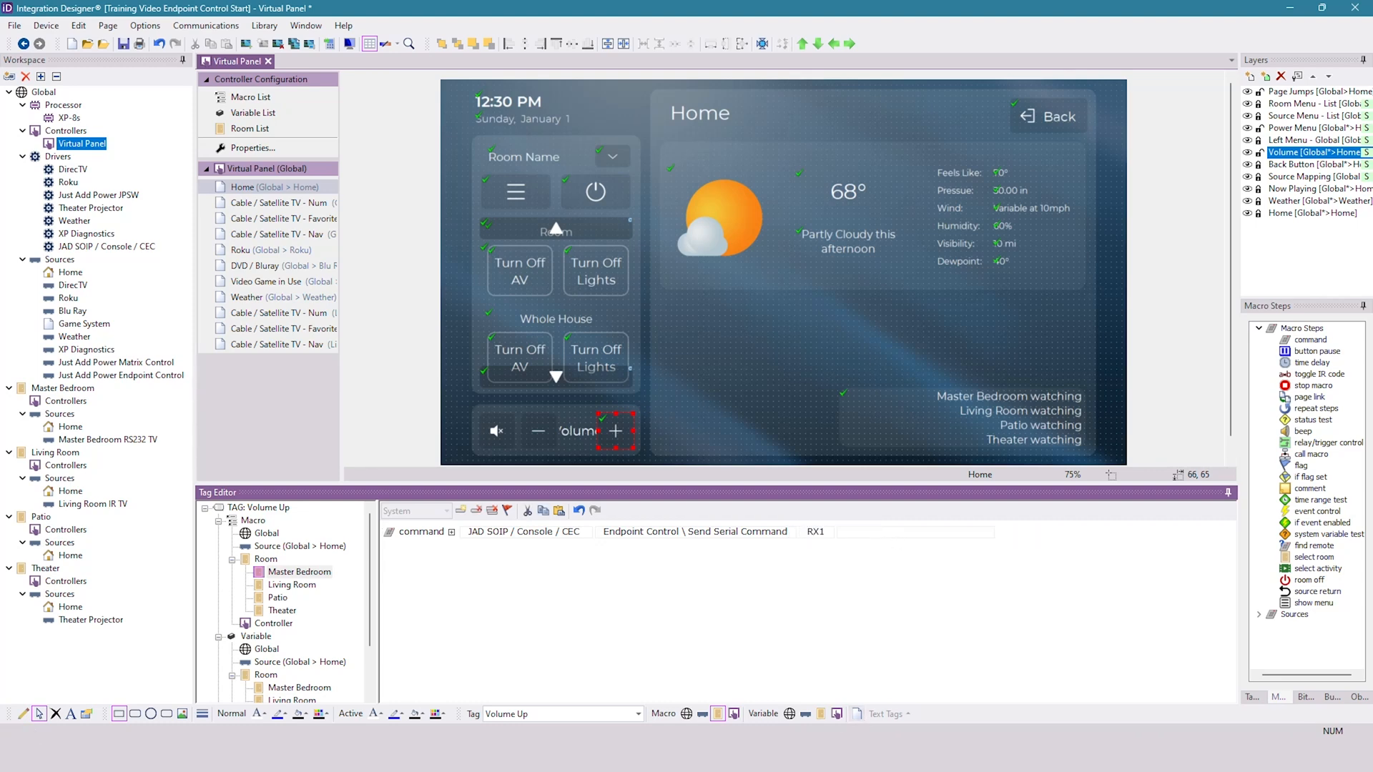
- In the RS-232 Library Manager, switch the Sony's Volume: Up string from hex to escaped text and copy it
left_click(869, 756)
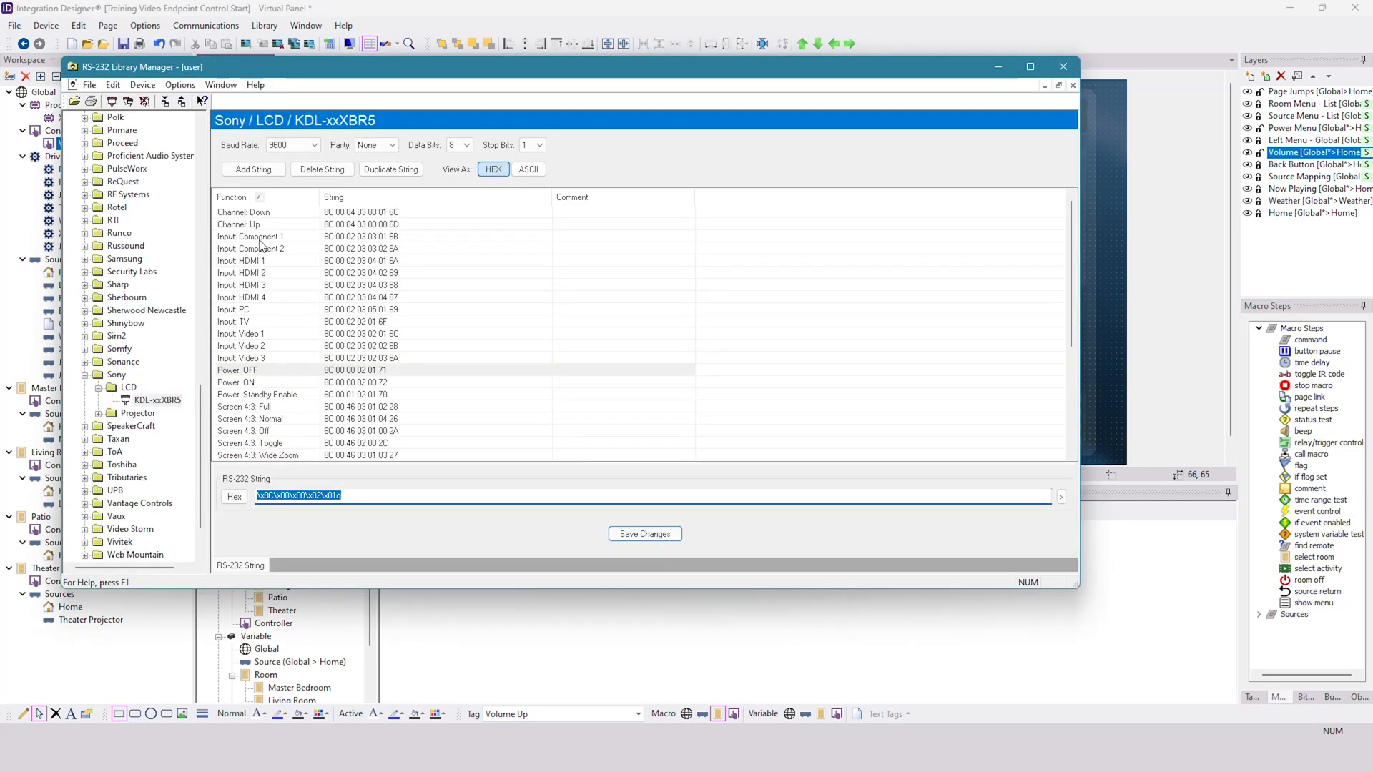
left_click(278, 370)
scroll(277, 371, "down", 2)
scroll(277, 369, "down", 3)
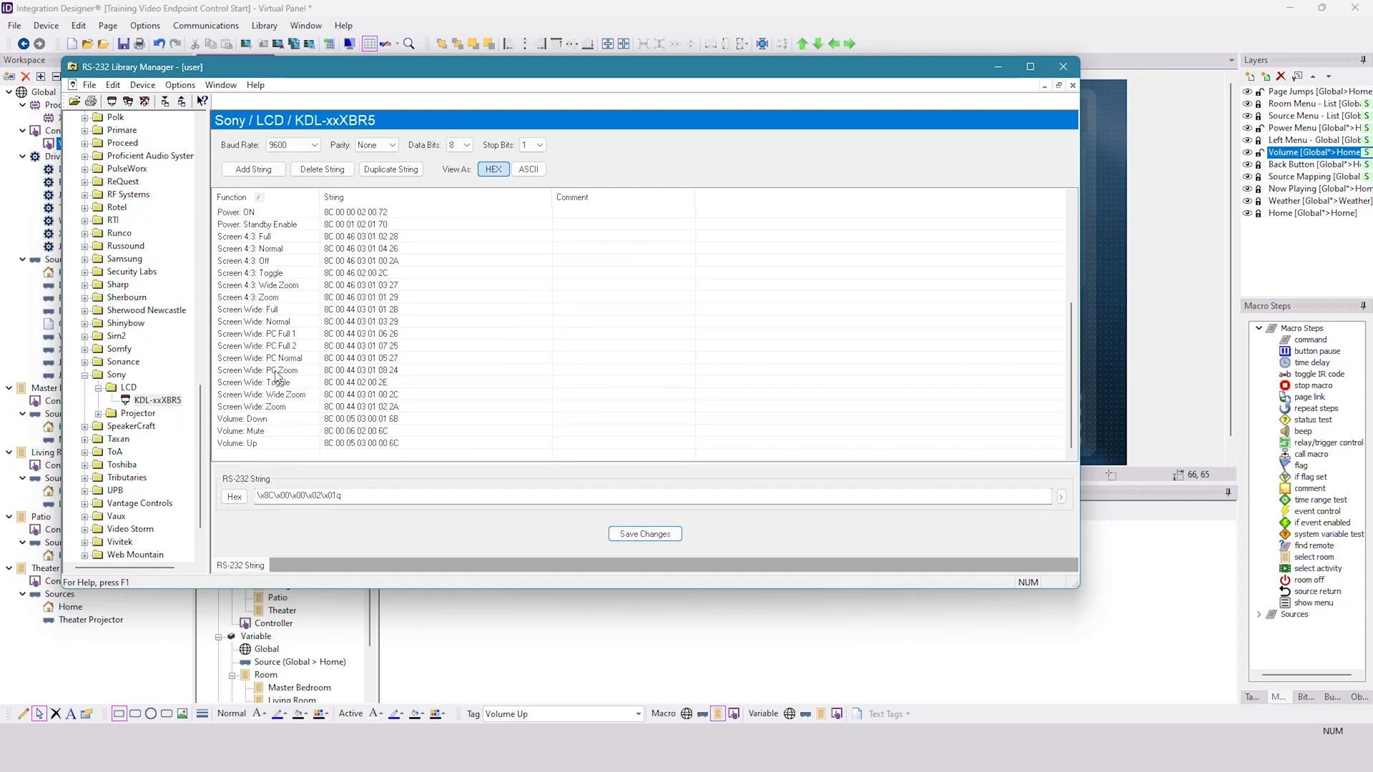
left_click(270, 443)
left_click(234, 497)
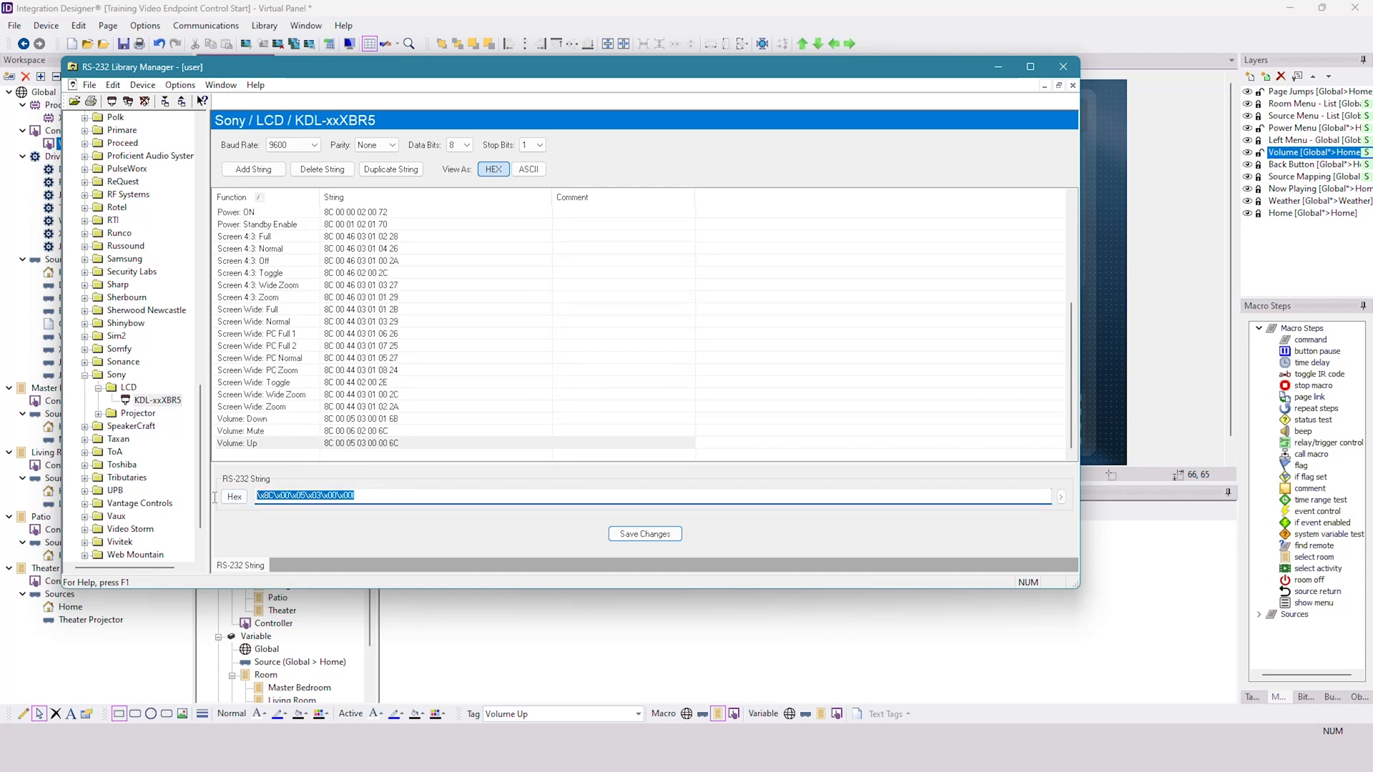
right_click(294, 498)
left_click(374, 542)
- Return to Integration Designer and paste the copied Volume: Up string into the RX1 serial command of the Volume Up macro
left_click(554, 639)
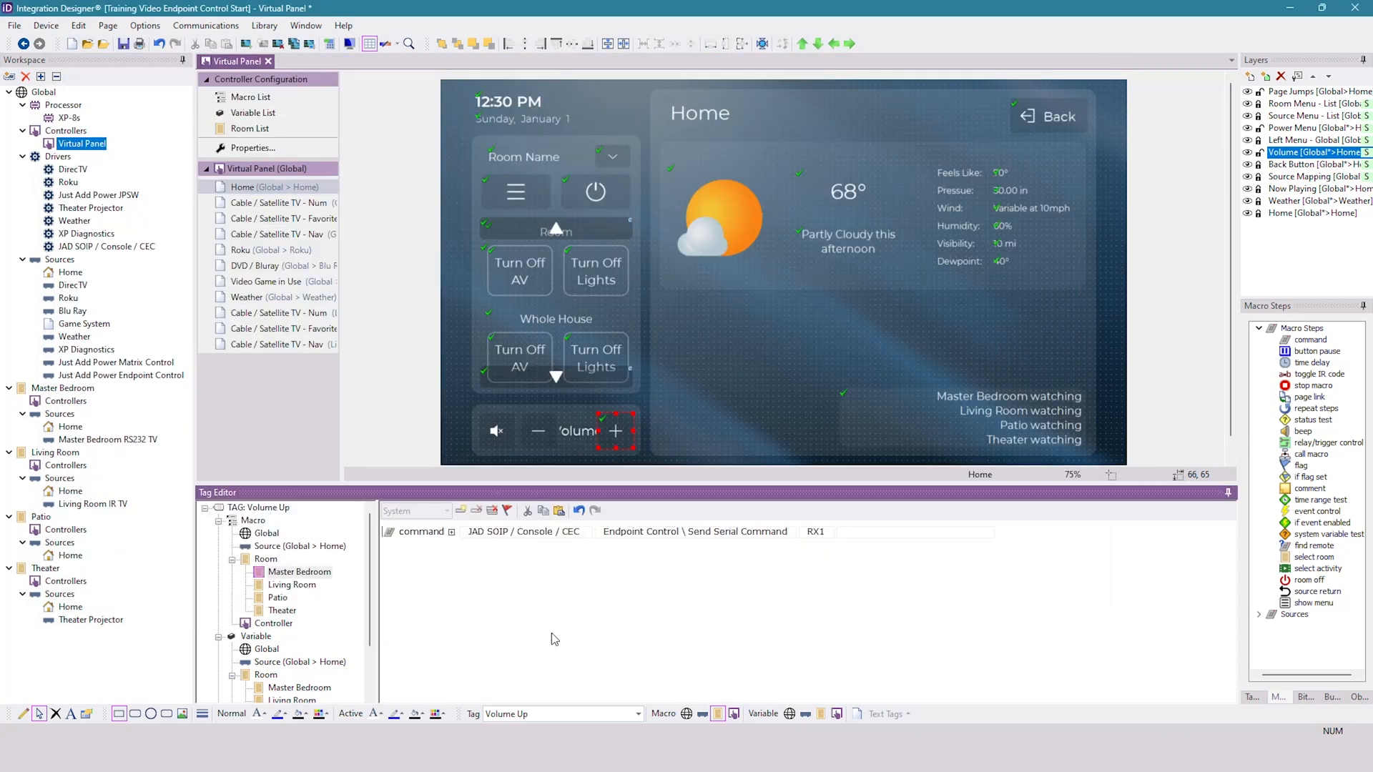
left_click(858, 536)
key("ctrl+v")
key("Return")
- Add a JAD SOIP / Console / CEC Send Serial Command for RX1 to the Volume Down tag's Master Bedroom macro
left_click(542, 425)
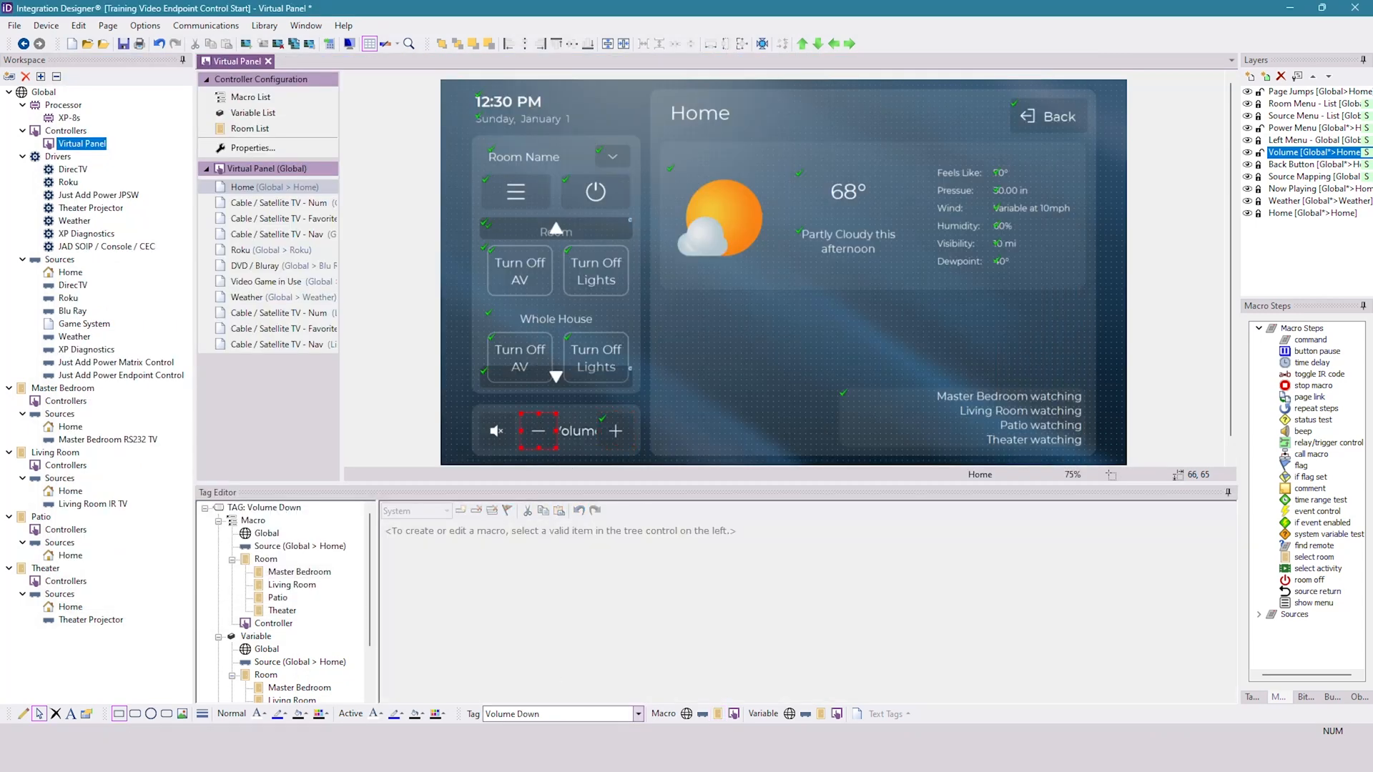
left_click(326, 573)
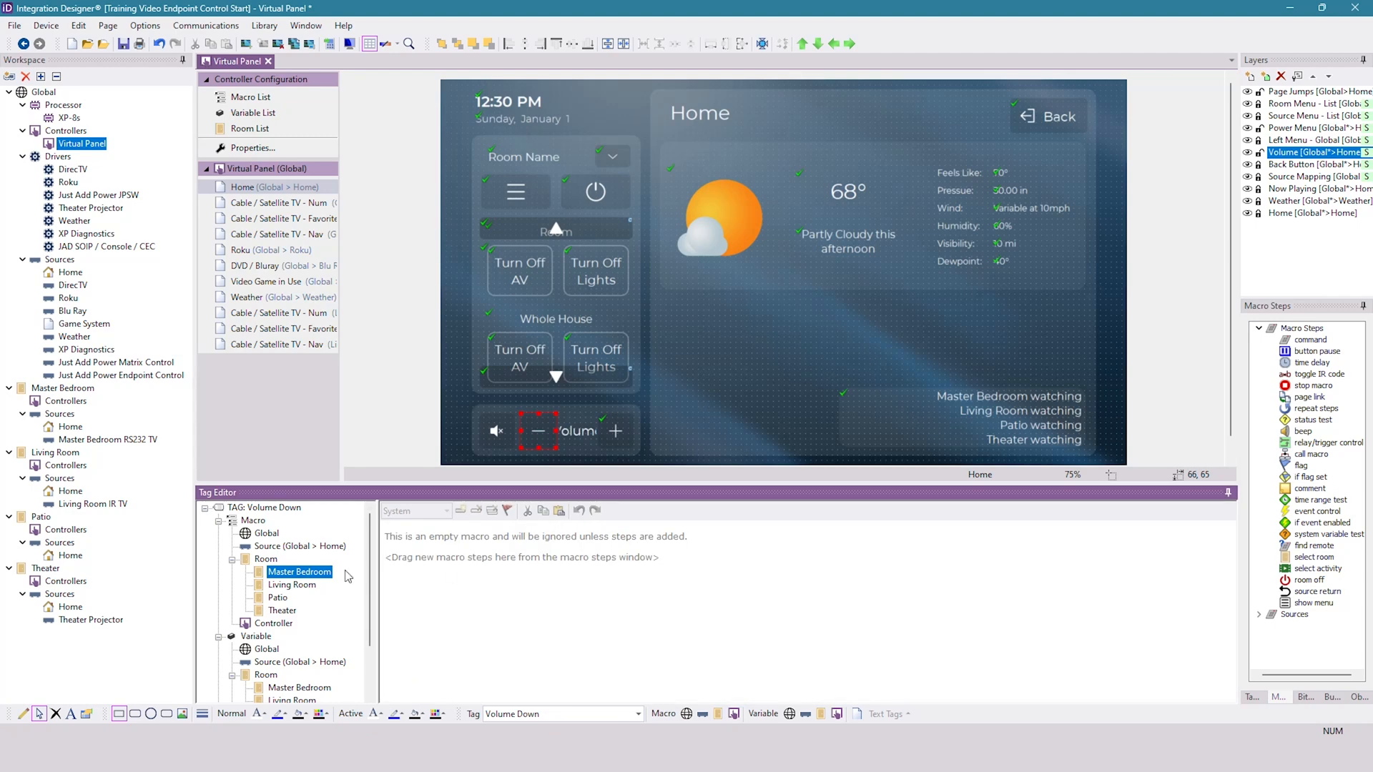
double_click(1308, 340)
left_click(509, 532)
left_click(529, 636)
left_click(649, 533)
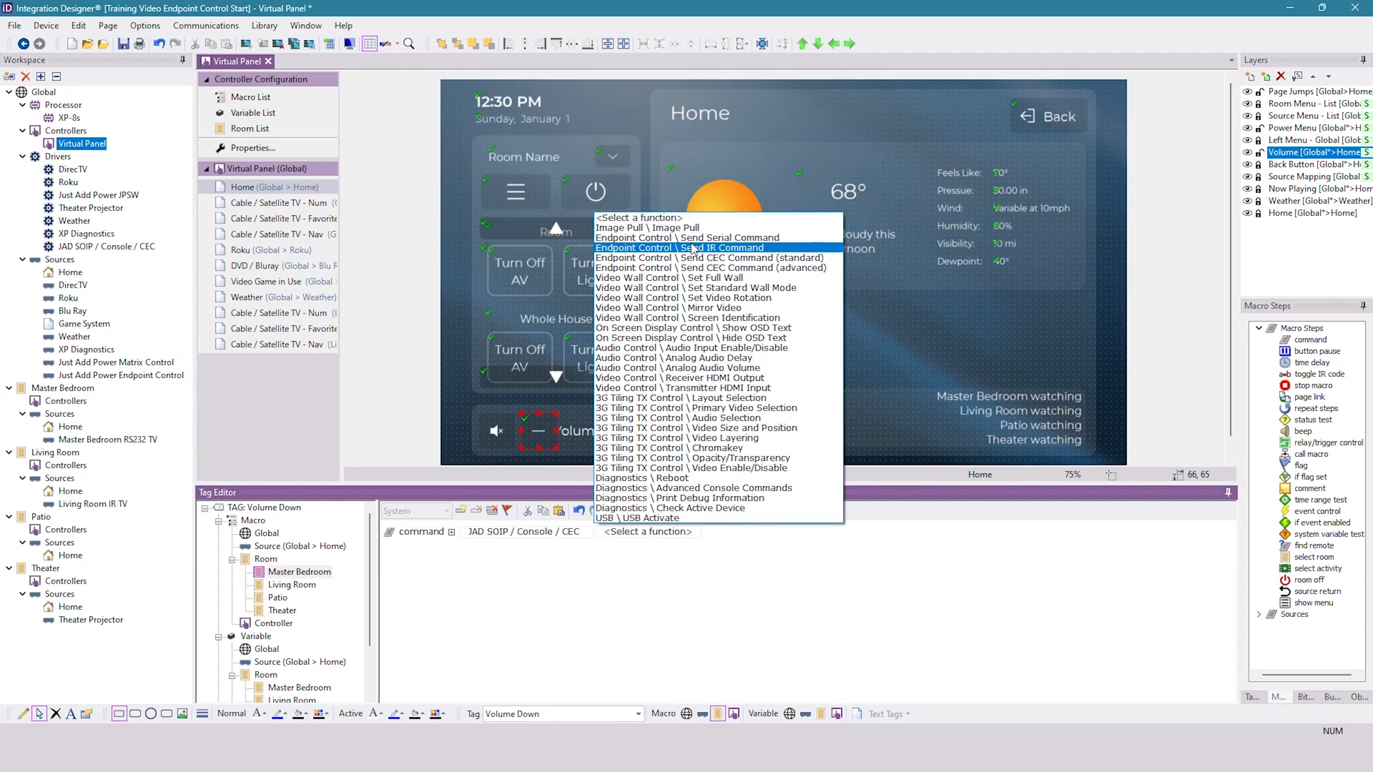
left_click(707, 261)
left_click(840, 533)
left_click_drag(864, 532, 794, 540)
type("RX1")
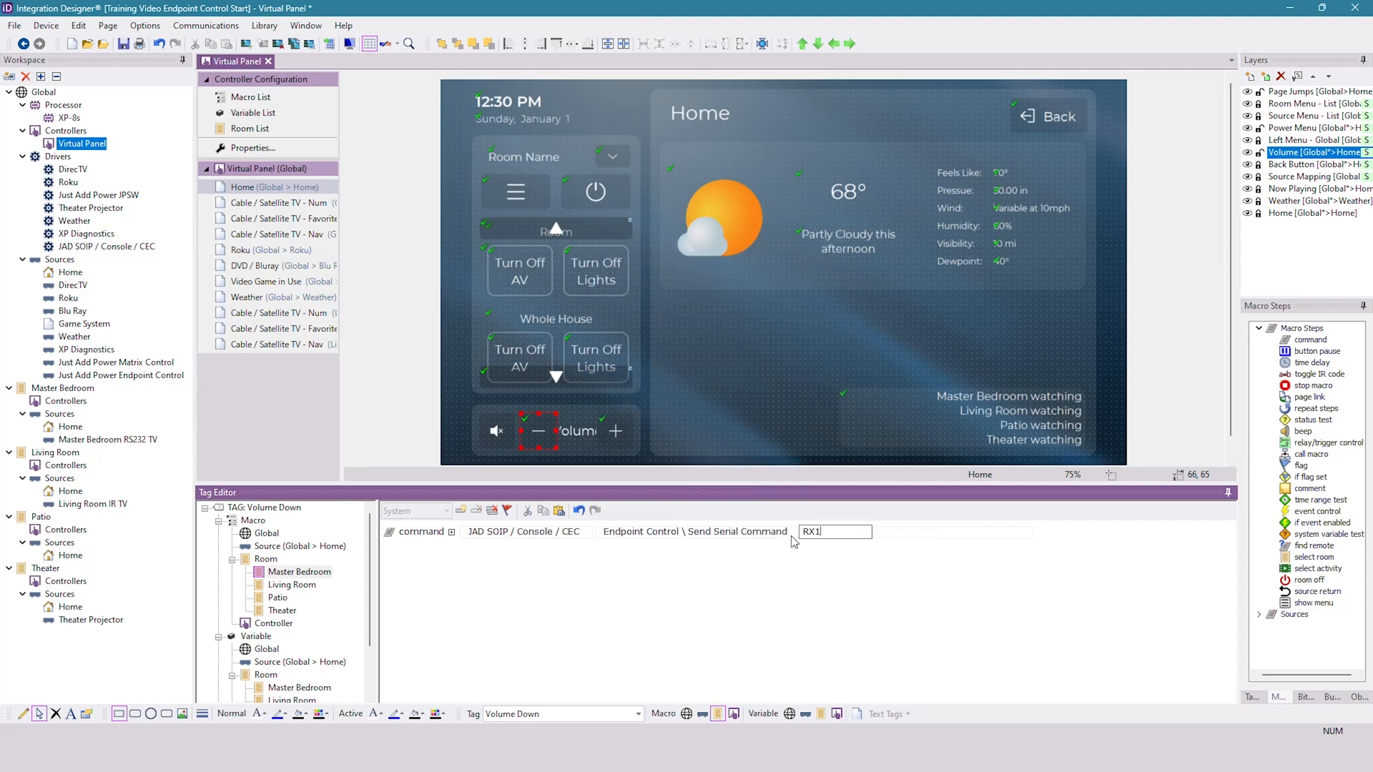
- In the RS-232 Library Manager, switch the Sony's Volume: Down string from hex to escaped text and copy it
left_click(919, 540)
left_click(872, 751)
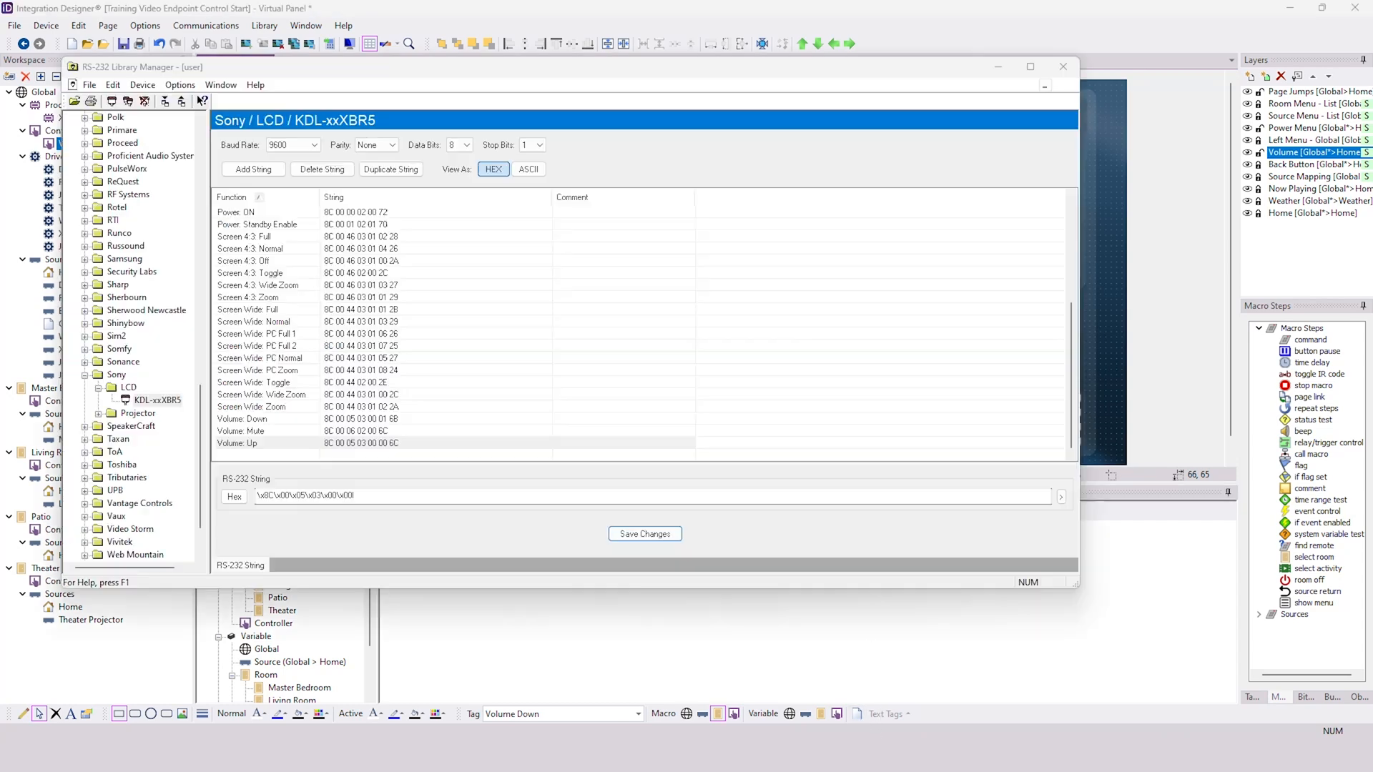
left_click(267, 421)
left_click(234, 496)
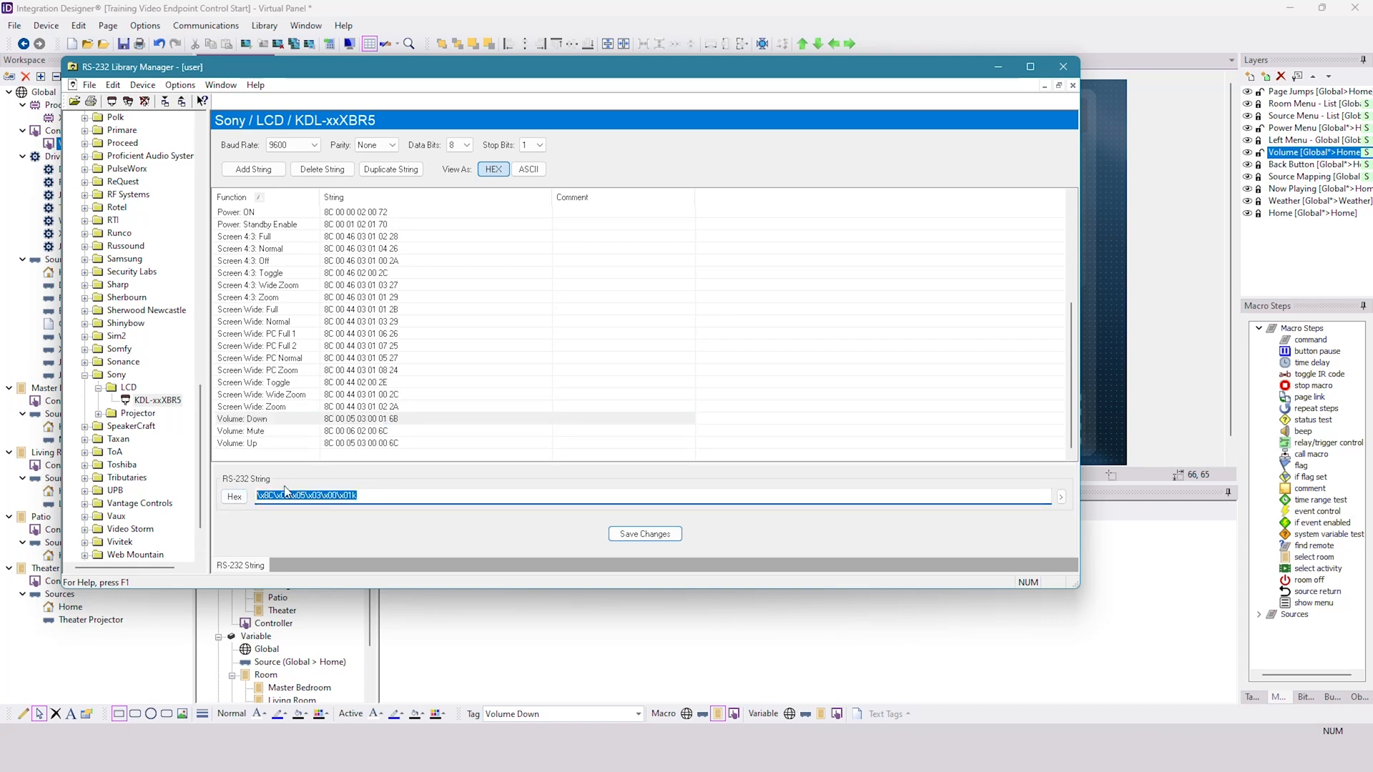
left_click(631, 534)
- Return to Integration Designer and paste the copied Volume: Down string, \x8C\x00\x05\x03\x00\x01k, into the RX1 serial command of the Volume Down macro
left_click(849, 531)
key("ctrl+v")
key("Return")
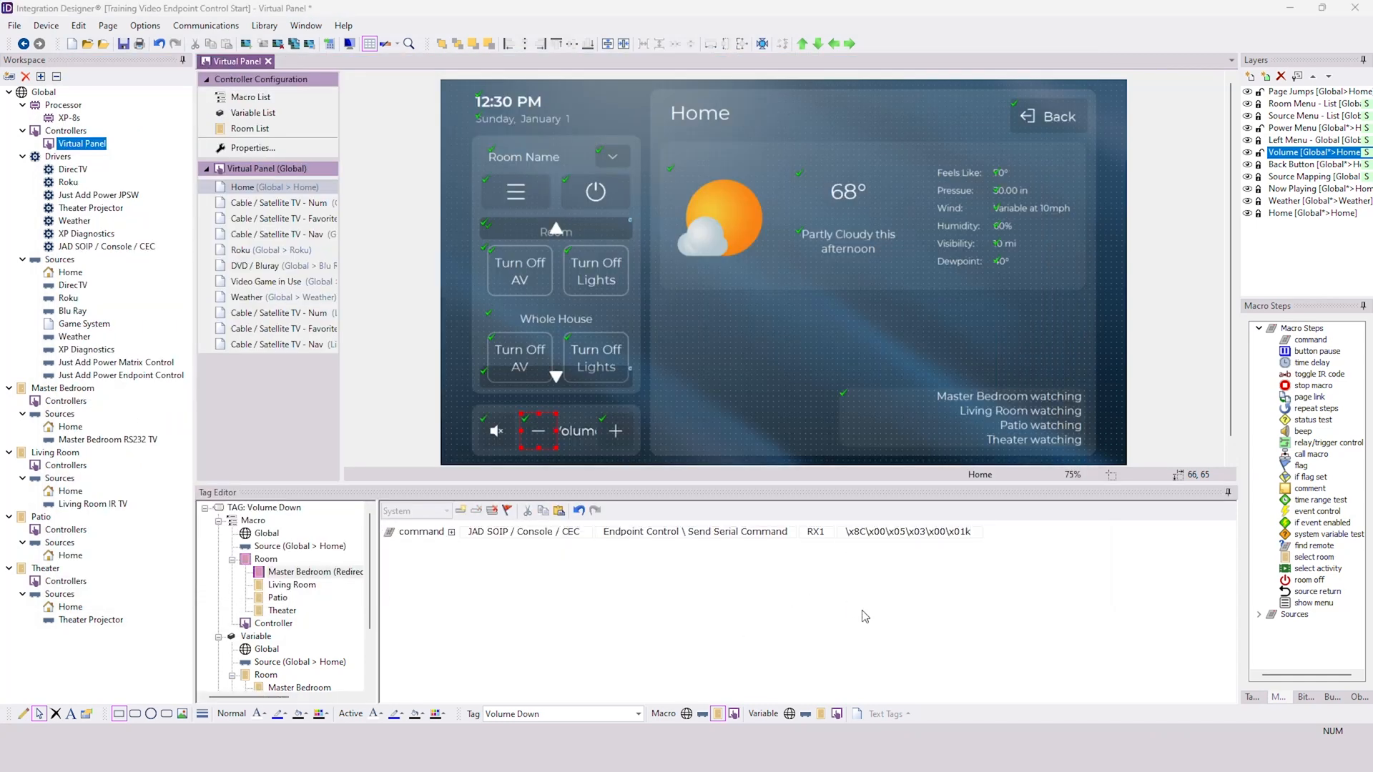
- Open the Mute tag's Master Bedroom macro
left_click(498, 433)
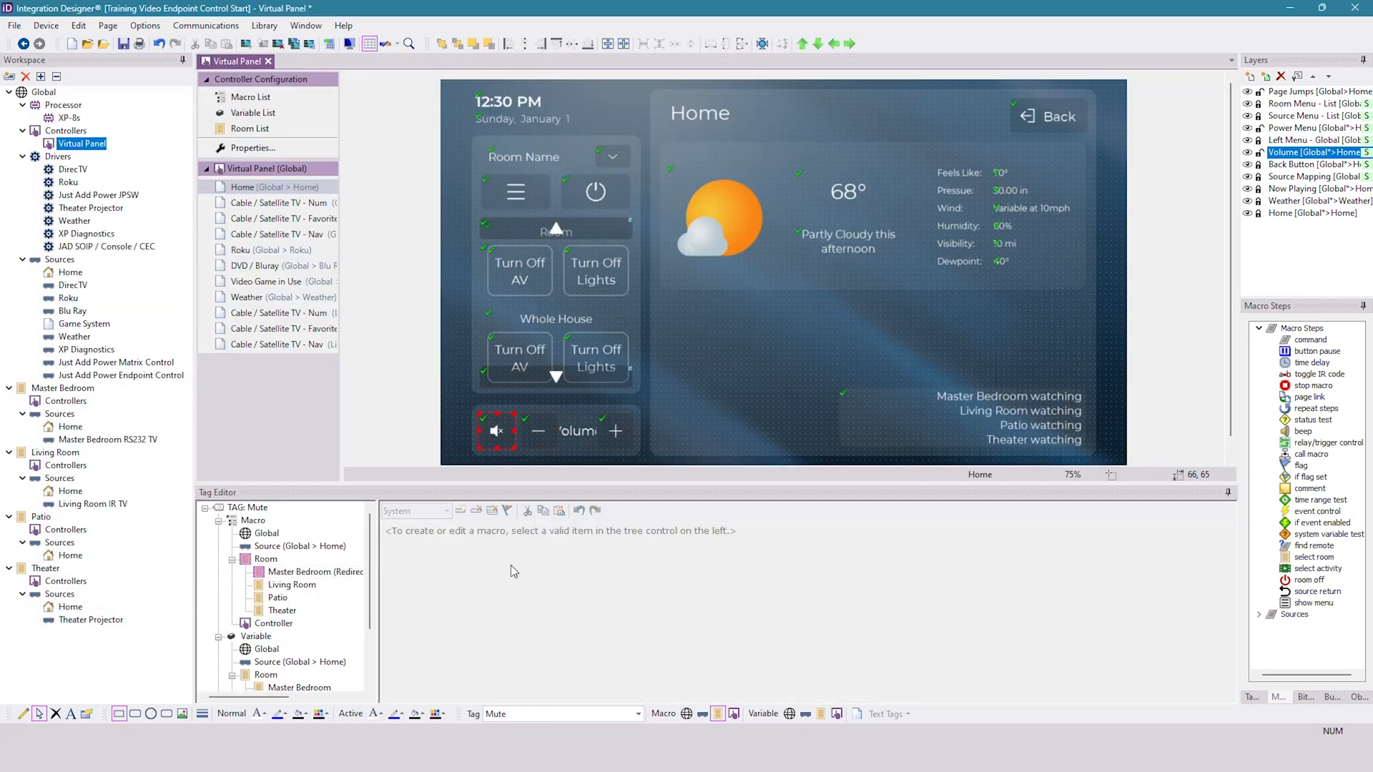
left_click(316, 572)
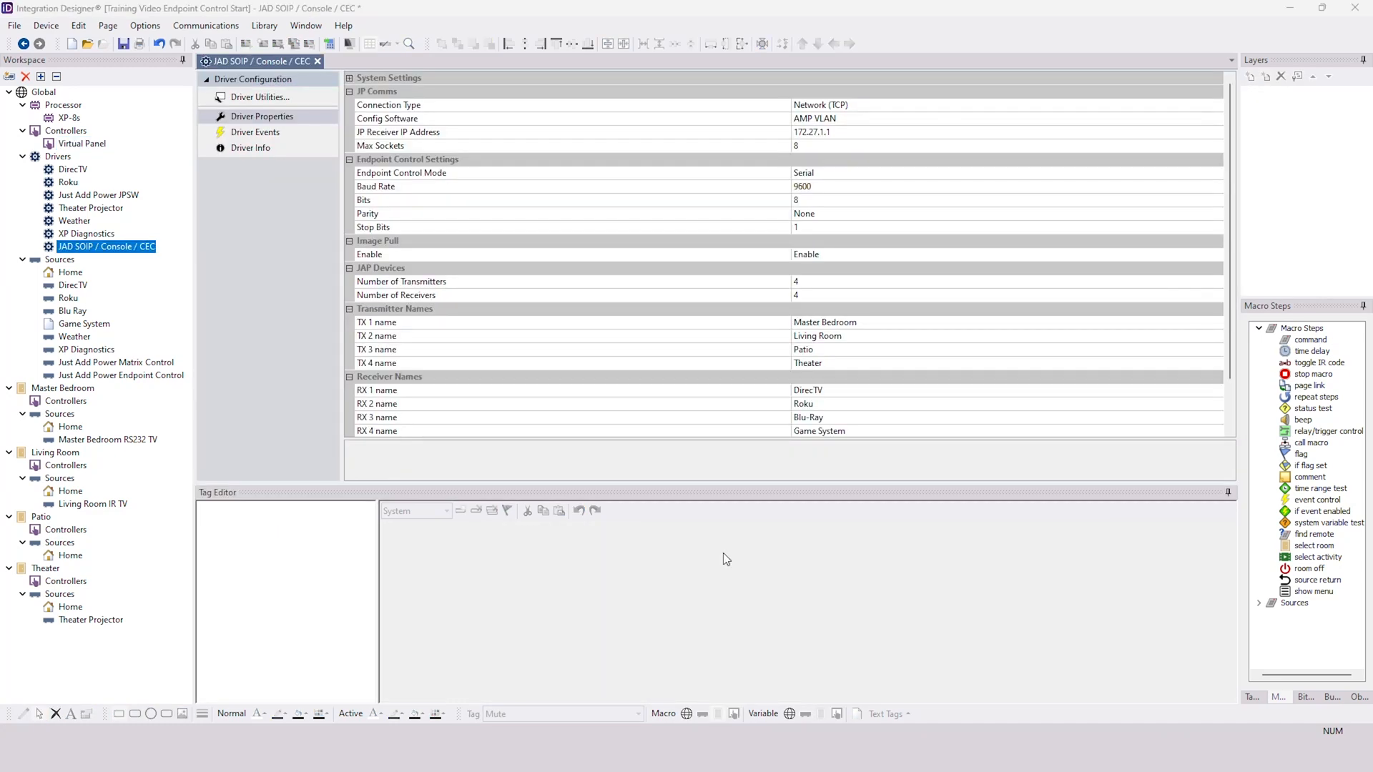
- Try IRV2 as the Endpoint Control Mode of the JAD SOIP / Console / CEC driver and return it to Serial
left_click(882, 172)
left_click(926, 172)
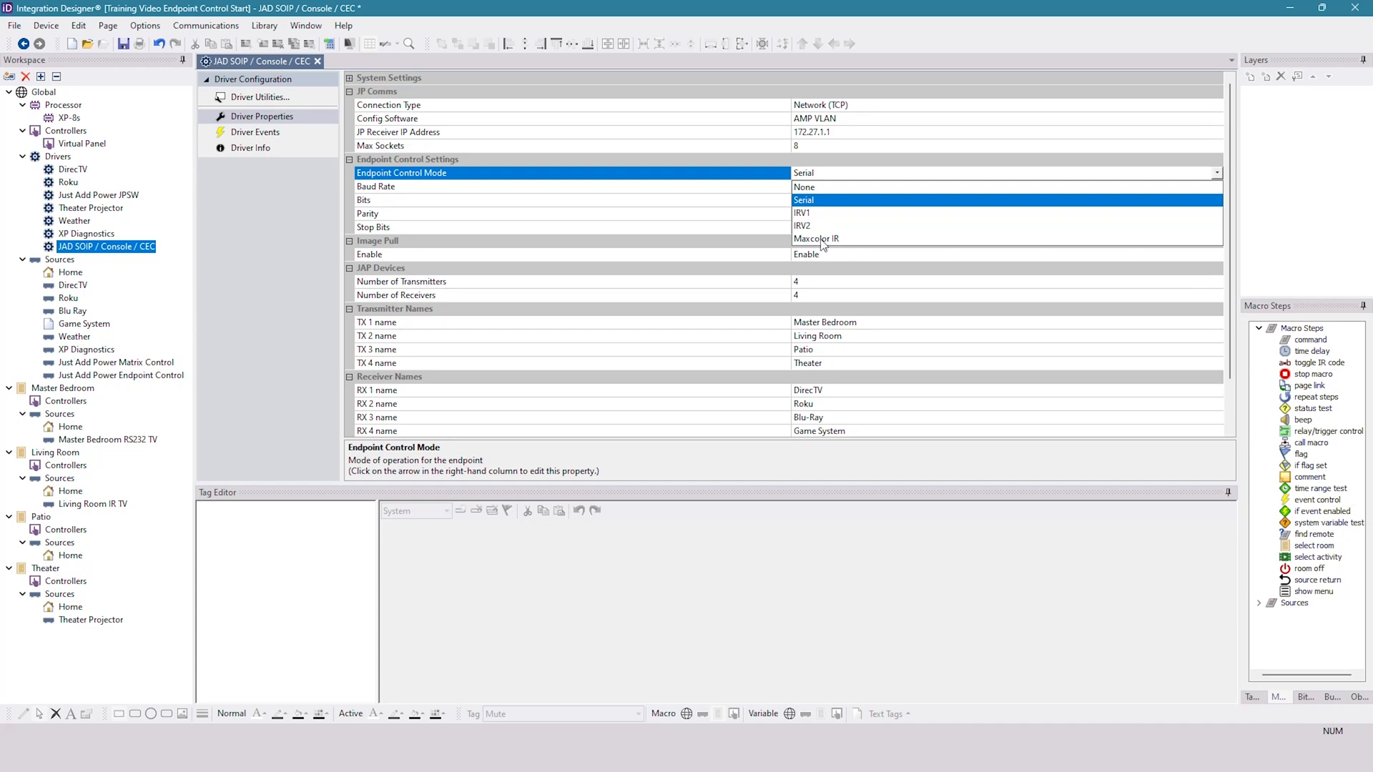
left_click(802, 226)
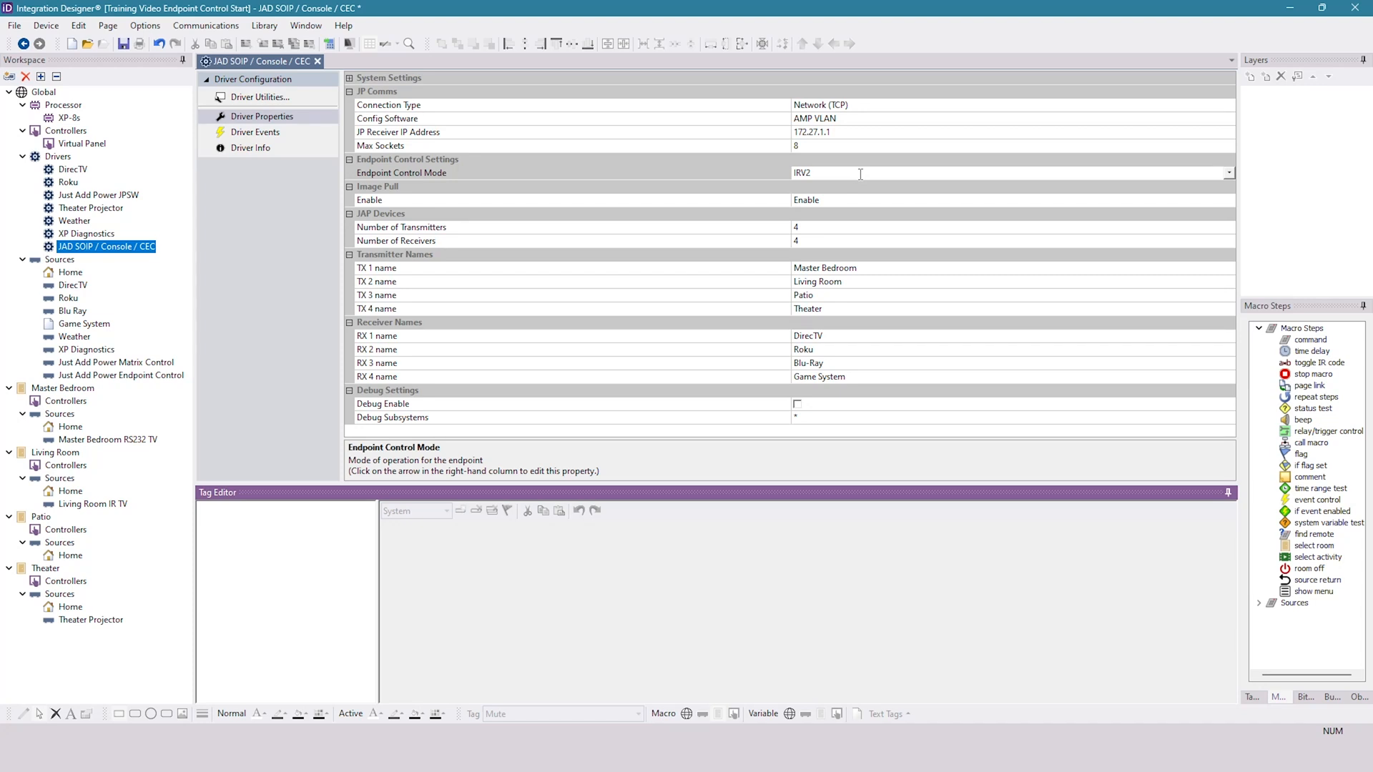
left_click(1231, 173)
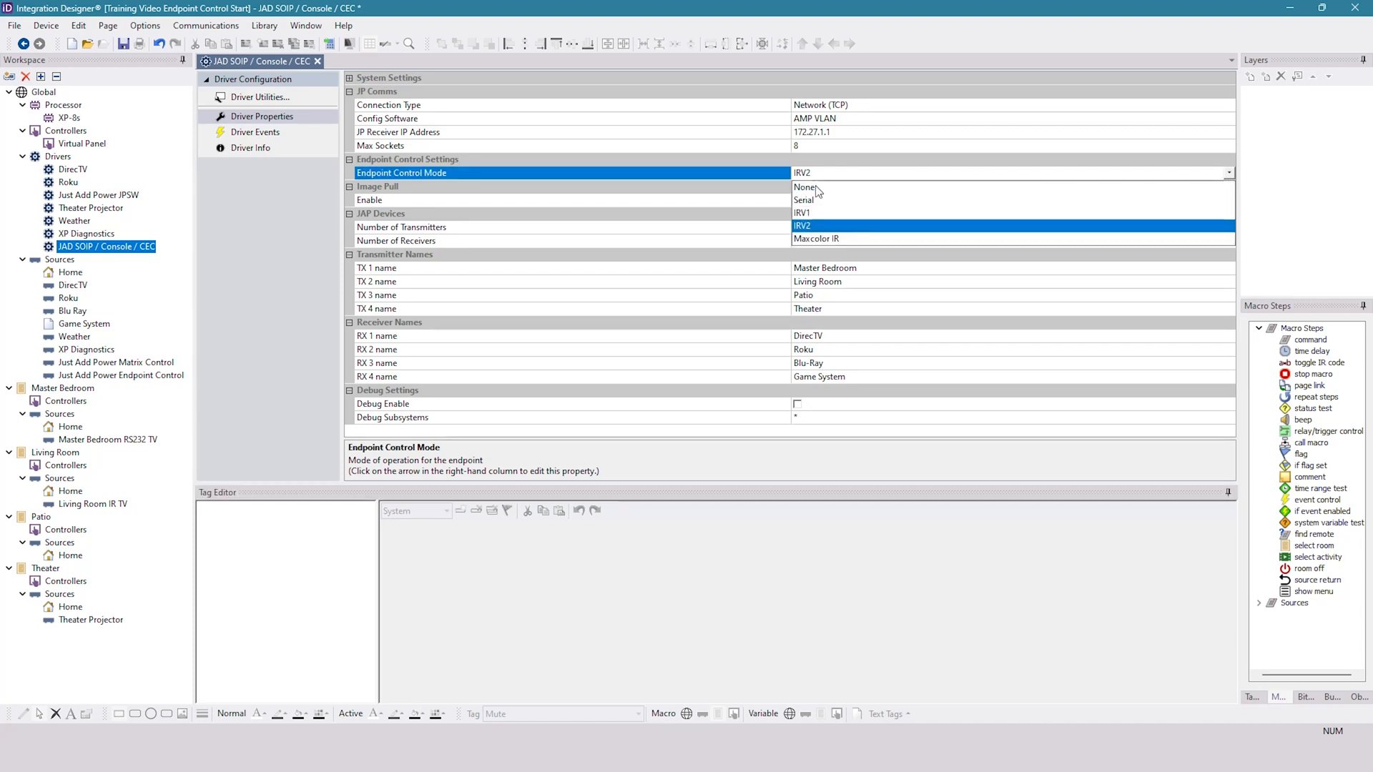
left_click(816, 203)
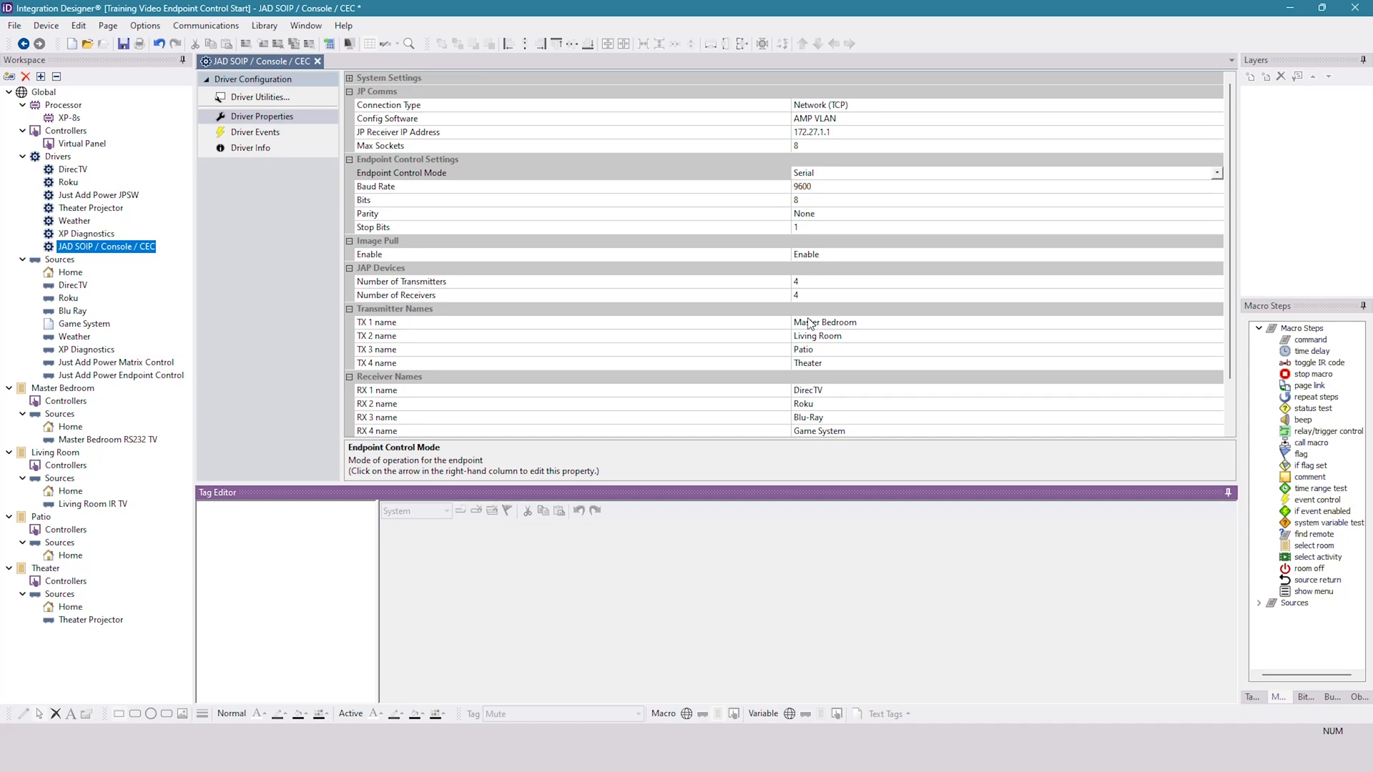
- Add a second global JAD SOIP / Console / CEC driver from the USER library, naming the device Just Add Power IR Control
left_click(50, 28)
left_click(77, 50)
left_click(634, 245)
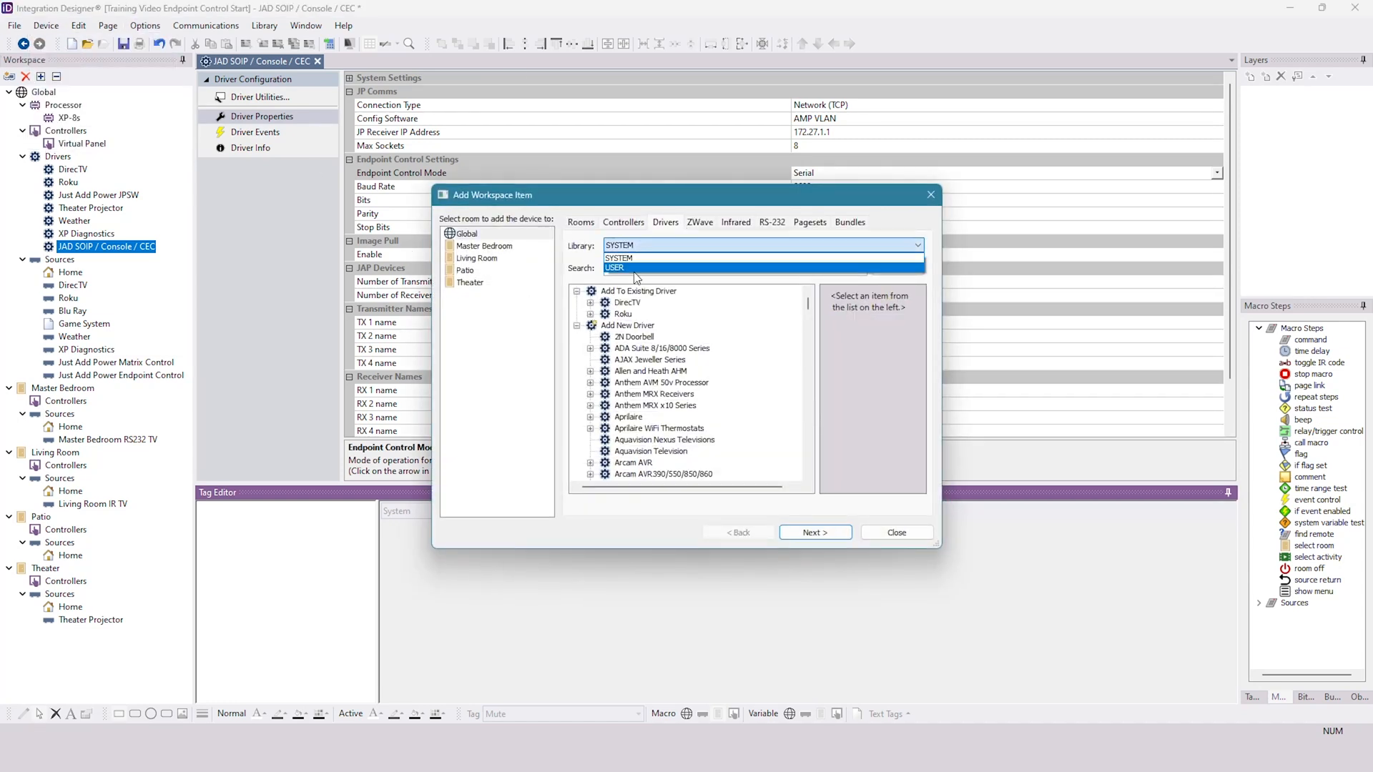
left_click(634, 269)
left_click(659, 405)
left_click(784, 536)
type("Just Add Power ")
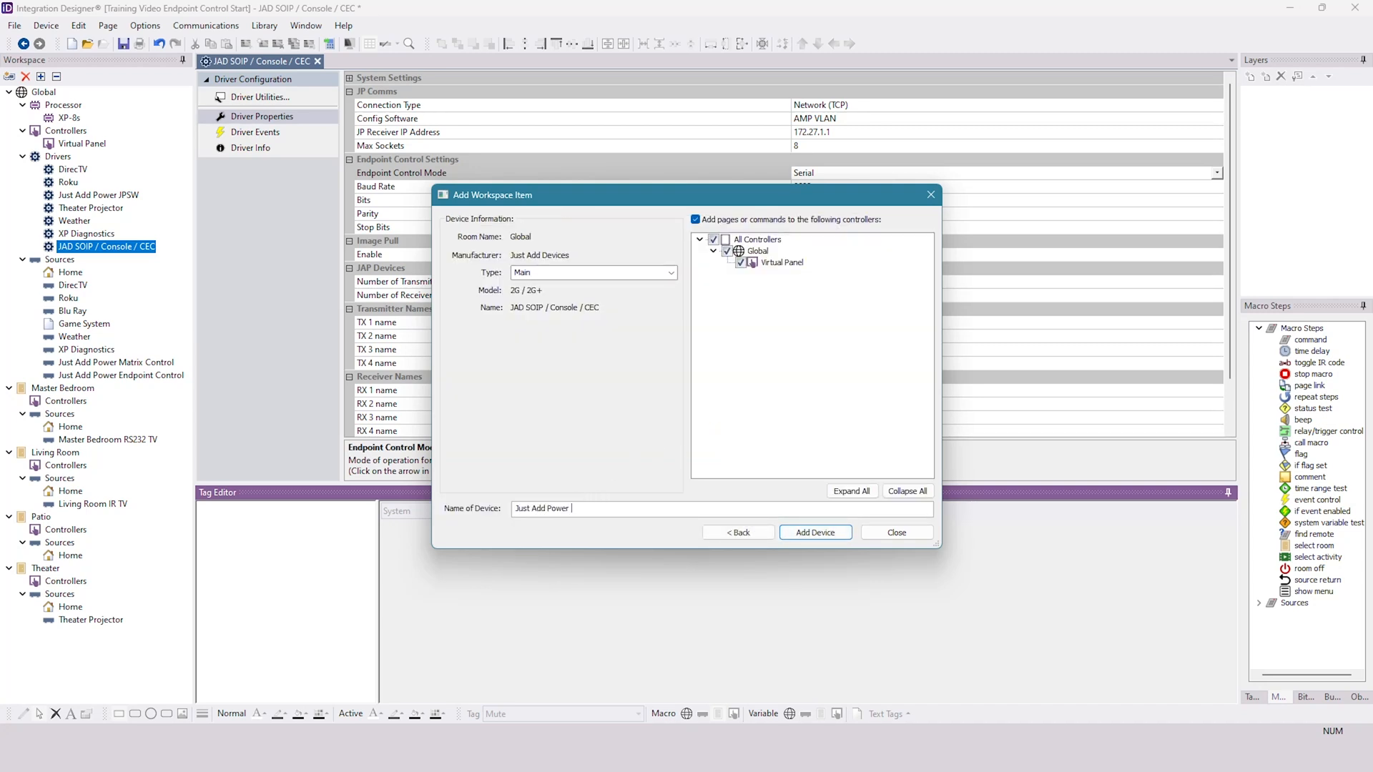
type("IR Control")
key("Return")
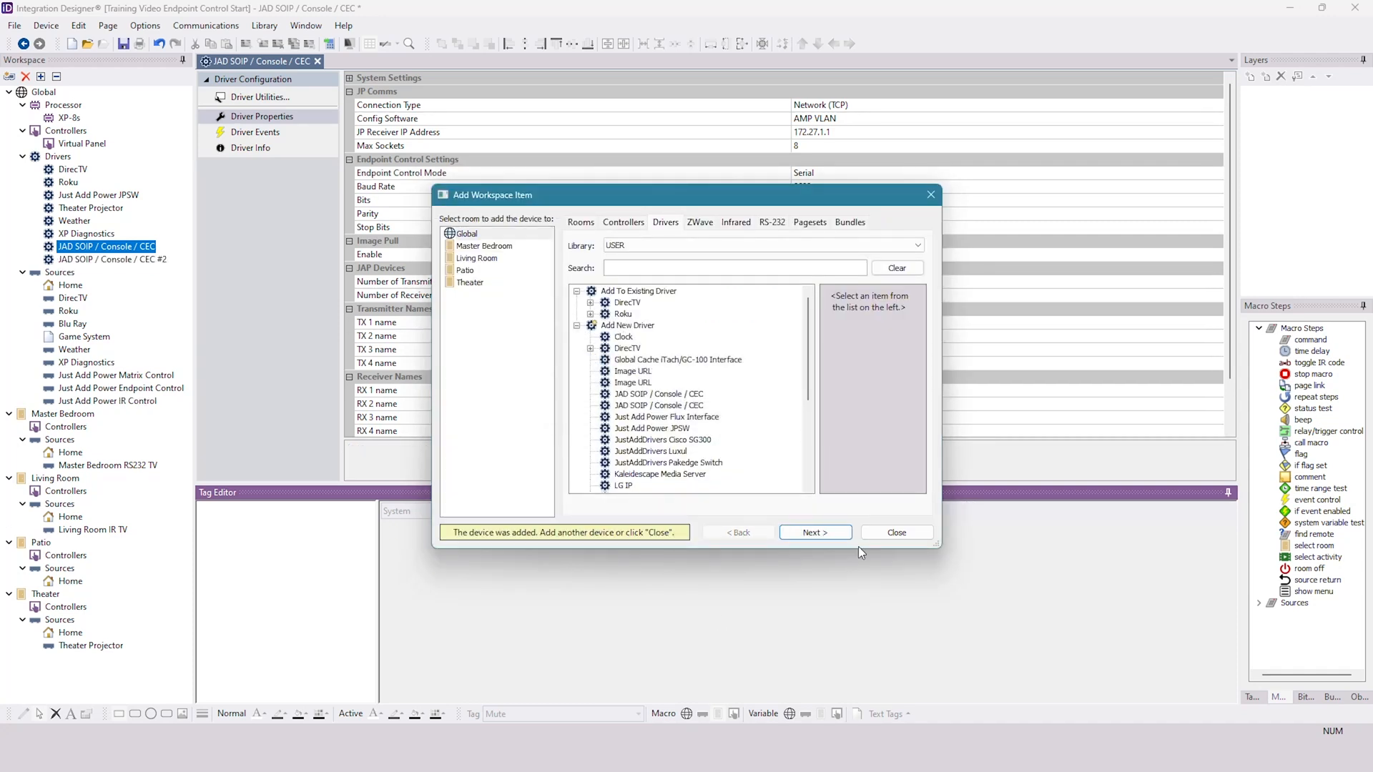
left_click(921, 532)
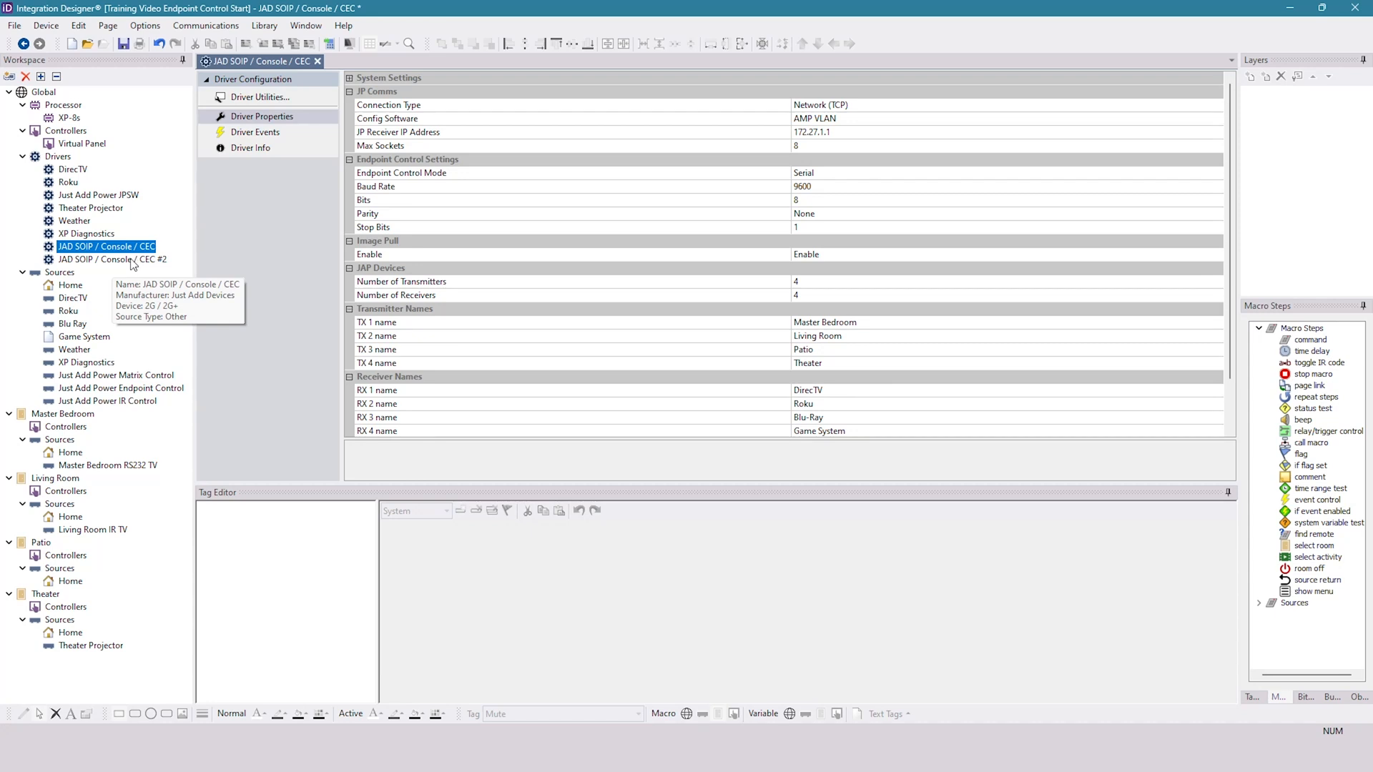
- Open the driver properties of JAD SOIP / Console / CEC #2 and review its RX 1 and RX 2 names
key("Up")
key("Down")
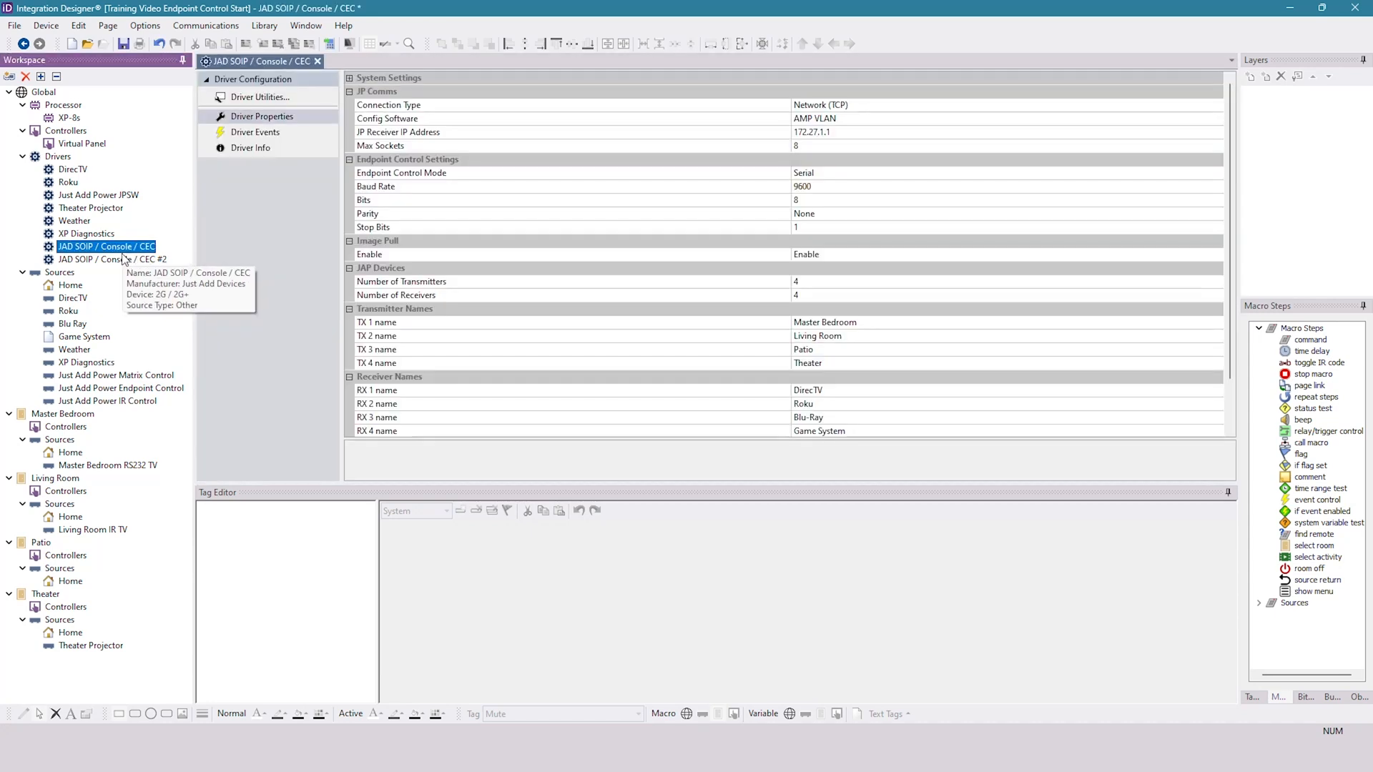
left_click(125, 259)
left_click(275, 117)
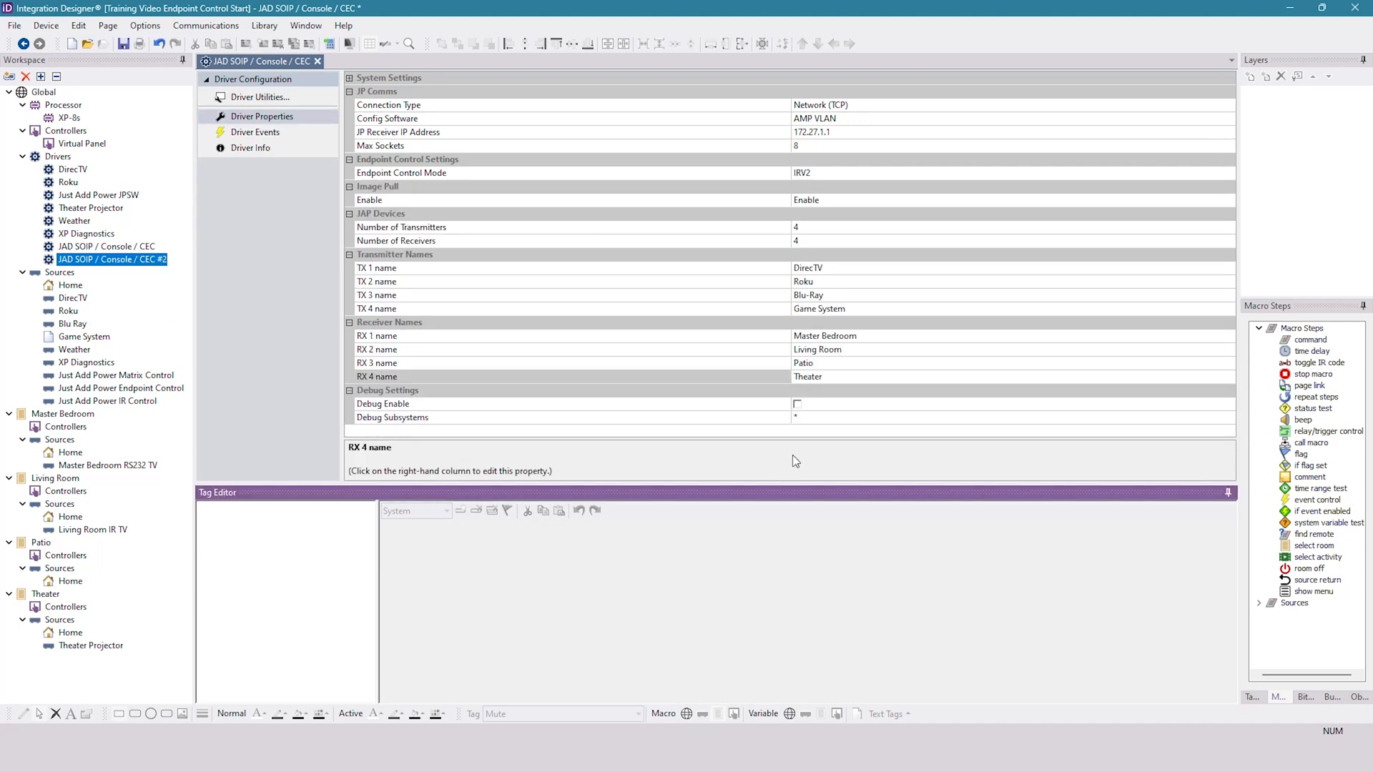
left_click(823, 336)
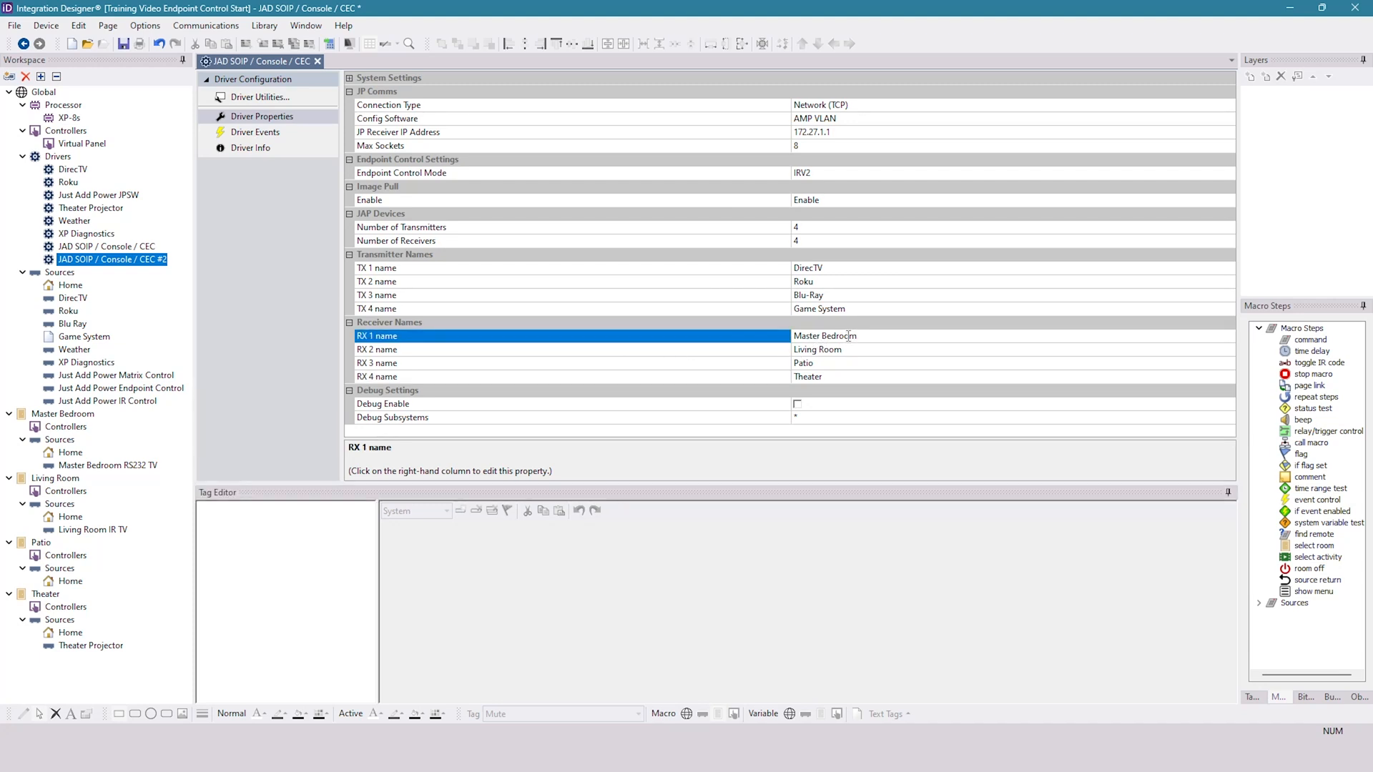
left_click(794, 336)
left_click(370, 336)
left_click(760, 353)
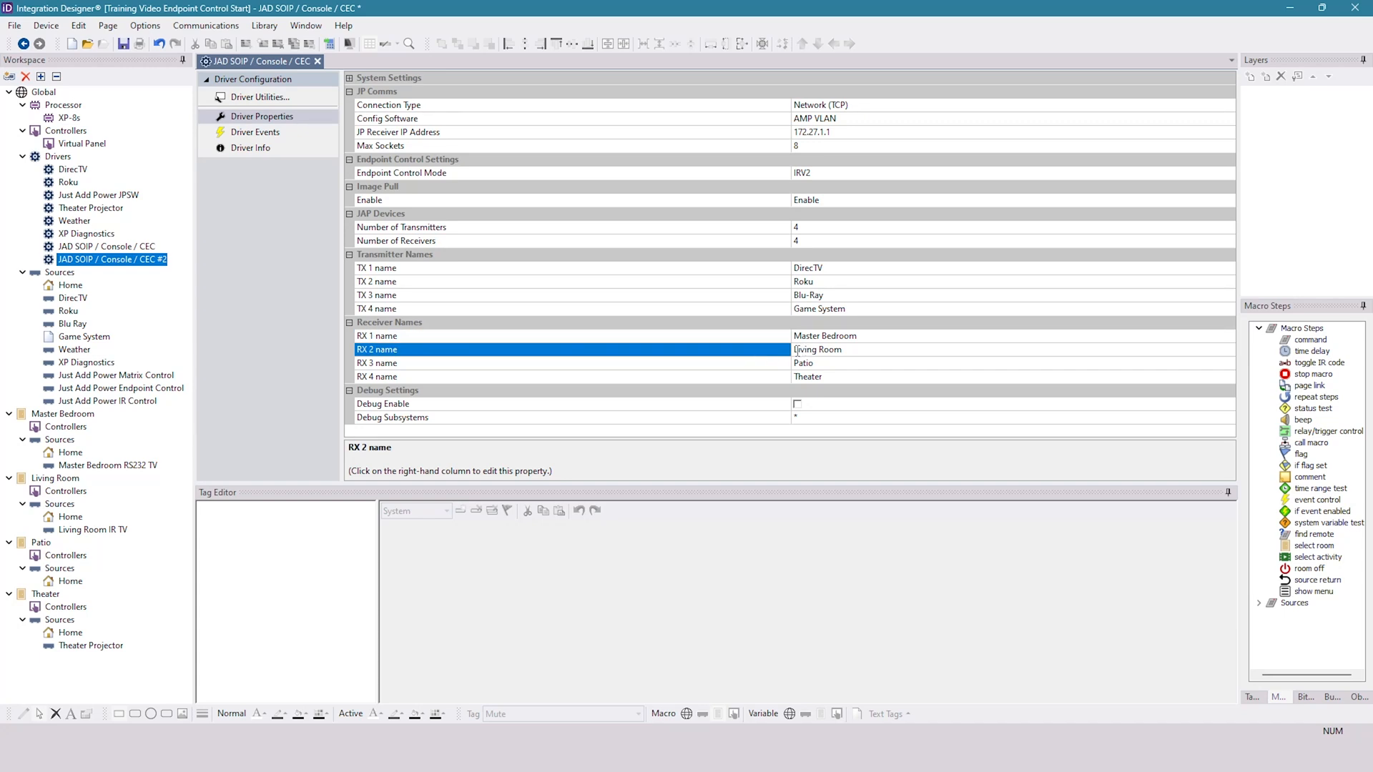
- View the Living Room IR TV source and open the Living Room's activities with the DirecTV activity selected
mouse_move(88, 534)
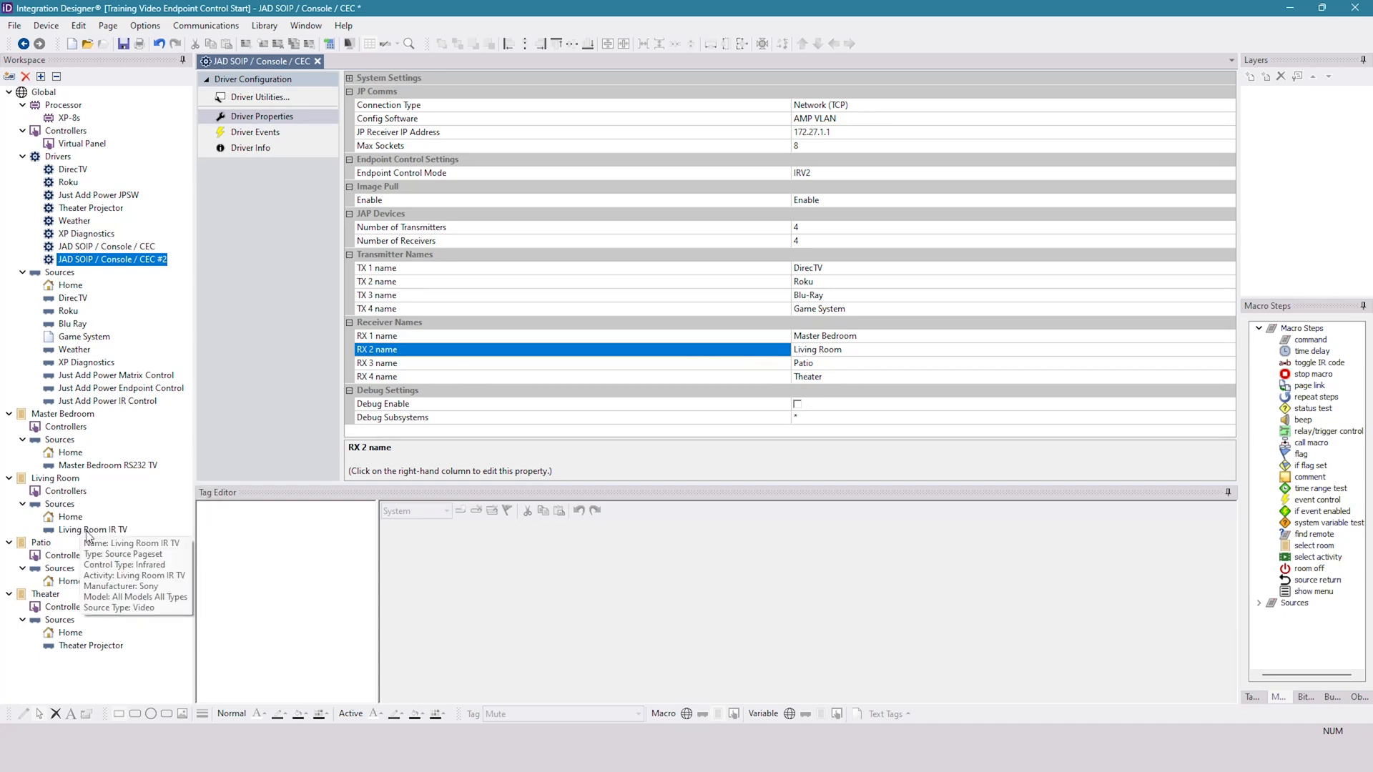
left_click(85, 531)
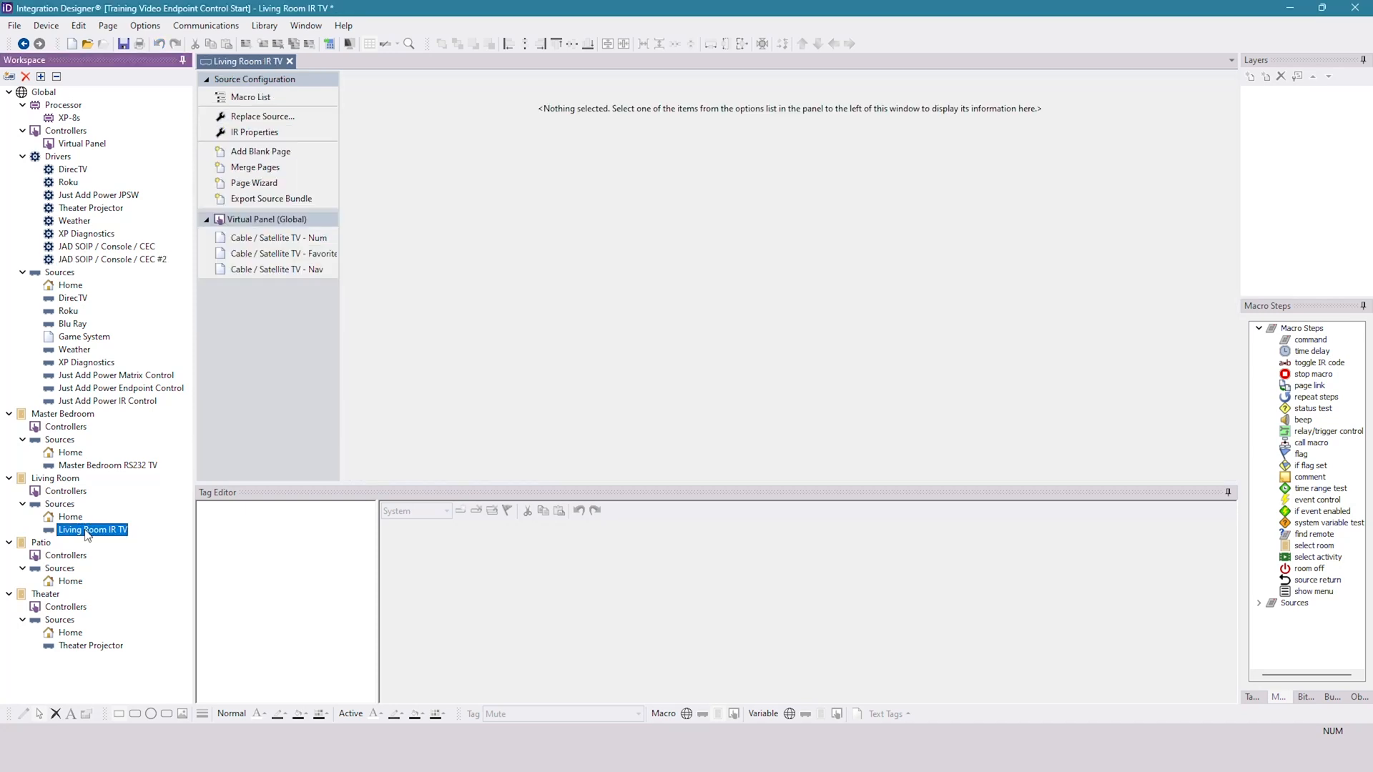
mouse_move(99, 540)
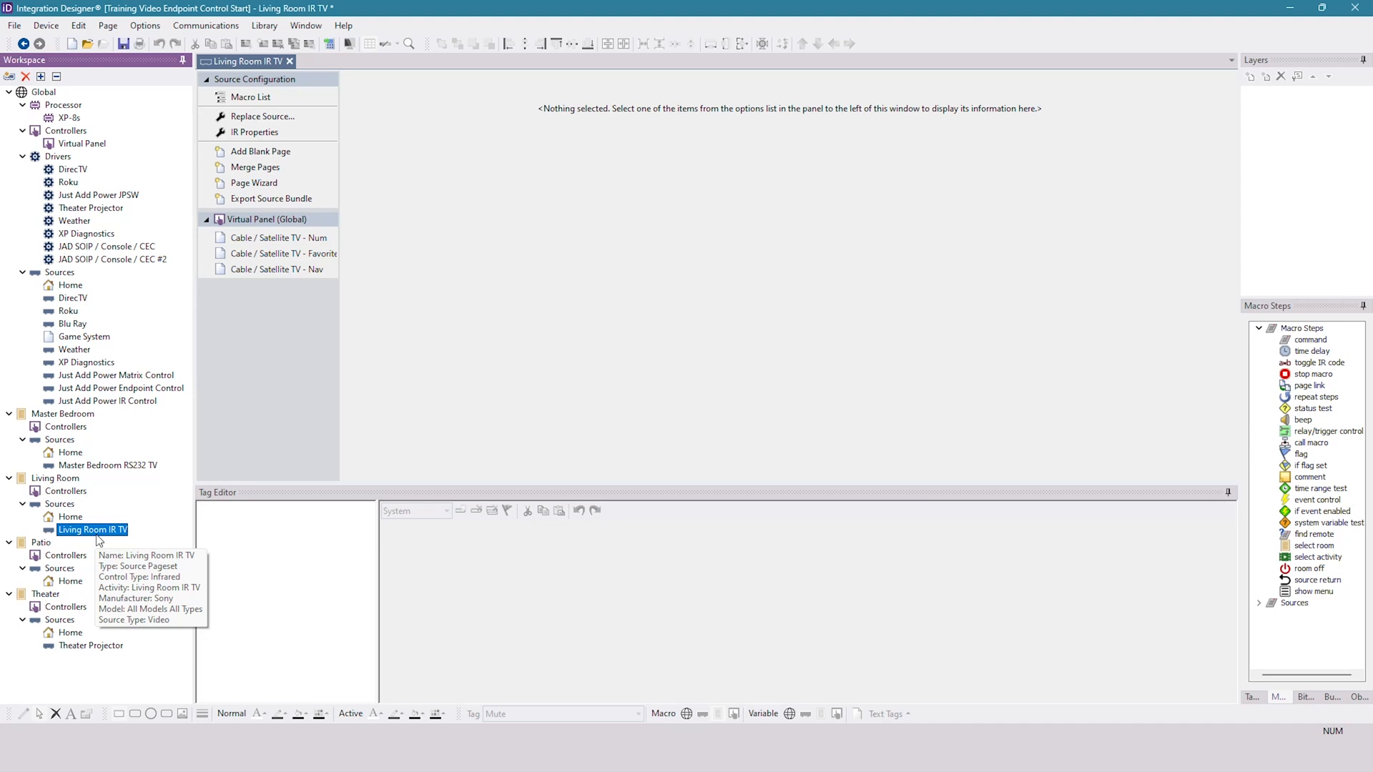
left_click(63, 481)
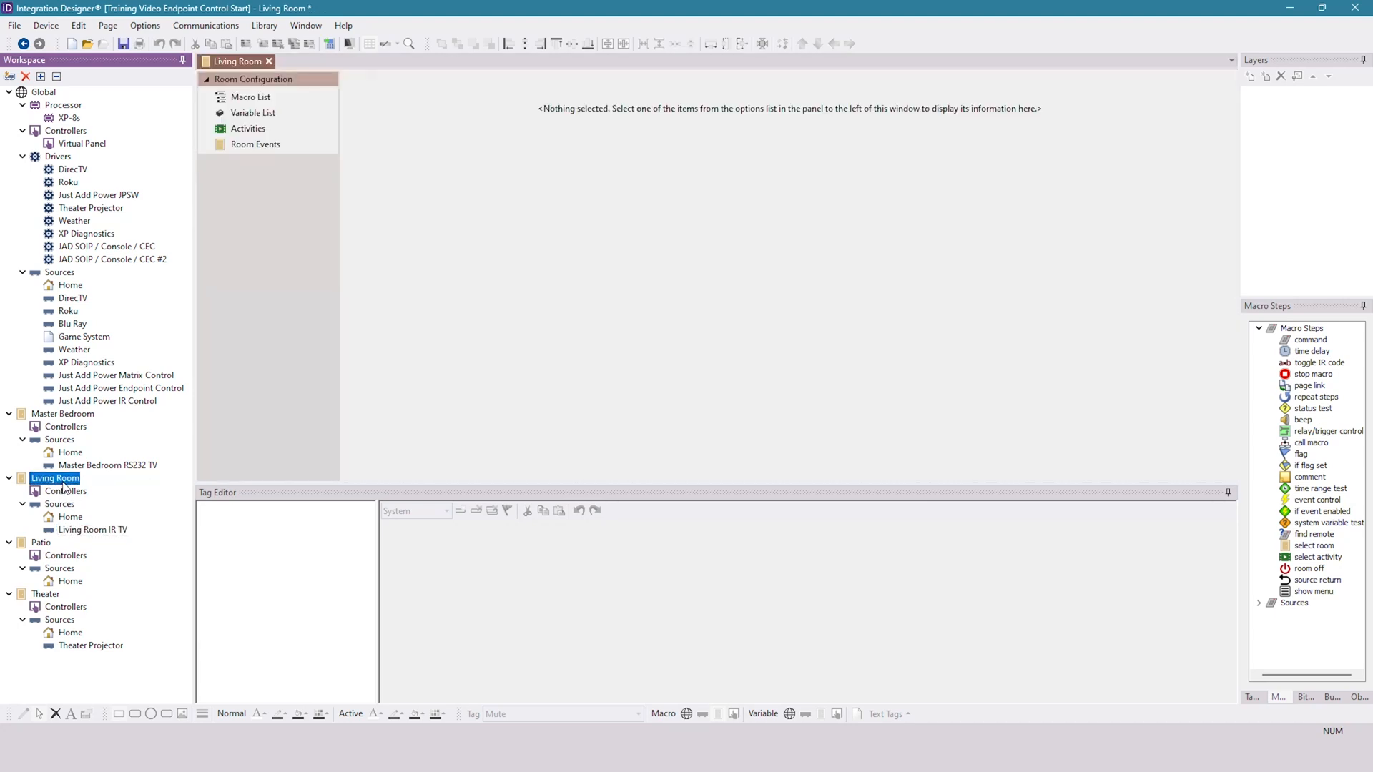
left_click(273, 131)
left_click(544, 116)
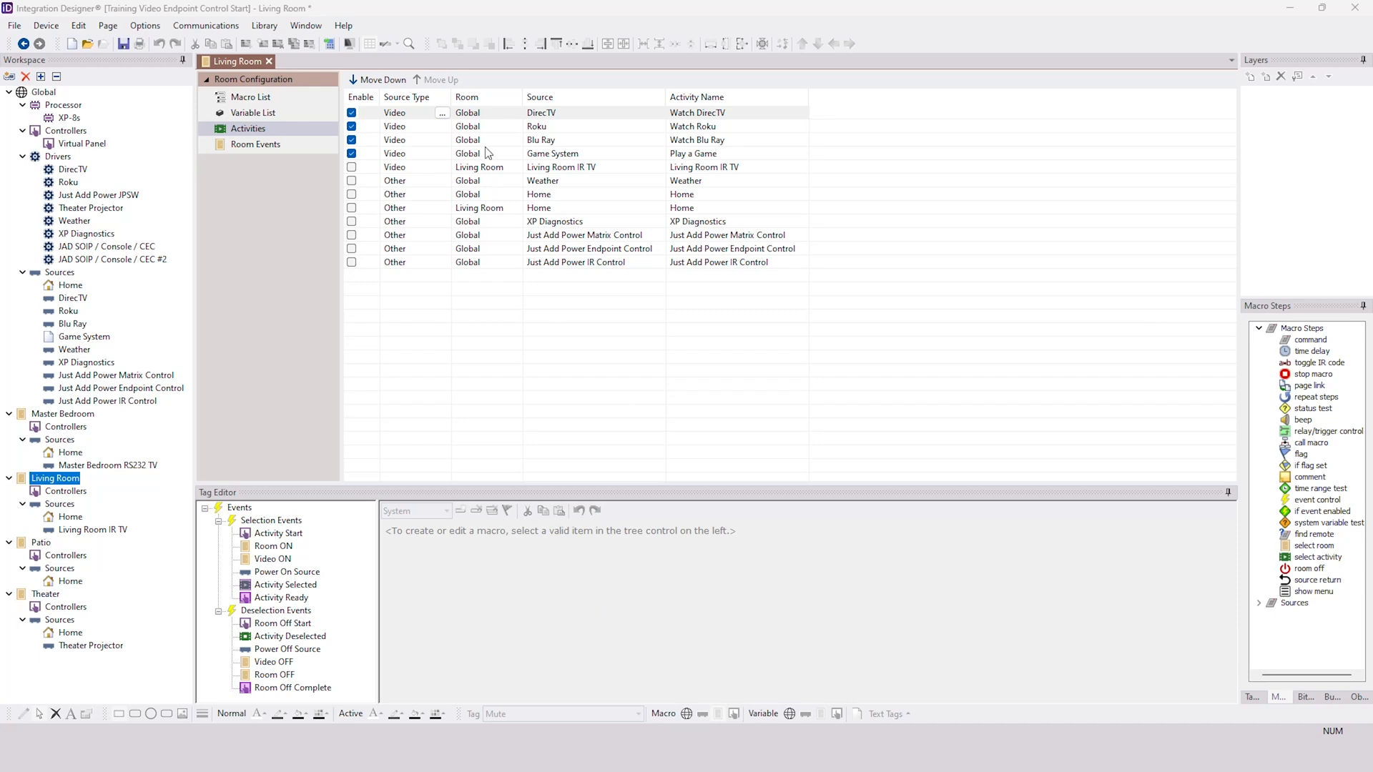
- Try adding a Living Room IR TV command to the Living Room's Video ON macro, browse its functions, and delete the command
left_click(273, 560)
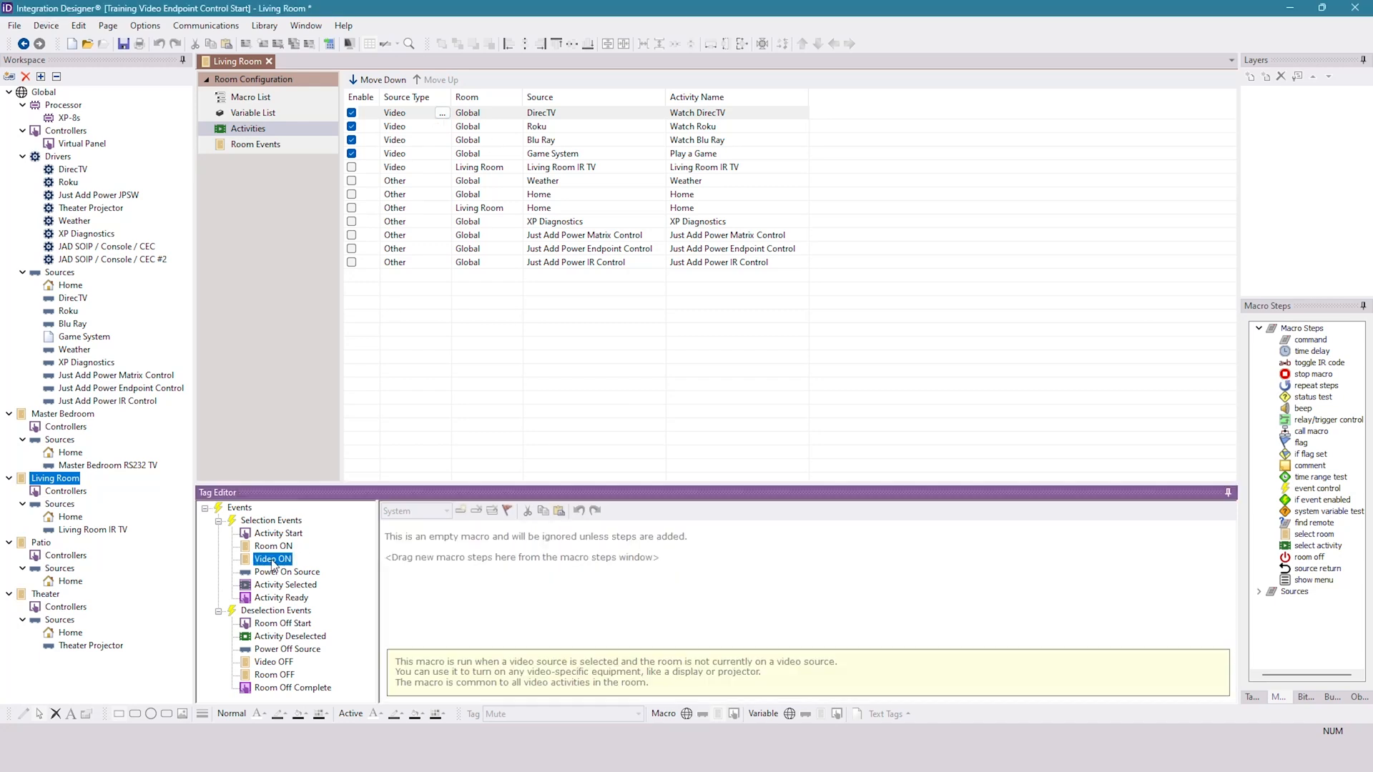
left_click_drag(1314, 346, 664, 593)
left_click(527, 531)
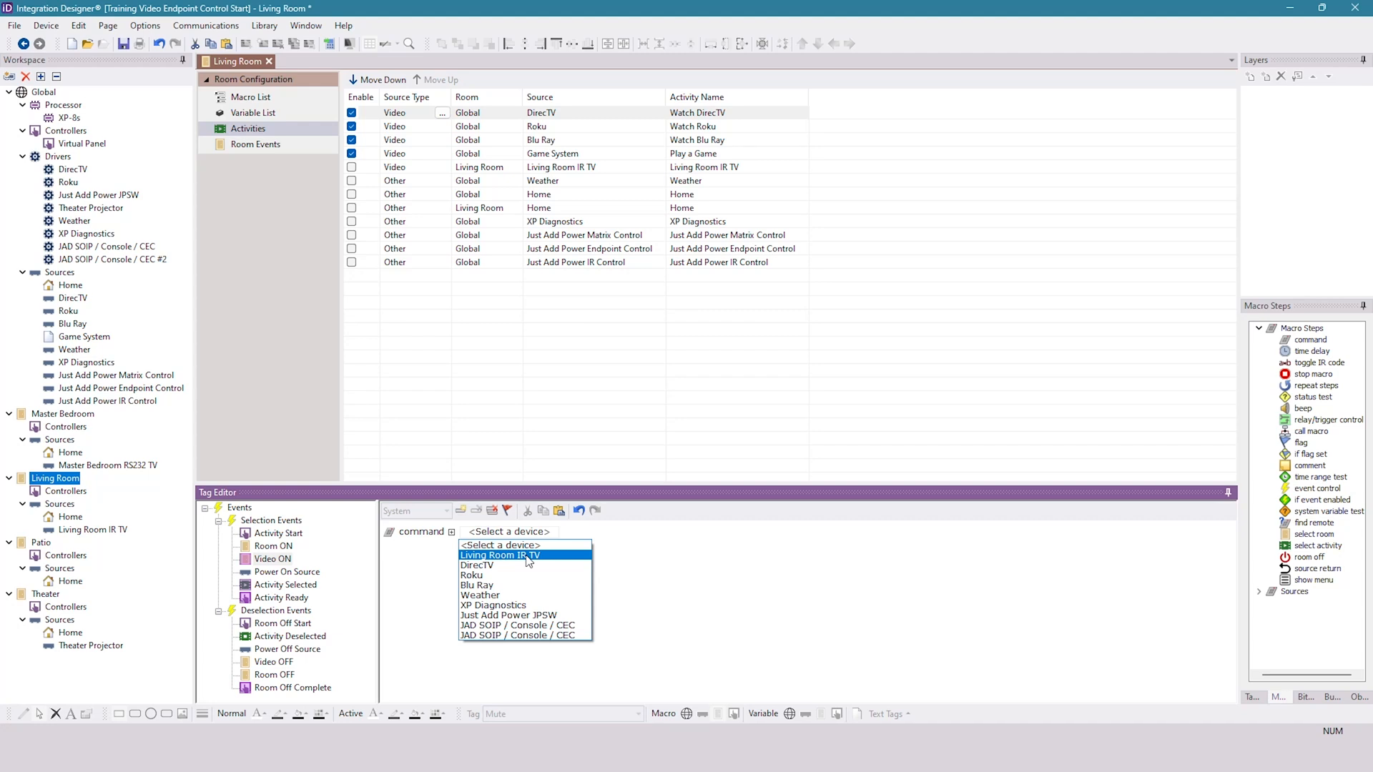
left_click(528, 557)
left_click(615, 531)
scroll(636, 386, "down", 5)
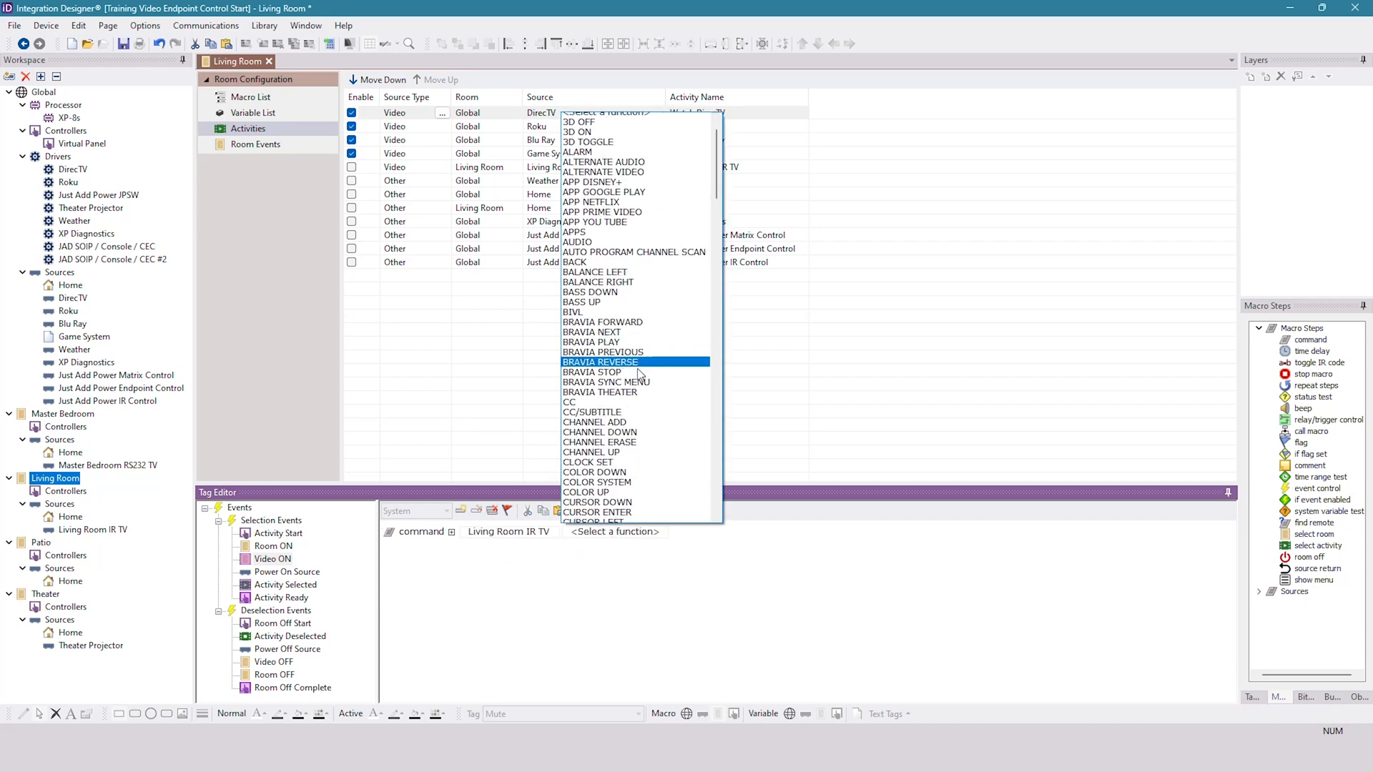
scroll(635, 383, "down", 3)
left_click(643, 624)
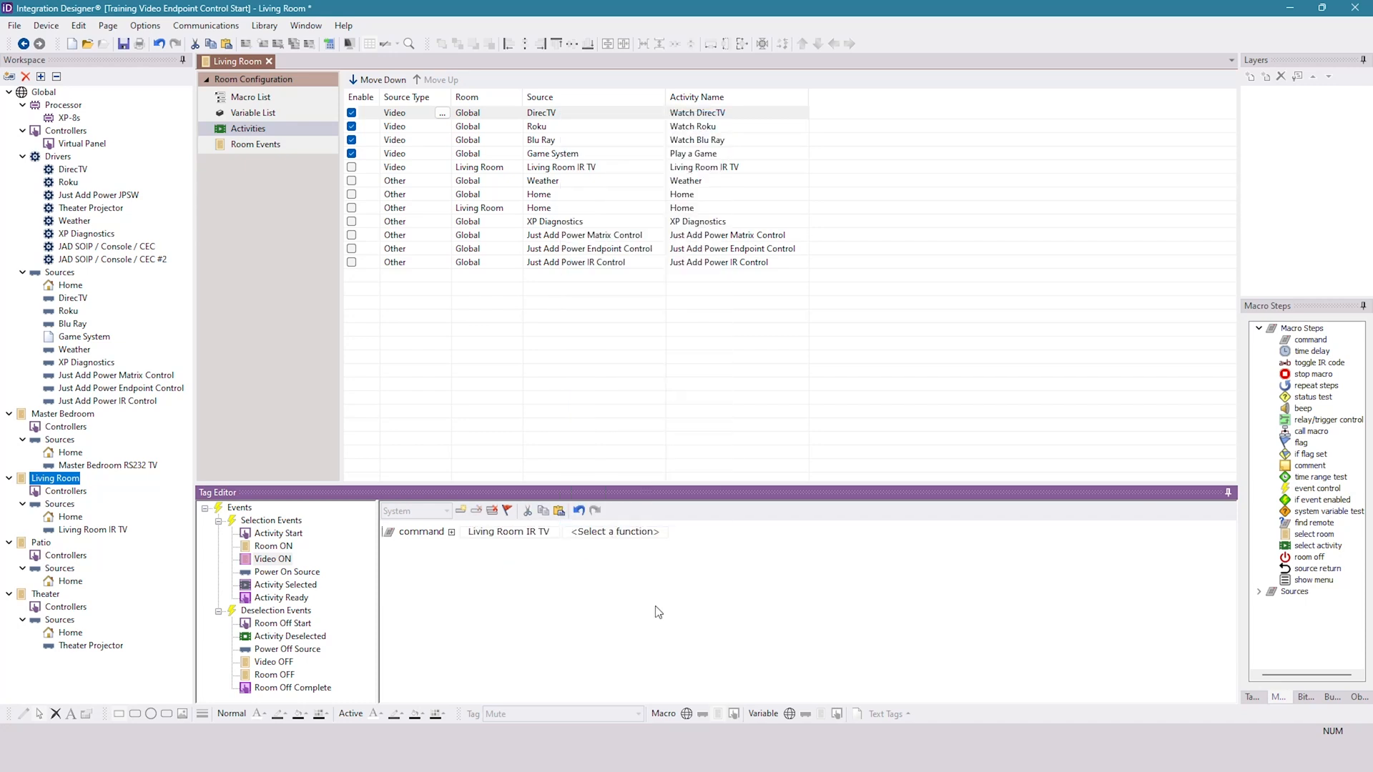
left_click(476, 512)
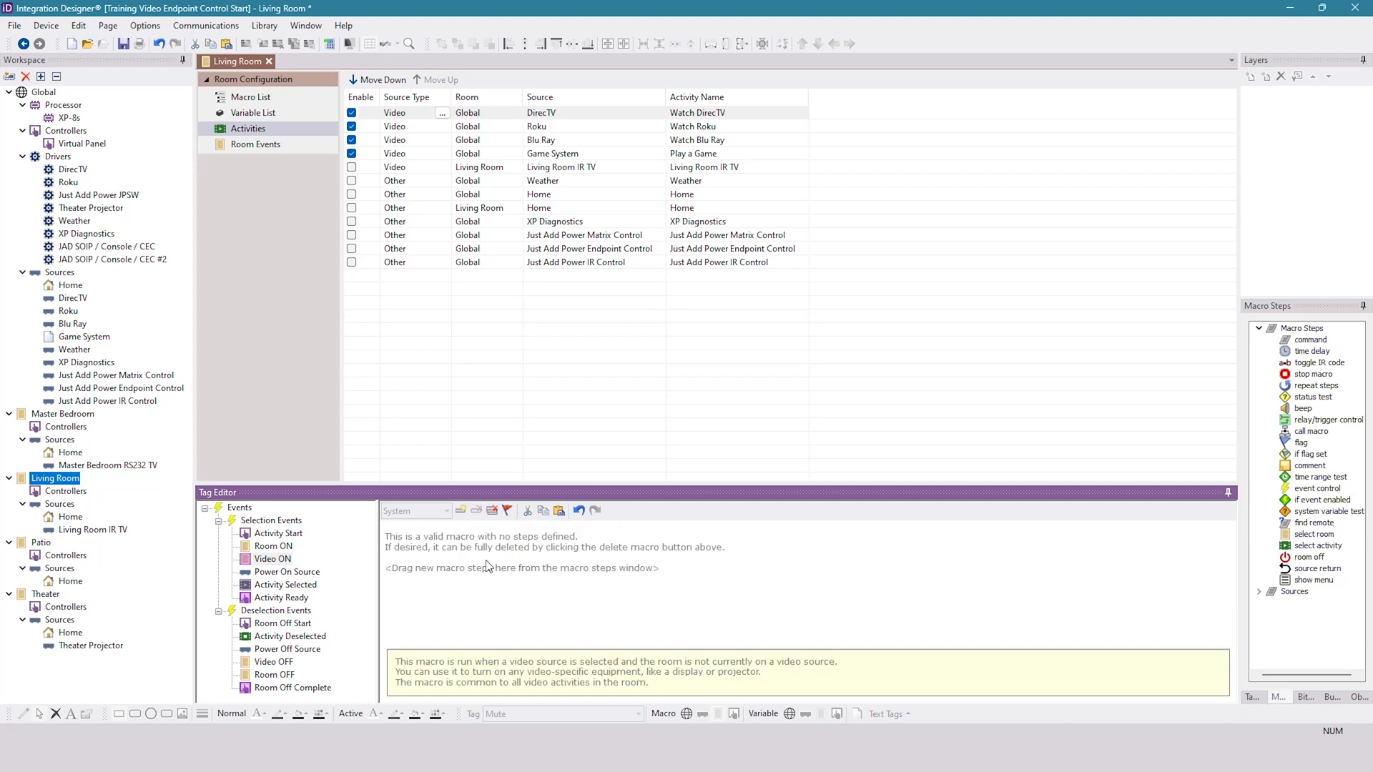
- Add a new command step to the Living Room's Video ON macro and show its available devices
left_click(270, 560)
left_click_drag(1306, 341, 549, 541)
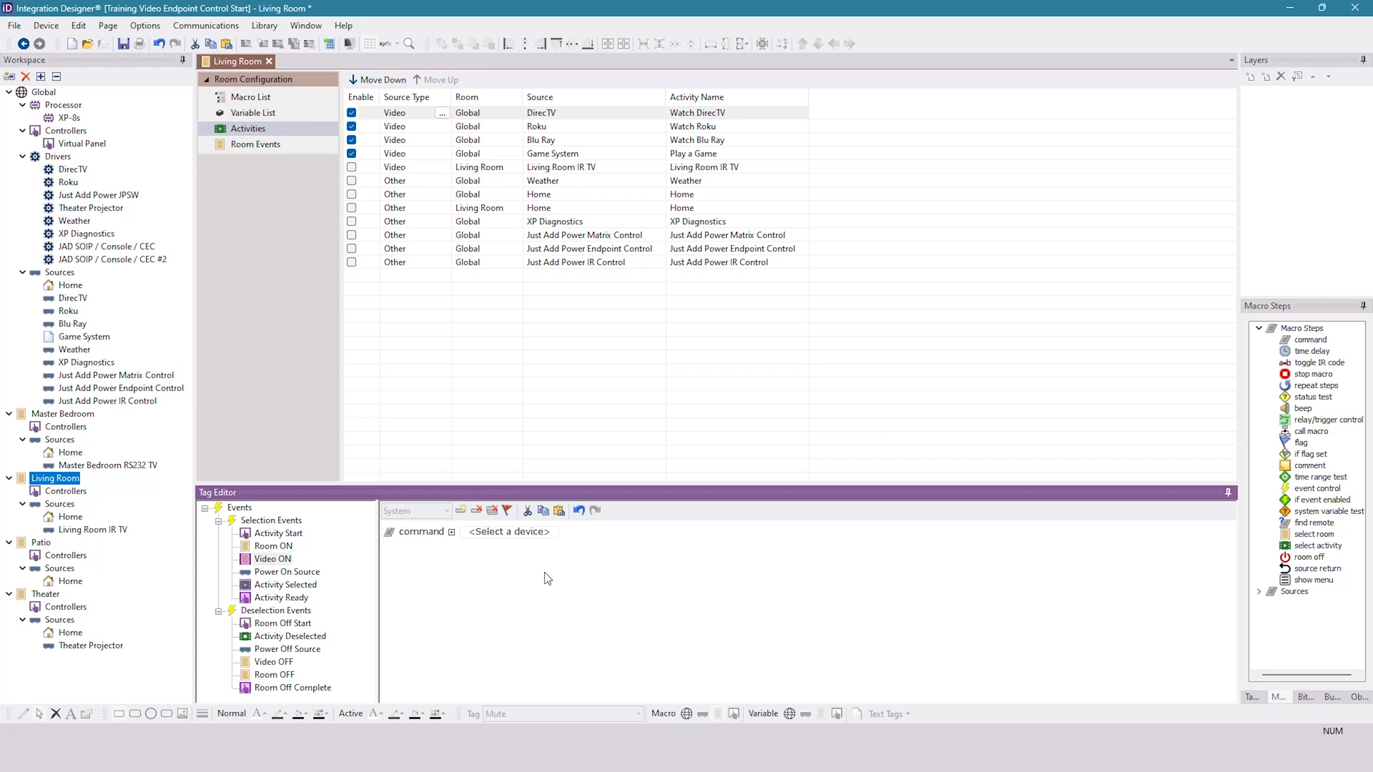
left_click(532, 536)
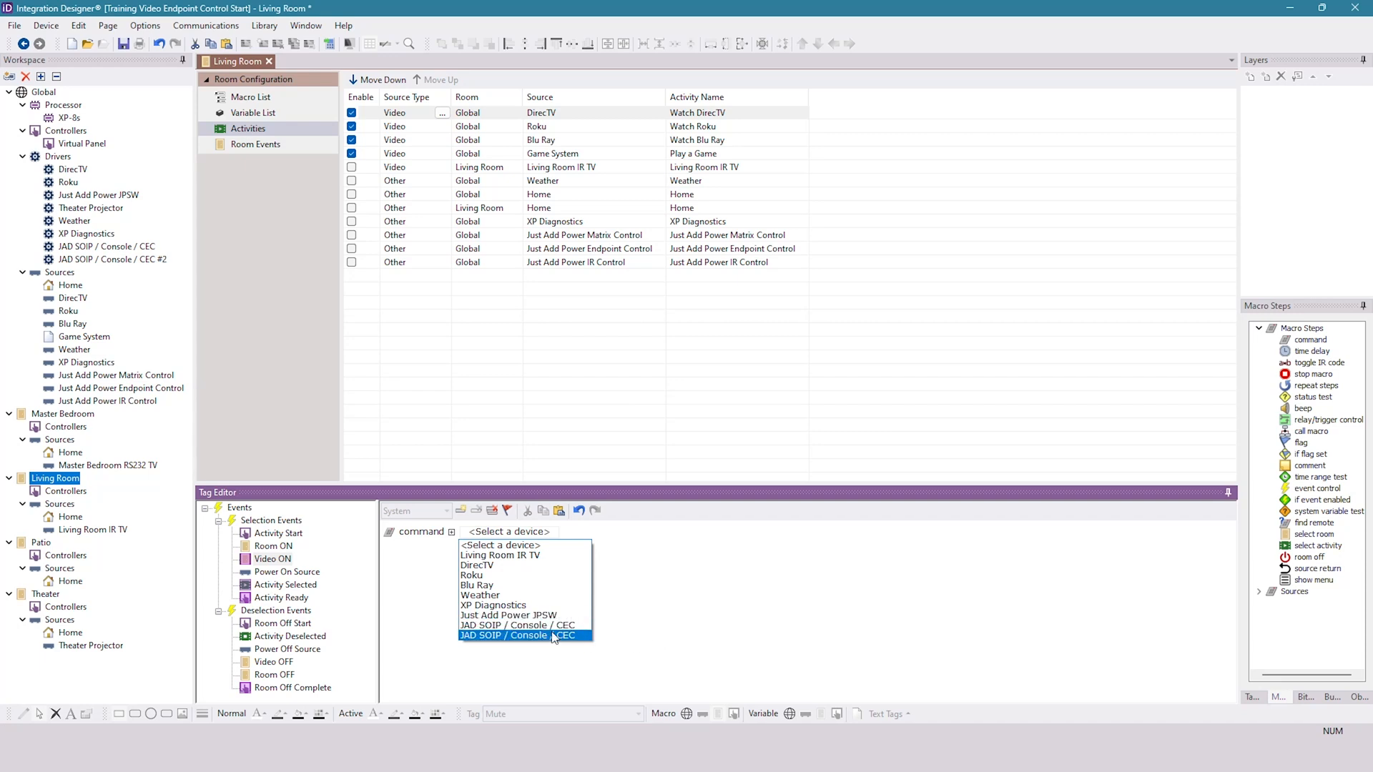
- Rename the JAD SOIP / Console / CEC #2 driver as JAD IR
left_click(102, 259)
right_click(101, 261)
left_click(133, 272)
left_click(669, 370)
key("BackSpace")
key("BackSpace")
key("BackSpace")
left_click_drag(670, 369, 572, 367)
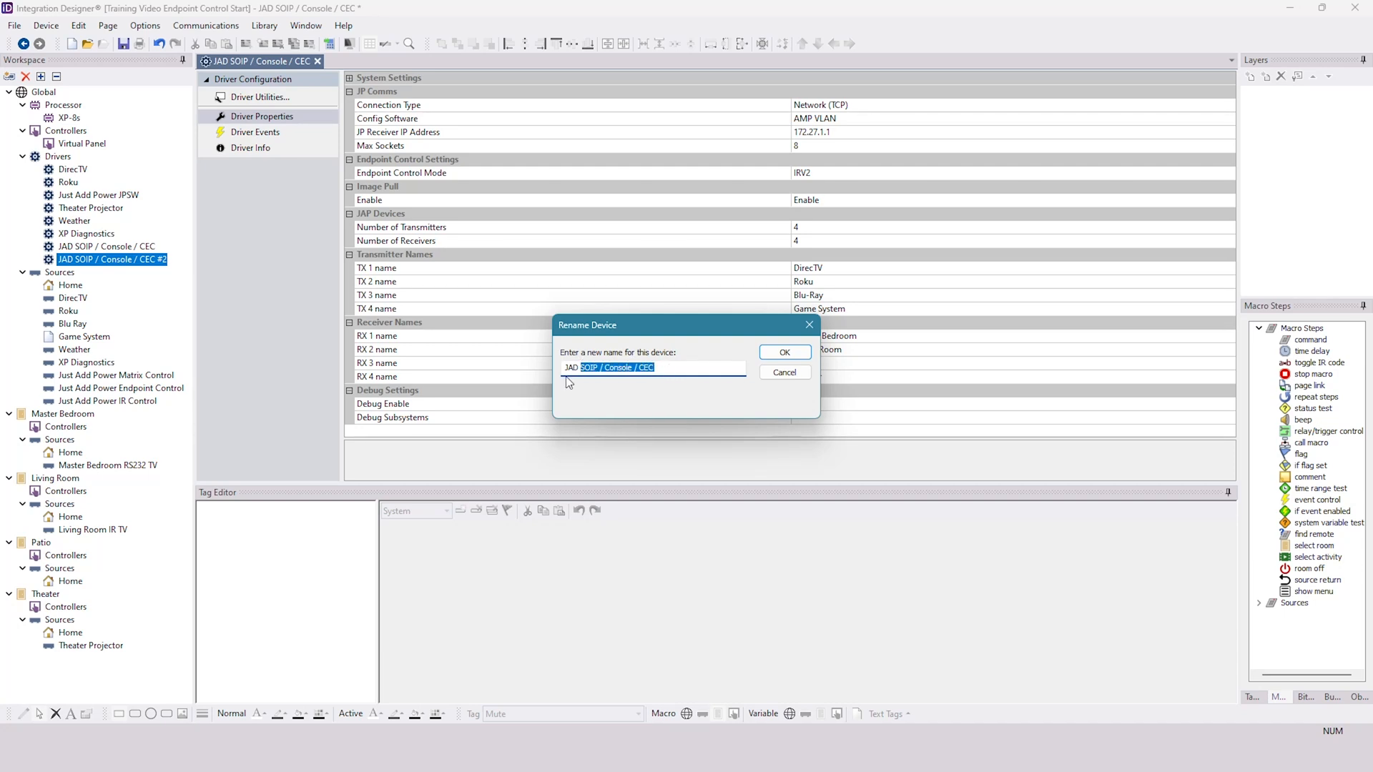
type("IR")
left_click(779, 354)
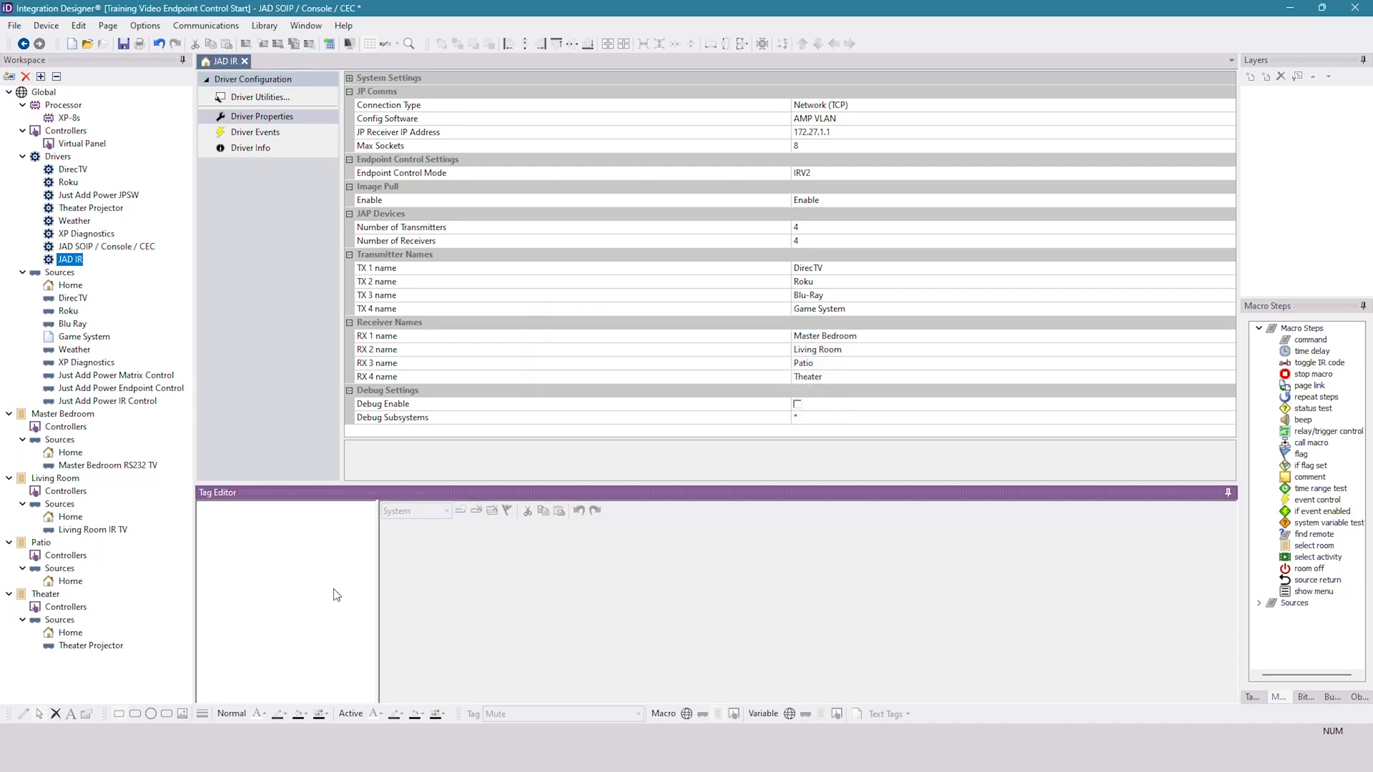
- Set the command in the Living Room's Video ON macro to the JAD IR driver's Endpoint Control \ Send IR Command function
left_click(51, 480)
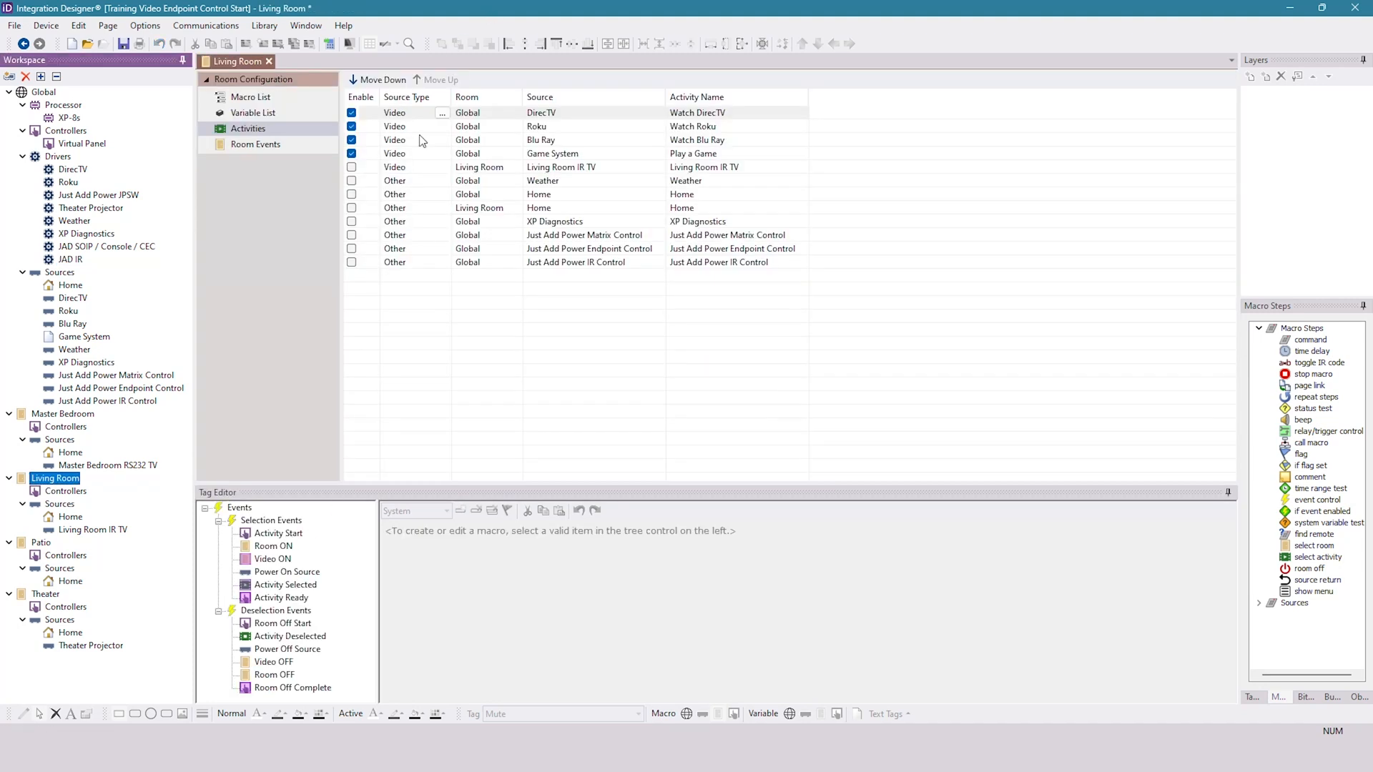
left_click(272, 558)
left_click(509, 532)
left_click(504, 636)
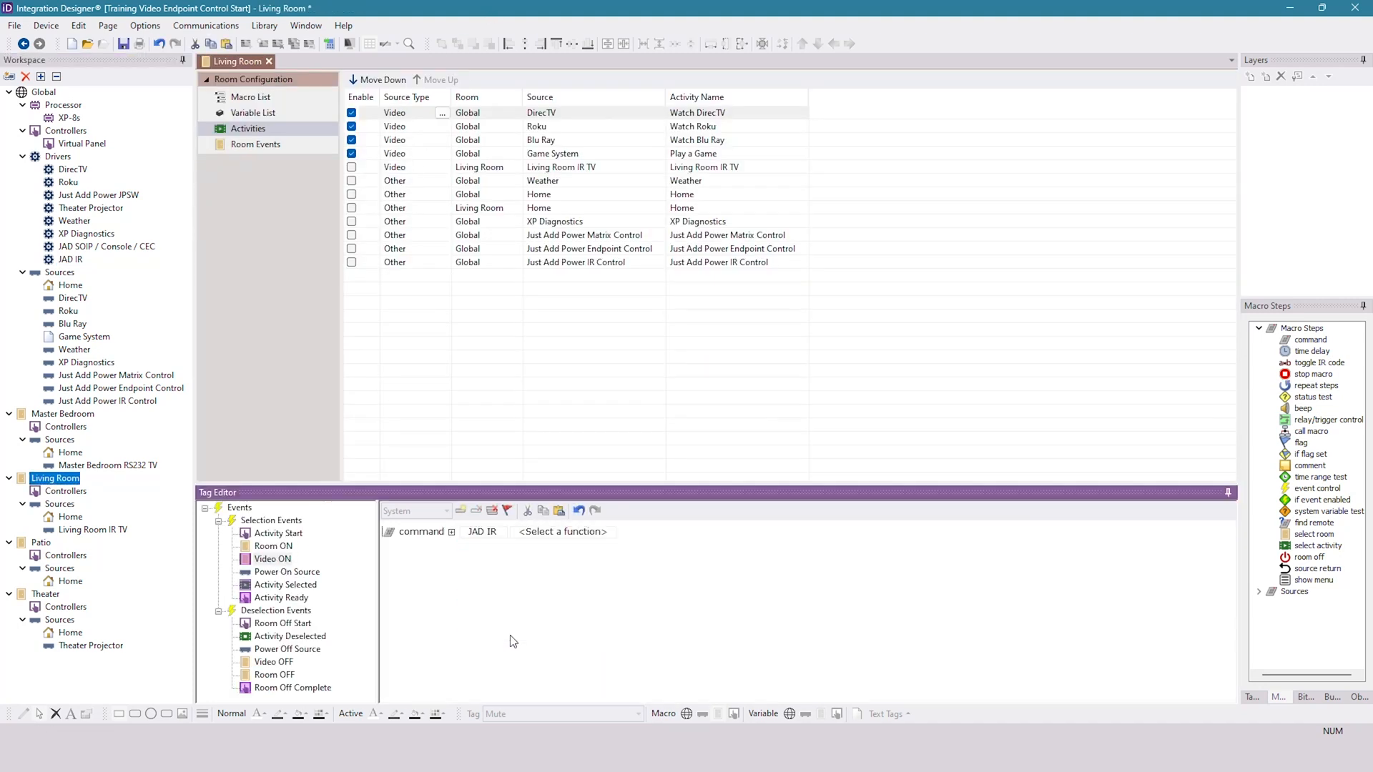
left_click(585, 535)
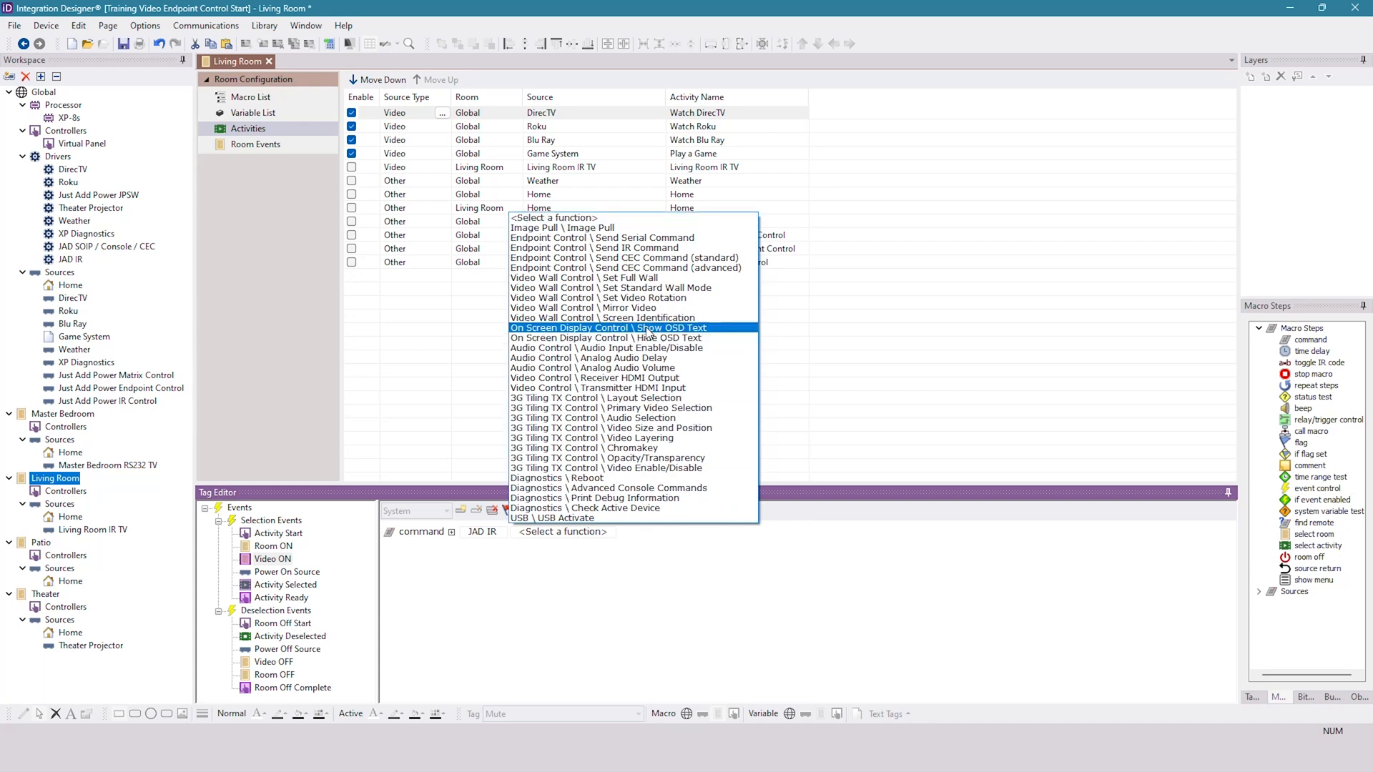
left_click(628, 248)
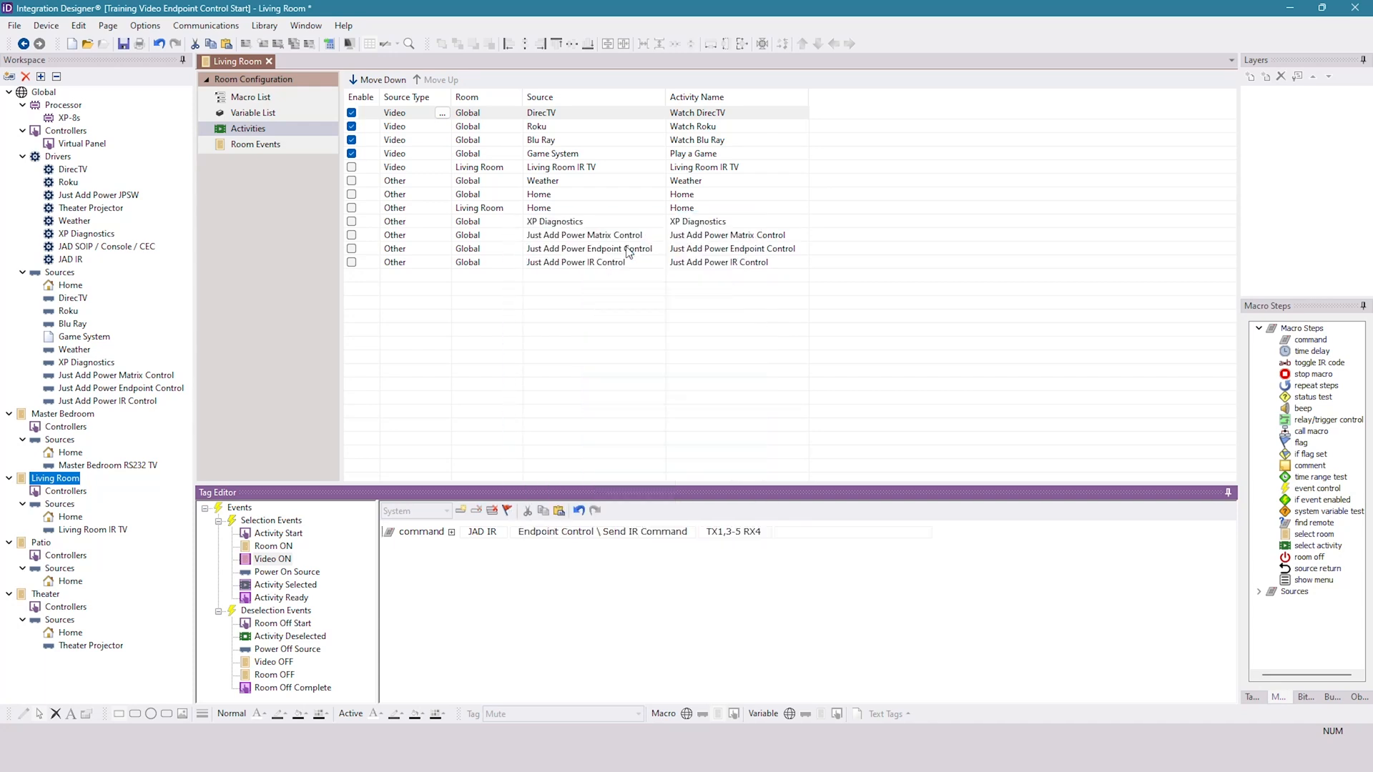
- Set the Send IR Command's endpoint to RX2 in the Living Room's Video ON macro, checking the Living Room receiver row in the Excel report
left_click(759, 533)
key("ctrl+a")
type("RX2")
key("alt+Tab")
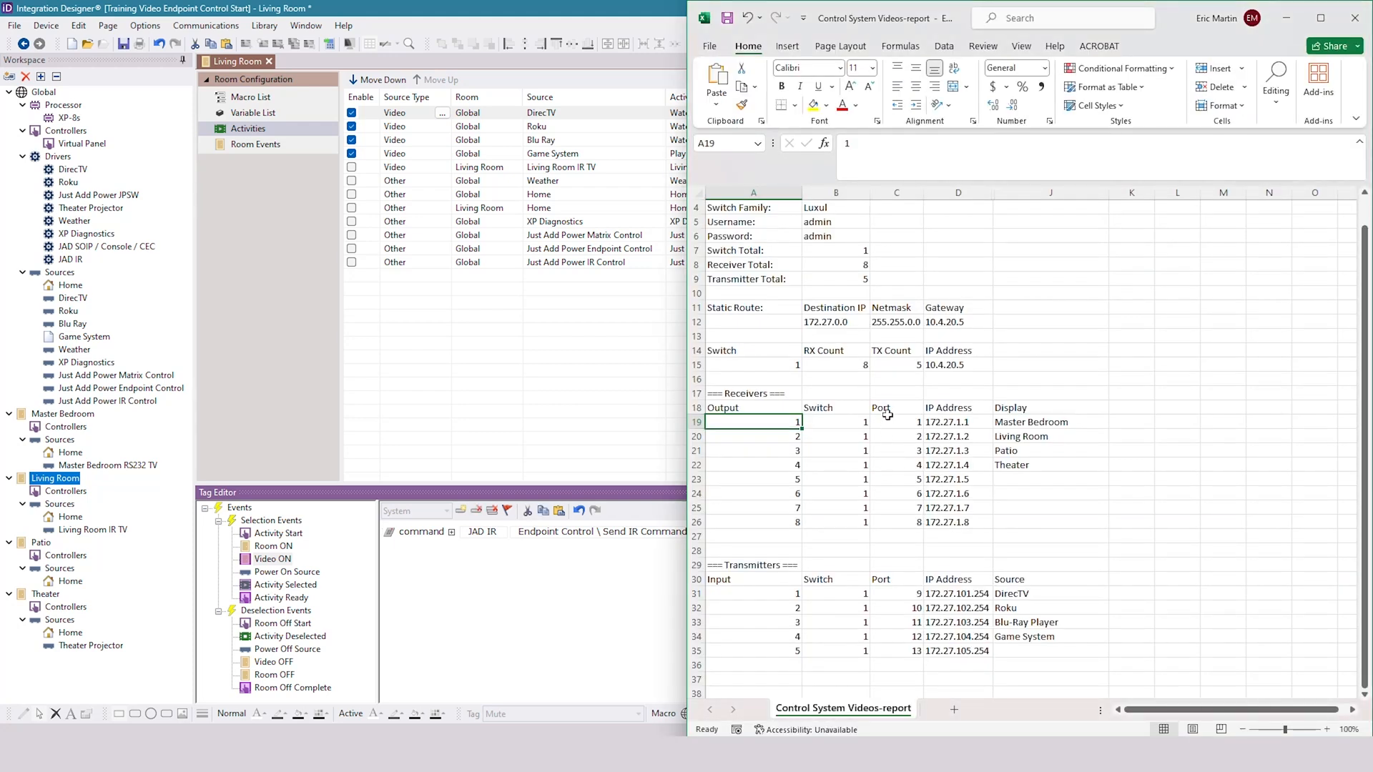
left_click_drag(1026, 449, 778, 443)
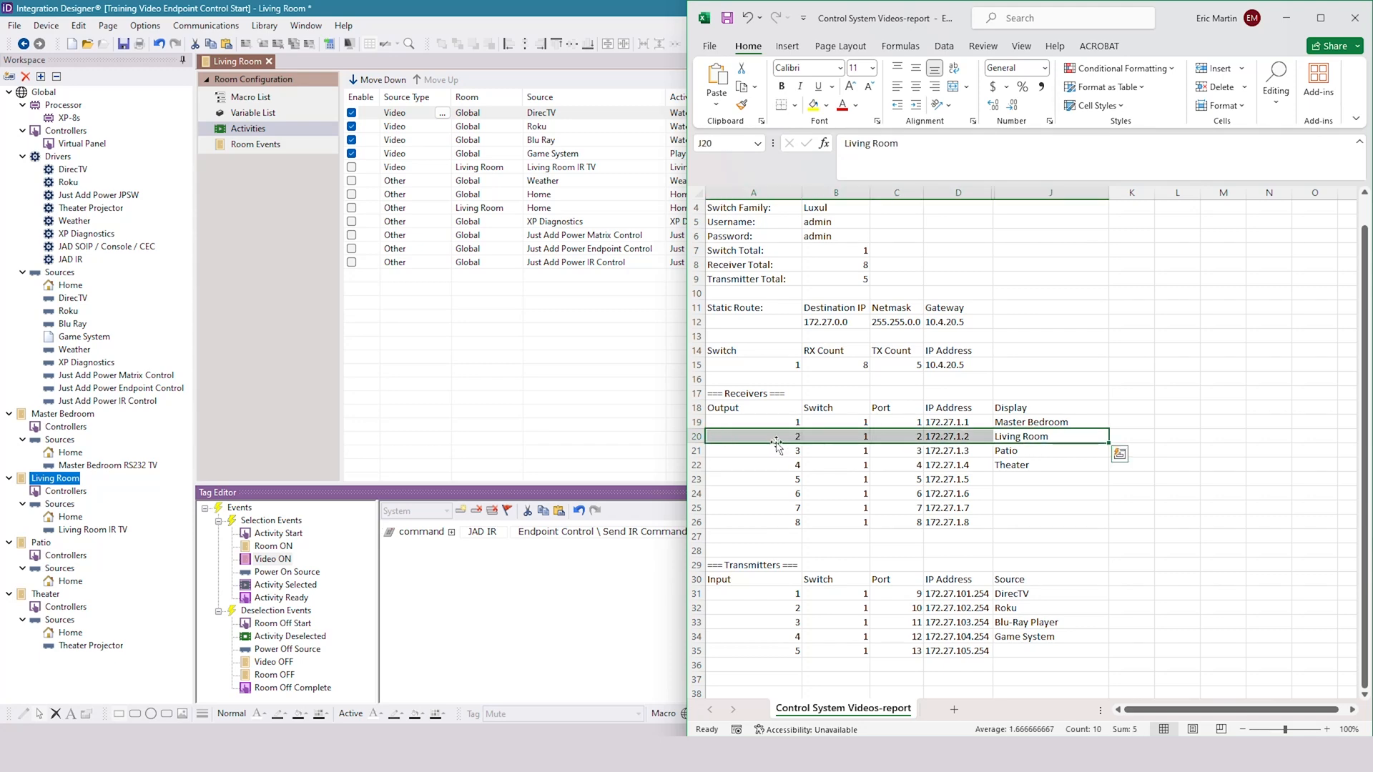
left_click(576, 604)
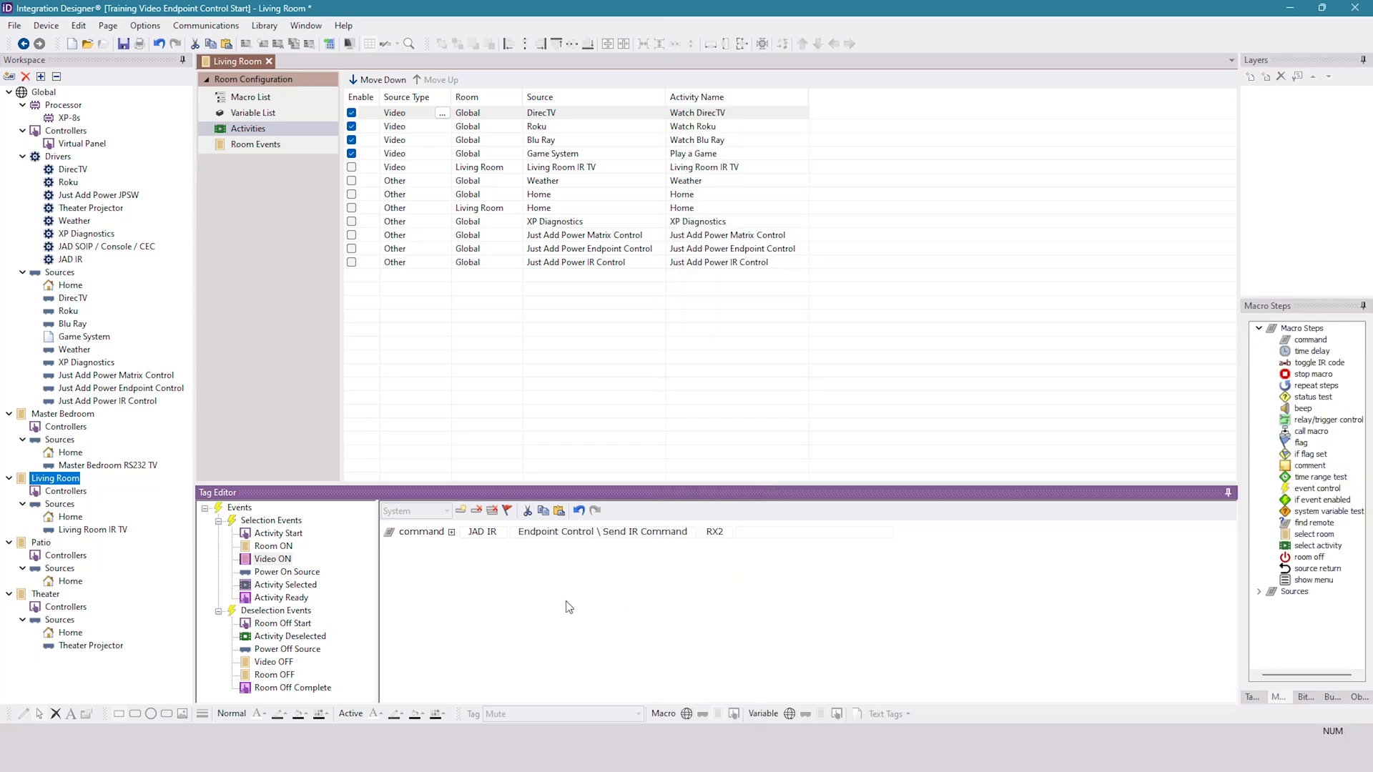
left_click(741, 565)
- Open the Infrared Library Manager, close the User library, and try opening the master library
left_click(264, 27)
left_click(294, 41)
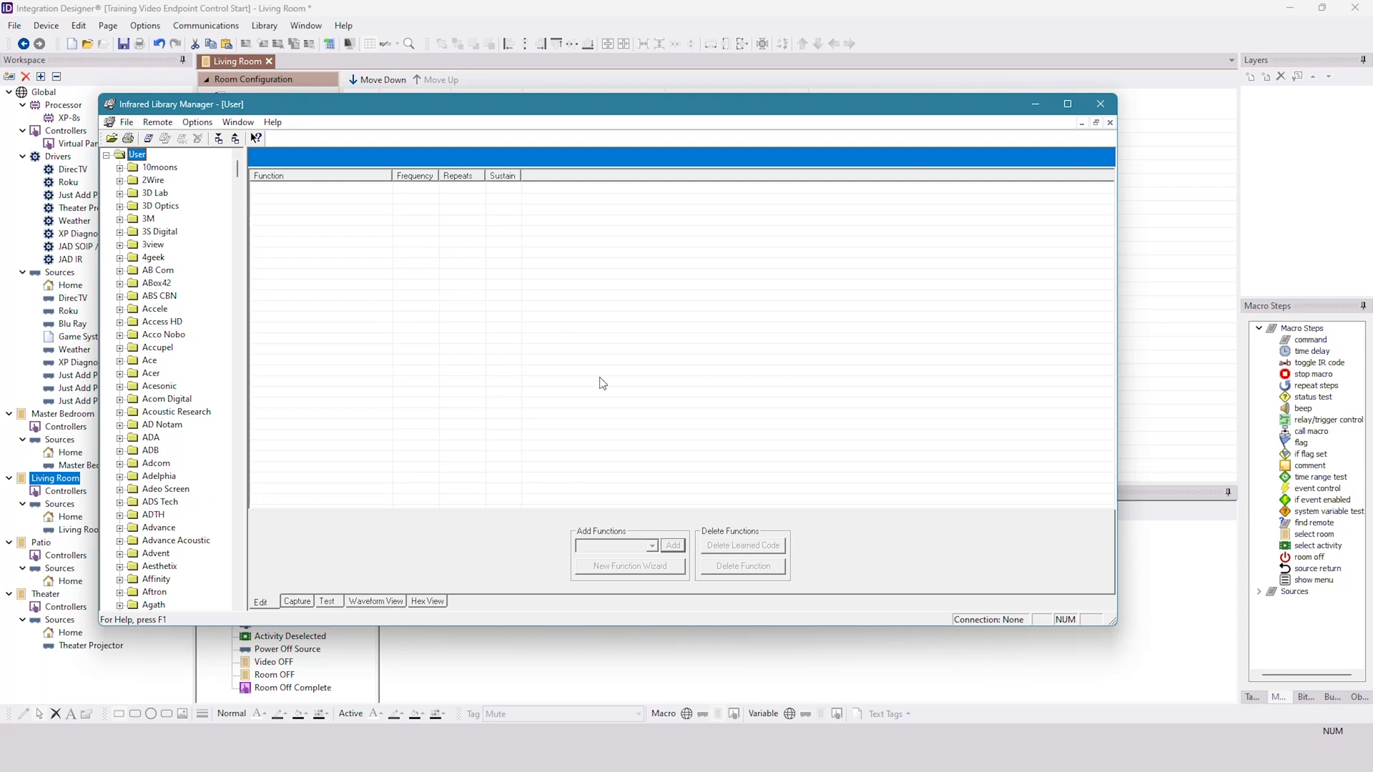
left_click(126, 122)
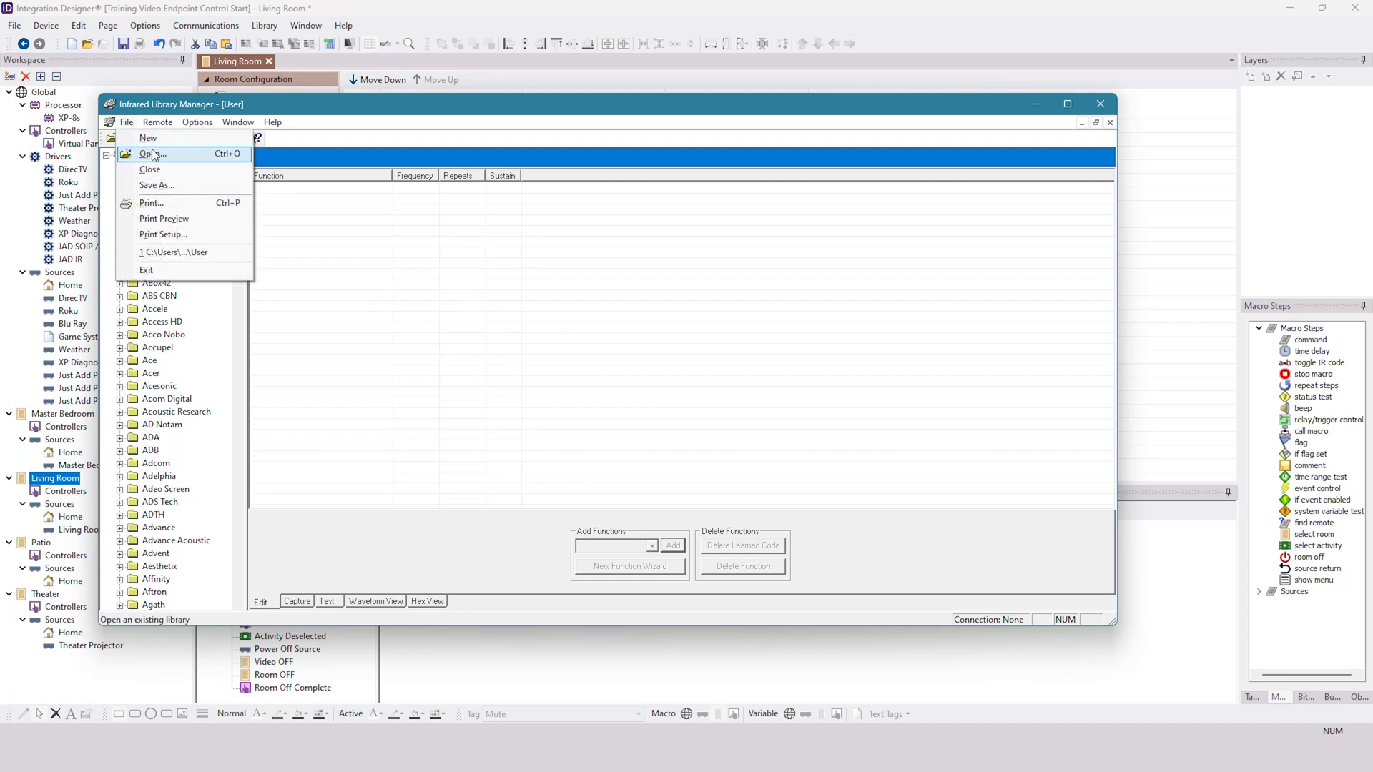
left_click(159, 171)
left_click(112, 138)
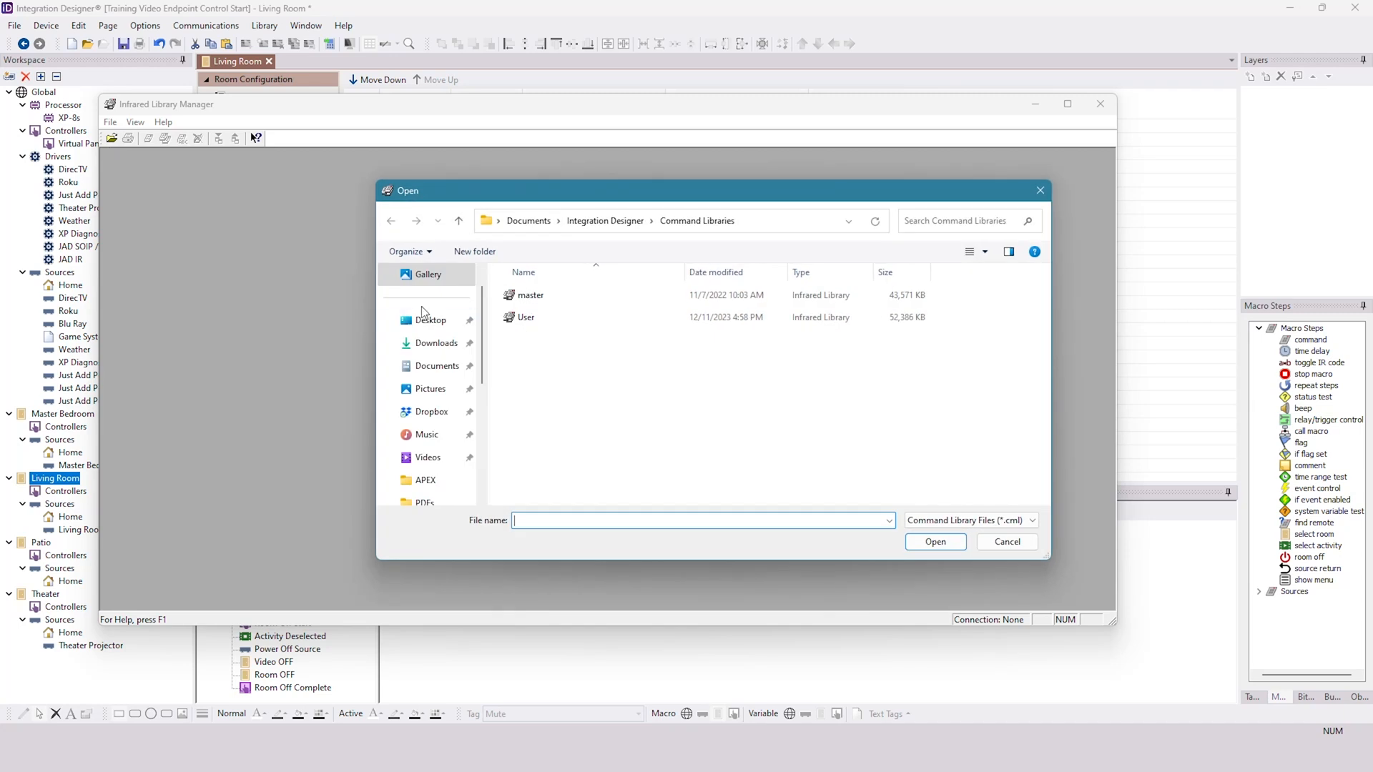
double_click(529, 294)
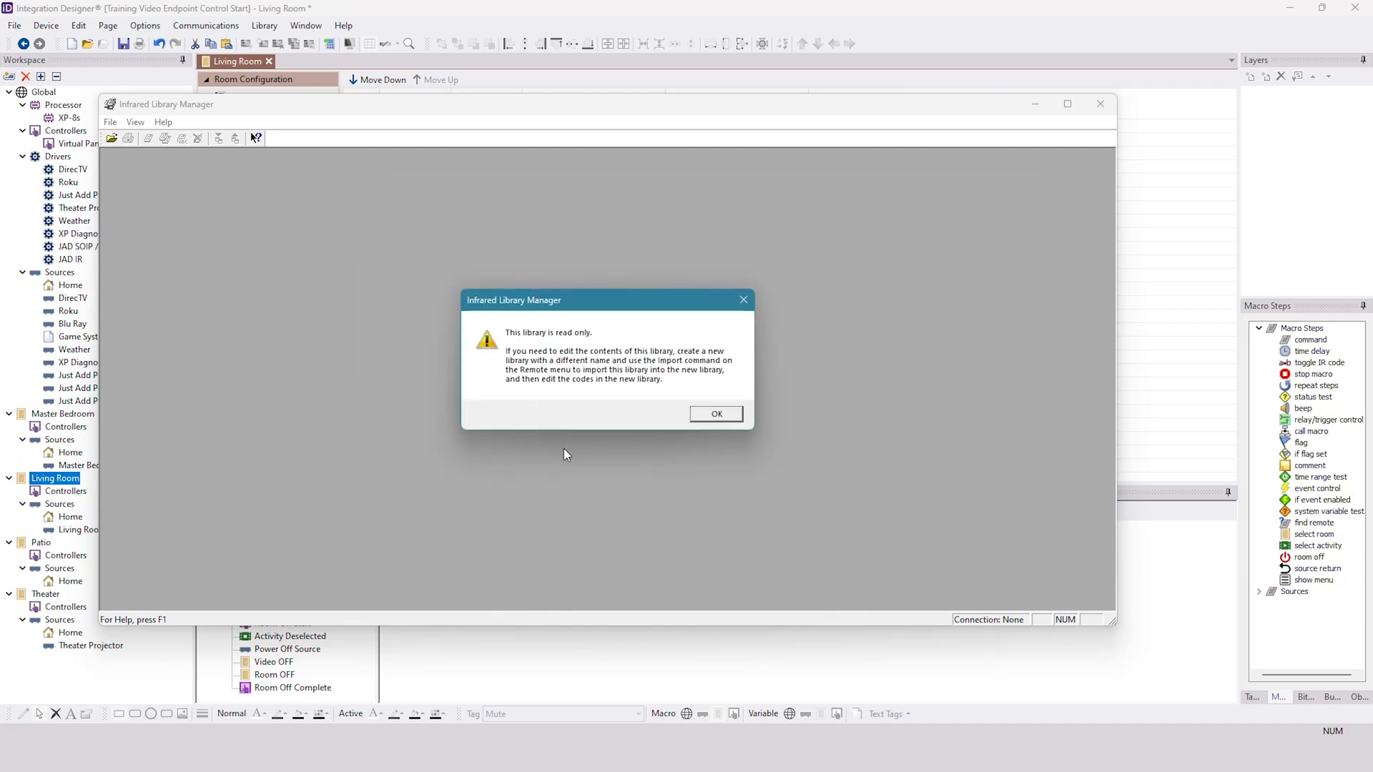
left_click(718, 413)
- Reopen the User library and import all remotes from the master library into it
left_click(111, 138)
double_click(543, 318)
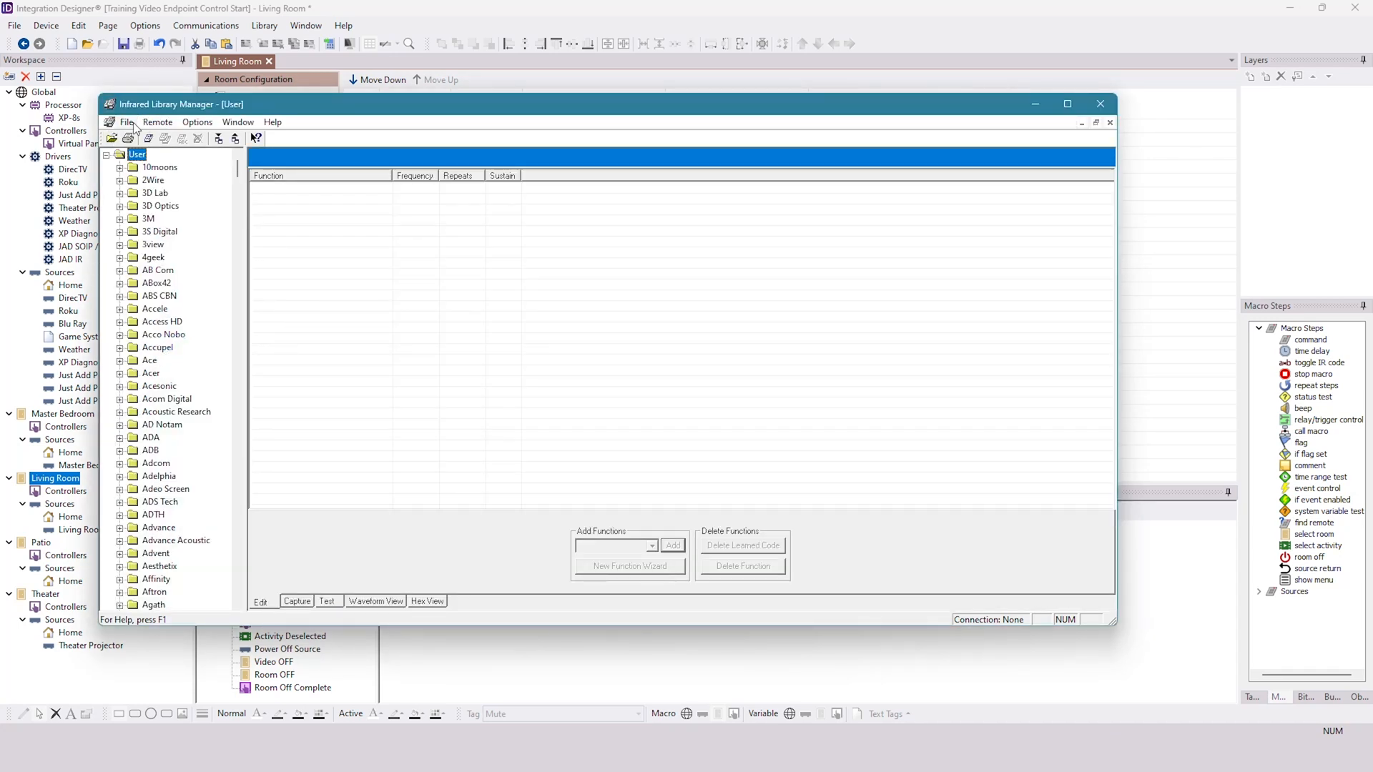
left_click(201, 125)
mouse_move(143, 128)
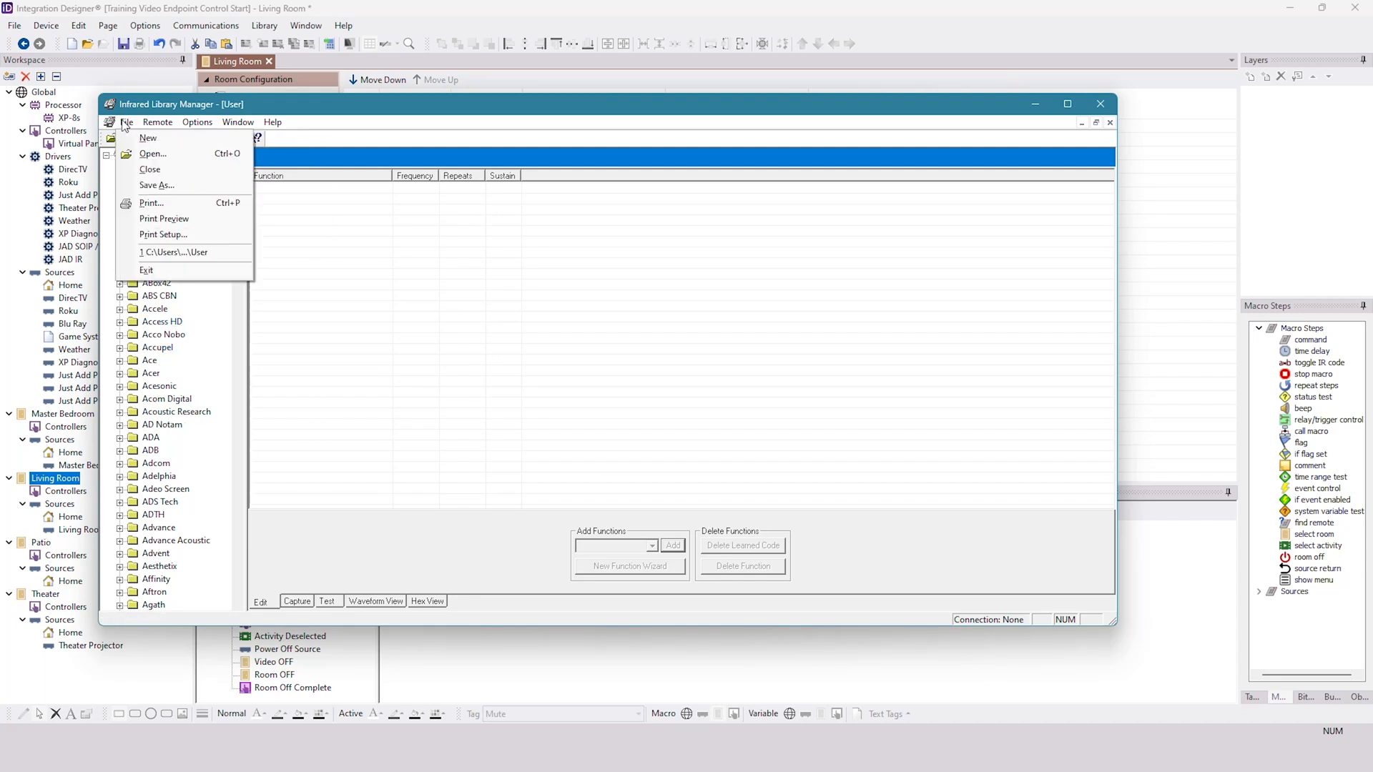
left_click(267, 167)
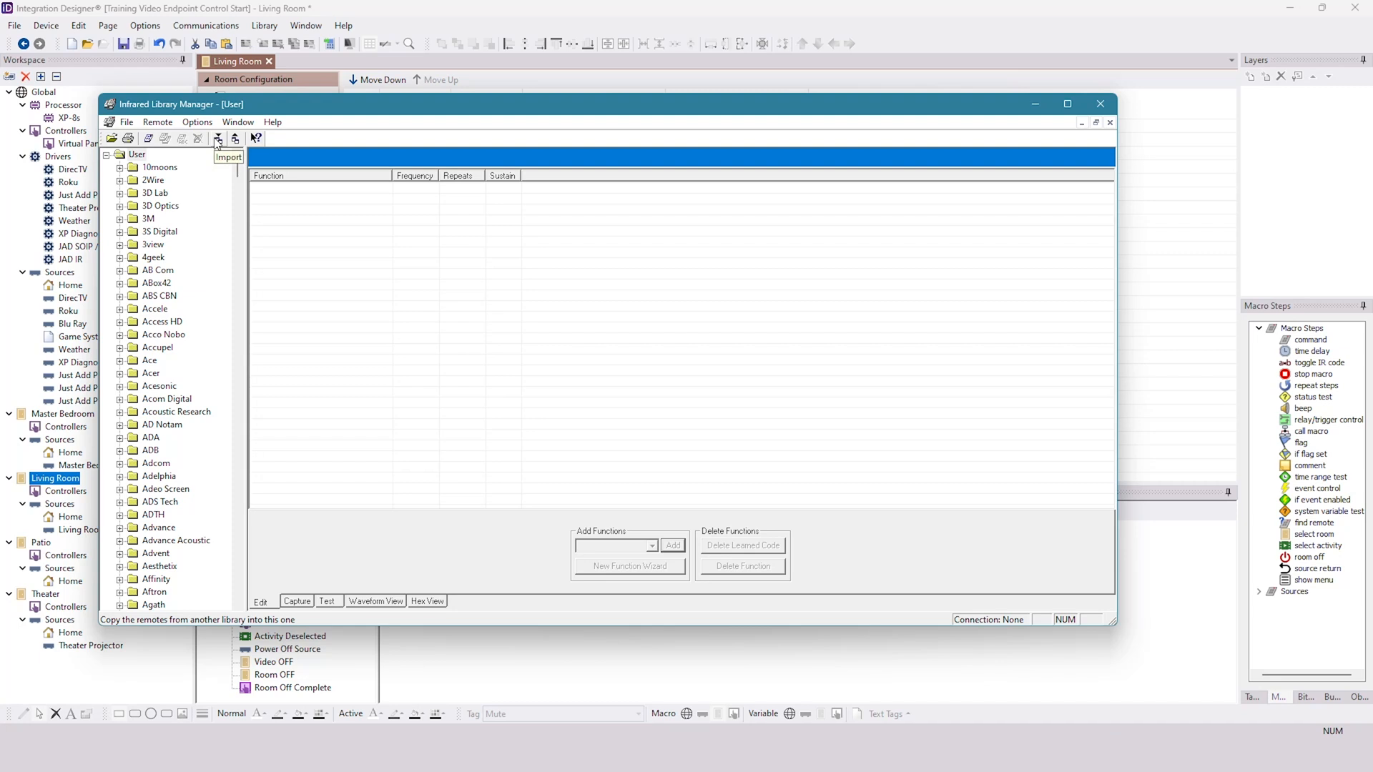
left_click(218, 140)
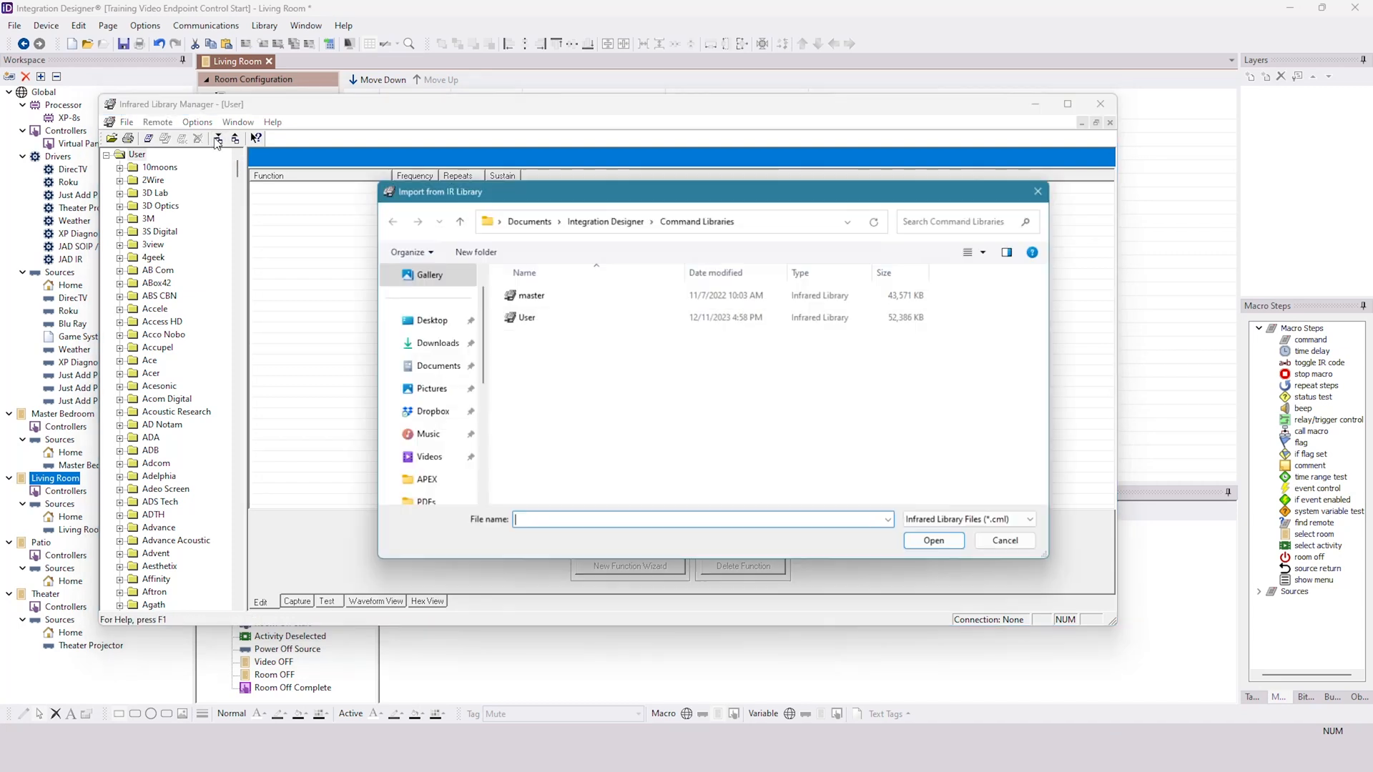
double_click(547, 299)
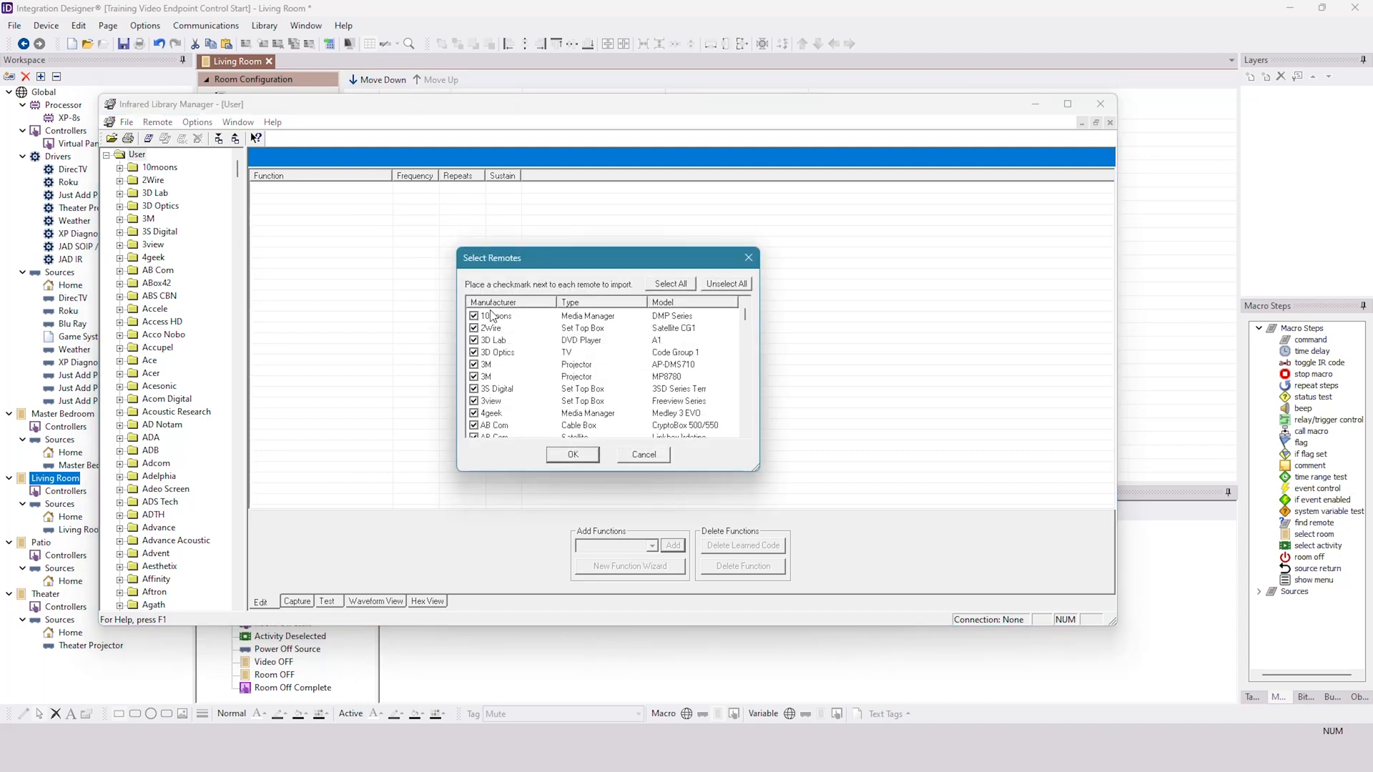
left_click(576, 456)
left_click(703, 334)
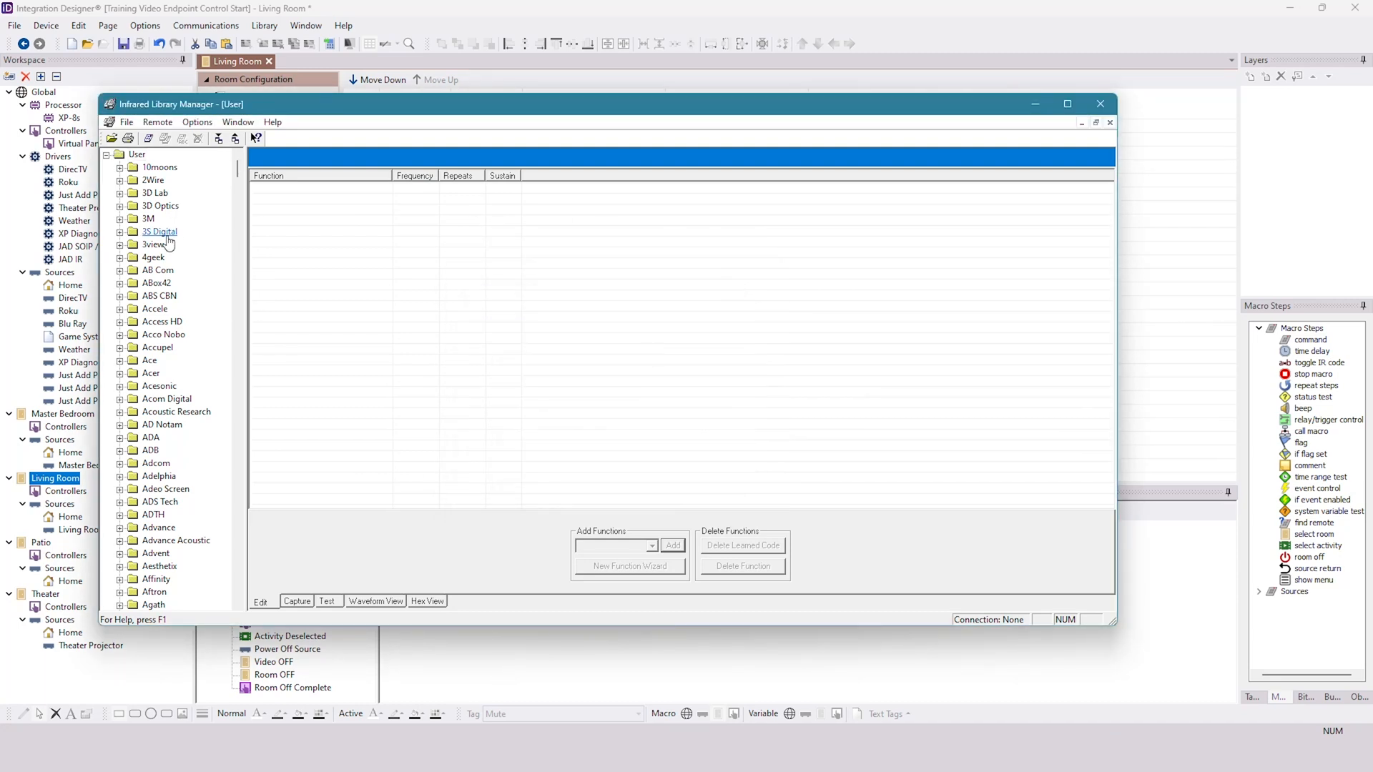
- Open the Sony / TV / All Models 2021 remote in the User library, widening the library tree to show full names
left_click_drag(238, 170, 241, 509)
double_click(148, 389)
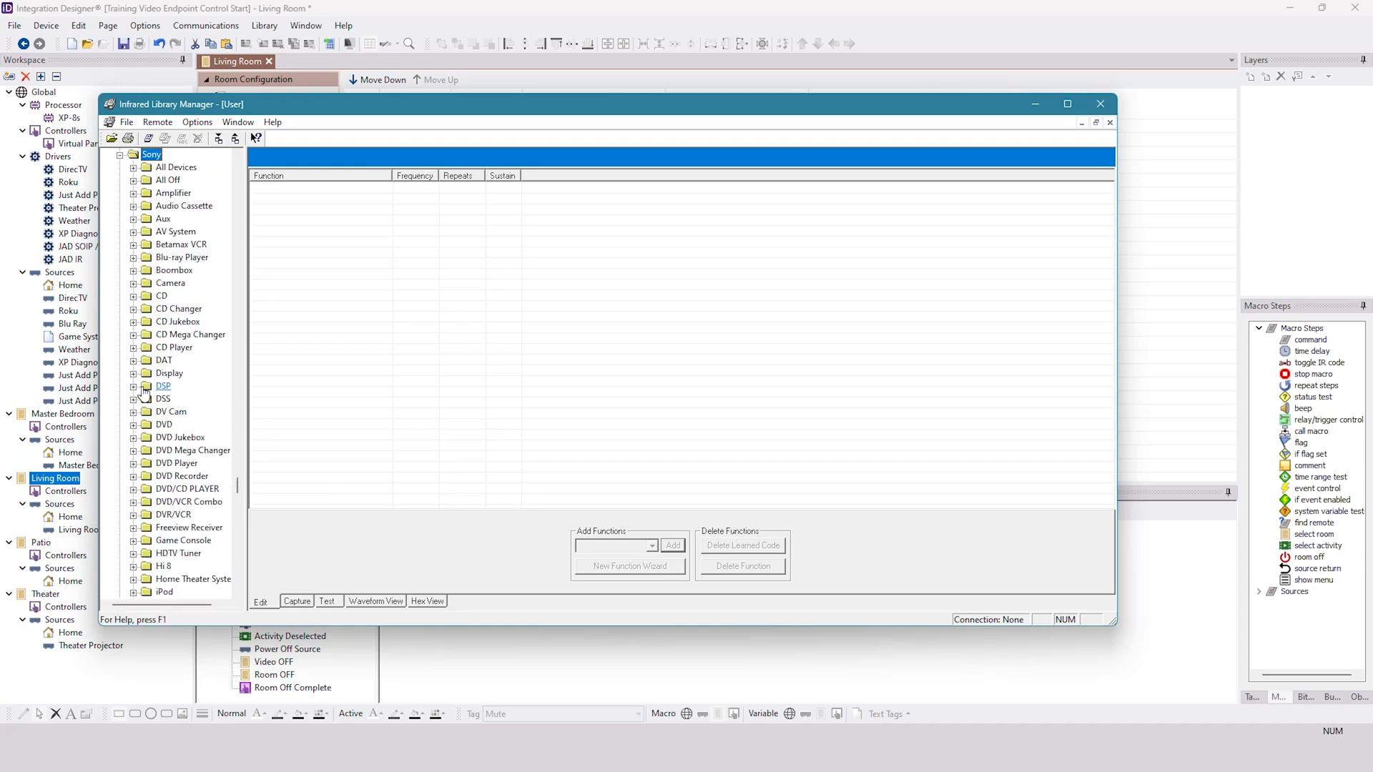
scroll(155, 322, "down", 7)
scroll(156, 322, "down", 6)
double_click(160, 412)
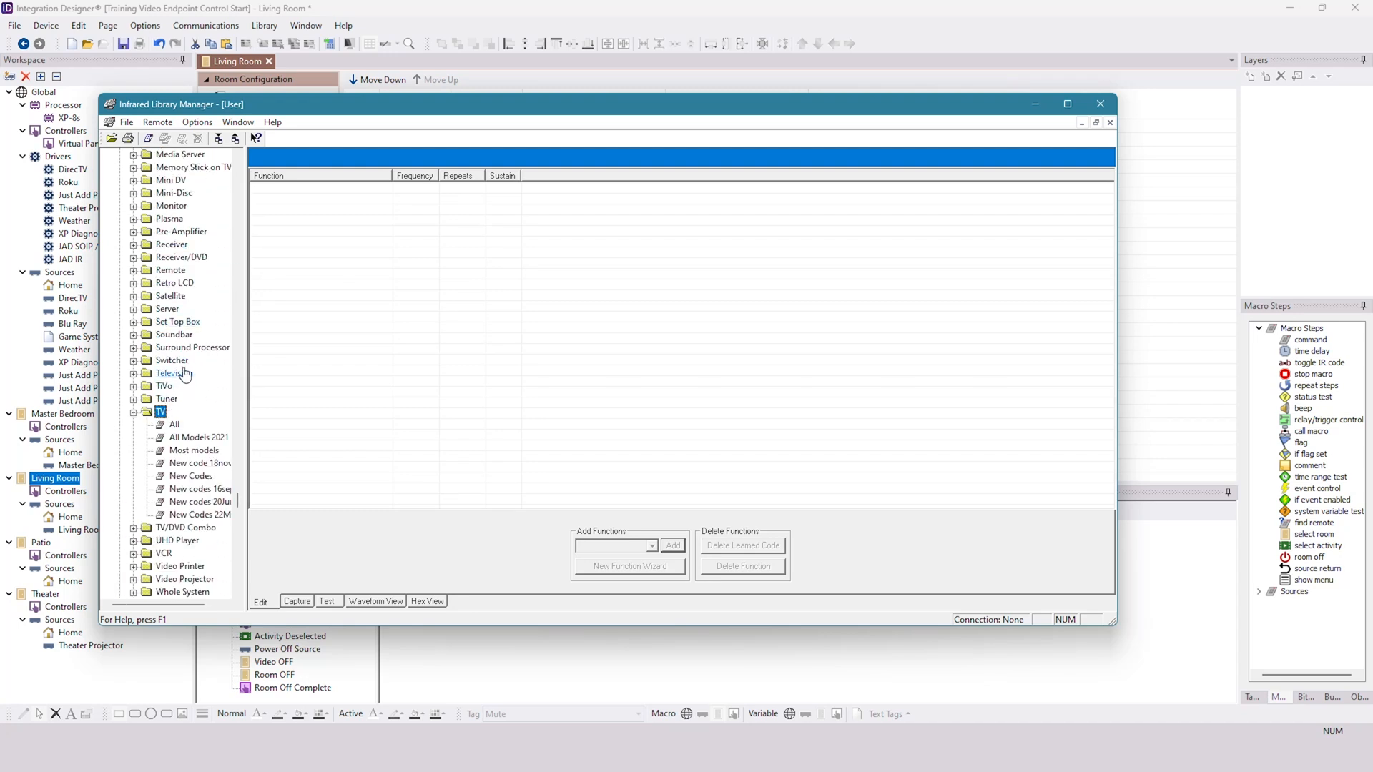
left_click_drag(246, 536, 308, 529)
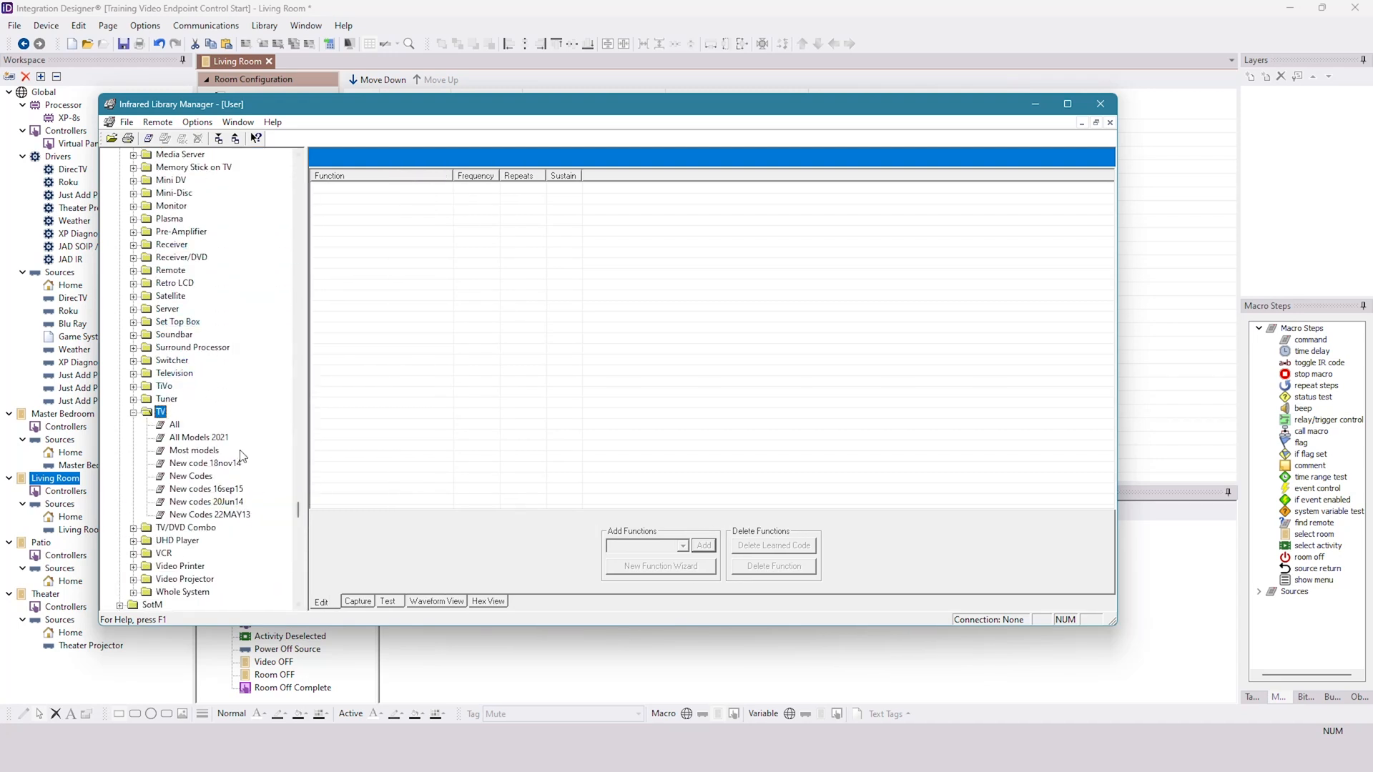
left_click(192, 439)
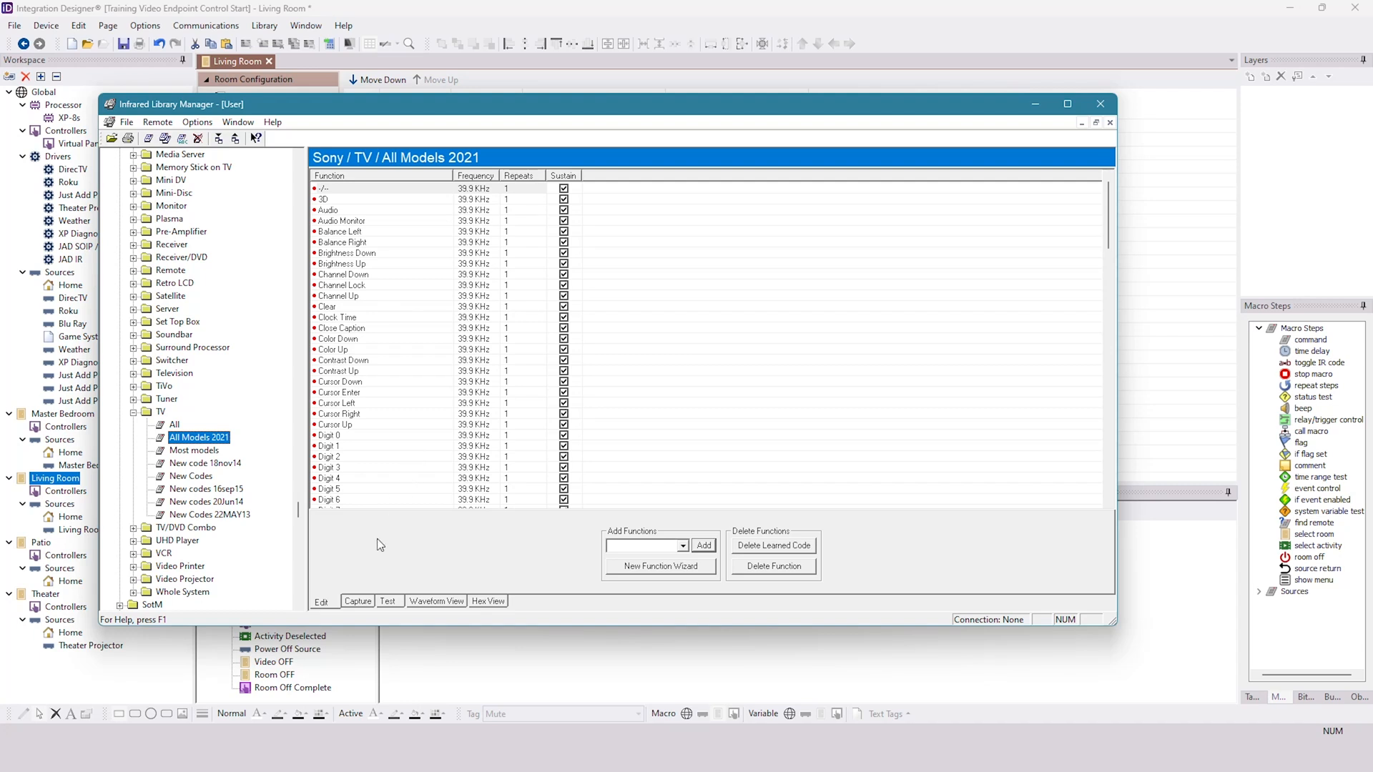
- Show the Sony TV functions' hex data and copy the full Power On code
left_click(486, 602)
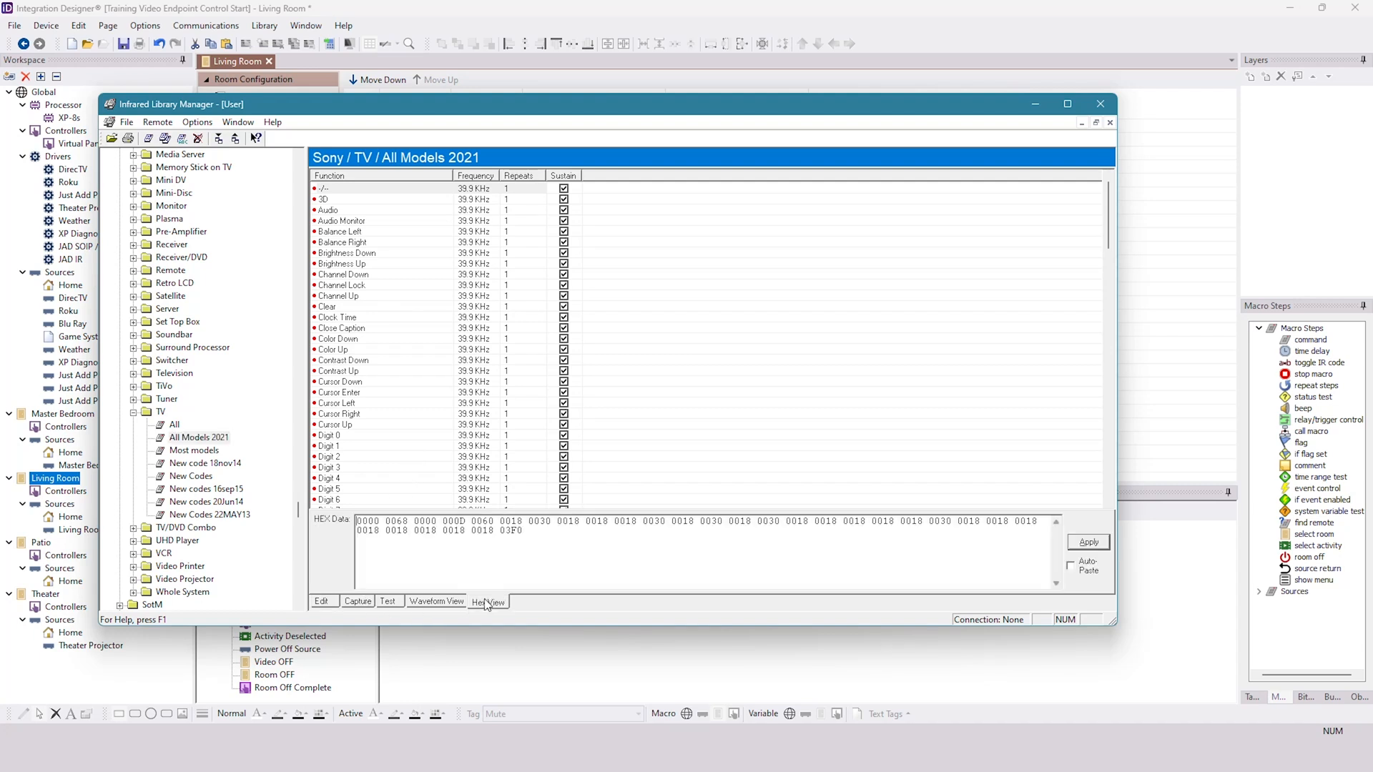
left_click_drag(525, 531, 358, 521)
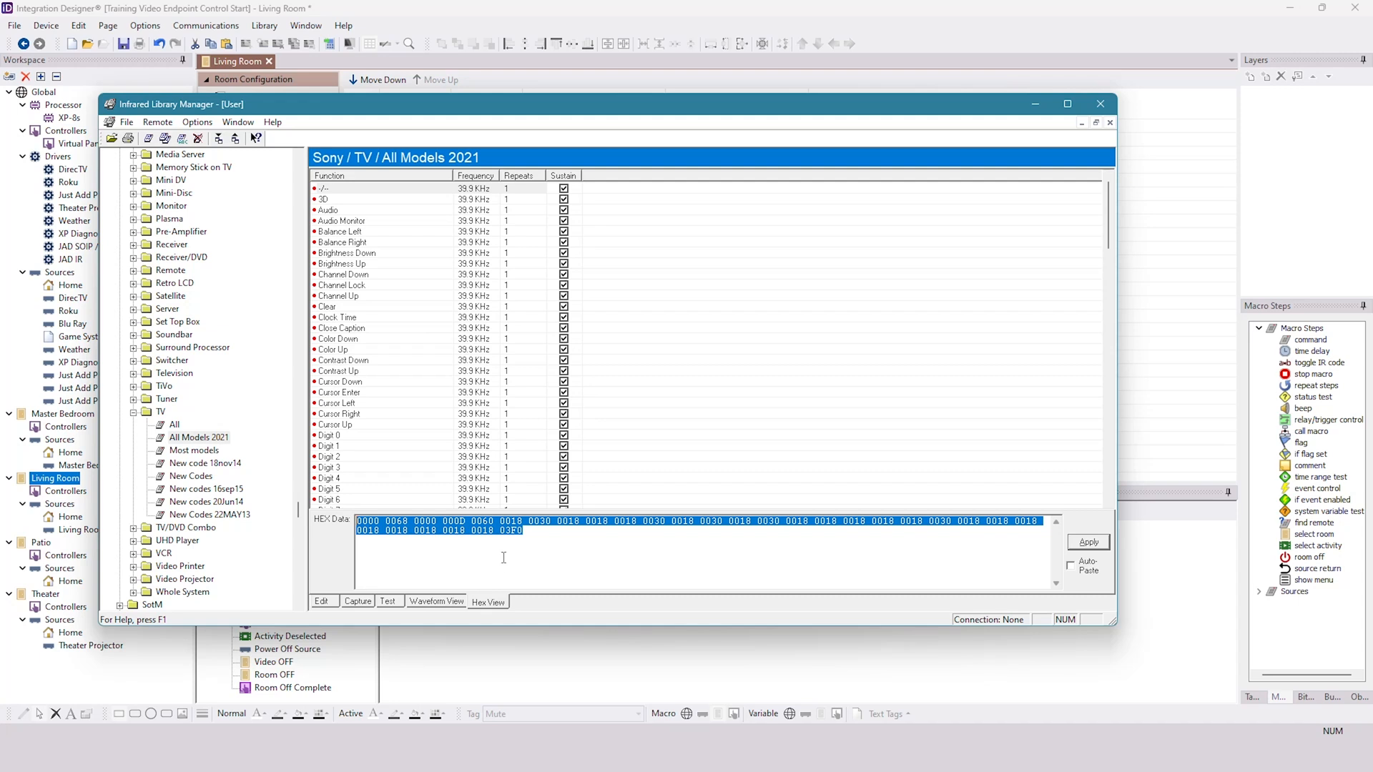
left_click(504, 192)
scroll(429, 300, "down", 18)
scroll(381, 345, "down", 5)
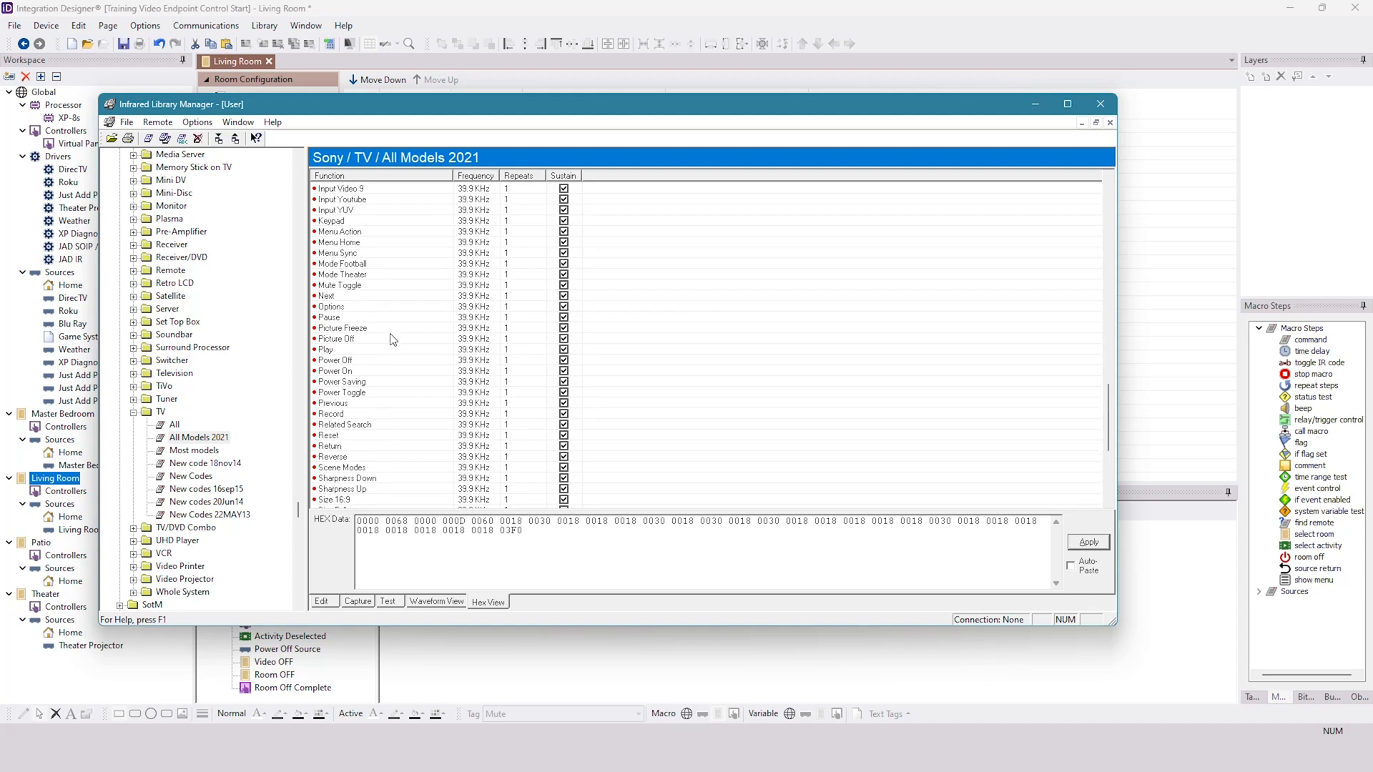
left_click(351, 371)
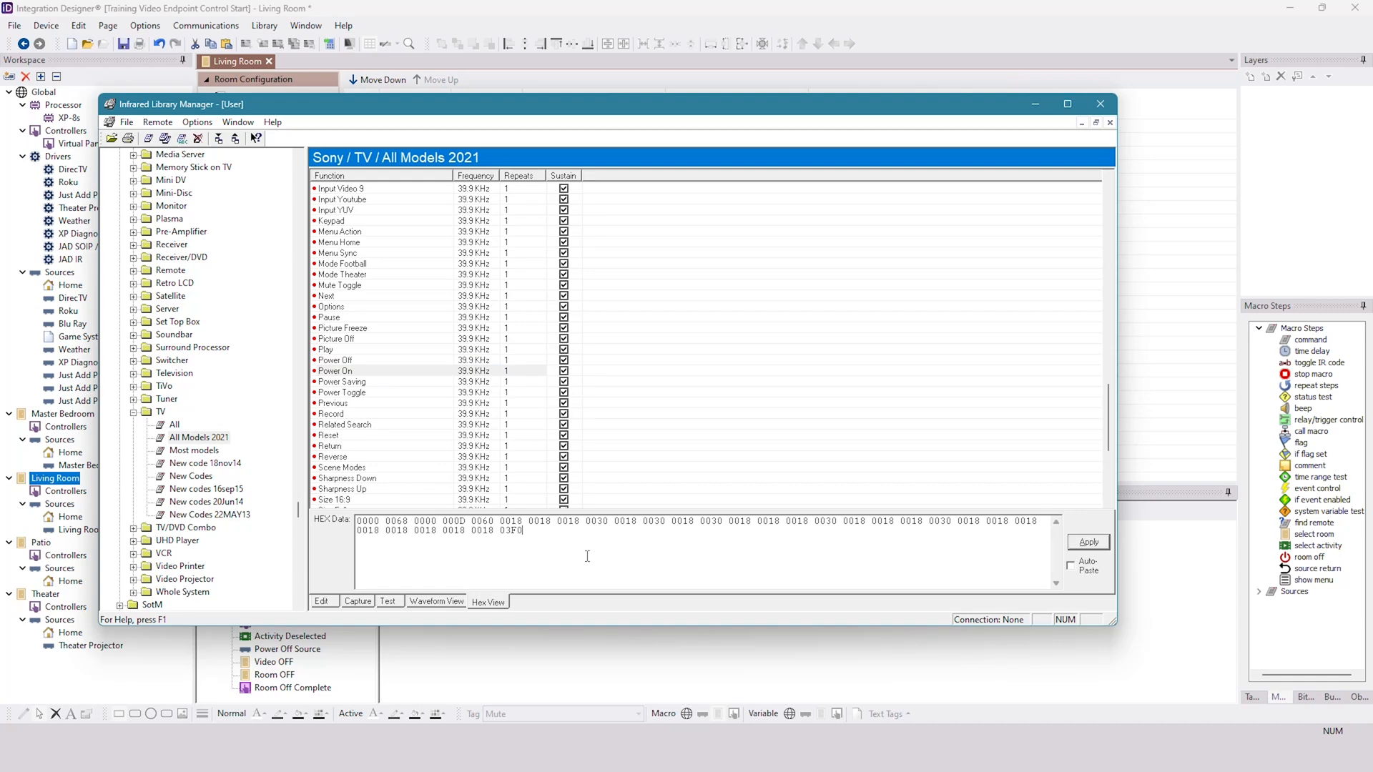
left_click_drag(581, 563, 355, 509)
right_click(396, 533)
left_click(430, 580)
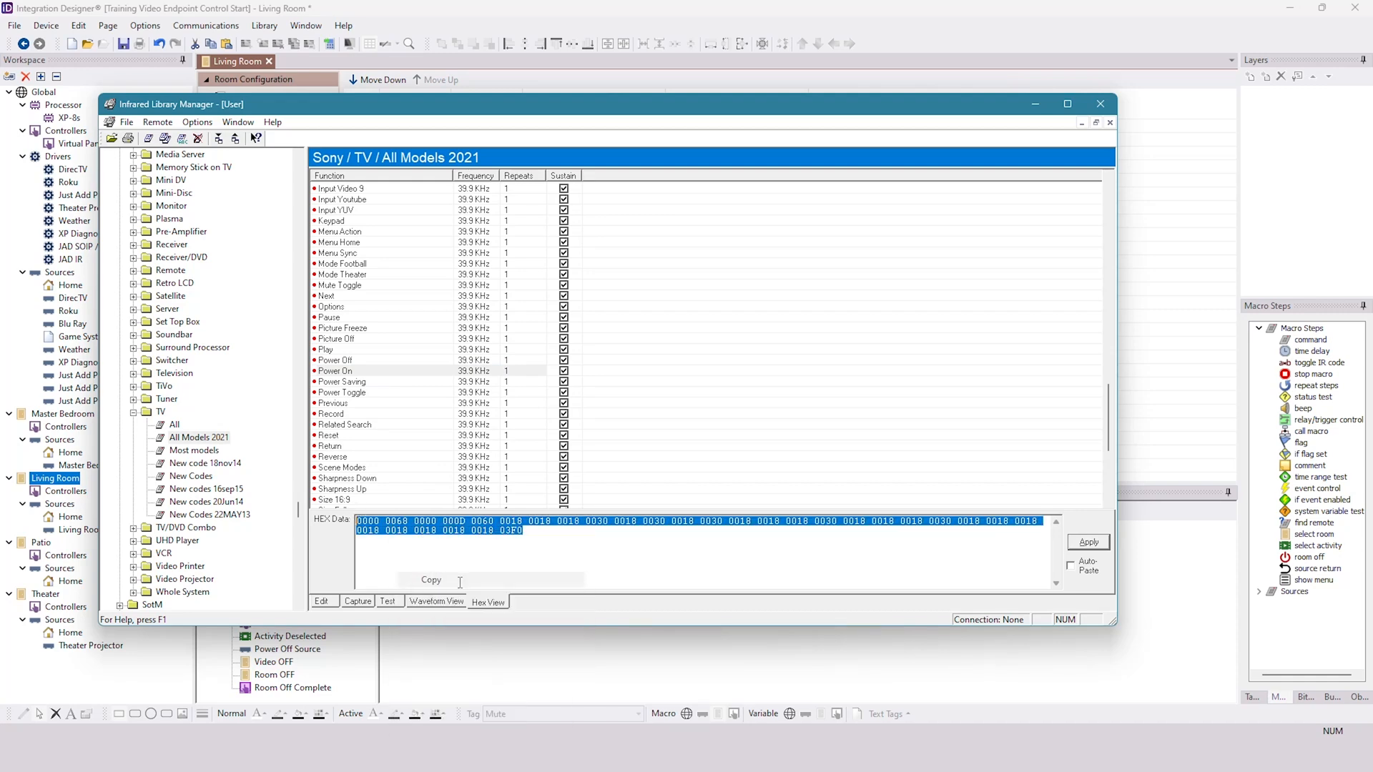
- Paste the Power On hex code into the RX2 Send IR Command of the Living Room's Video ON macro
left_click(715, 651)
left_click(764, 535)
key("ctrl+v")
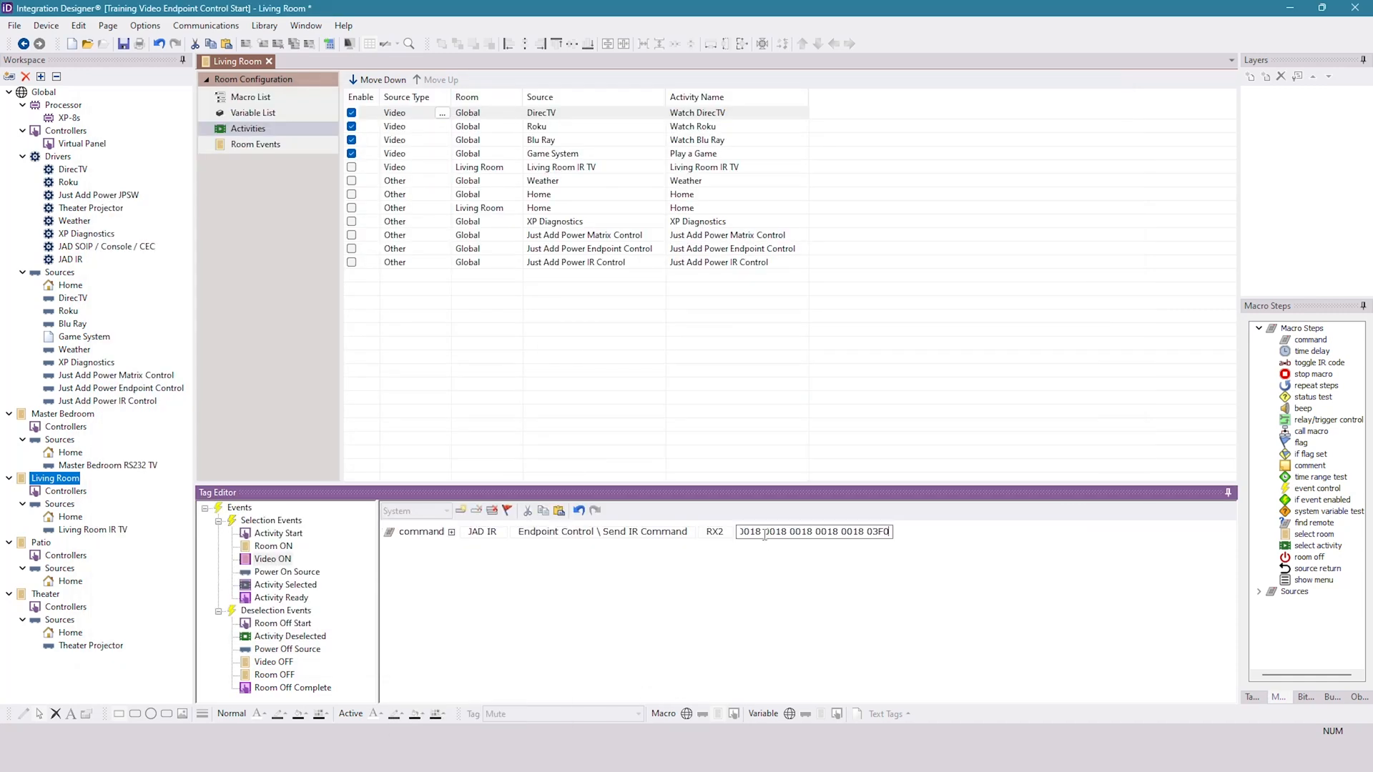
left_click(787, 586)
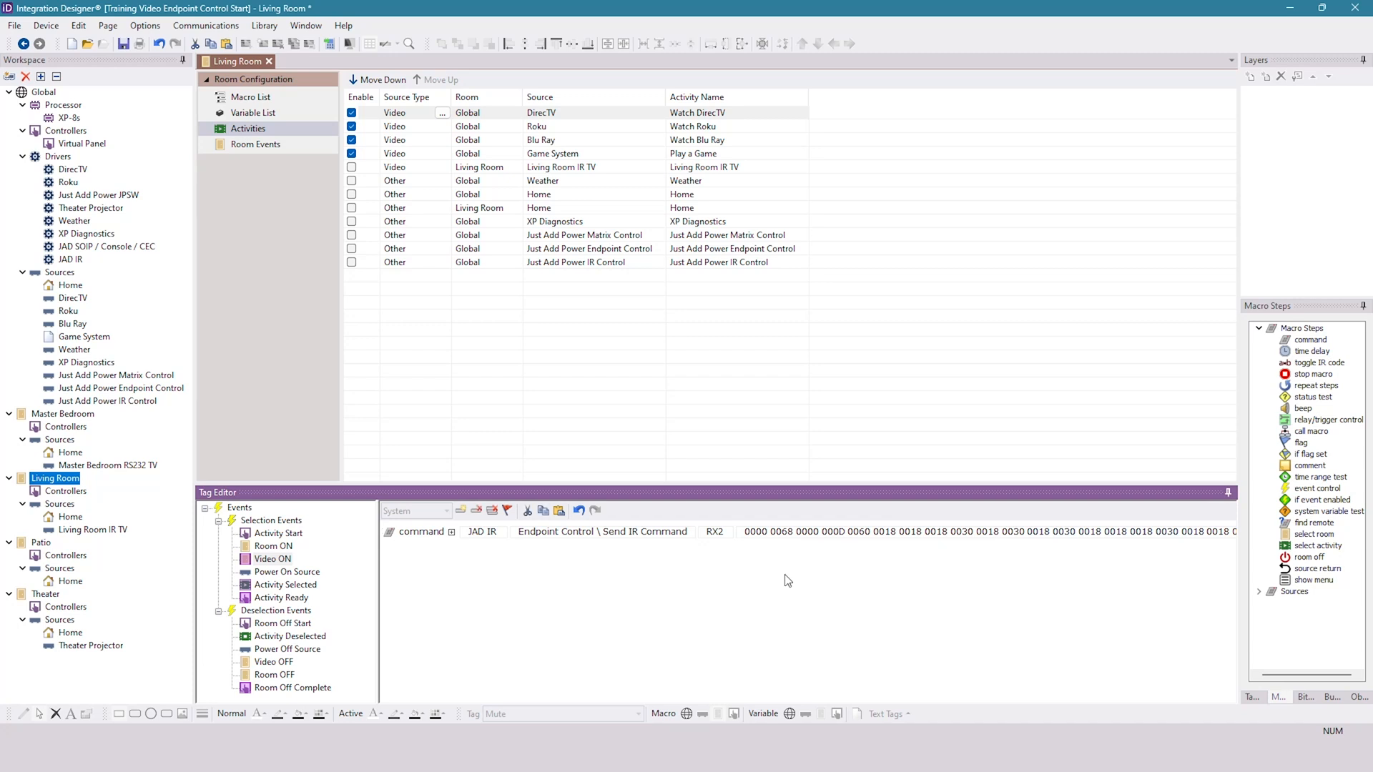
- Add a 5.0 time delay after the Power On command, followed by a duplicate of the RX2 Send IR Command
left_click_drag(1307, 354, 457, 564)
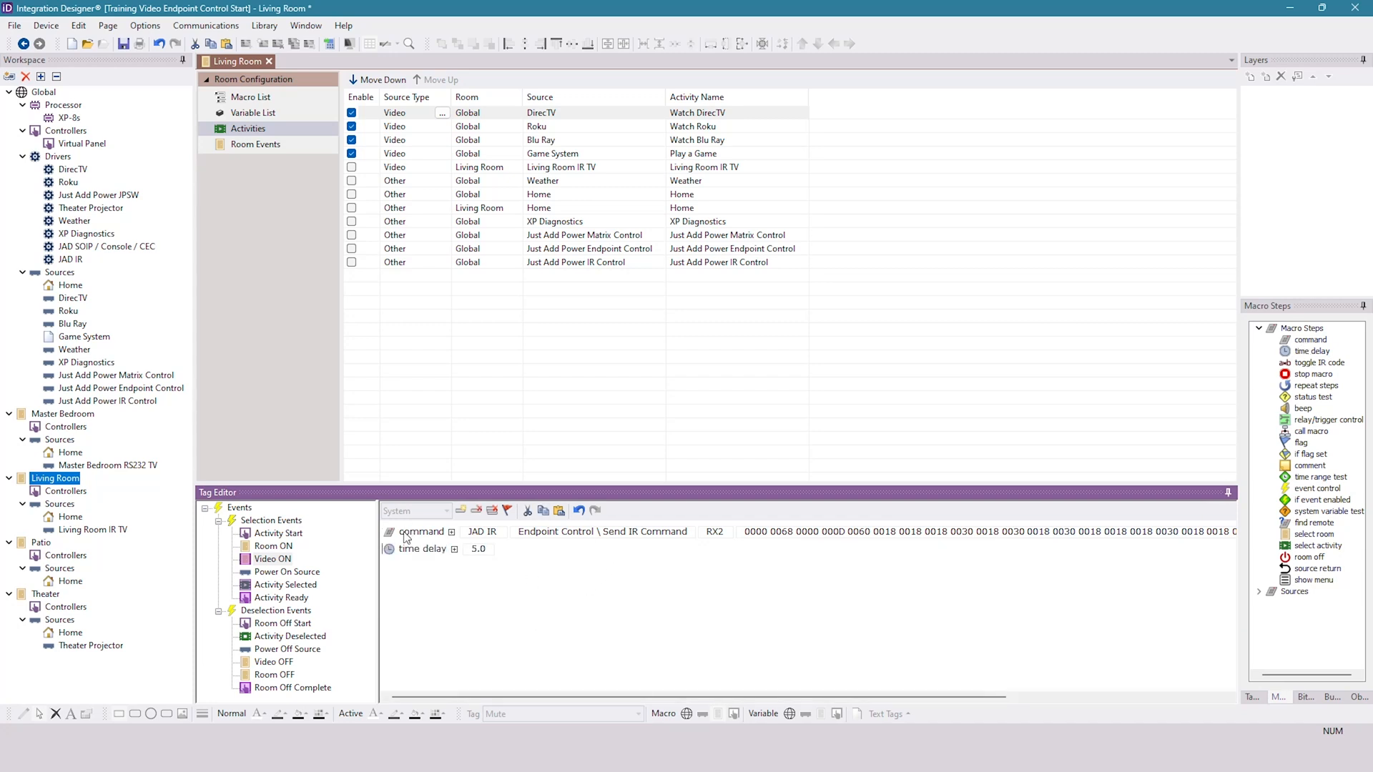
left_click(544, 512)
left_click(559, 510)
- Clear the hex code from the duplicated RX2 Send IR Command after the time delay
left_click(752, 565)
double_click(751, 565)
key("ctrl+a")
key("ctrl+v")
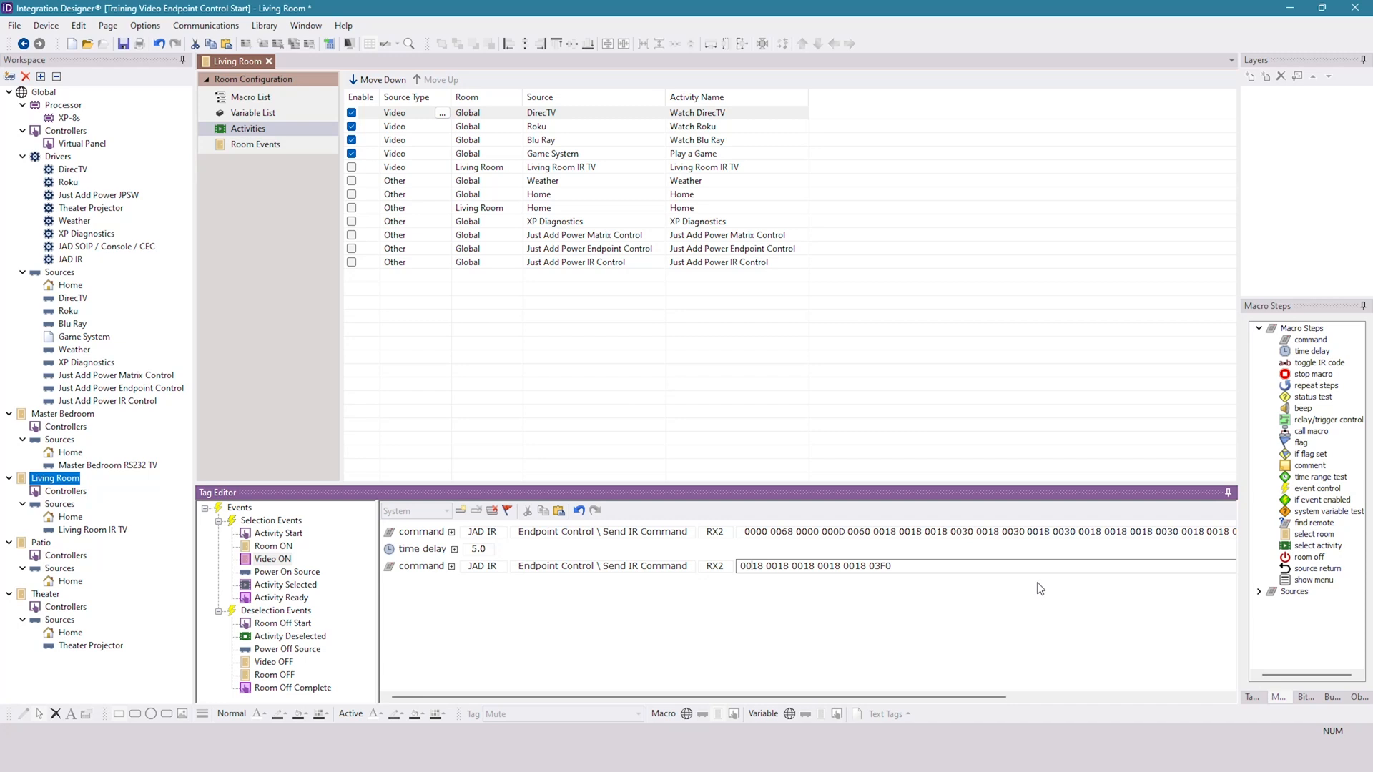
key("ctrl+a")
key("ctrl+x")
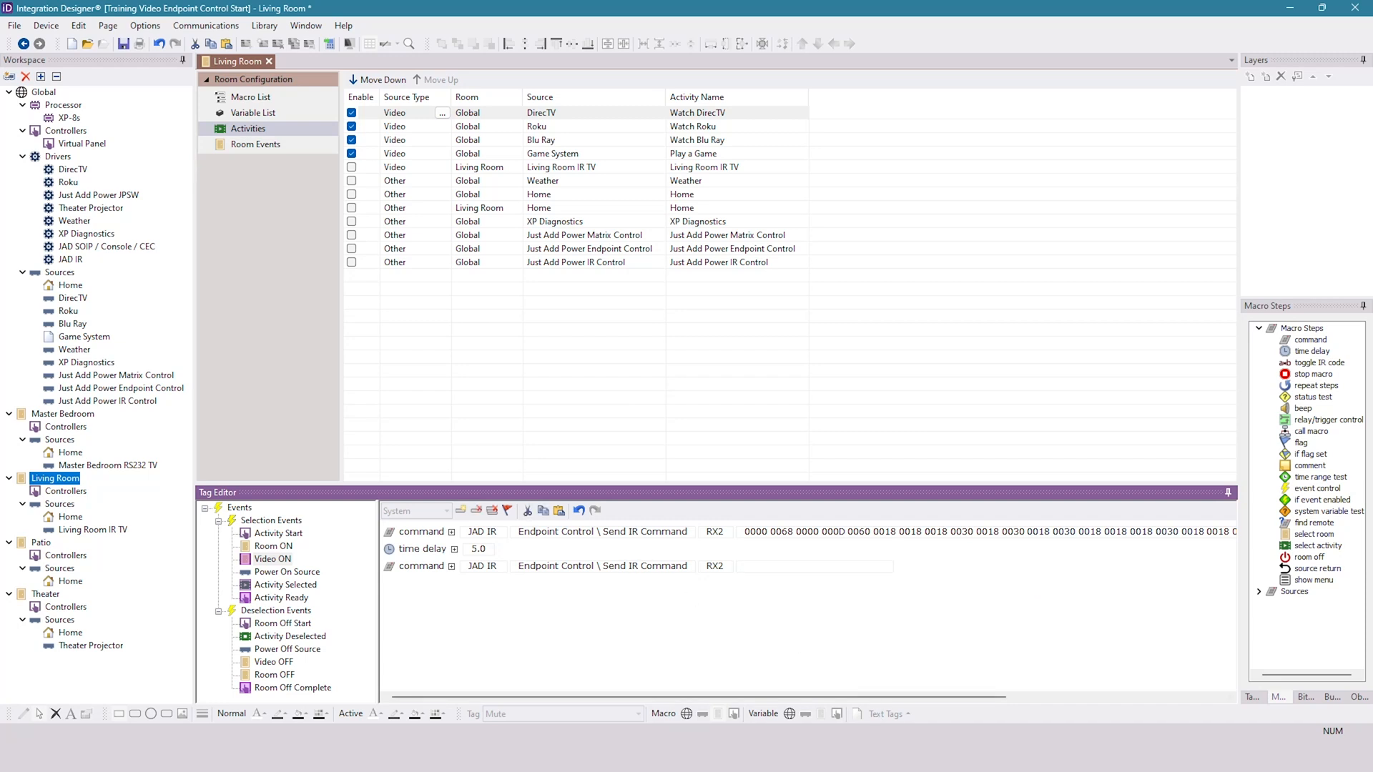
- Copy the hex code of the Input HDMI 1 function from the Sony TV remote in the Infrared Library Manager
mouse_move(923, 762)
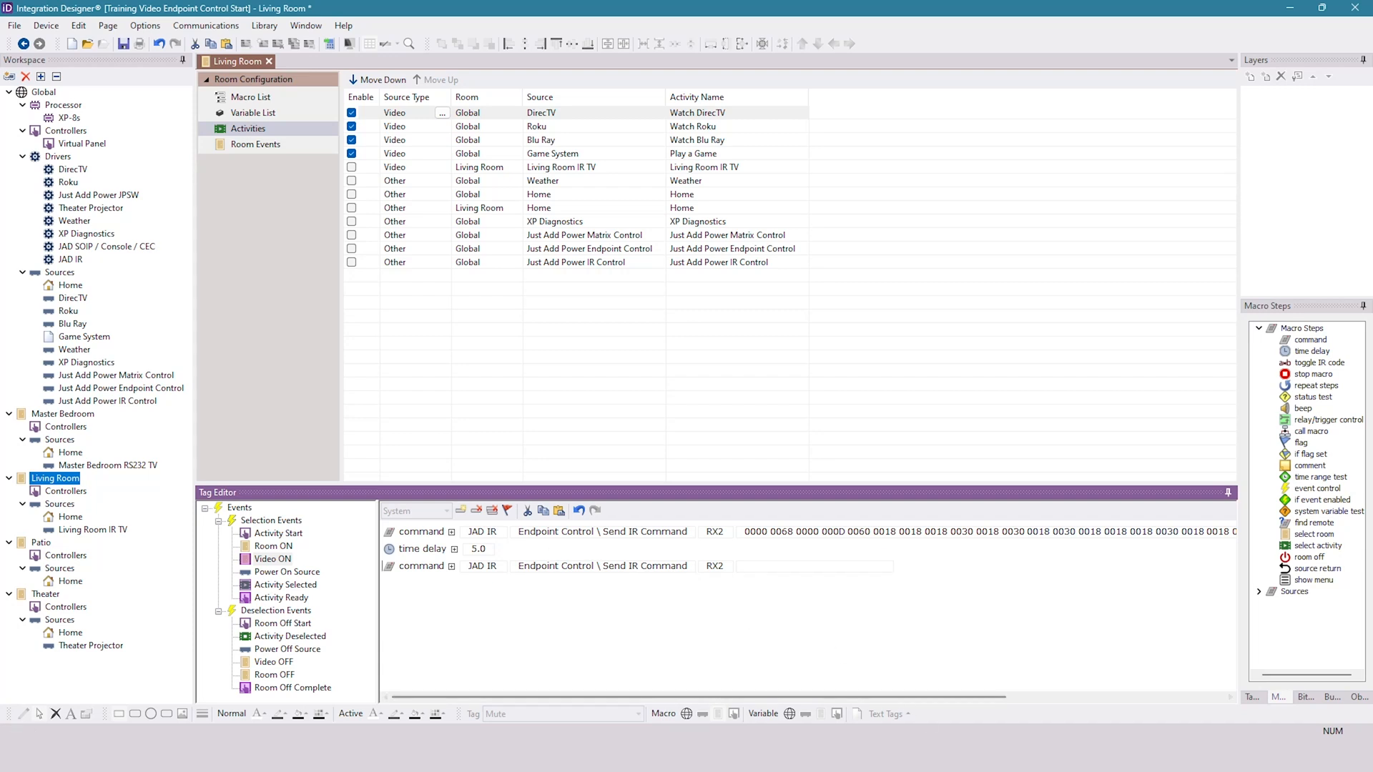
key("alt+Tab")
scroll(371, 392, "up", 11)
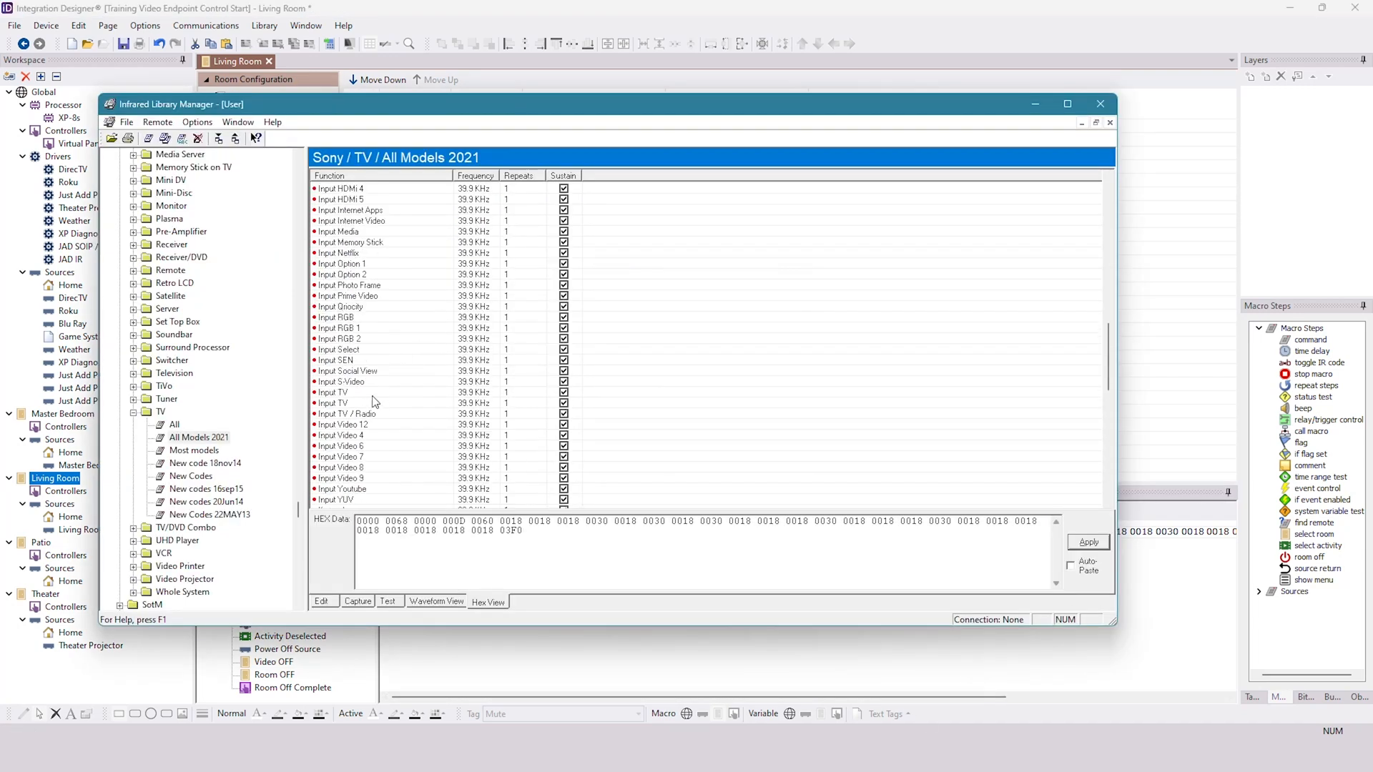
left_click(375, 222)
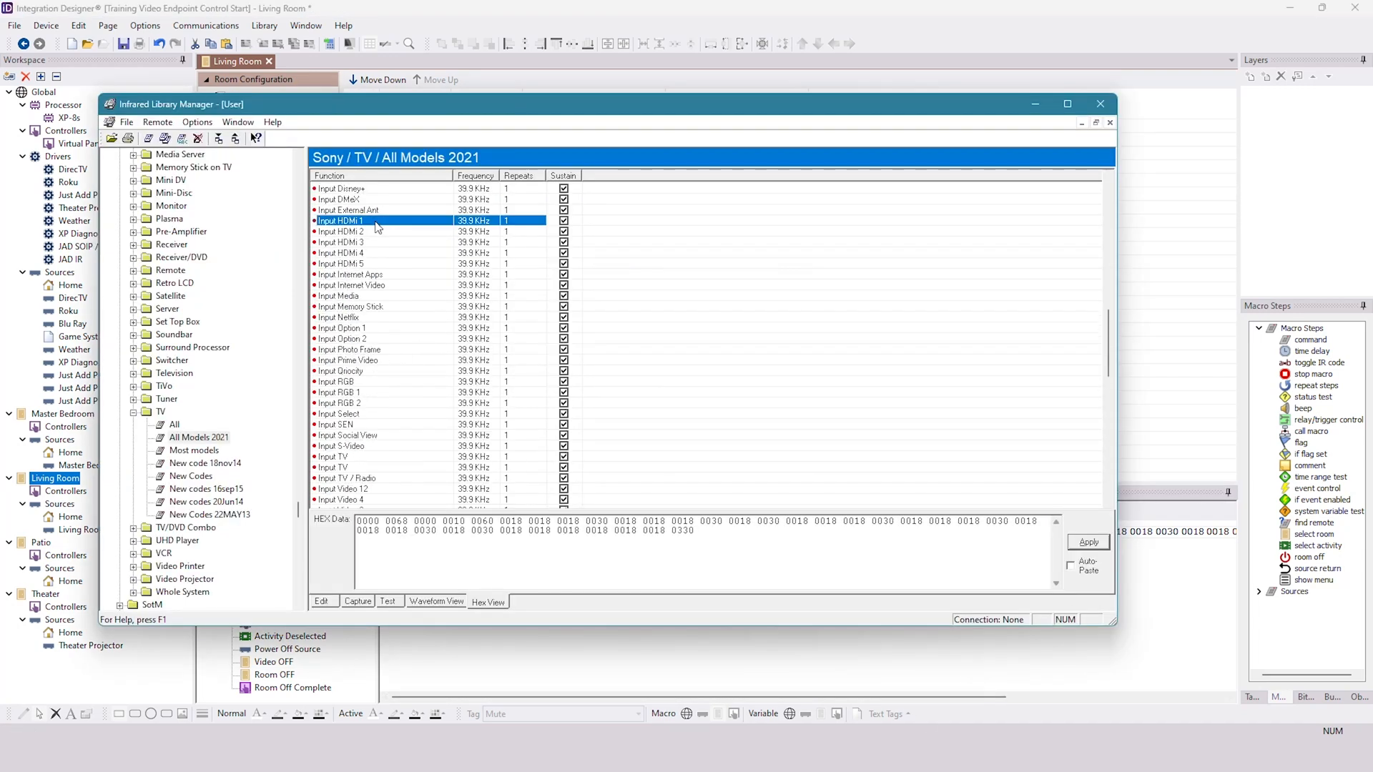
left_click_drag(785, 563, 357, 520)
right_click(413, 529)
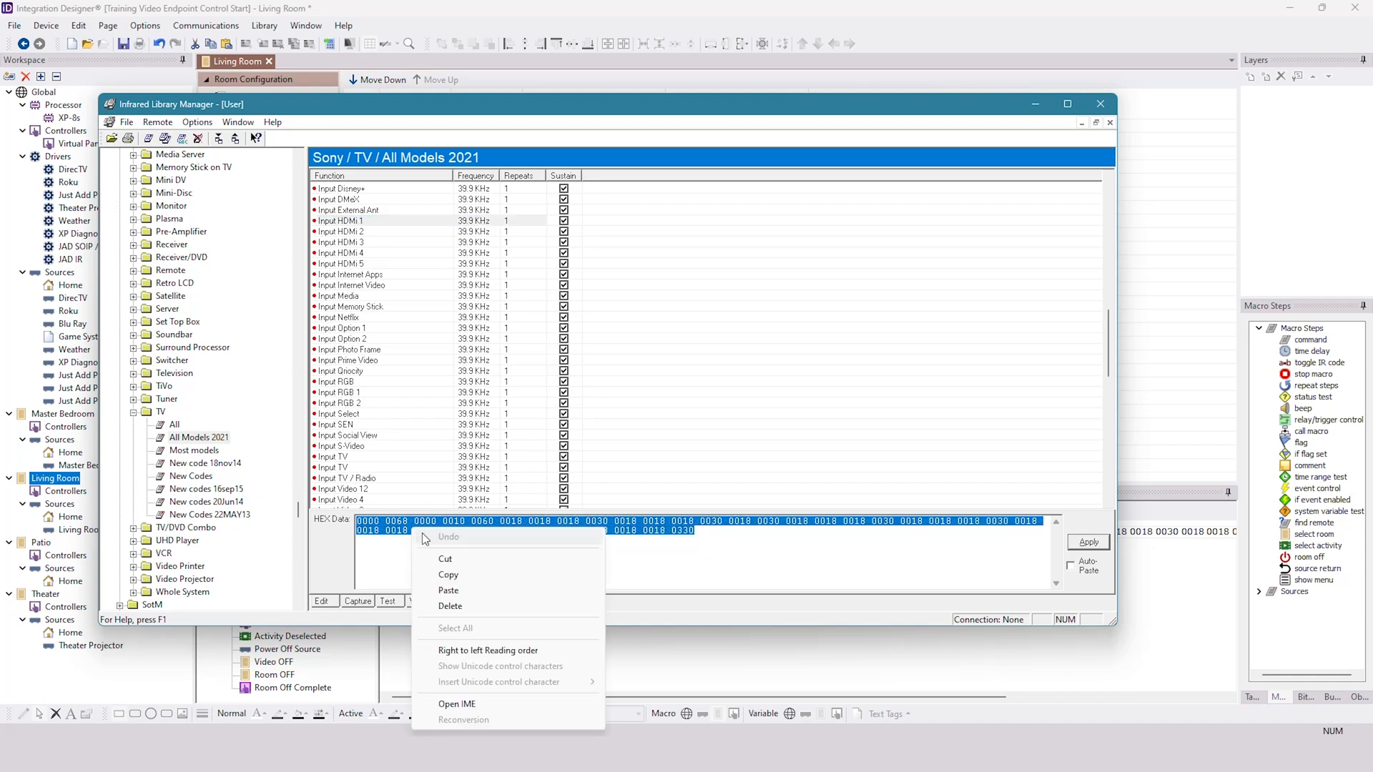
left_click(462, 582)
- Paste the Input HDMI 1 hex code into the second RX2 Send IR Command and reselect the Video ON event
left_click(668, 680)
left_click(793, 569)
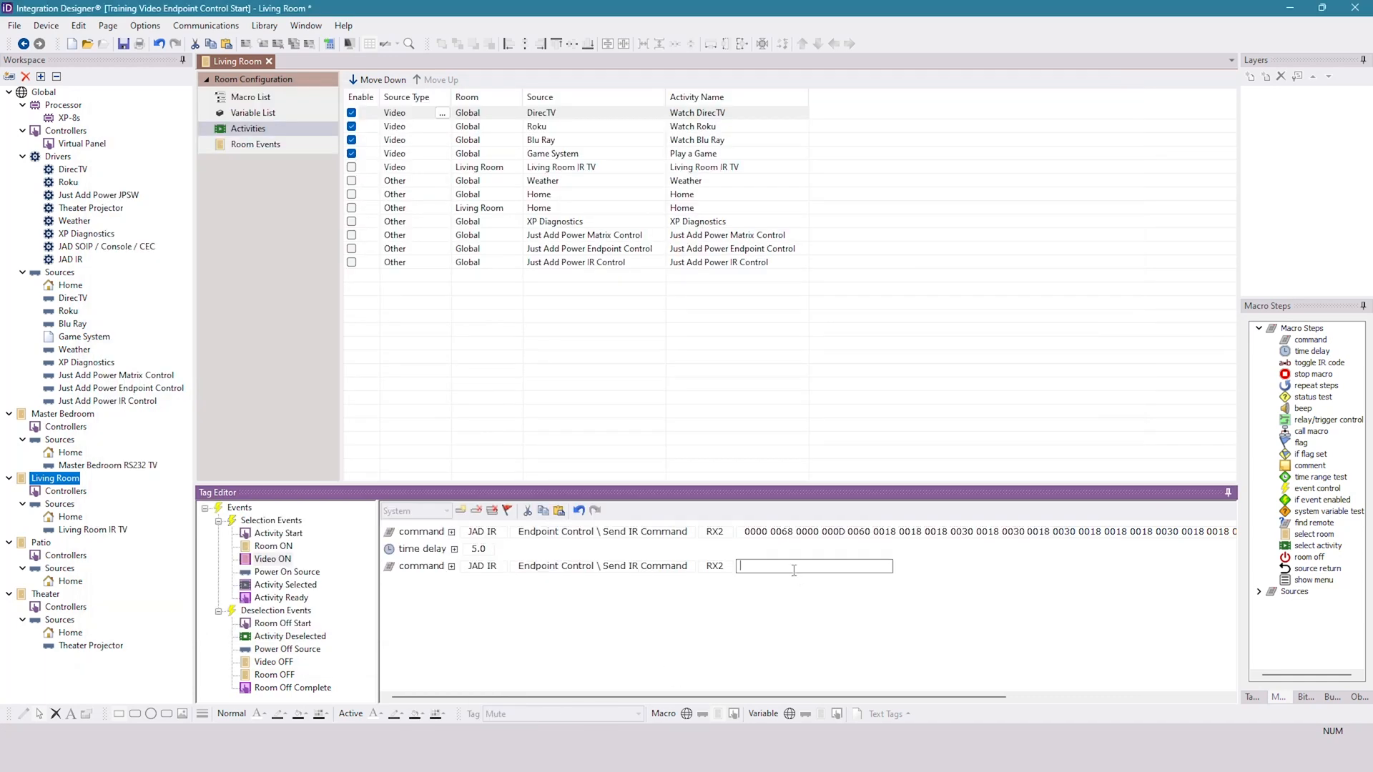
key("ctrl+v")
left_click(808, 595)
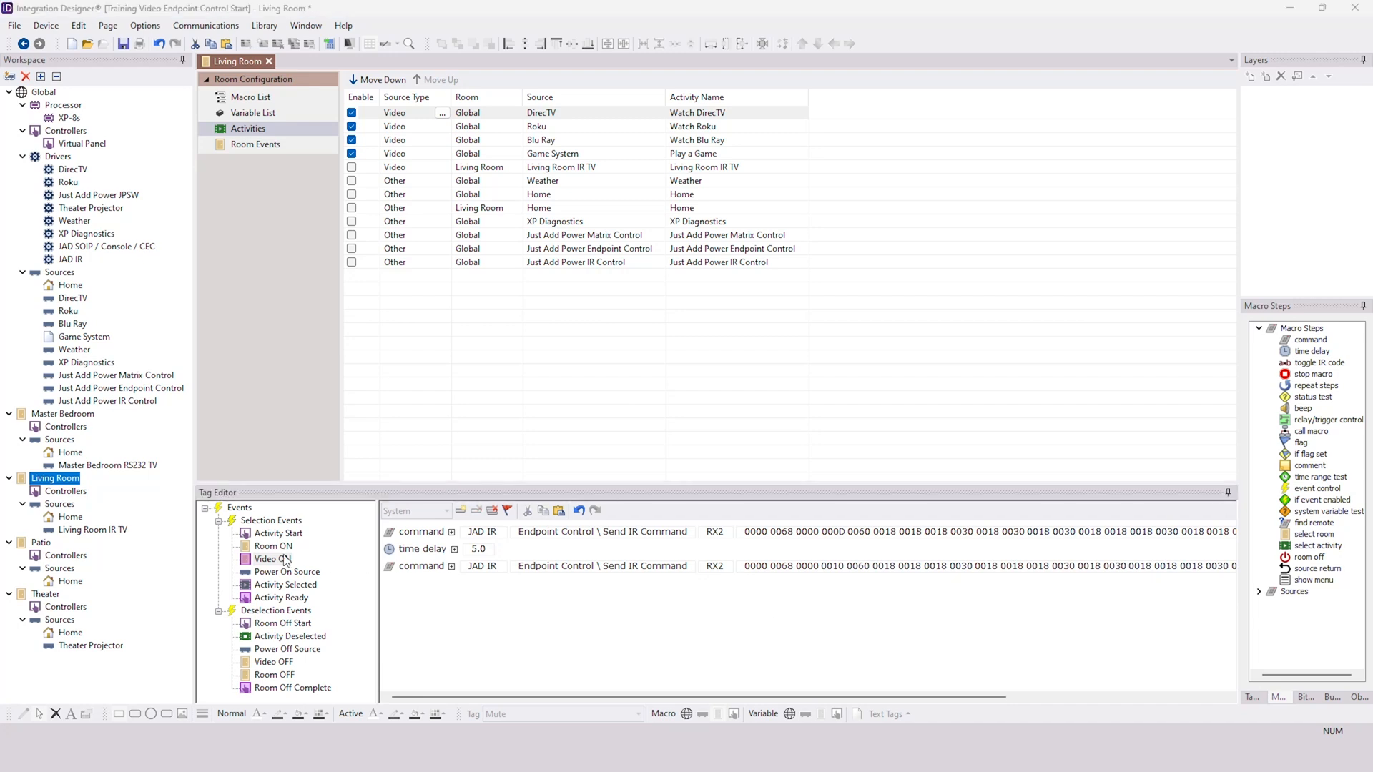
left_click(280, 558)
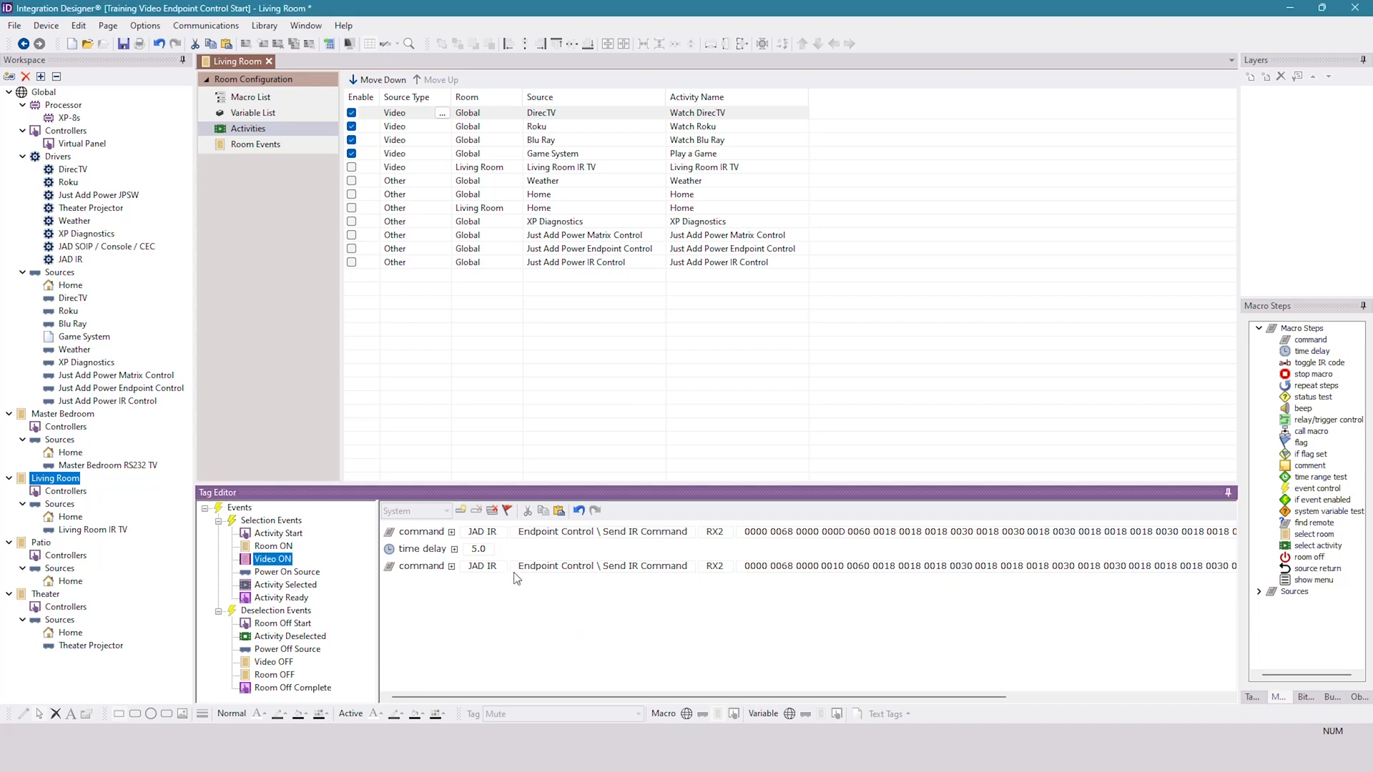
- Paste the copied RX2 Send IR Command into the Living Room's Video OFF macro and check its driver, function and receiver settings
left_click(266, 664)
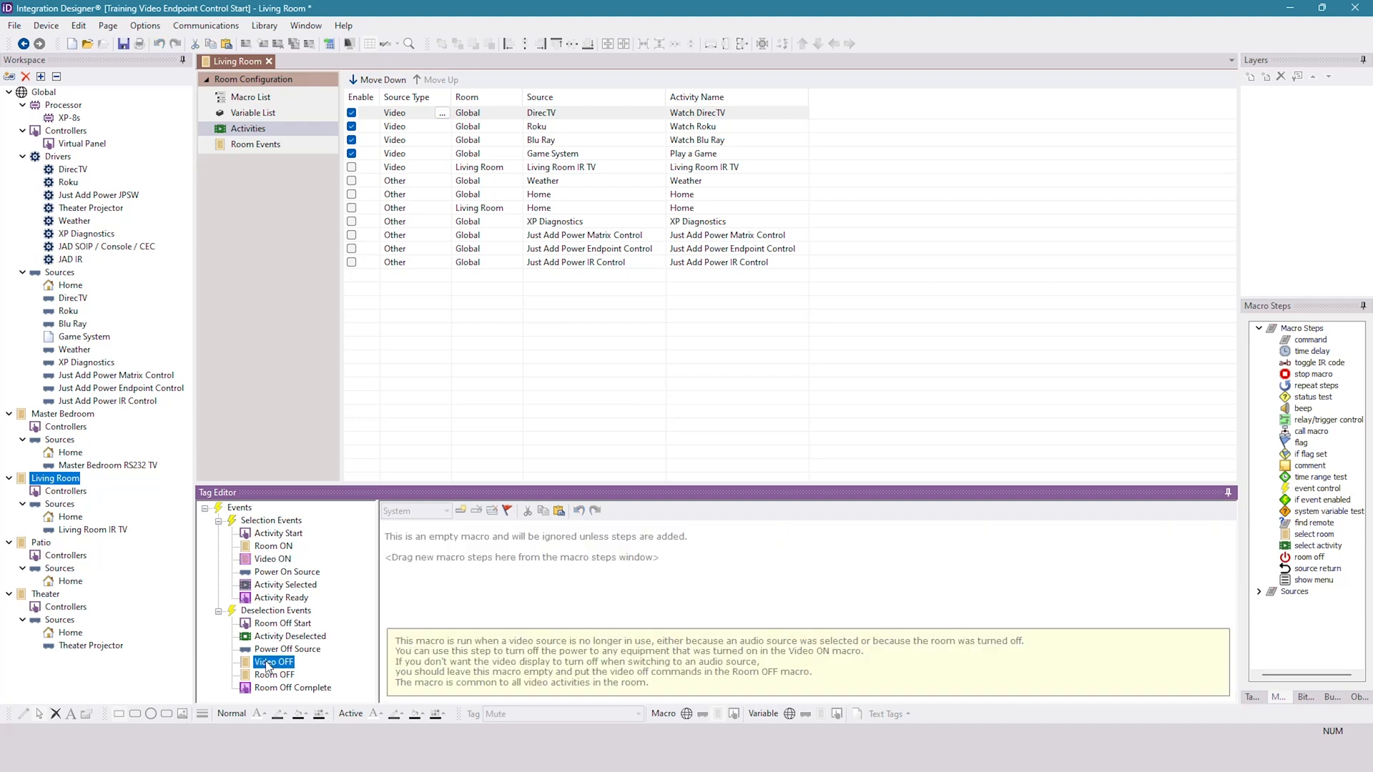
left_click(559, 509)
left_click(483, 533)
left_click(527, 642)
left_click(599, 533)
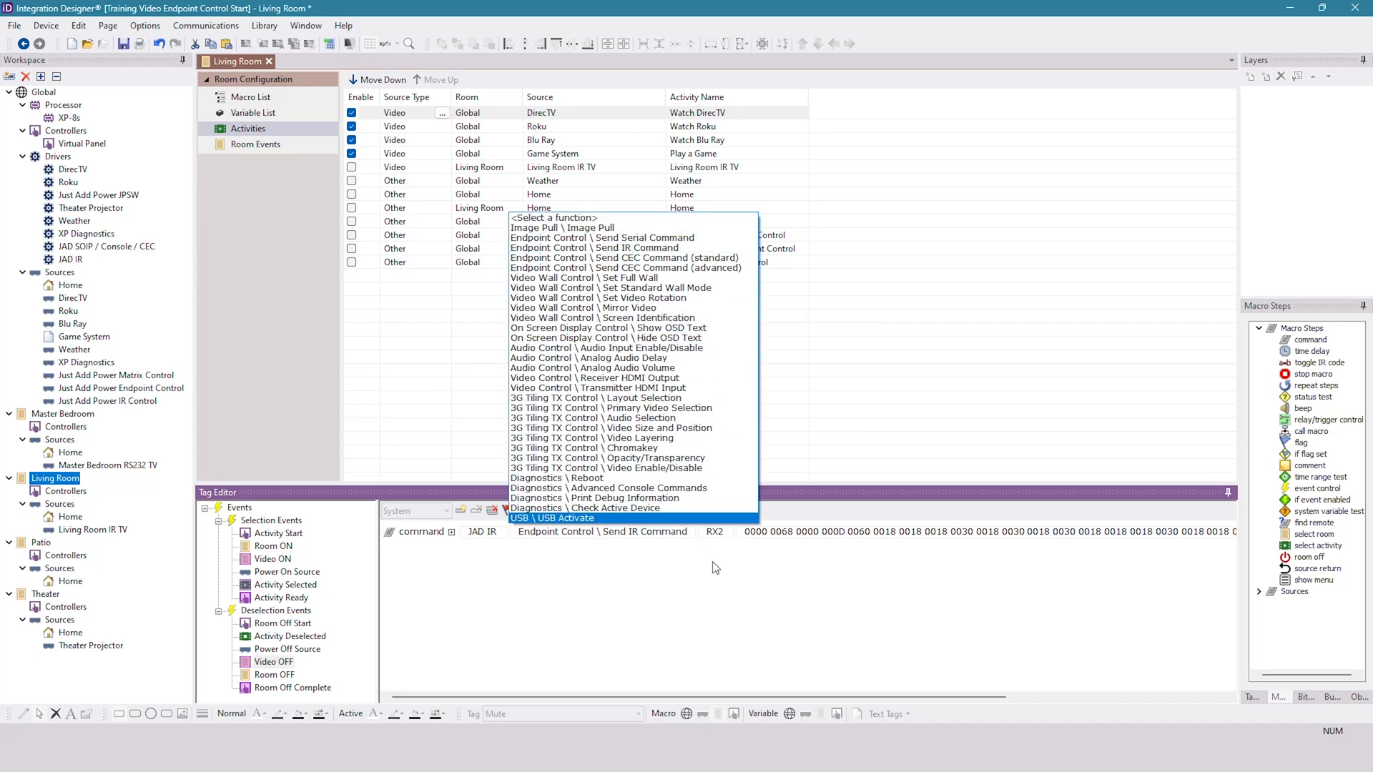
left_click(722, 559)
left_click(727, 532)
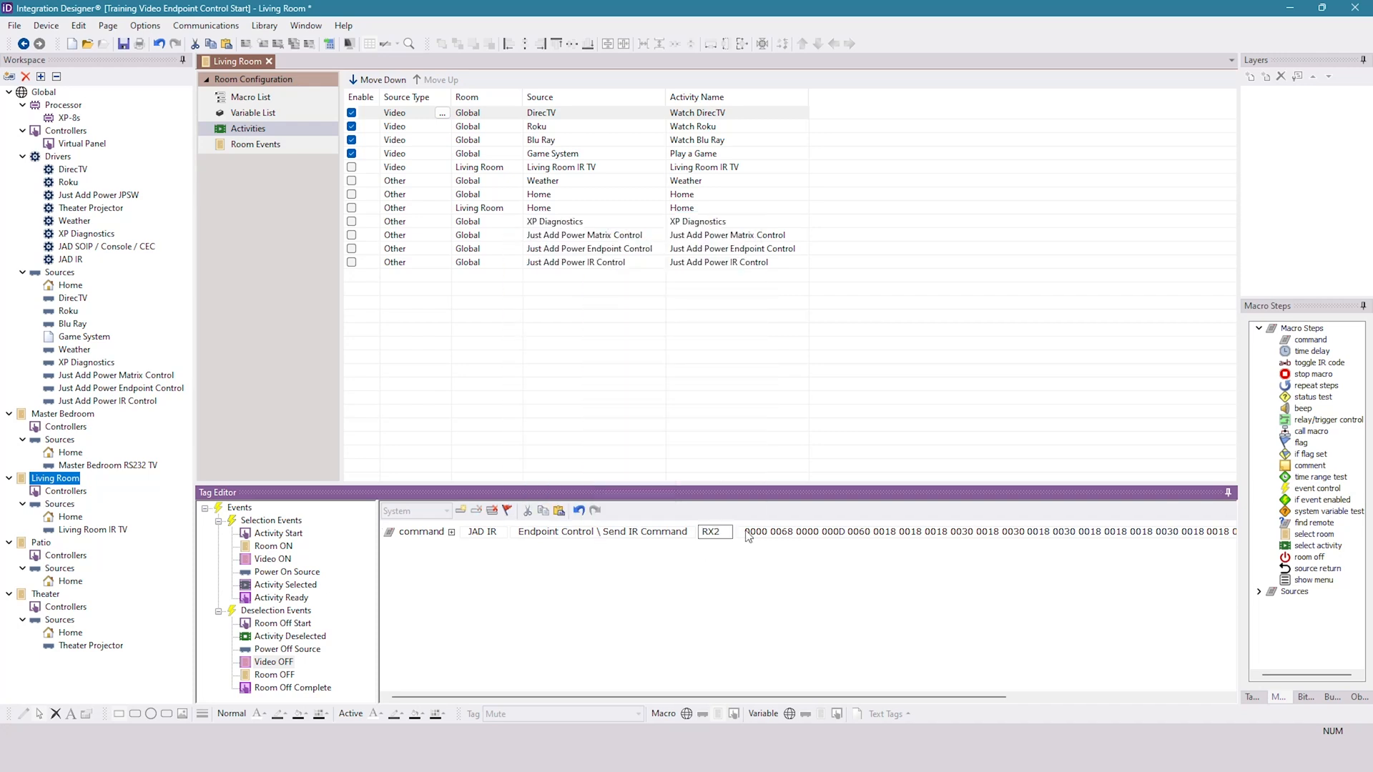
- Clear the hex code from the Send IR Command in the Video OFF macro
left_click(747, 536)
left_click_drag(962, 529, 1284, 534)
key("Delete")
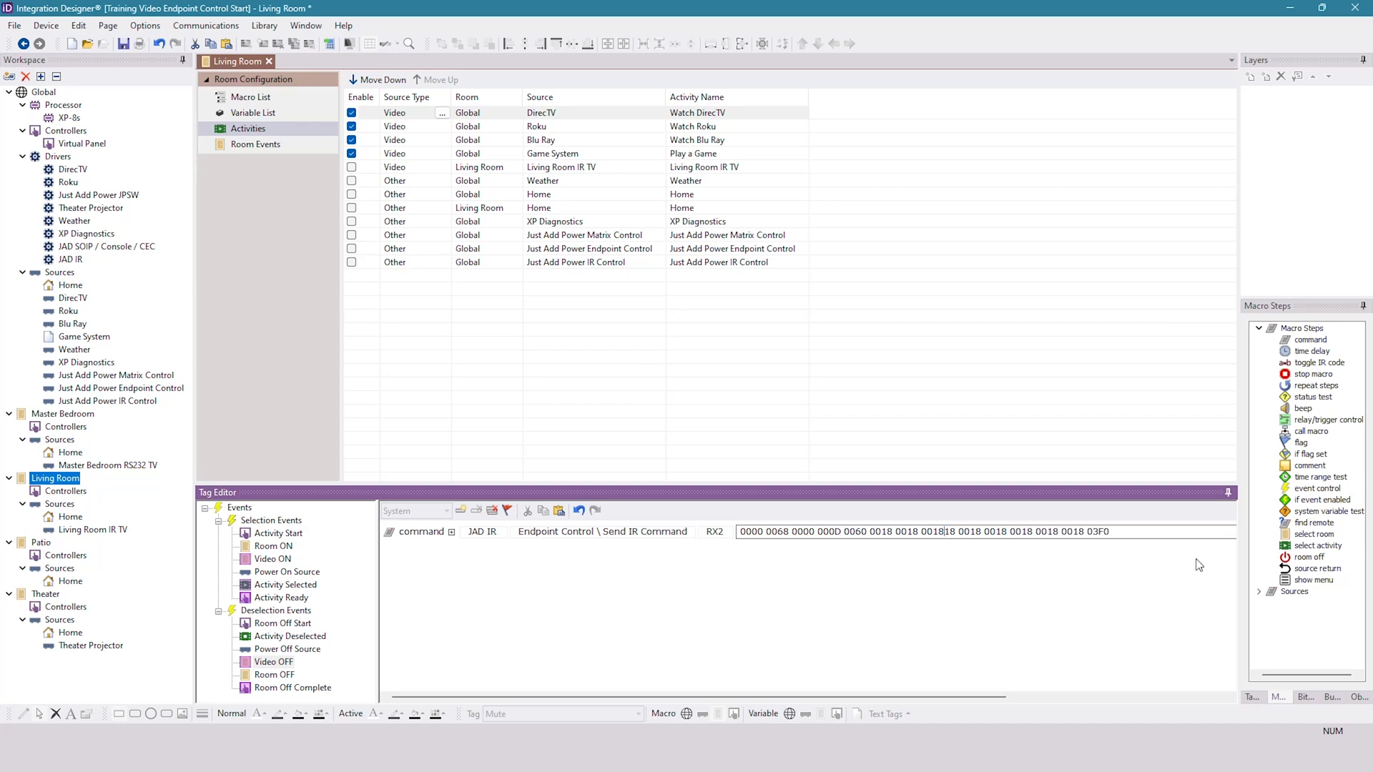
key("ctrl+a")
key("Delete")
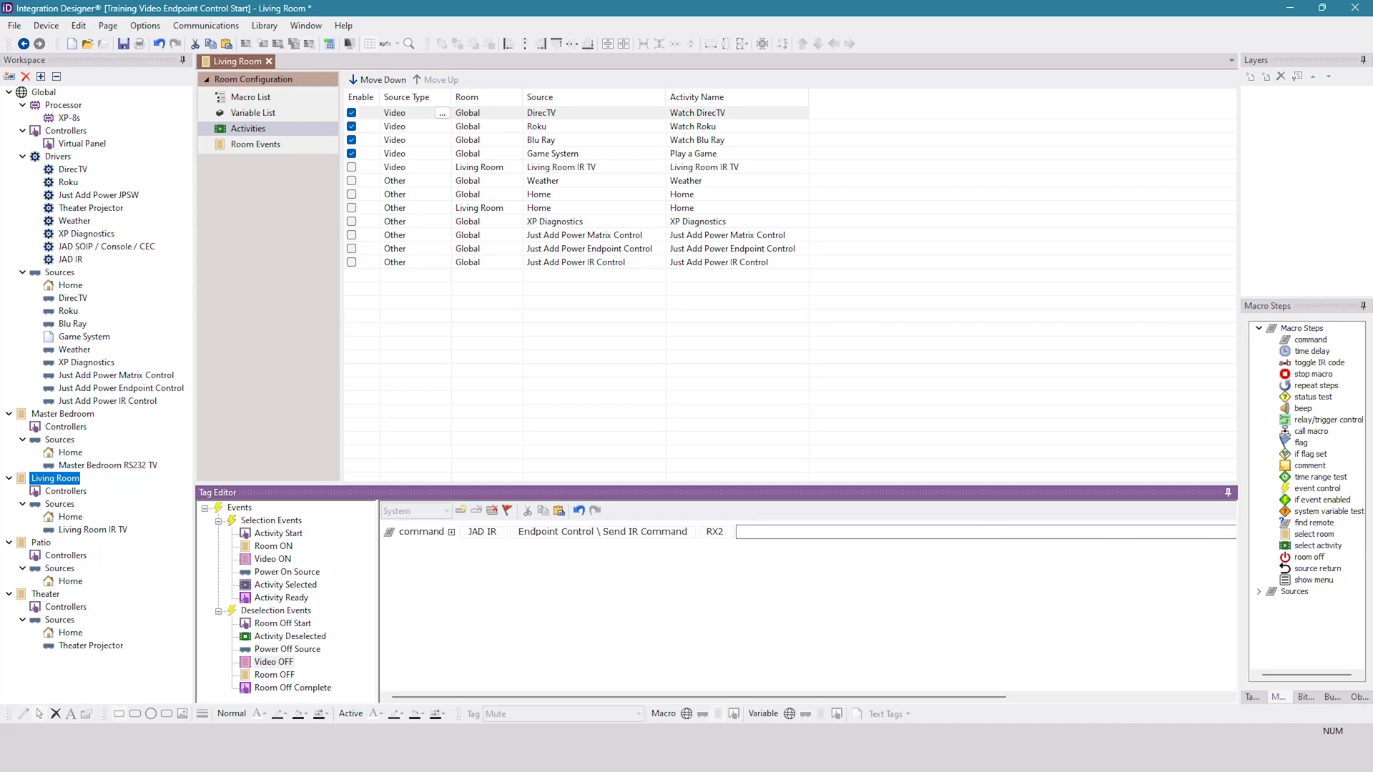
- Copy the hex code of the Power Off function from the Sony TV All Models 2021 remote in the Infrared Library Manager
left_click(782, 756)
scroll(381, 495, "down", 10)
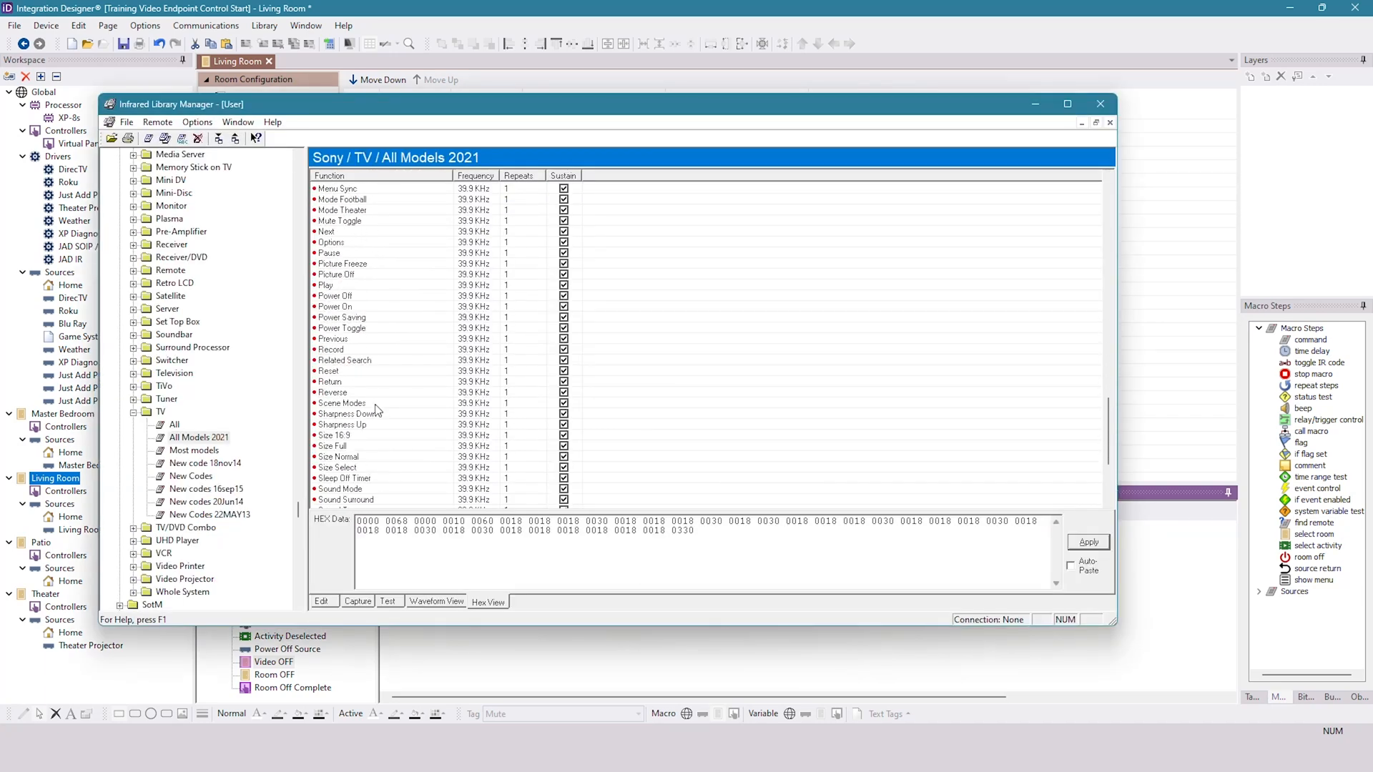
left_click(363, 299)
left_click_drag(531, 532, 356, 519)
right_click(409, 528)
left_click(449, 576)
- Paste the Power Off hex code into the Video OFF macro's RX2 Send IR Command in Integration Designer
left_click(849, 654)
left_click(780, 531)
key("ctrl+v")
key("Return")
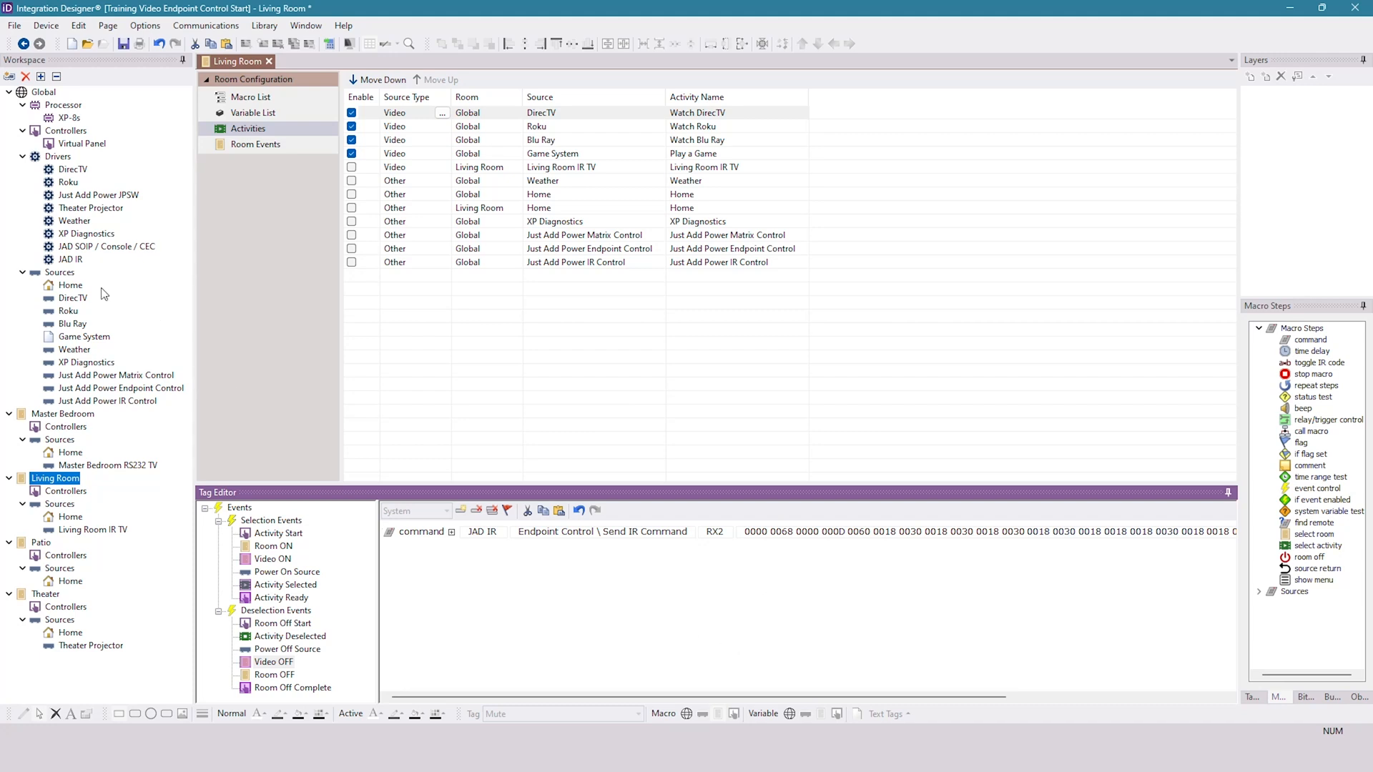
- Open the Virtual Panel and paste the copied Send IR Command into the Volume Up button's Living Room macro
double_click(81, 145)
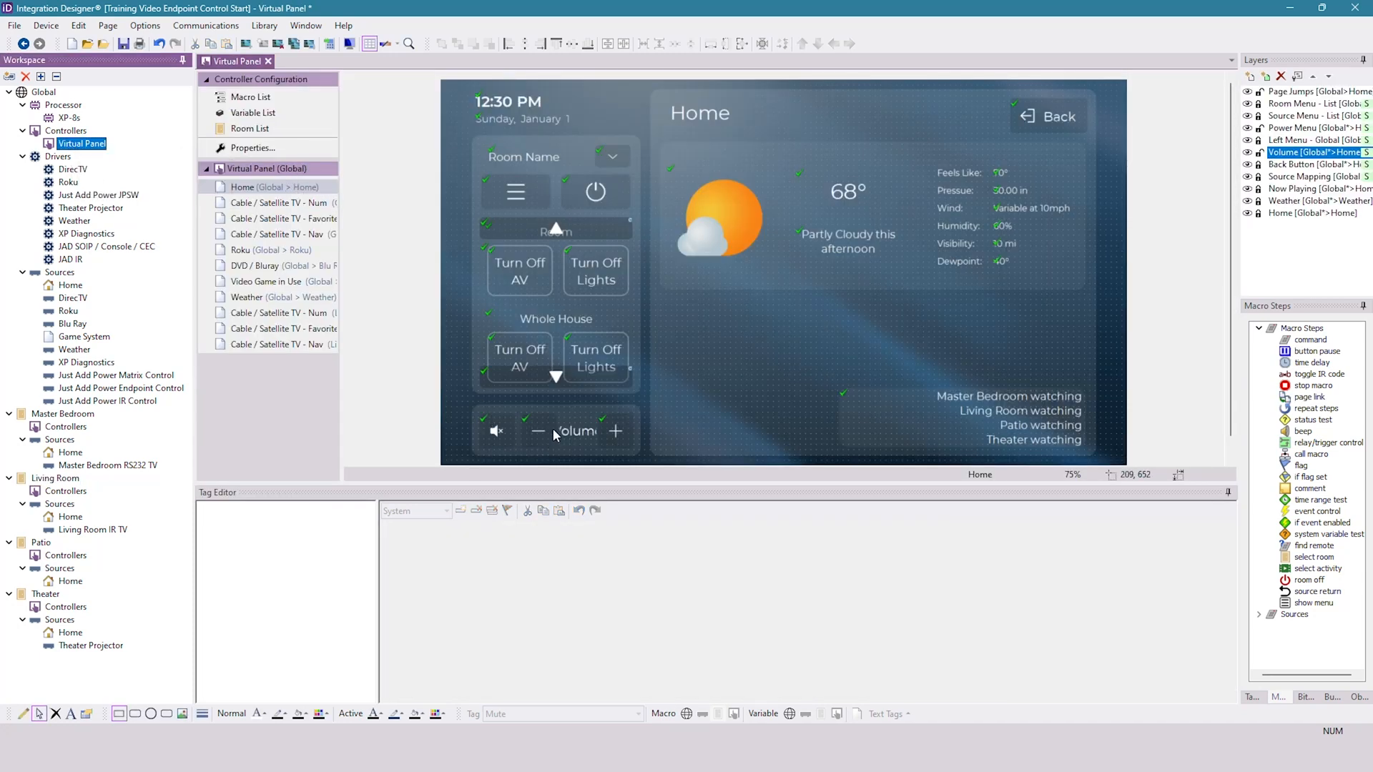
left_click(615, 431)
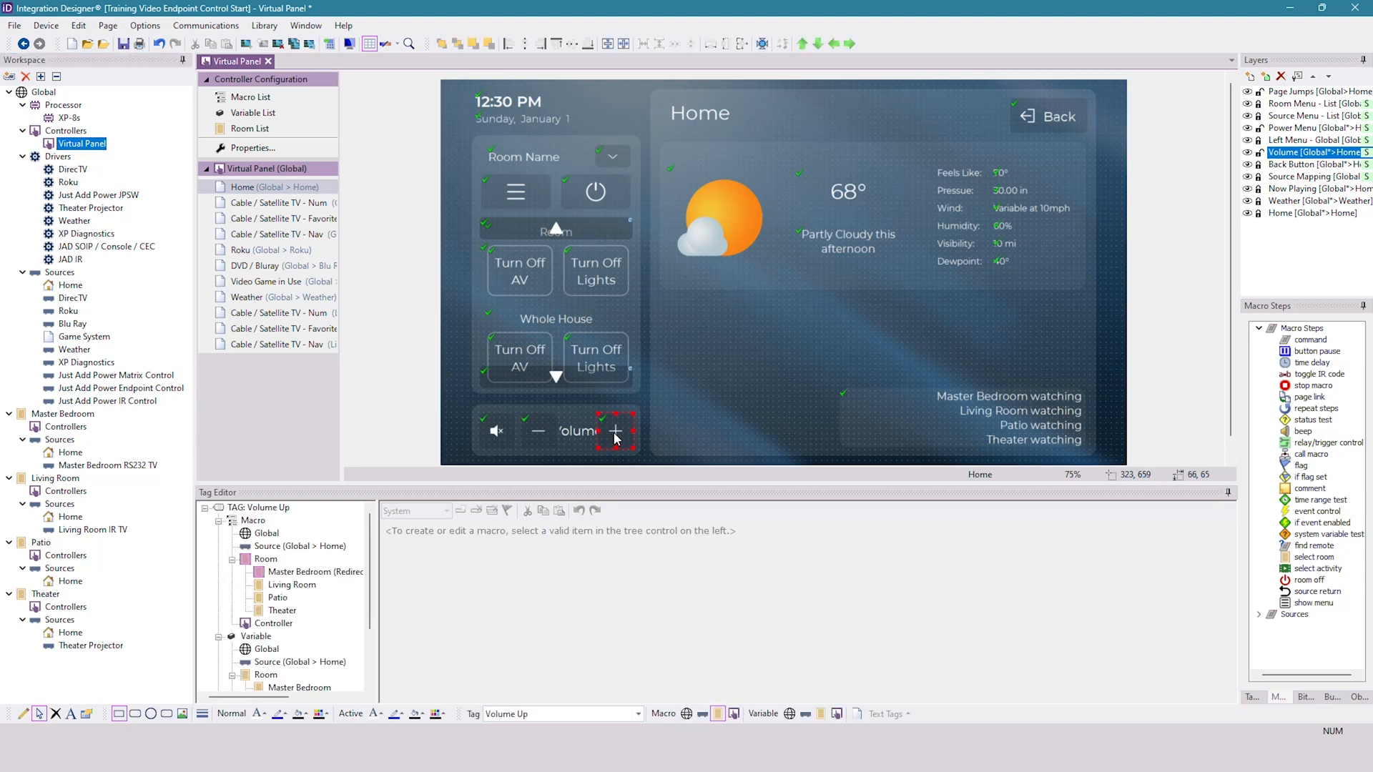
left_click(291, 584)
left_click(559, 510)
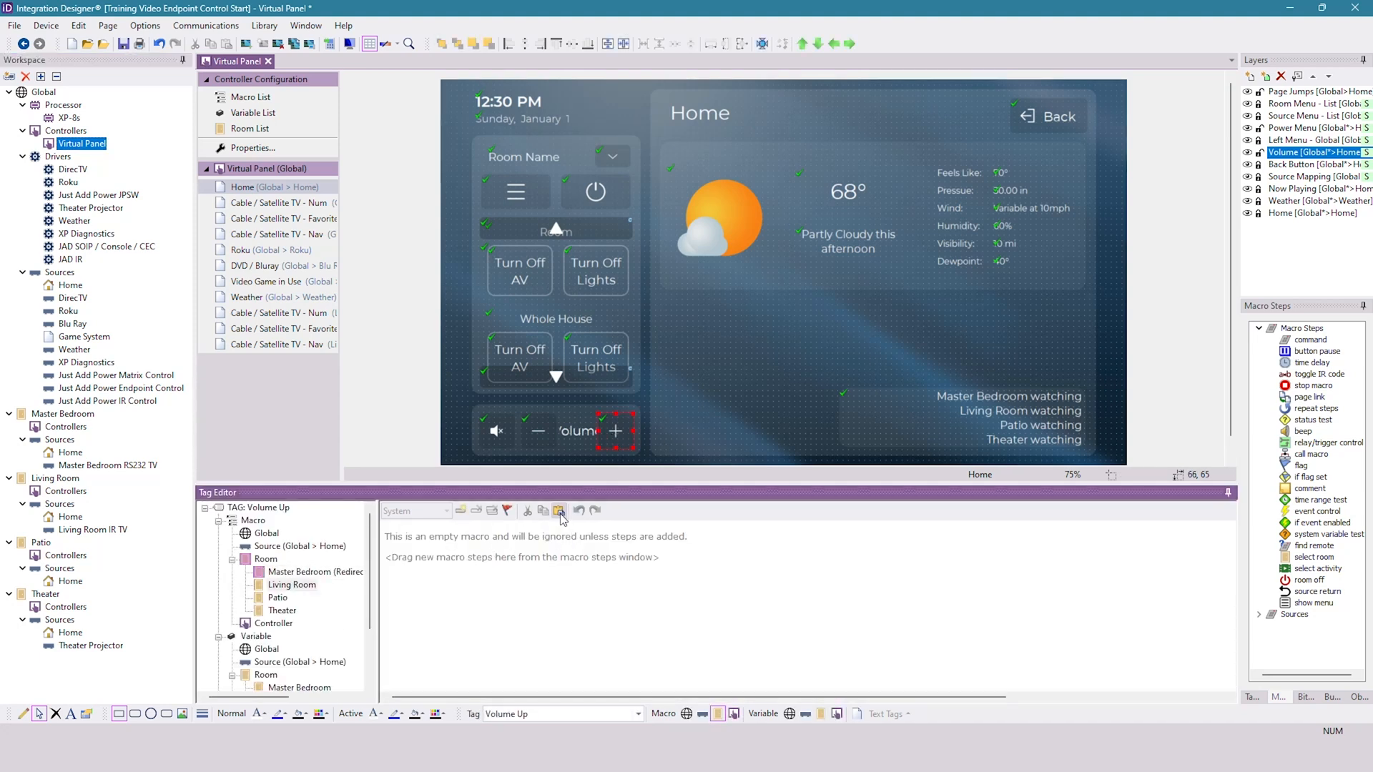
- Clear the hex code from the Send IR Command in the Volume Up button's Living Room macro
left_click_drag(758, 533, 1312, 533)
key("Delete")
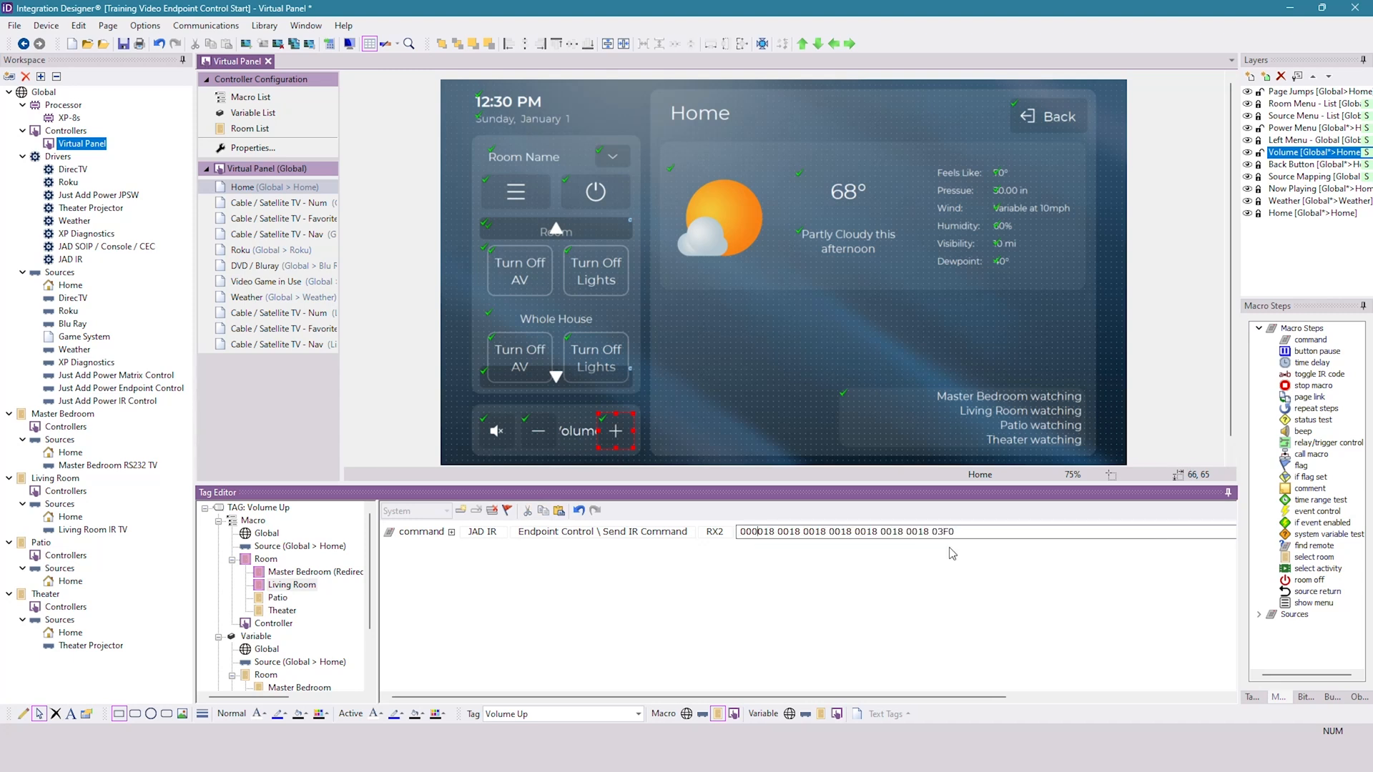
left_click_drag(960, 531, 669, 534)
key("Delete")
left_click(677, 581)
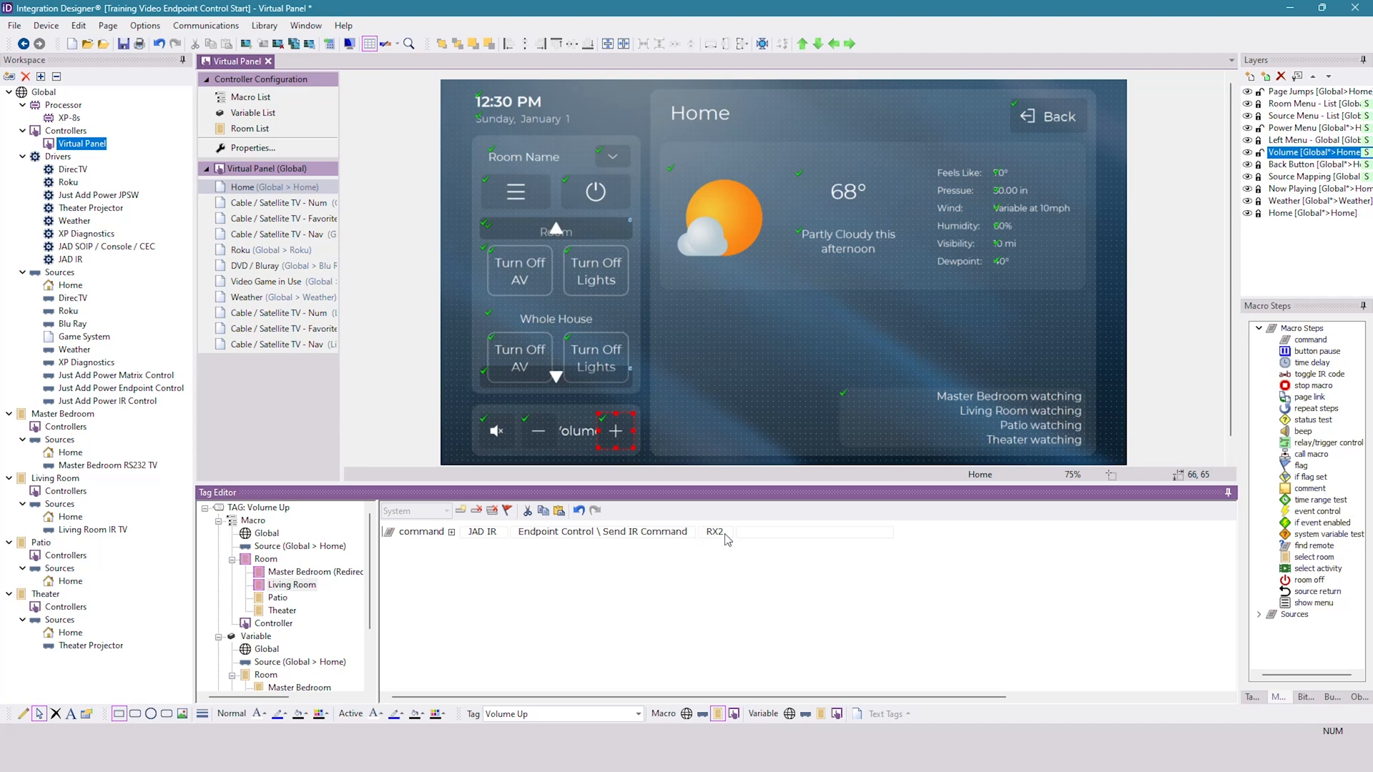
left_click(749, 534)
- Copy the hex code of the Volume Up function from the Sony TV remote in the Infrared Library Manager
left_click(925, 756)
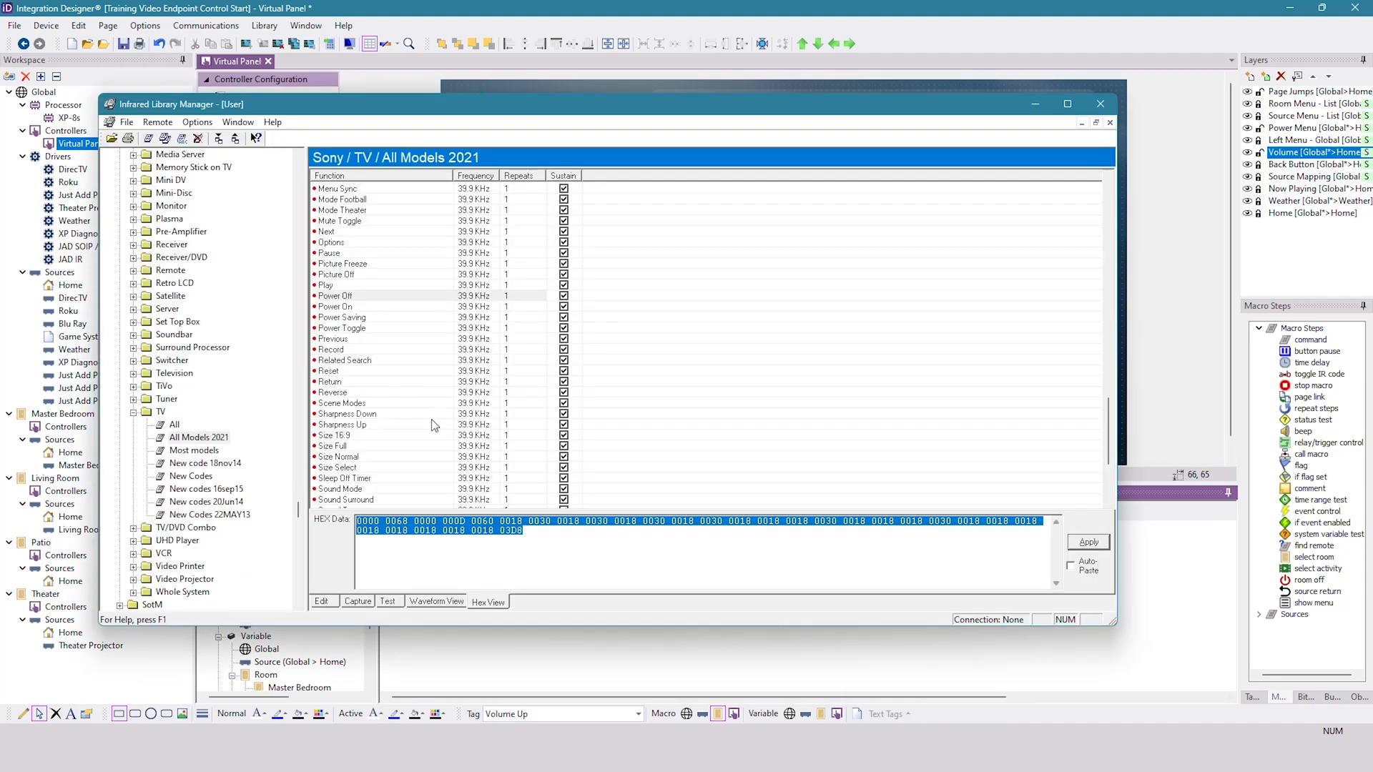
scroll(435, 426, "down", 5)
left_click(403, 500)
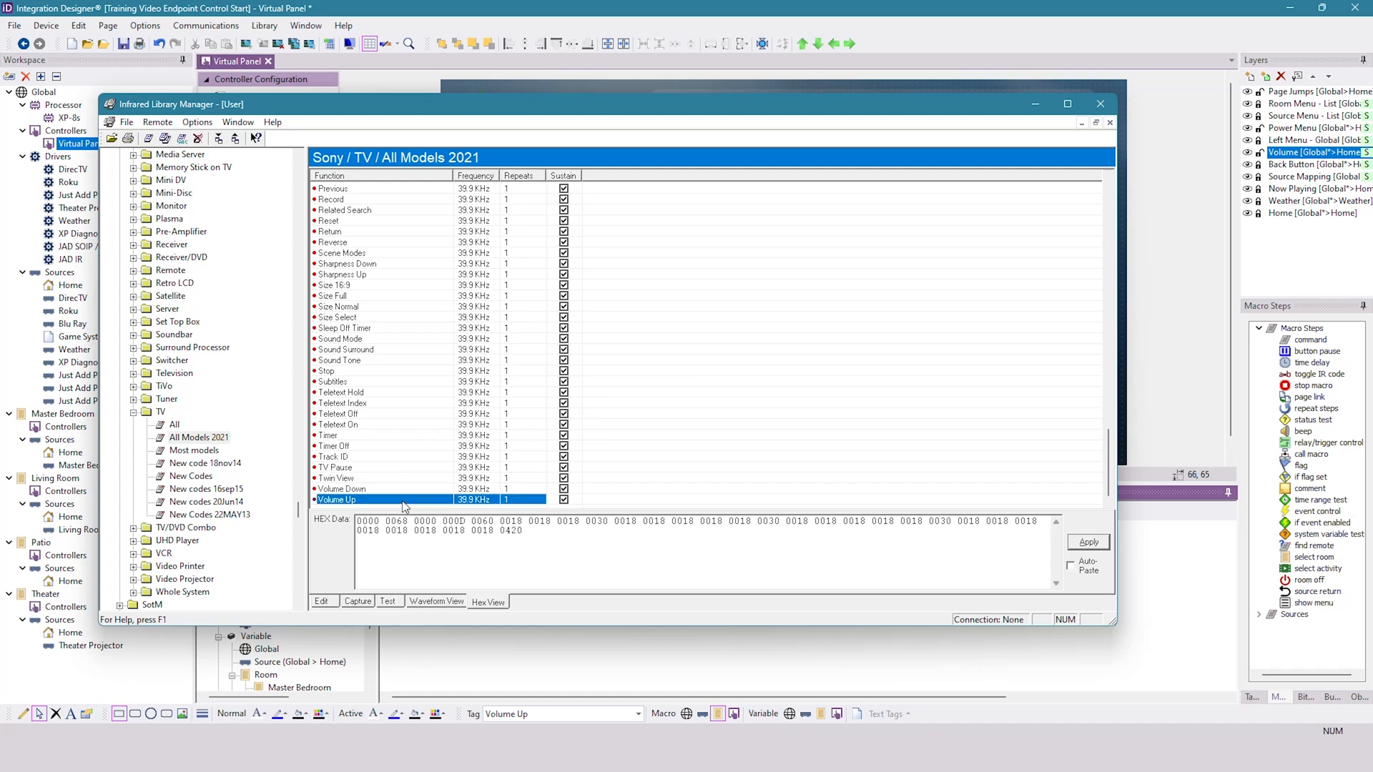
left_click(541, 545)
key("ctrl+a")
right_click(485, 524)
left_click(523, 571)
- Paste the Volume Up hex code into the RX2 Send IR Command of the Living Room's Volume Up macro in Integration Designer
left_click(681, 674)
left_click(779, 533)
key("ctrl+v")
left_click(798, 599)
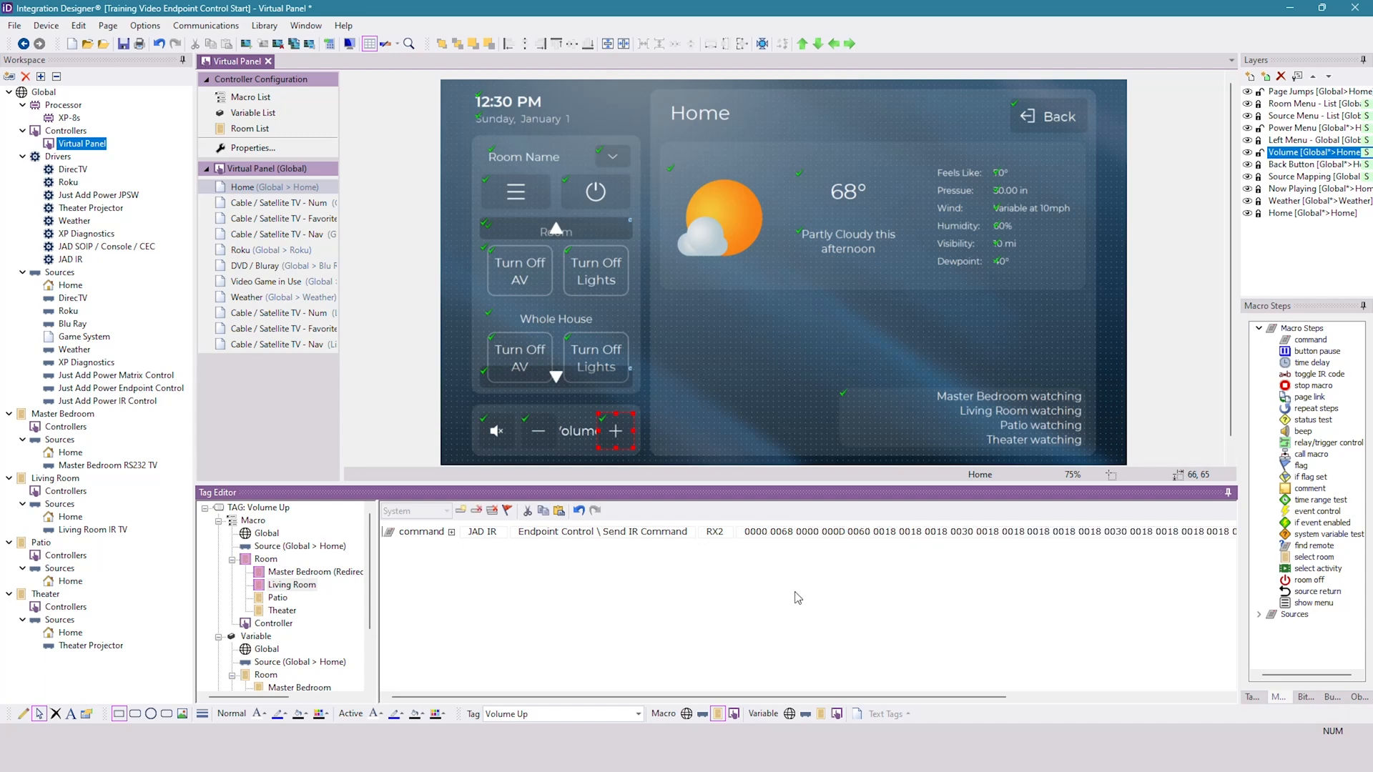
- Review the Living Room macros of the Volume Down and Mute buttons on the Virtual Panel
left_click(538, 432)
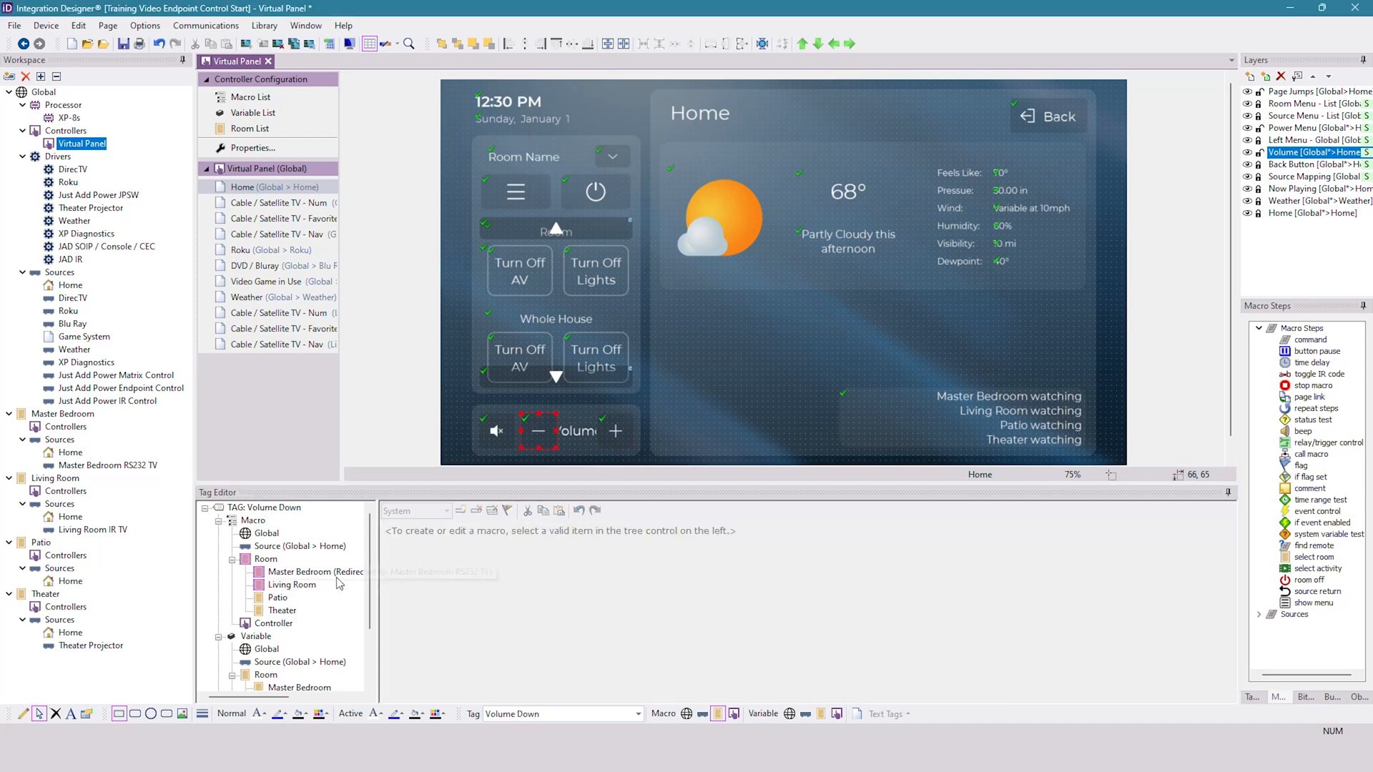
left_click(291, 585)
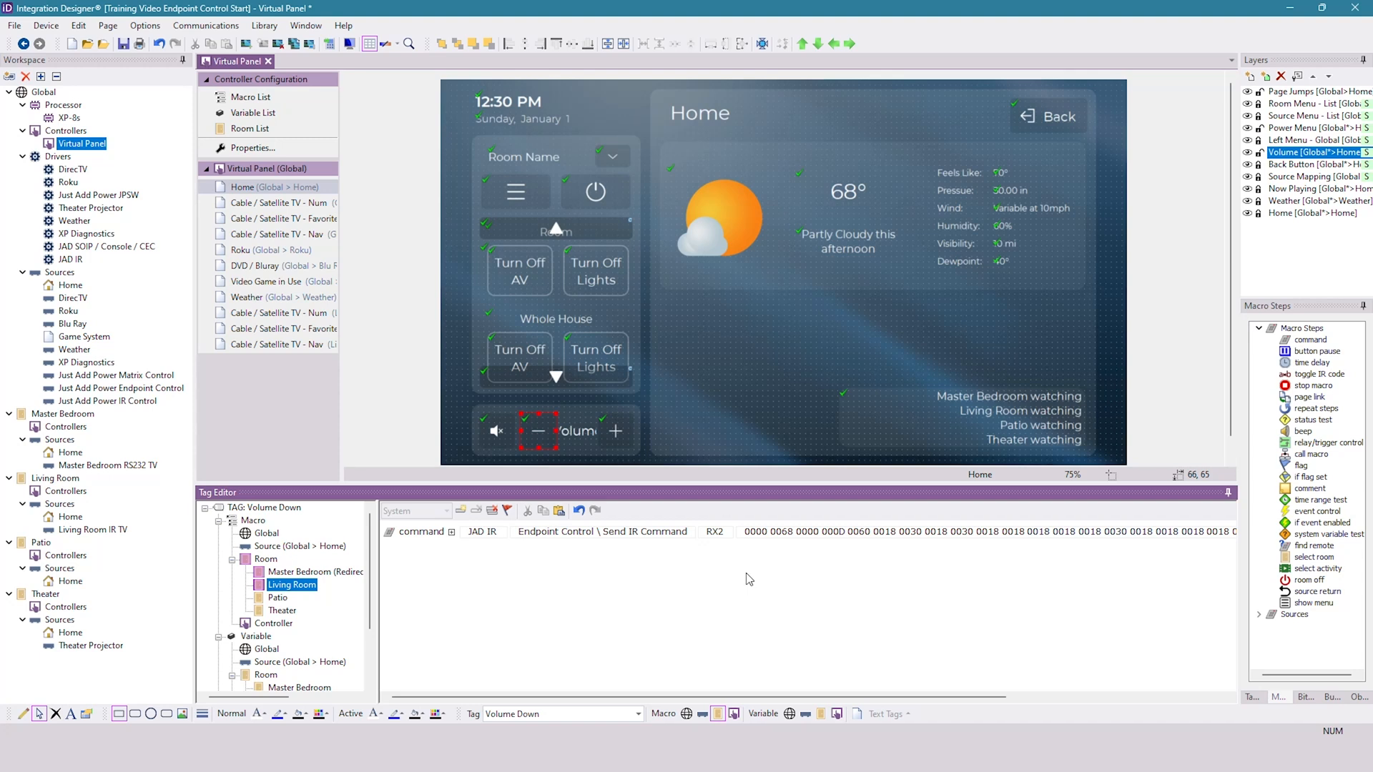
left_click(503, 437)
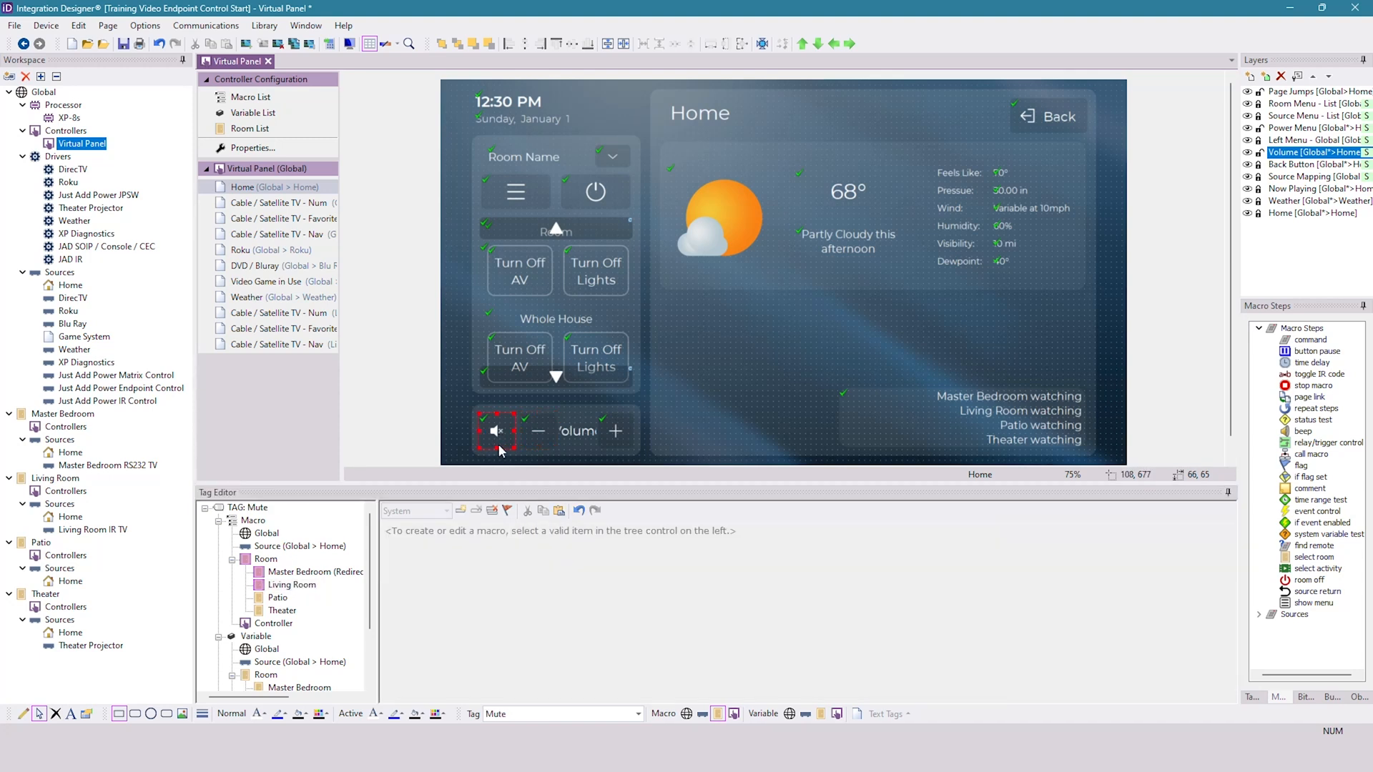
left_click(293, 585)
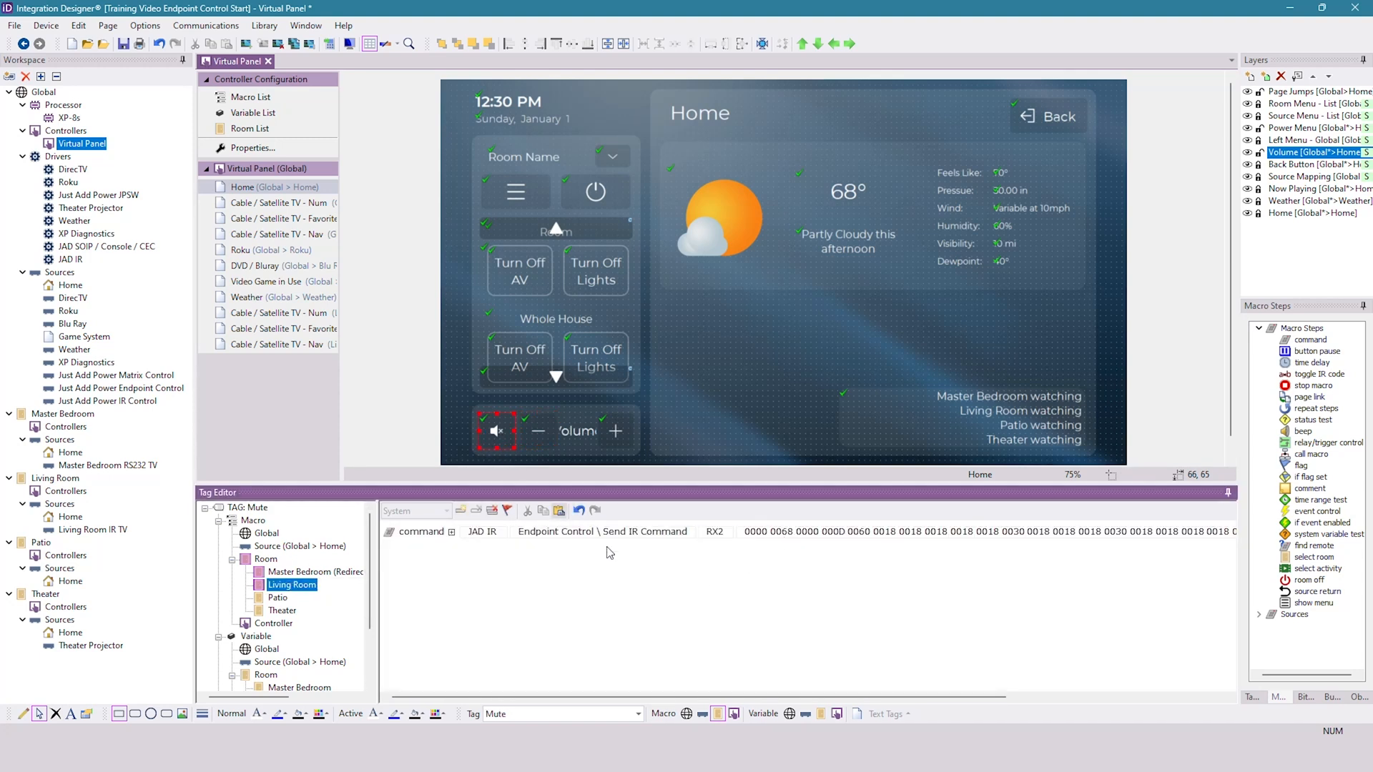
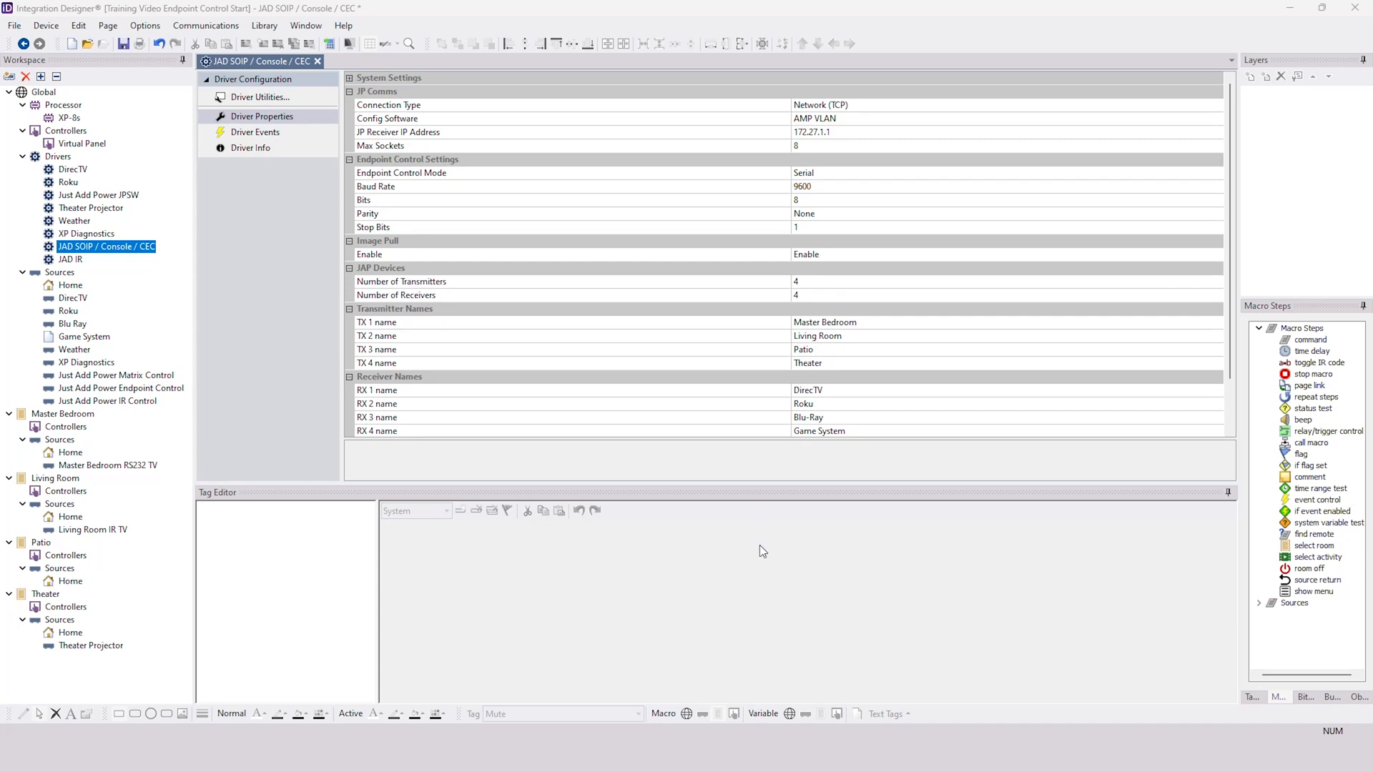
- Review the driver properties of JAD IR and JAD SOIP / Console / CEC, including the TX 3 name
left_click(80, 261)
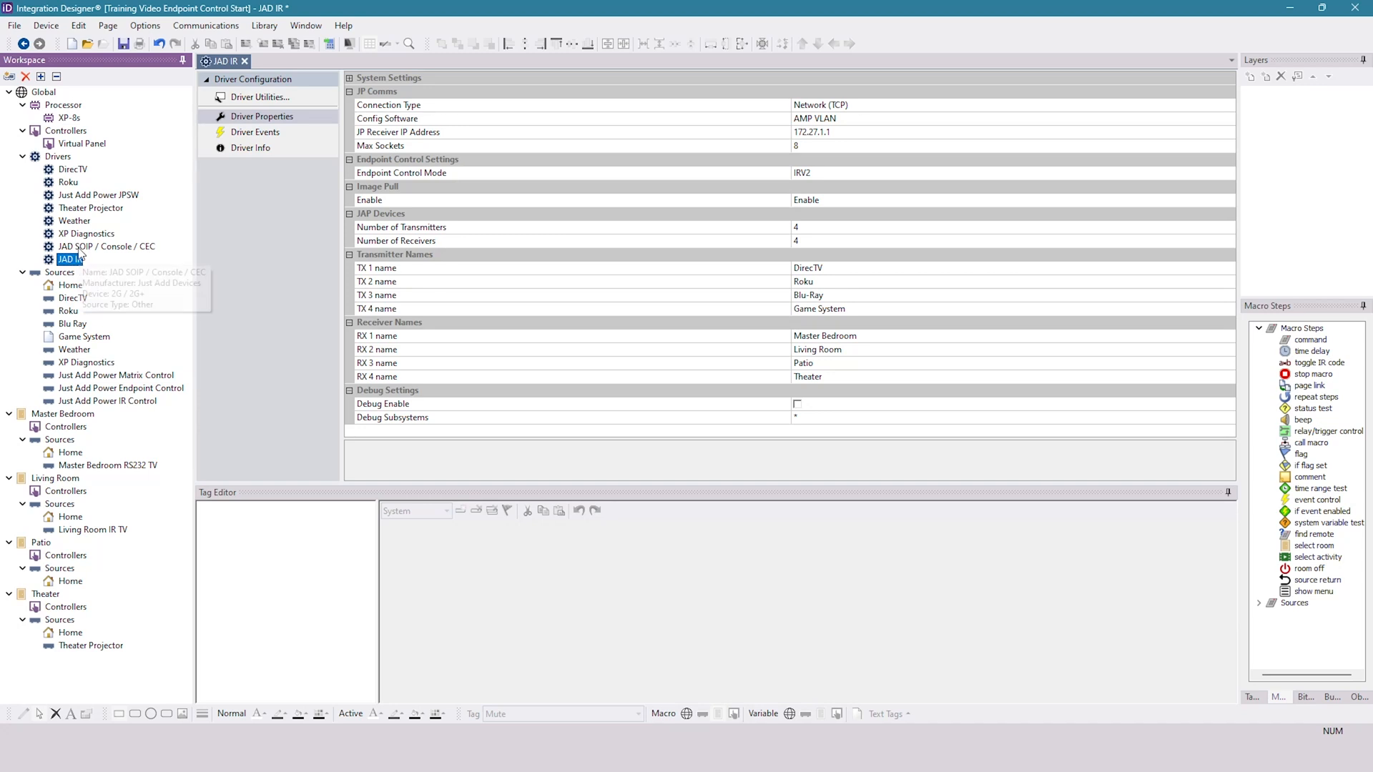
left_click(79, 247)
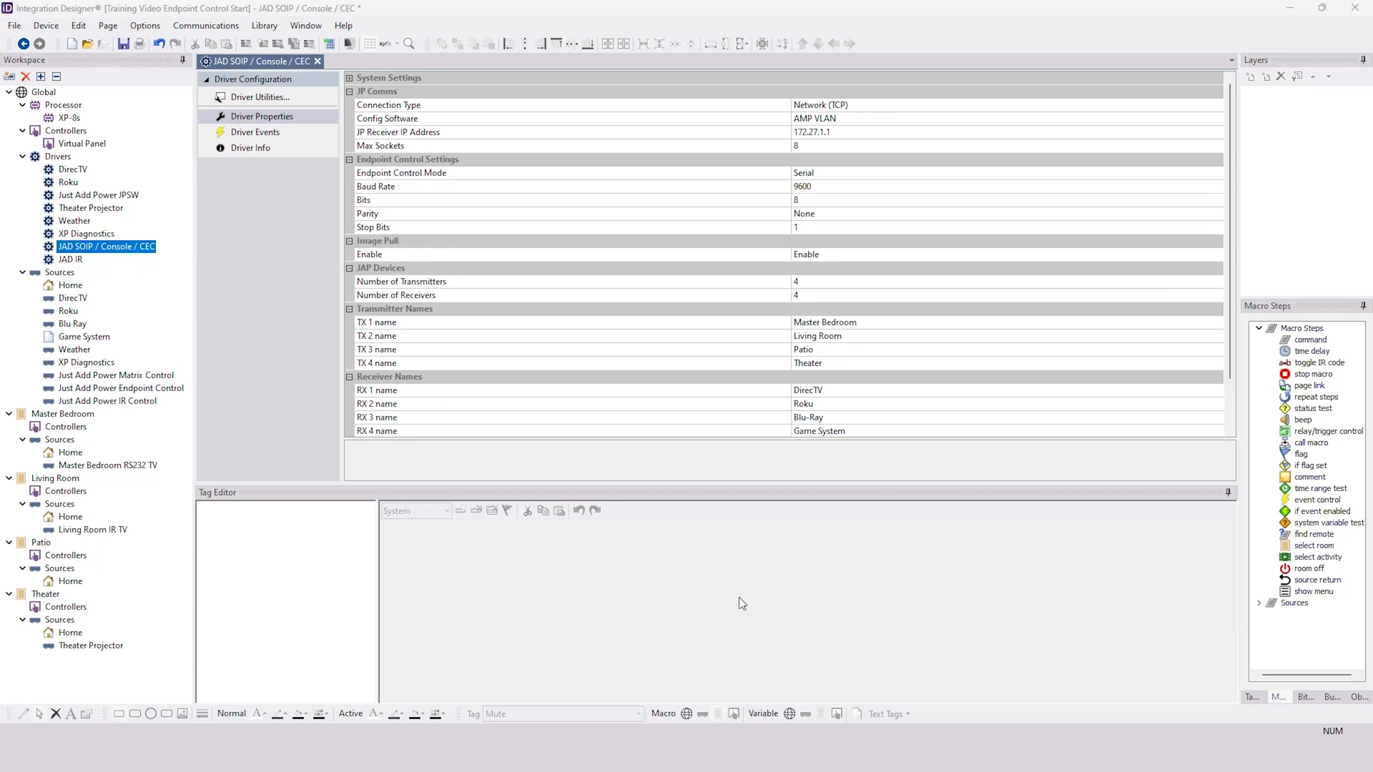
left_click(829, 349)
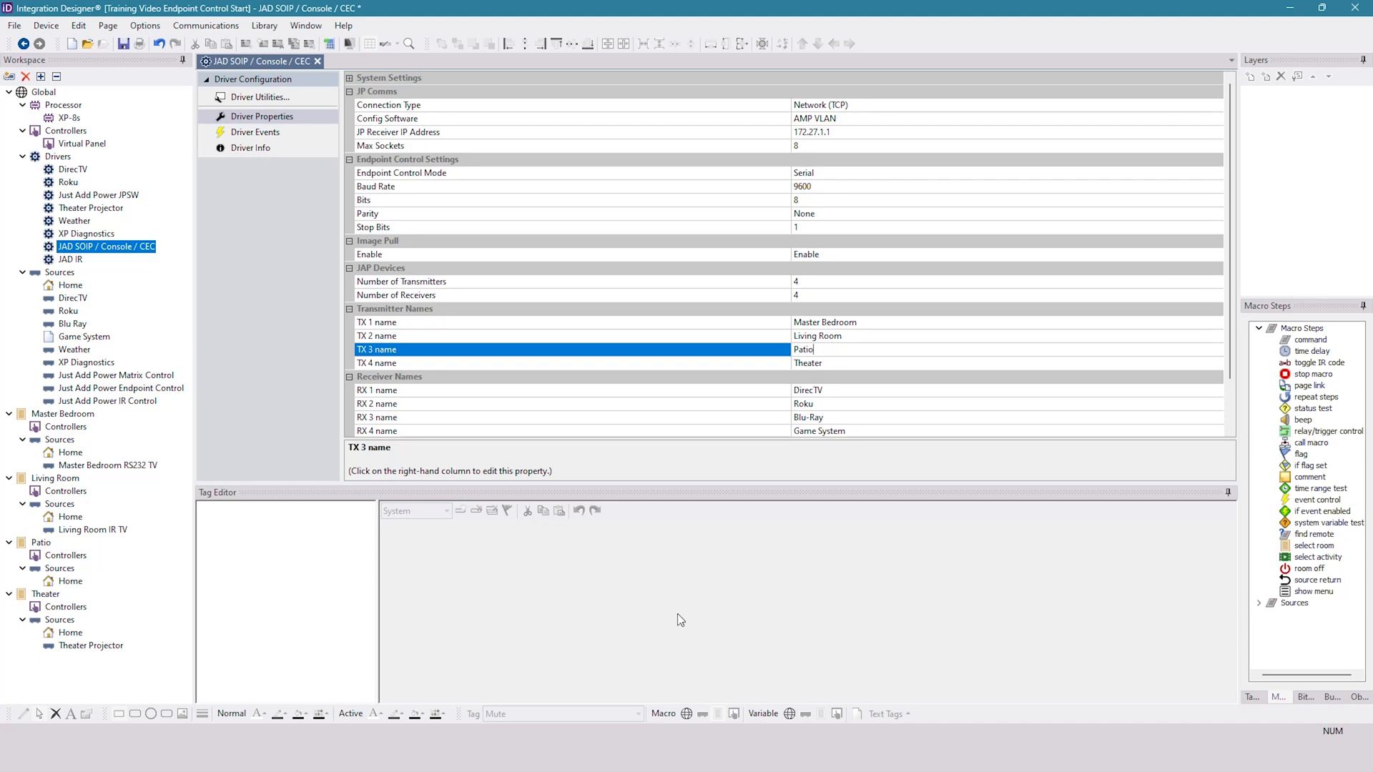
- Add a JAD SOIP / Console / CEC command with the Send CEC Command (standard) function to the Patio room's Video ON macro
left_click(40, 542)
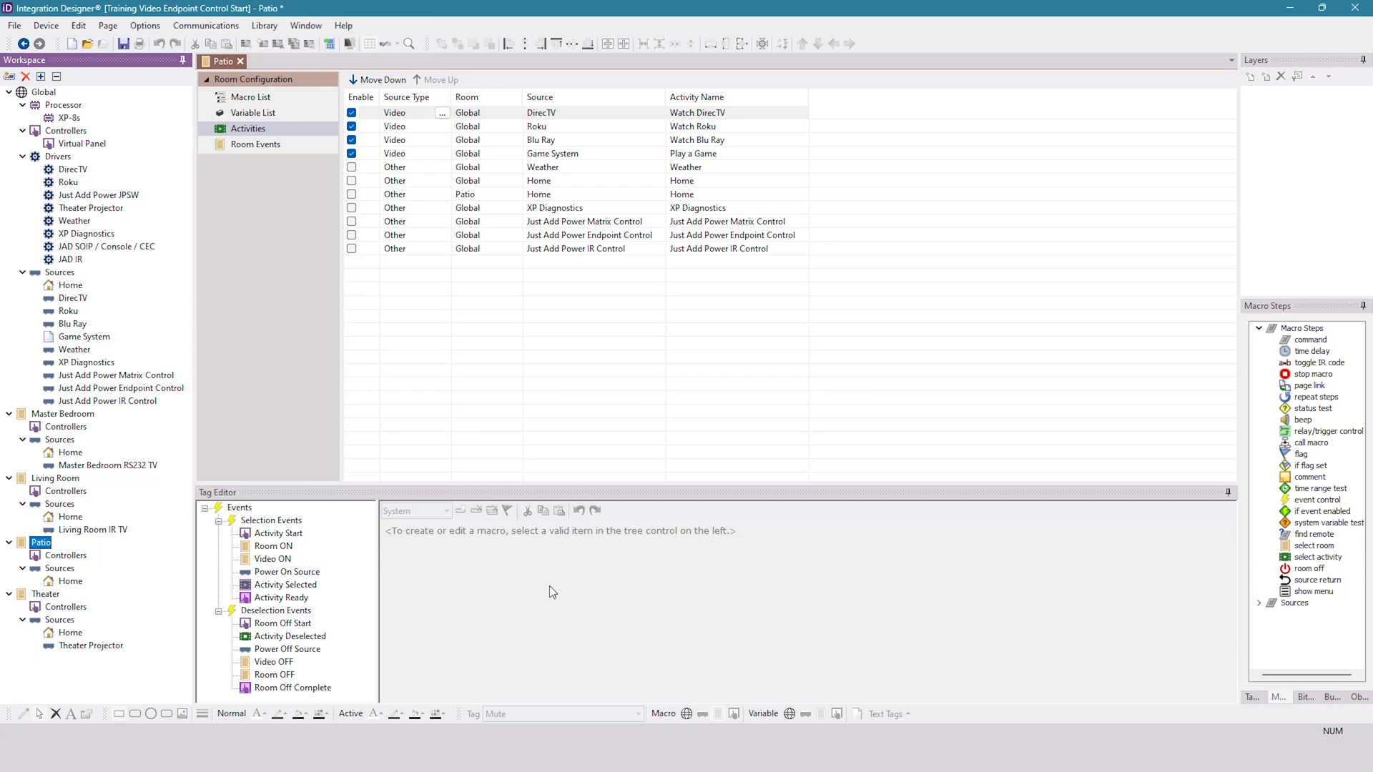
left_click(273, 561)
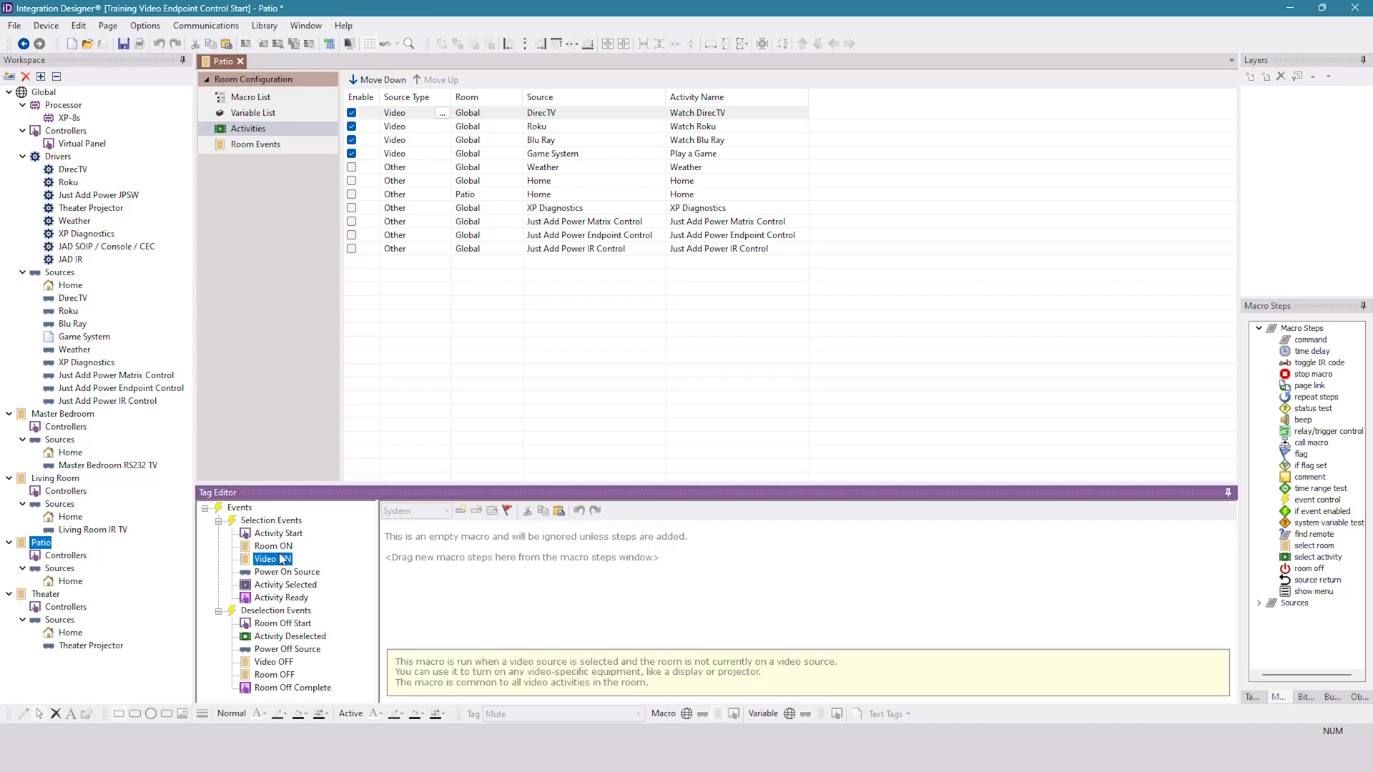
left_click_drag(1310, 340, 544, 549)
left_click(529, 531)
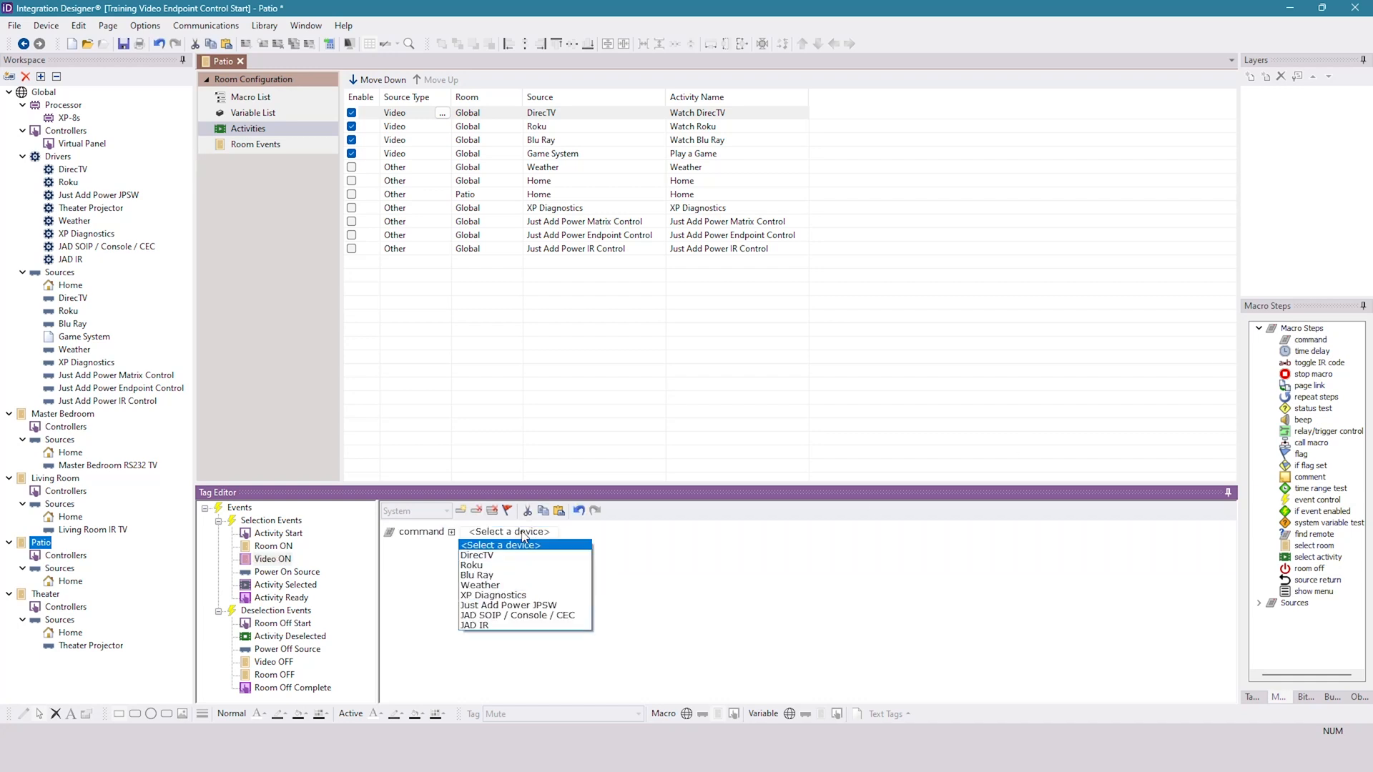
left_click(556, 616)
left_click(644, 532)
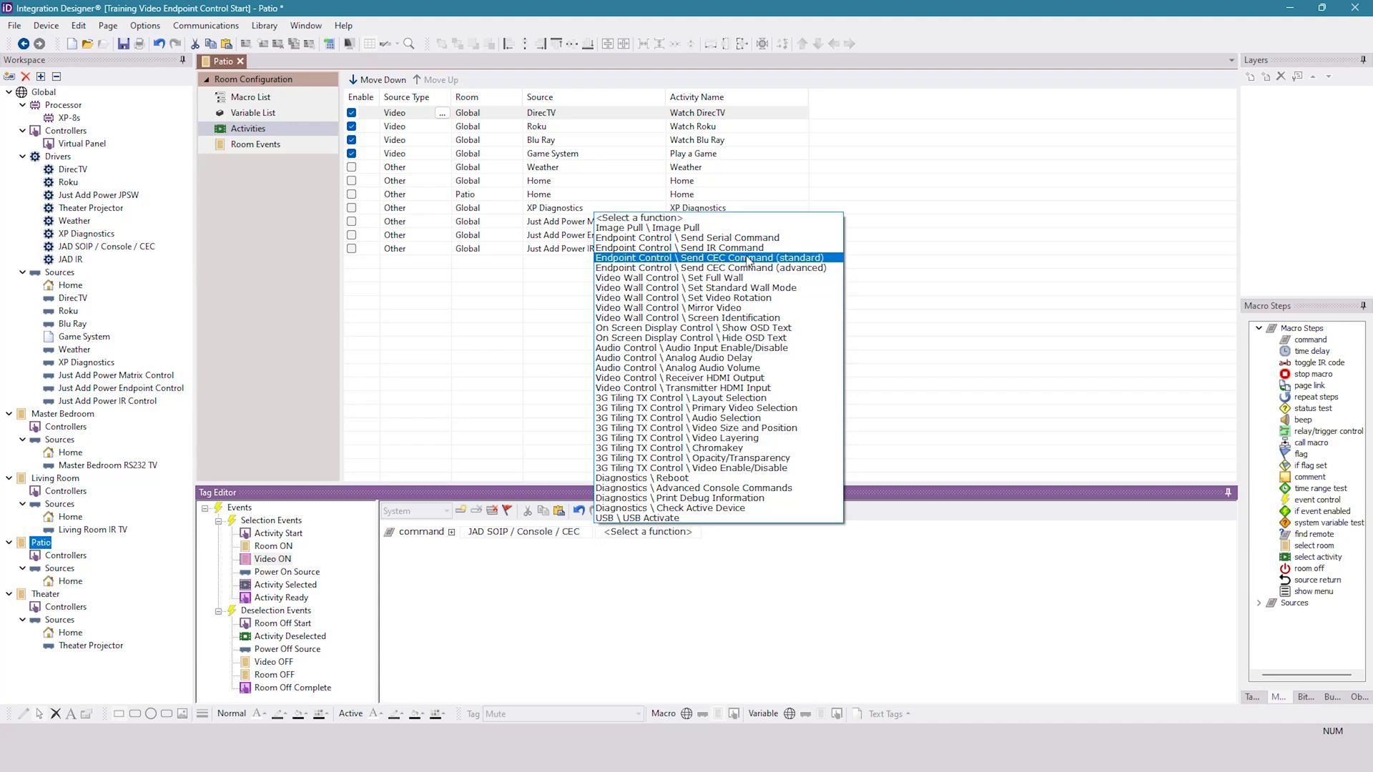
left_click(797, 259)
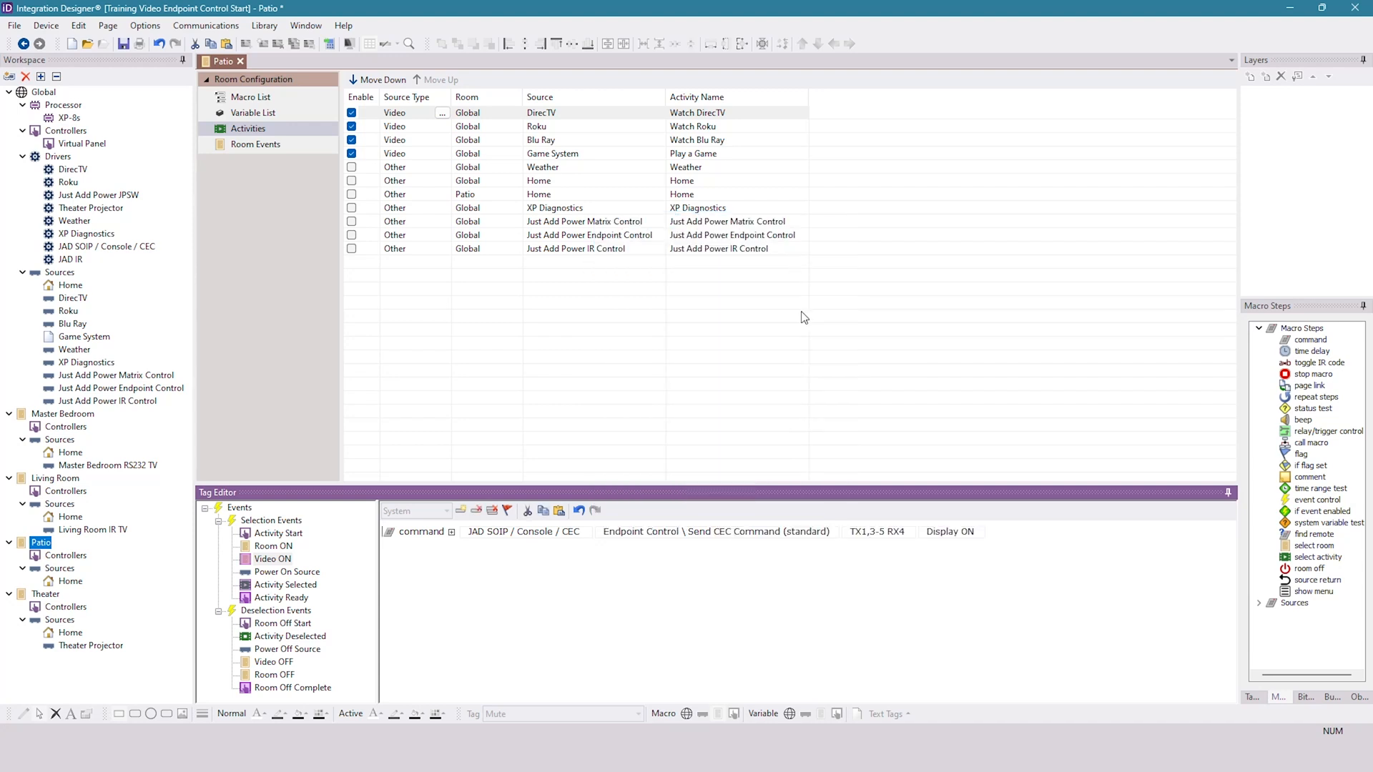
- Look up the Patio display's receiver output in the Control System Videos-report spreadsheet in Excel, then return to Integration Designer
left_click(905, 532)
left_click_drag(908, 532, 812, 544)
key("alt+Tab")
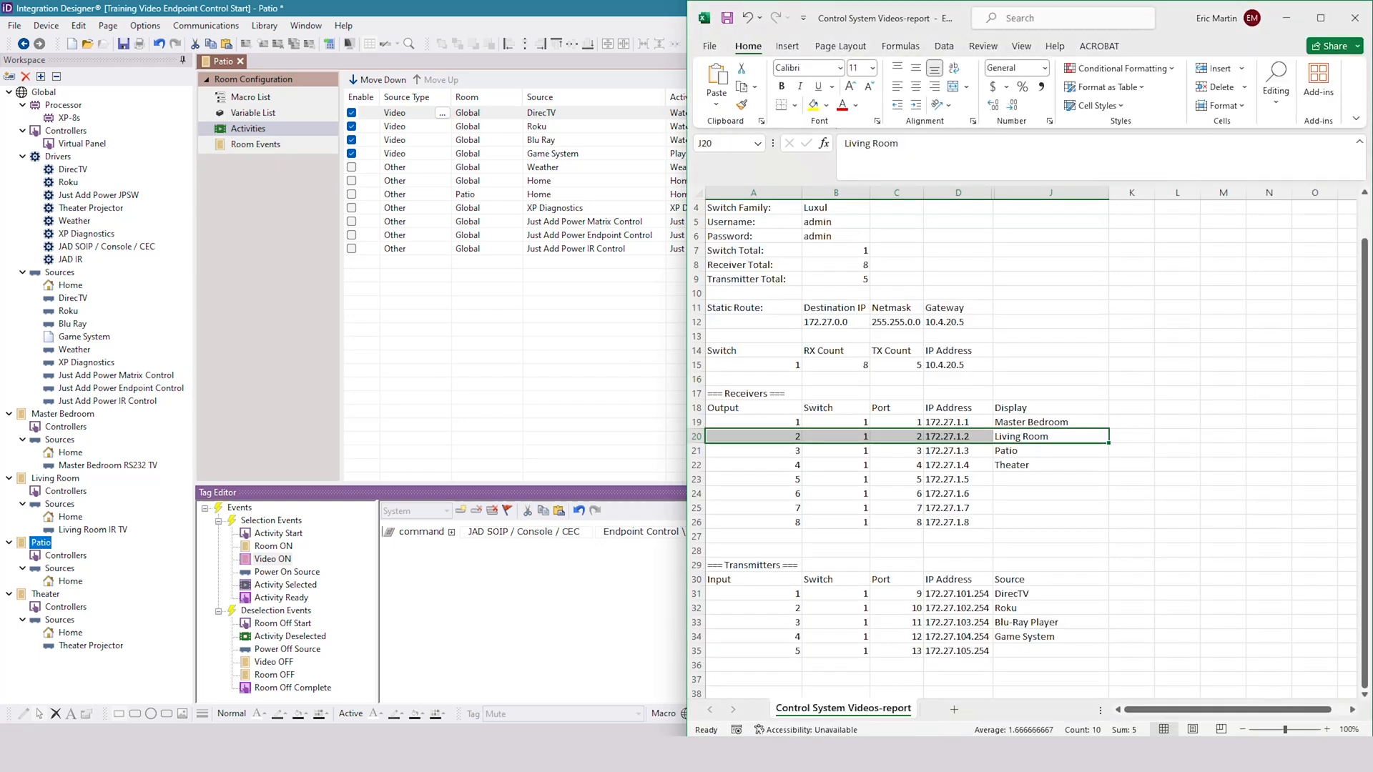
left_click_drag(1014, 448, 723, 454)
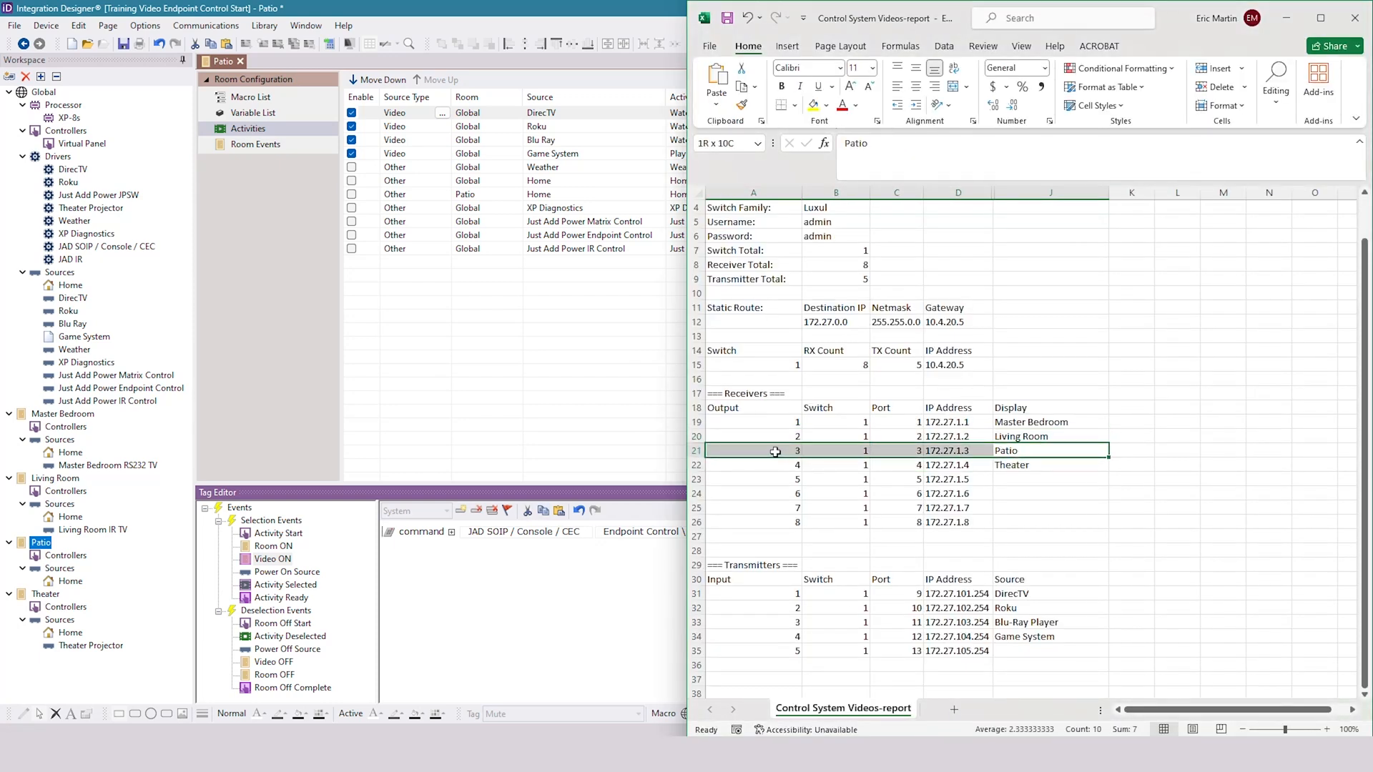
left_click(535, 610)
- Set the Patio Video ON macro's CEC command to target RX3 with the Display ON option
left_click(879, 532)
left_click_drag(903, 535, 797, 536)
type("RX3")
left_click(949, 578)
left_click(928, 533)
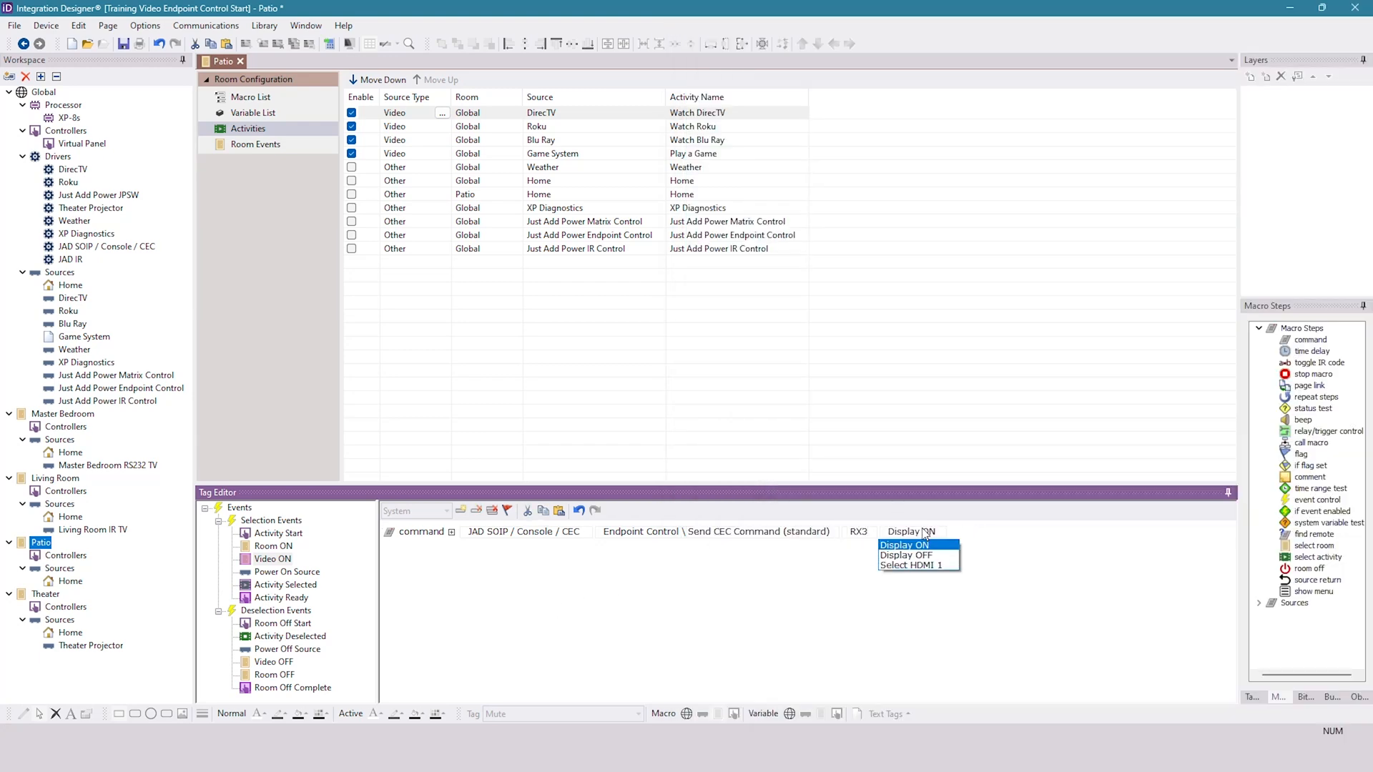
left_click(918, 548)
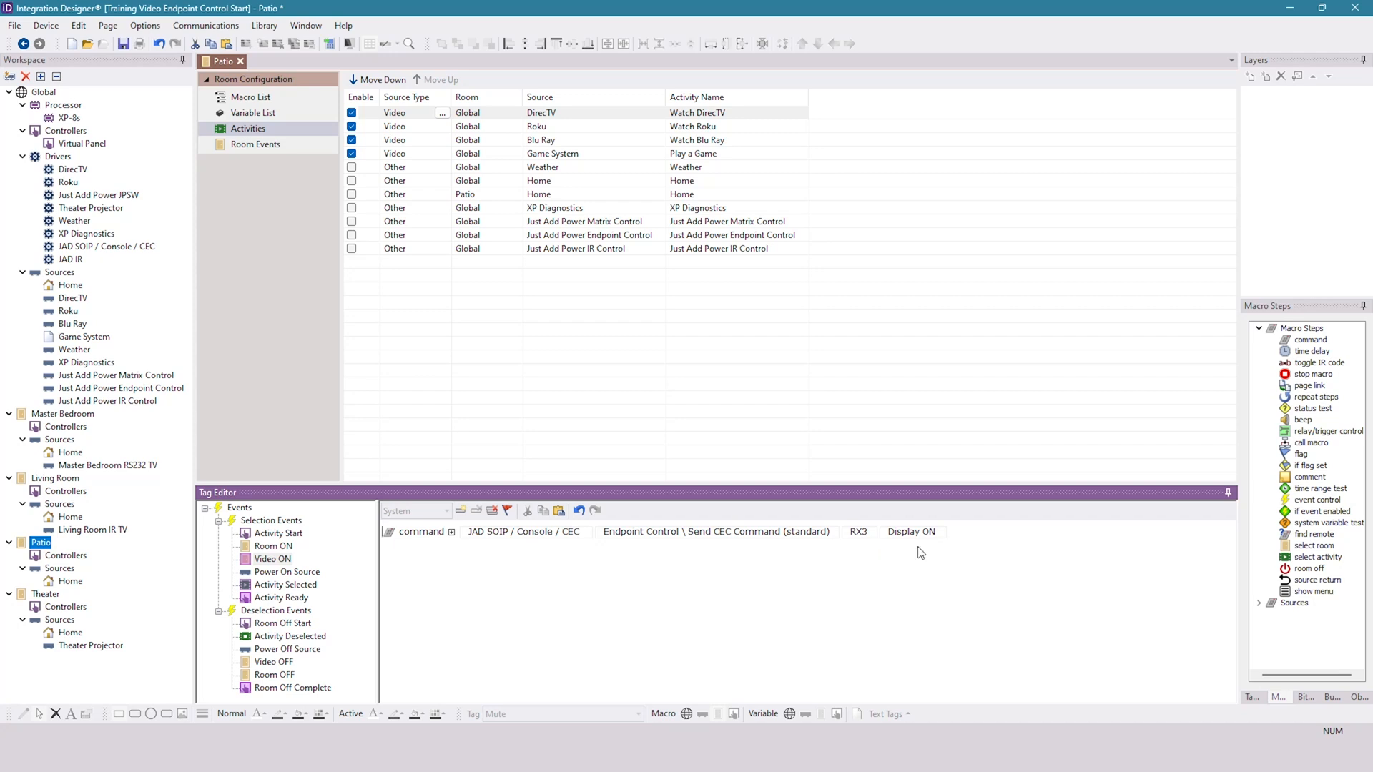
- Extend the Patio Video ON macro with a 5.0 time delay and a copy of the RX3 CEC command set to Select HDMI 1
left_click_drag(1302, 353, 679, 580)
left_click_drag(432, 534, 419, 561)
left_click(543, 510)
left_click(559, 510)
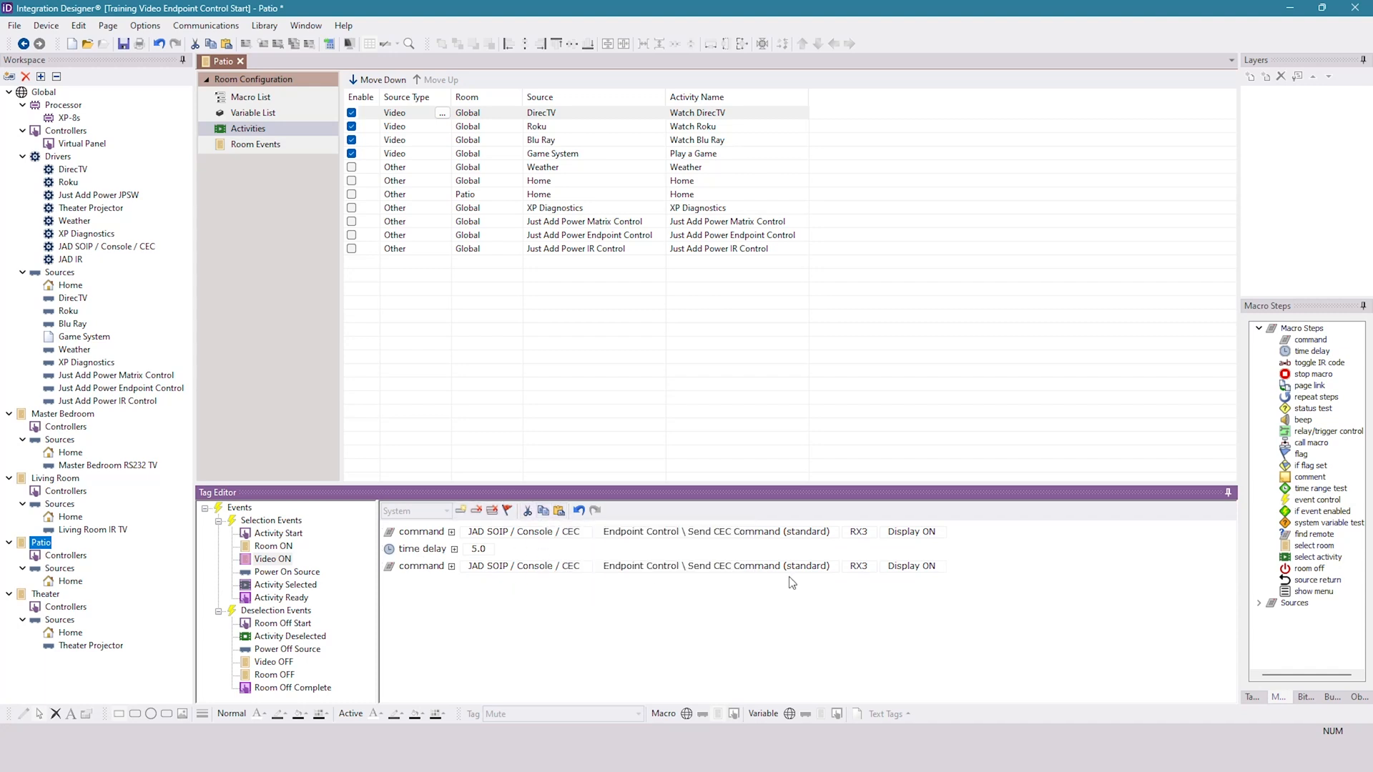
left_click(910, 568)
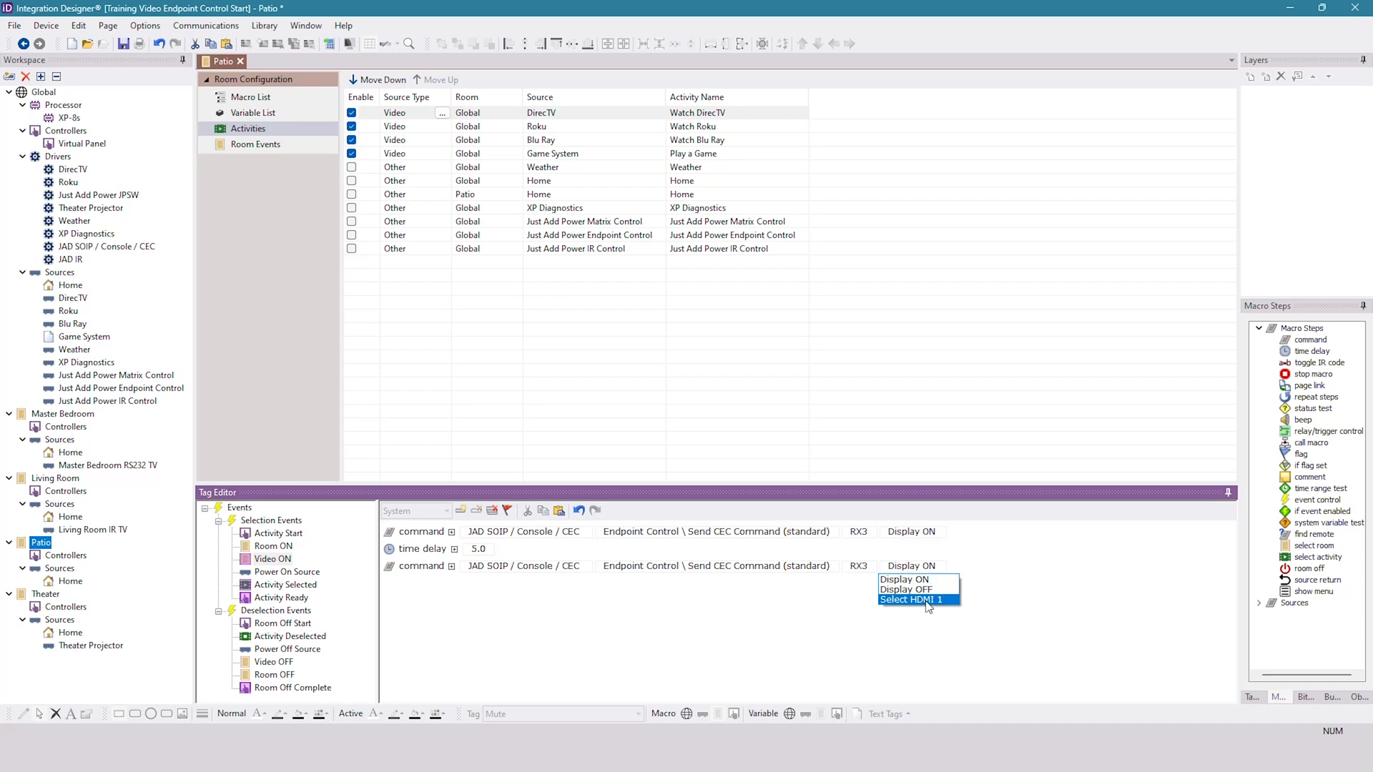
left_click(928, 601)
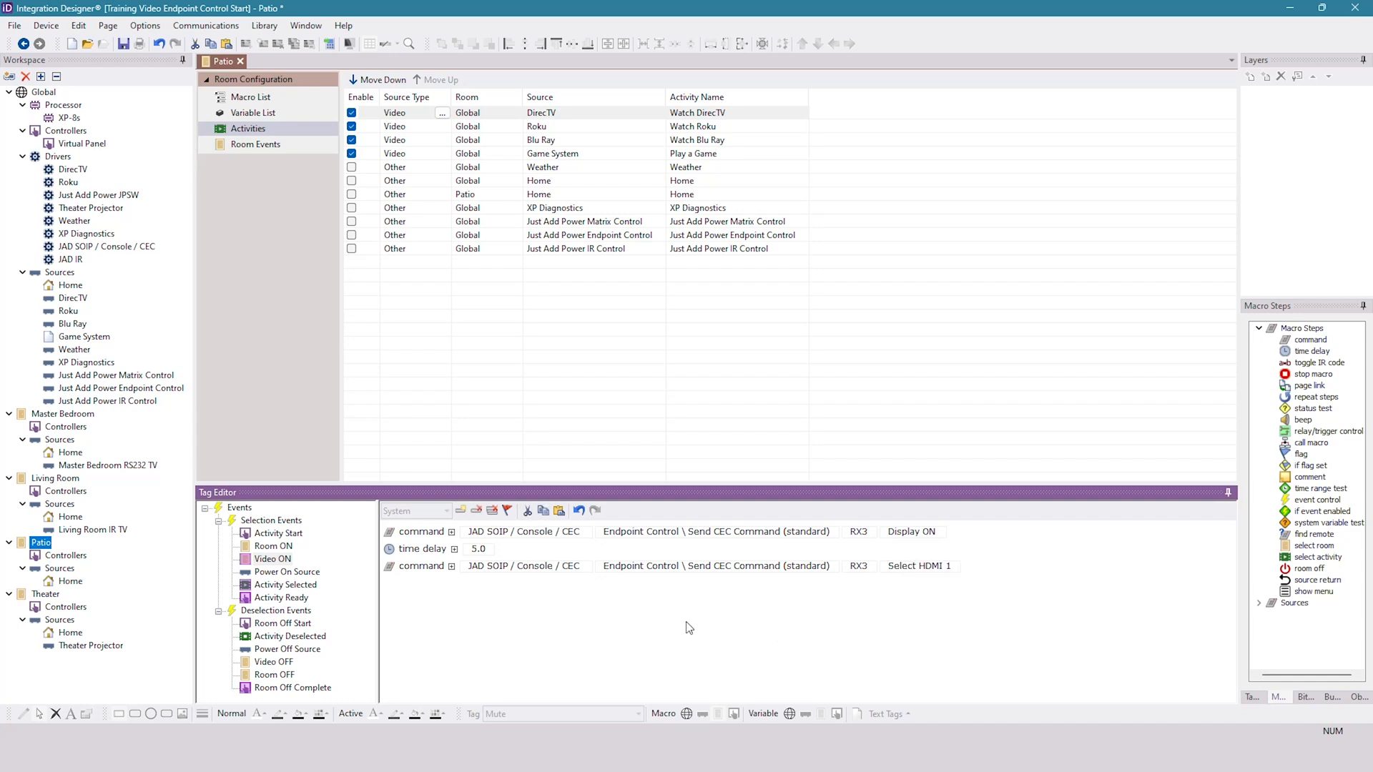
- Paste the RX3 CEC command into the Patio's Video OFF macro and set it to Display OFF
left_click(275, 662)
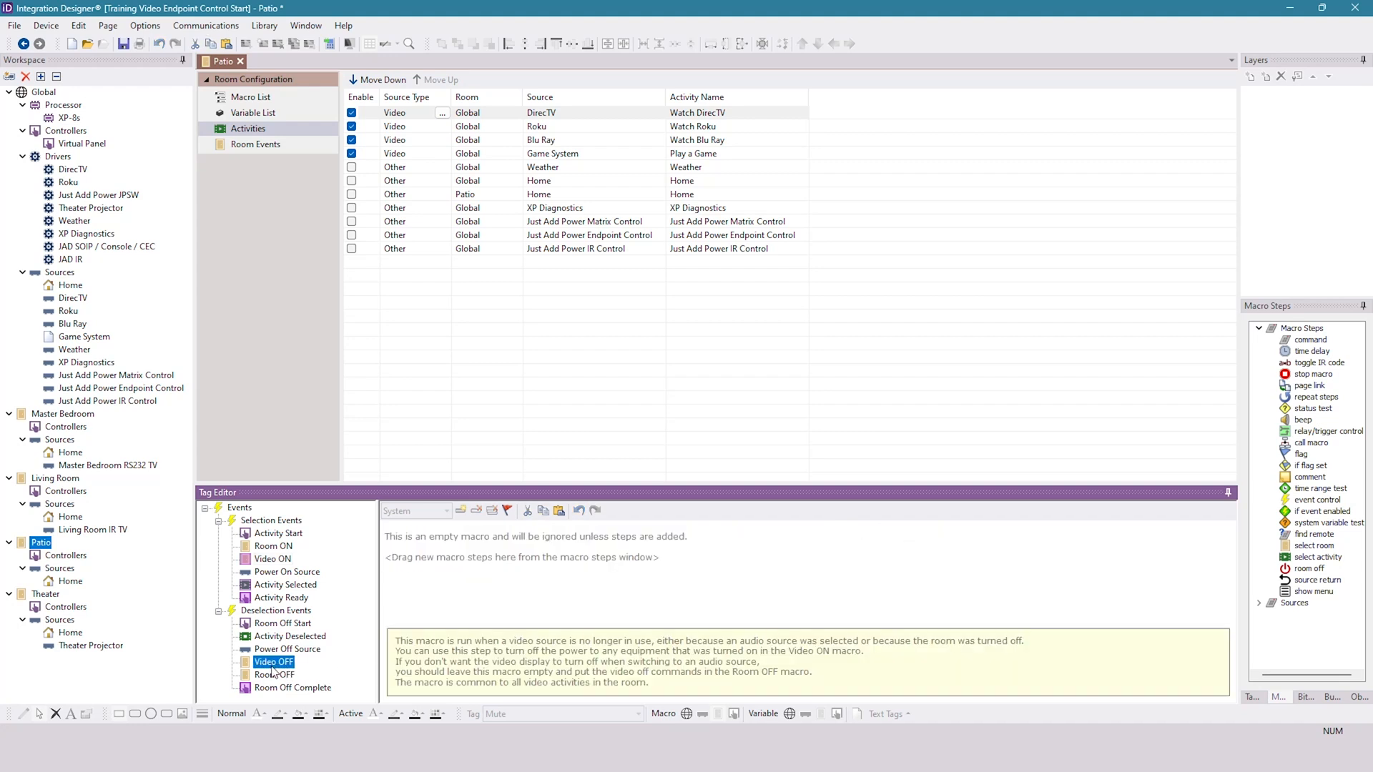
left_click(559, 511)
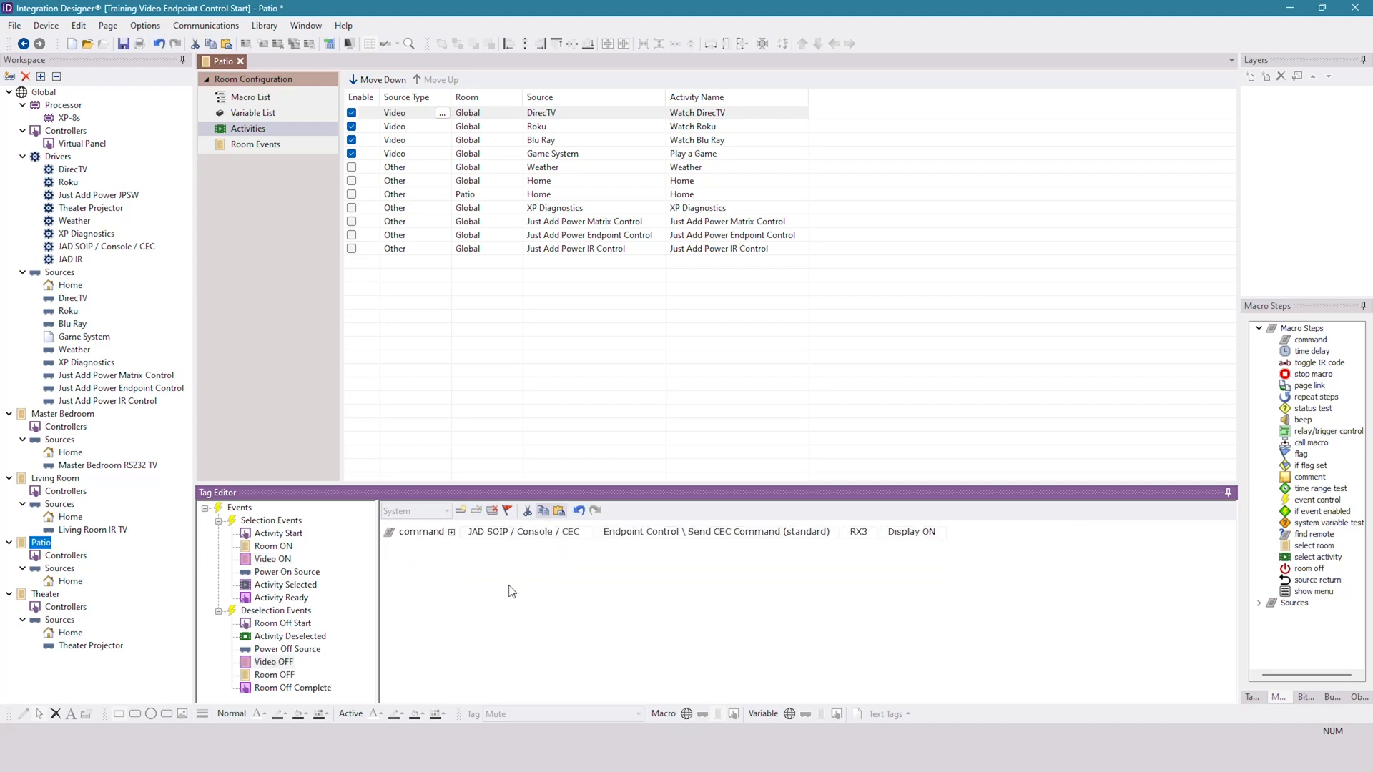
left_click(505, 533)
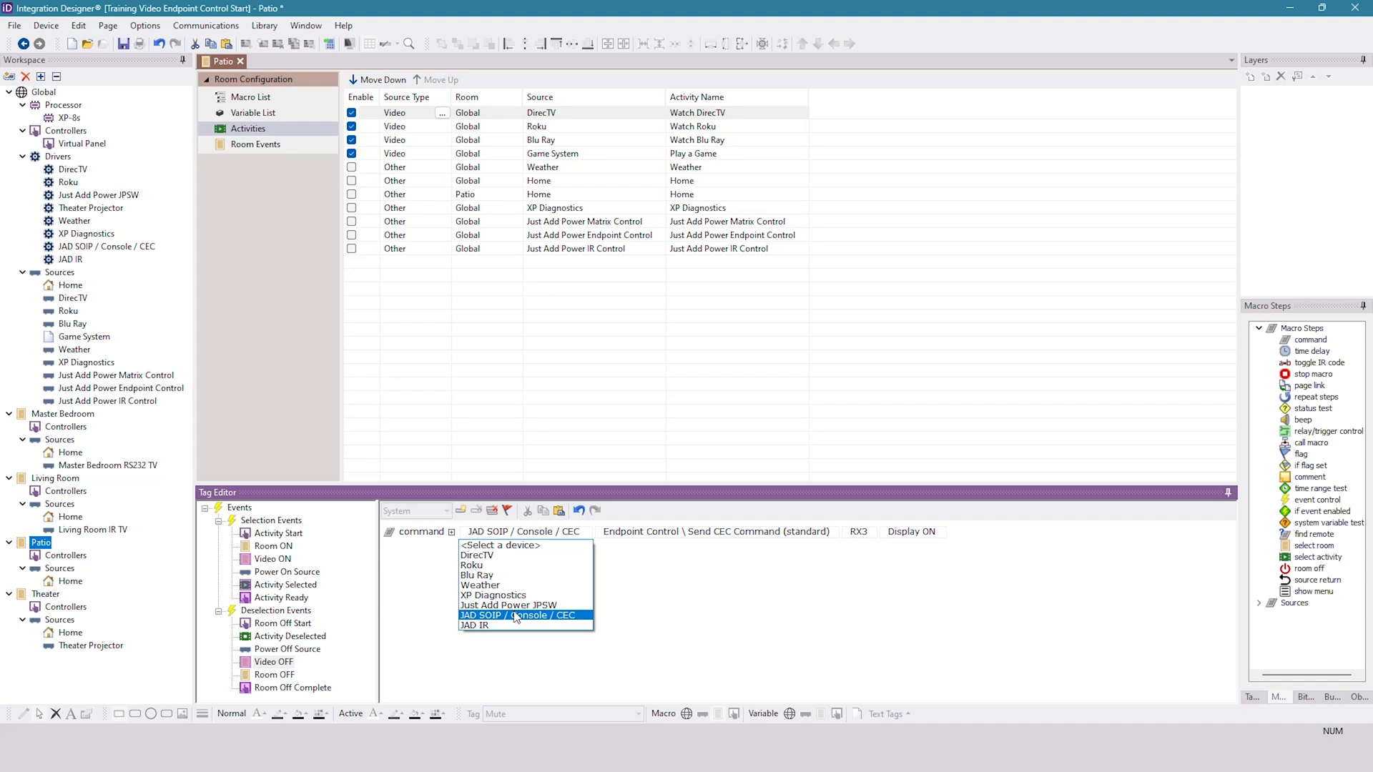
left_click(676, 578)
left_click(718, 535)
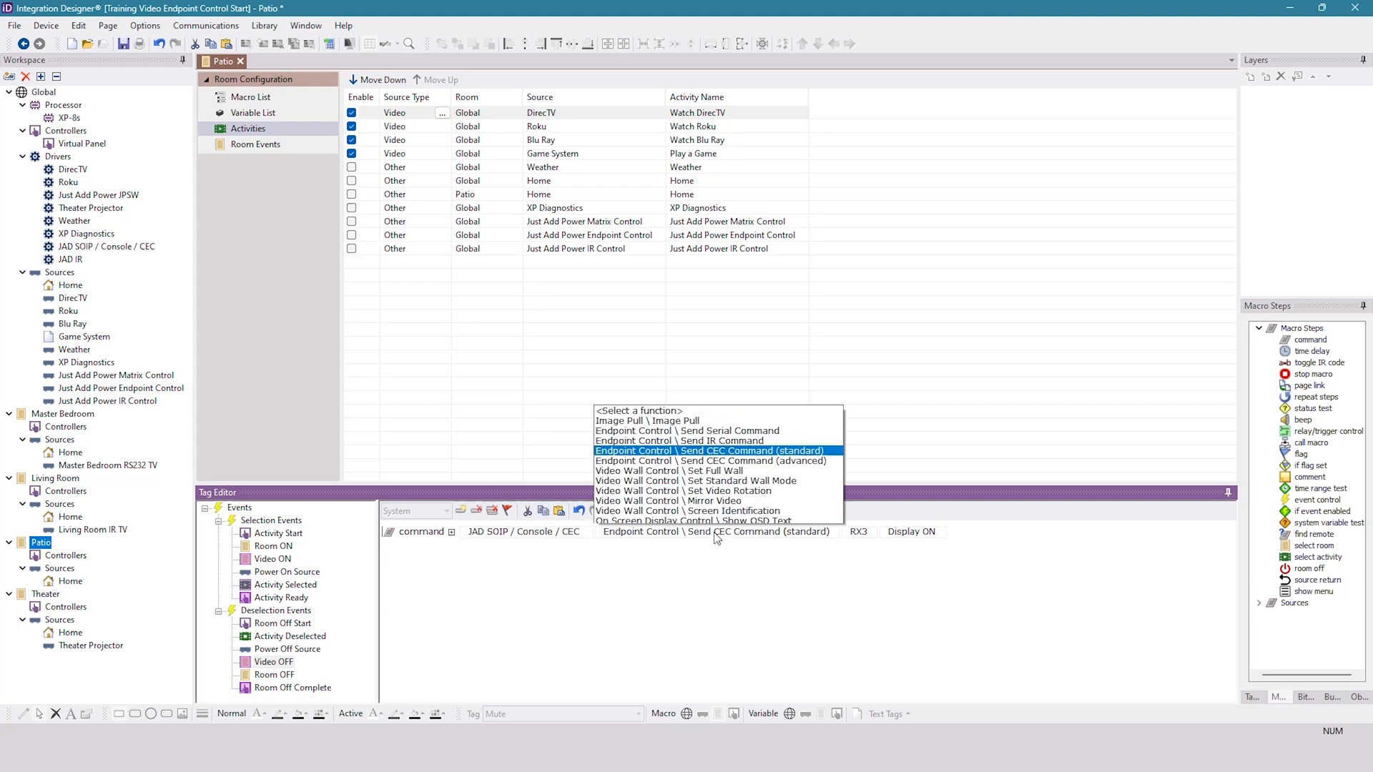
left_click(759, 259)
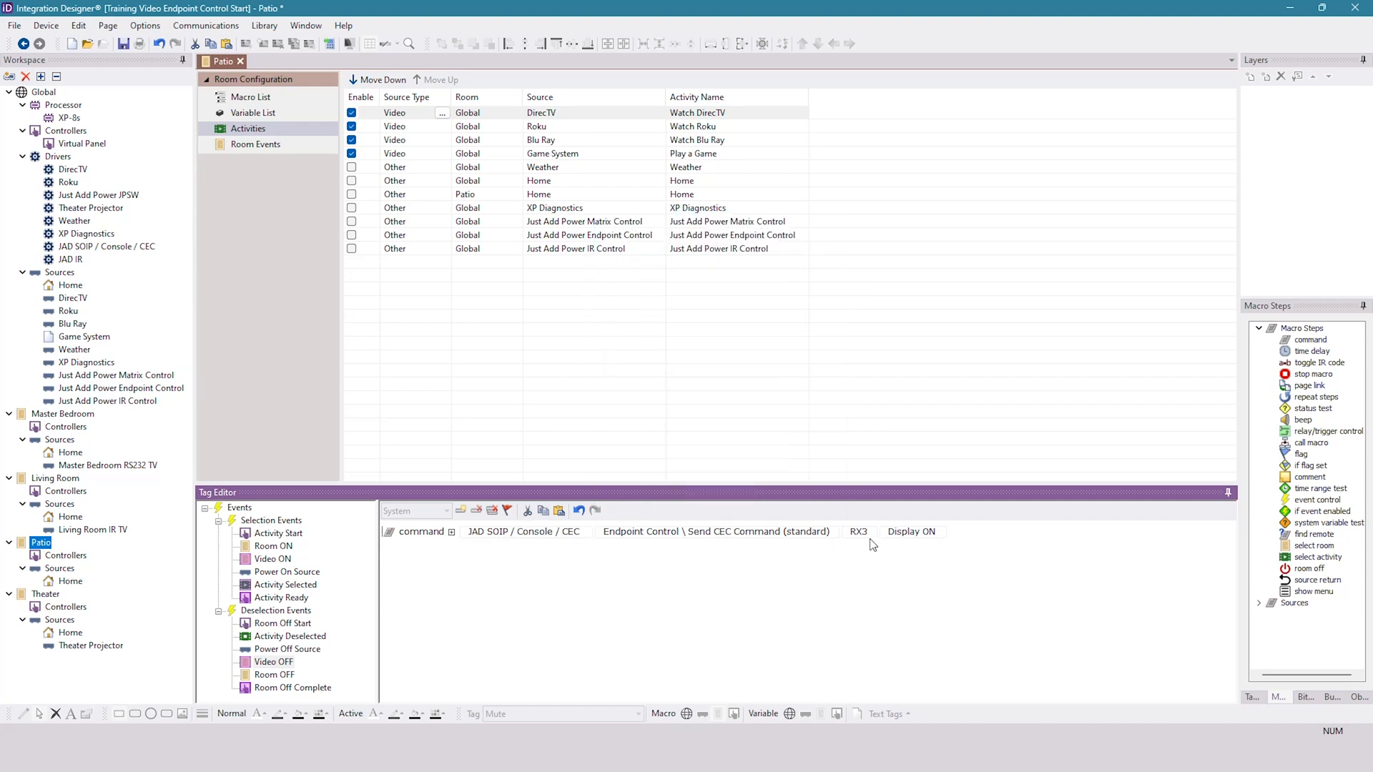
left_click(913, 537)
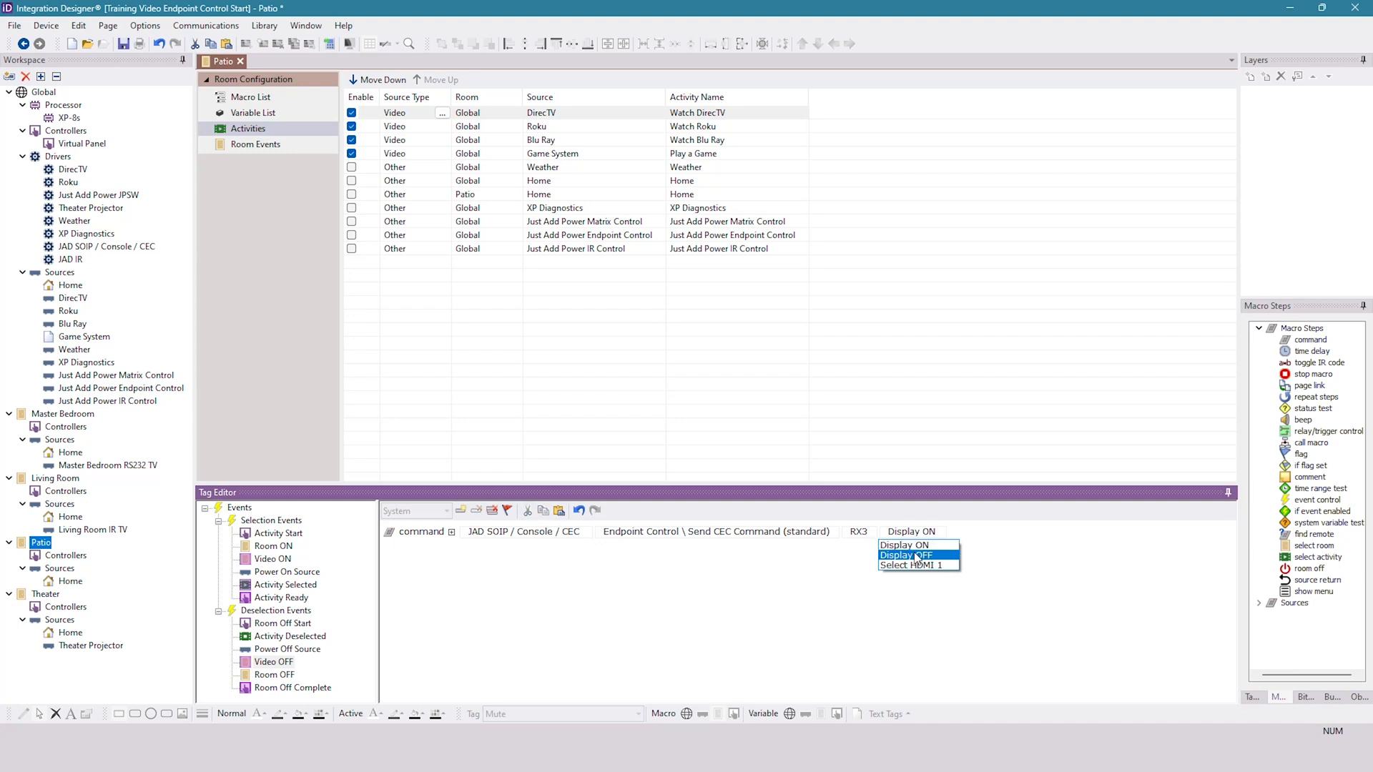
left_click(915, 557)
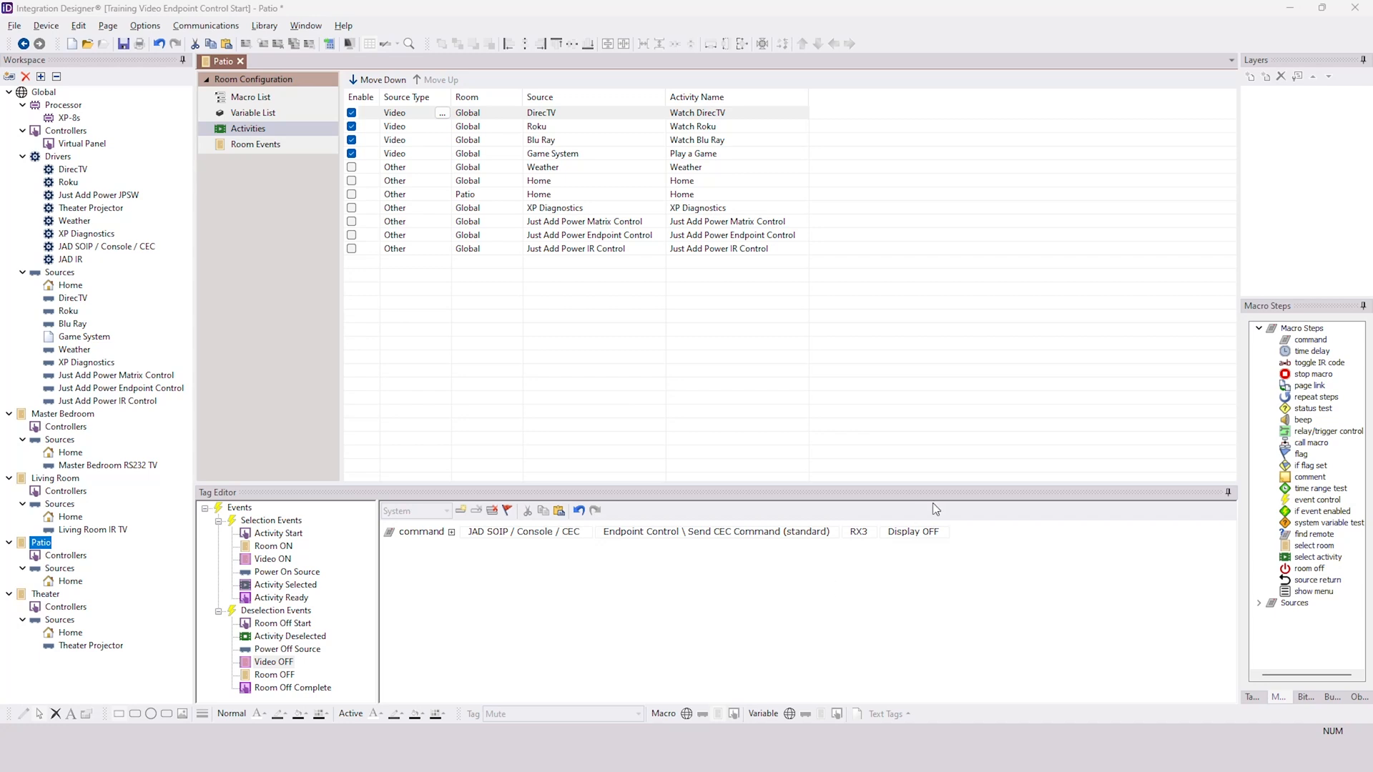
left_click(931, 533)
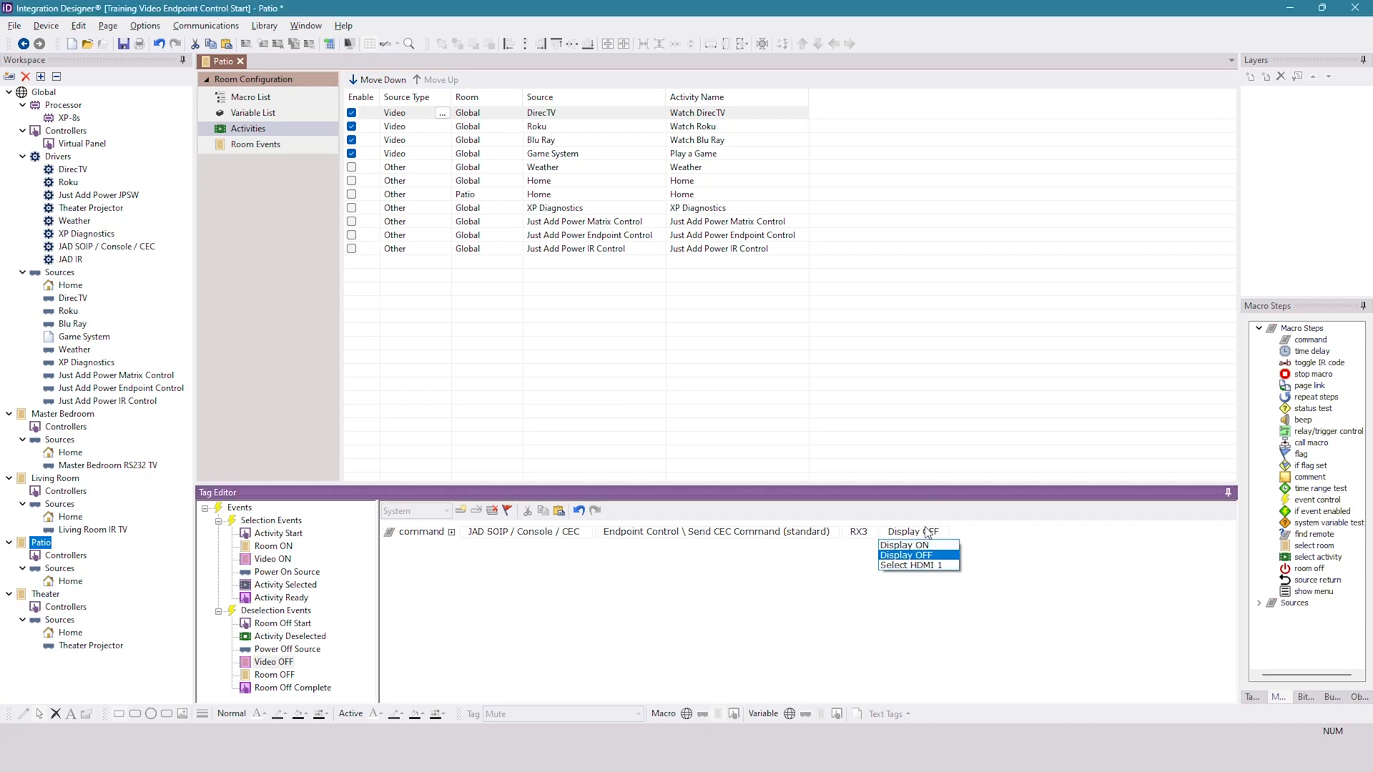
left_click(765, 605)
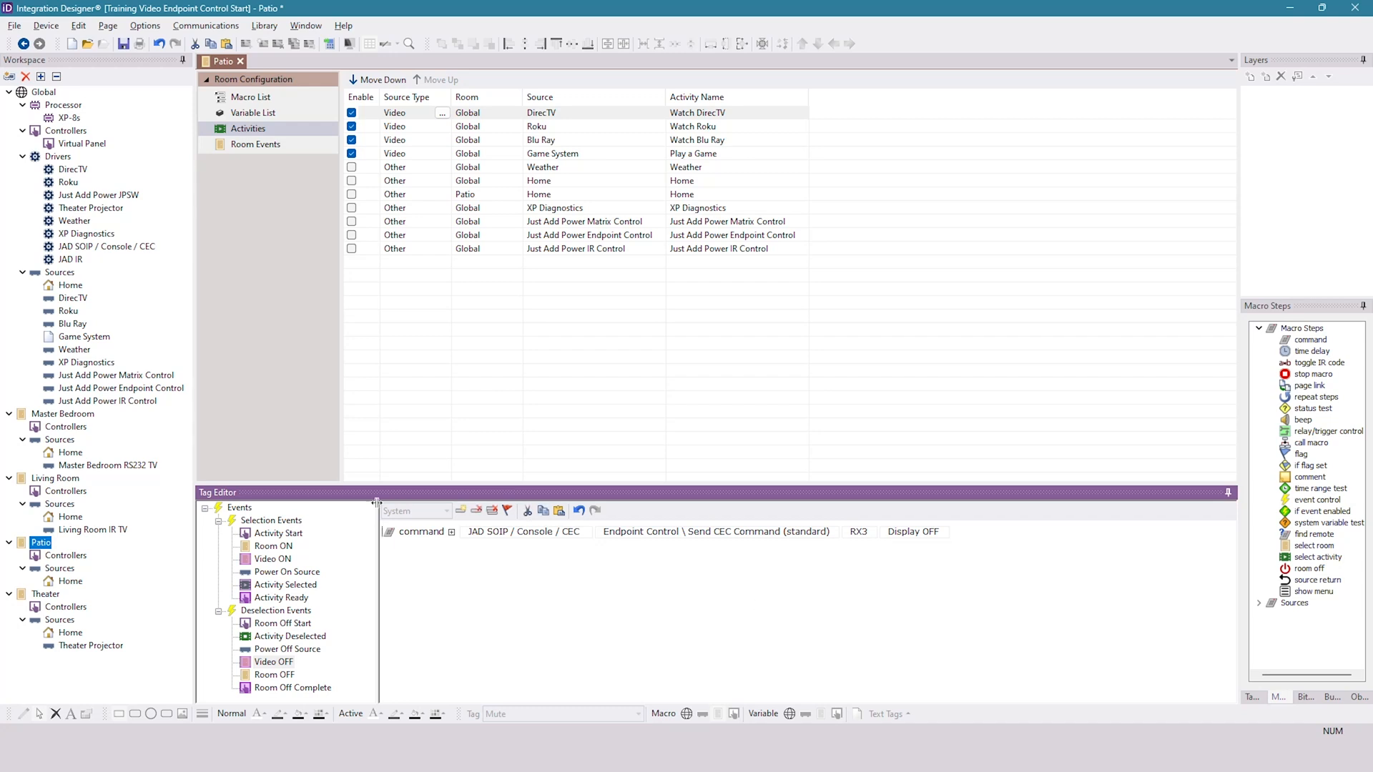
- Paste the CEC command into the Patio macro of the Virtual Panel's Volume Up button and change its function to Send CEC Command (advanced)
double_click(79, 143)
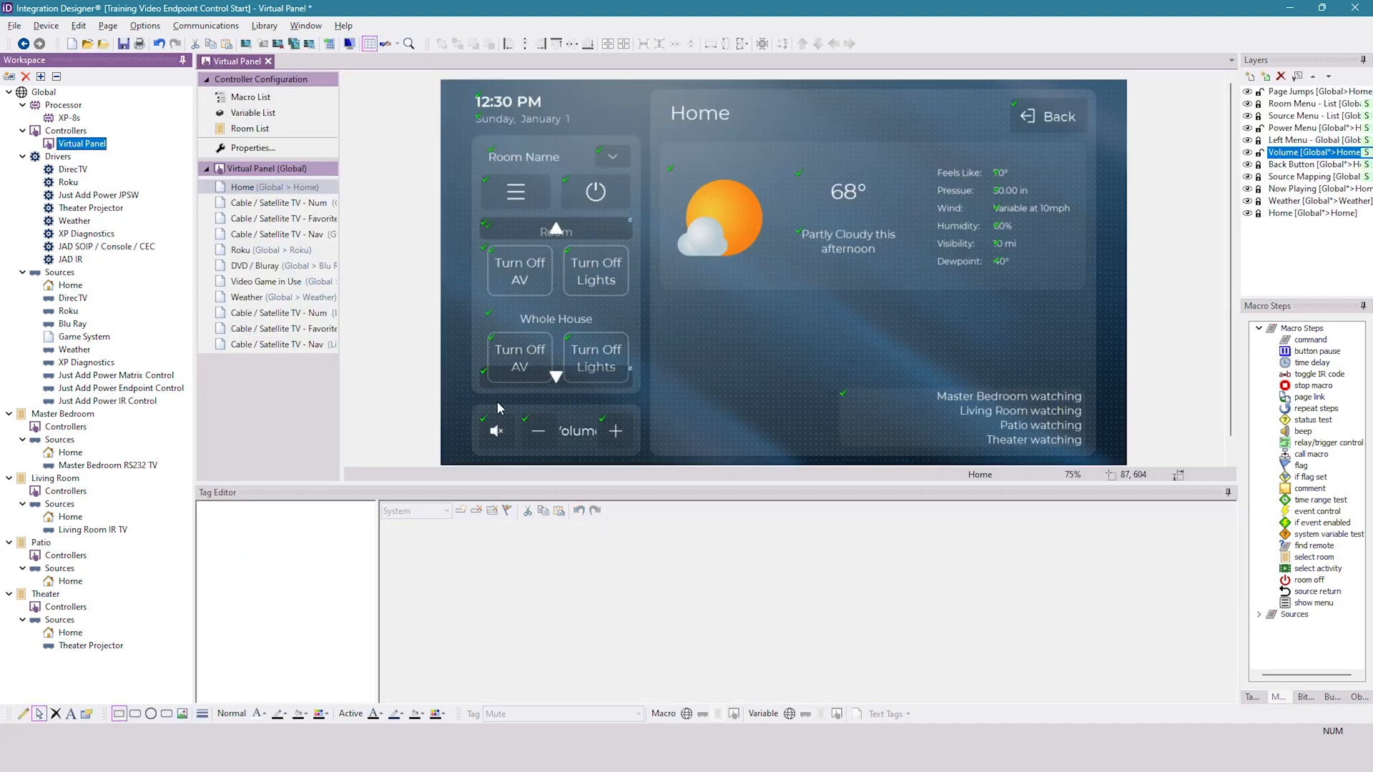
left_click(625, 431)
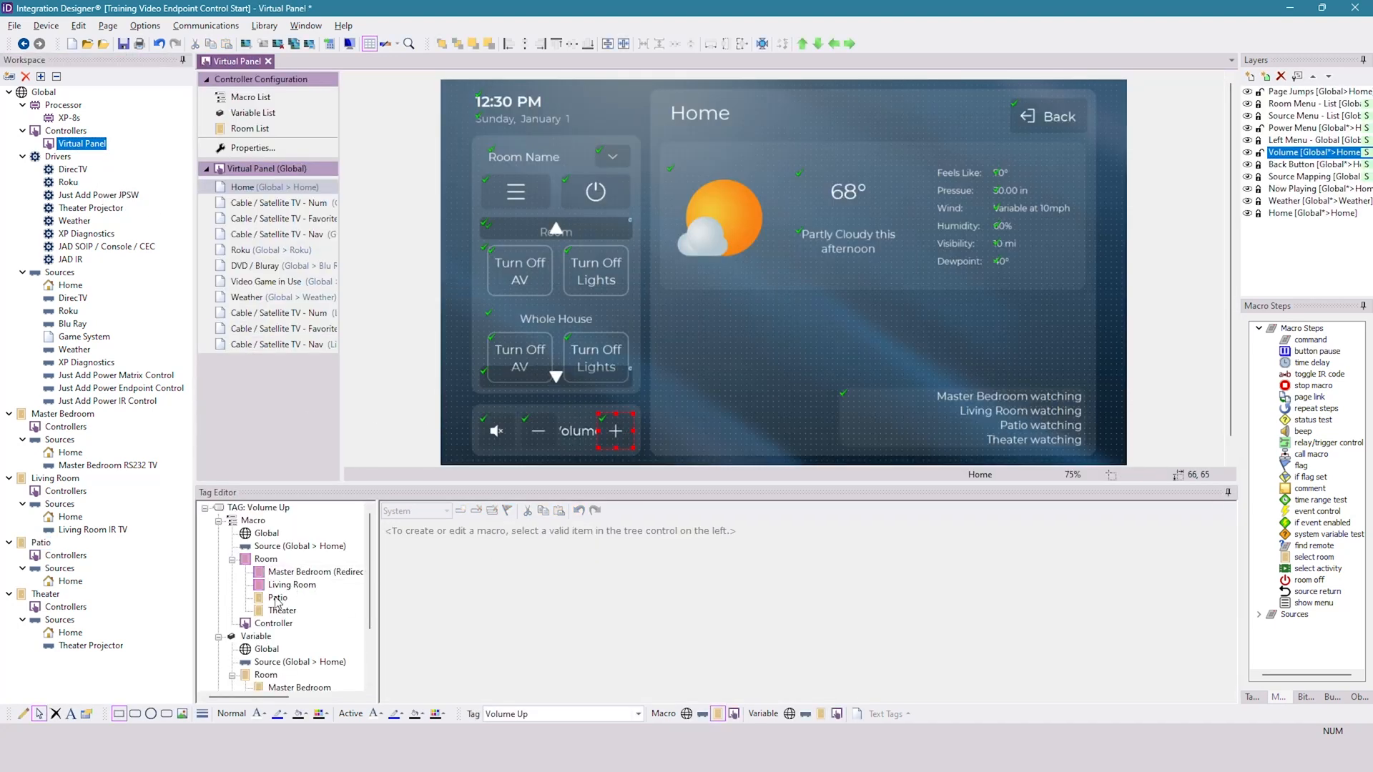
left_click(277, 598)
left_click(559, 511)
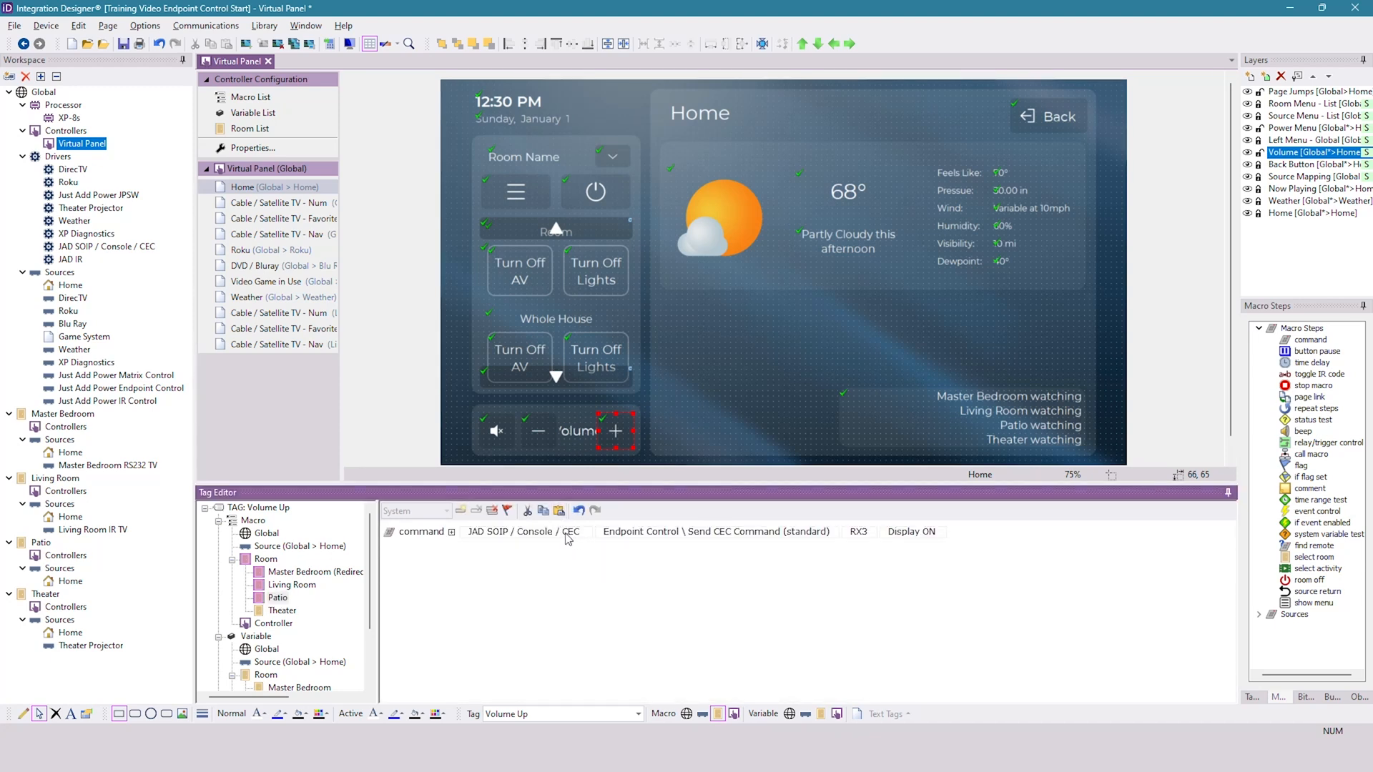
left_click(784, 538)
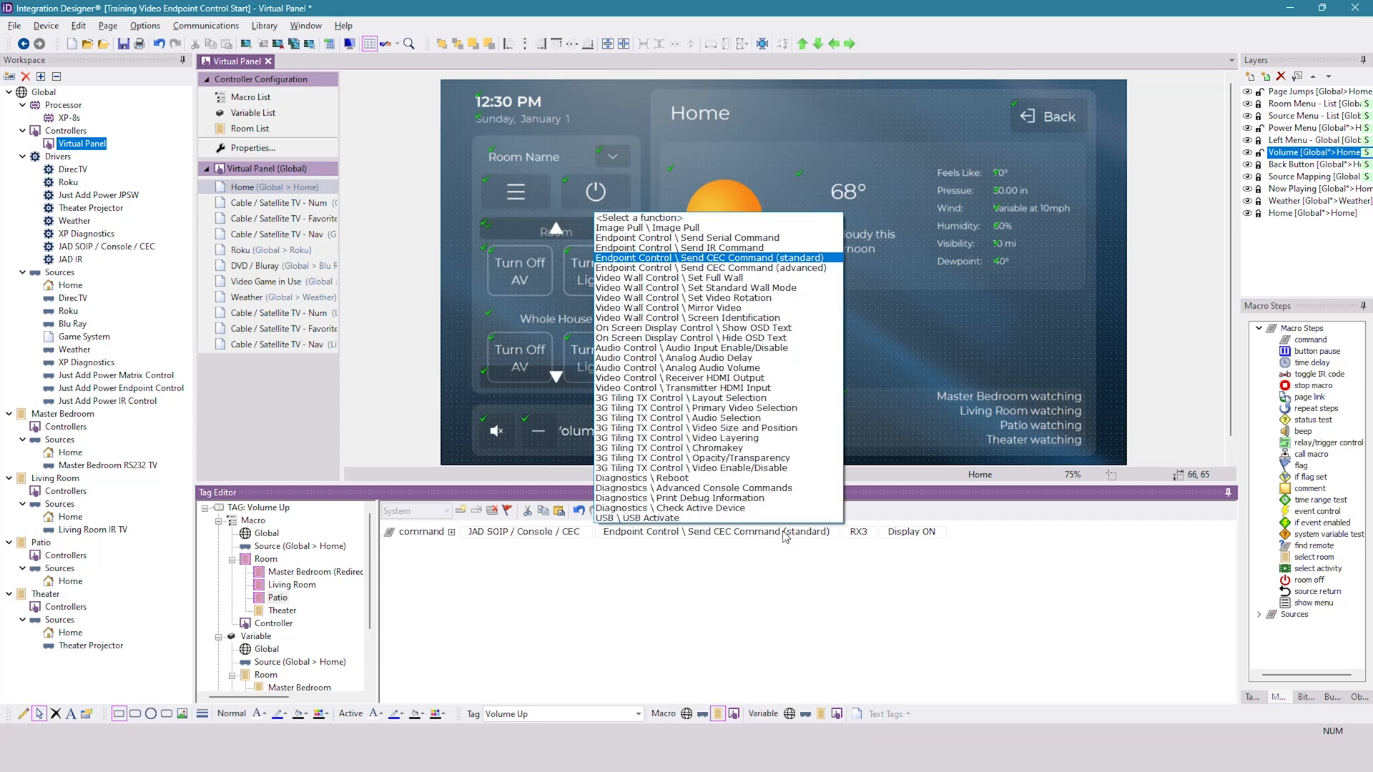
left_click(775, 269)
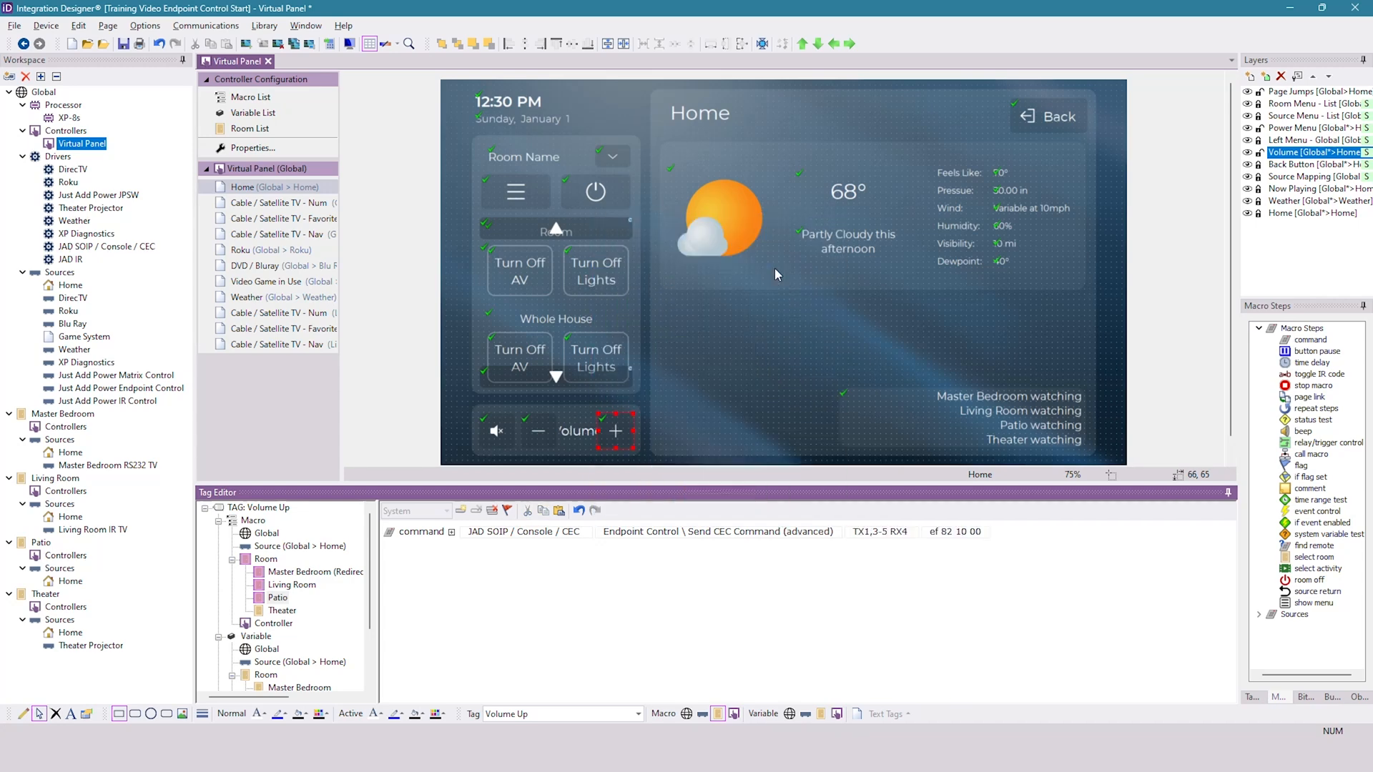
- Replace the target of the Patio Volume Up macro's advanced CEC command with RX
left_click(896, 532)
left_click_drag(913, 532, 810, 537)
type("R")
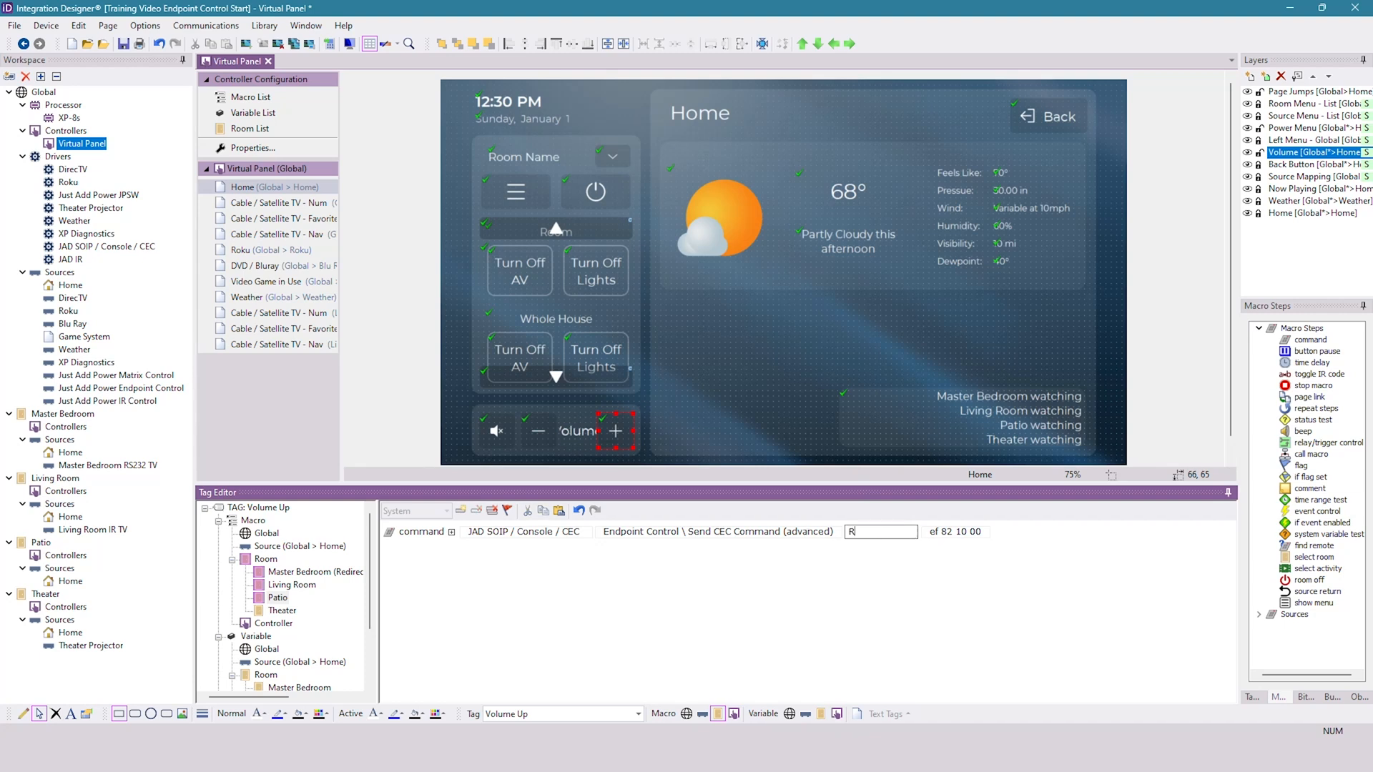
type("X")
key("Return")
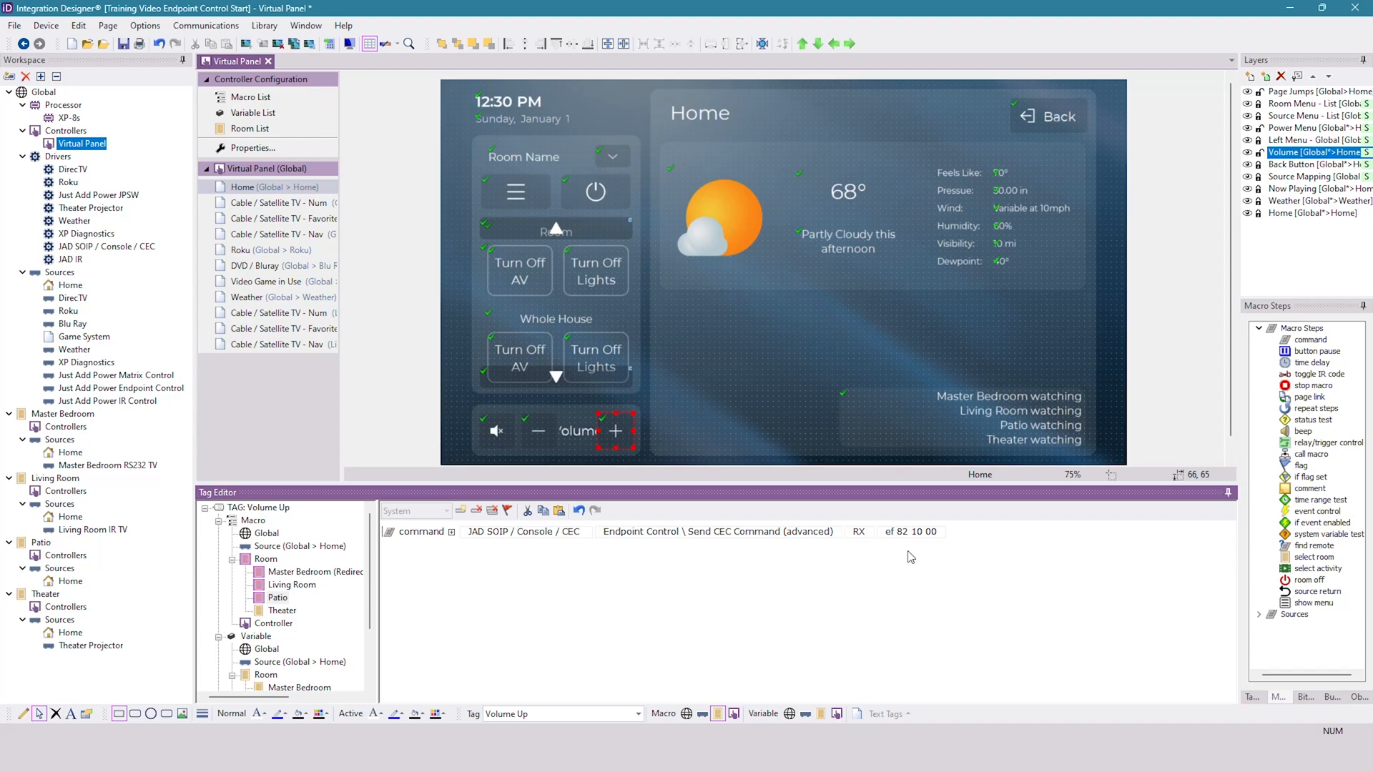
- Switch to CEC-O-MATIC in the browser and copy the Volume Up HDMI-CEC frame E0:44:41
key("alt+Tab")
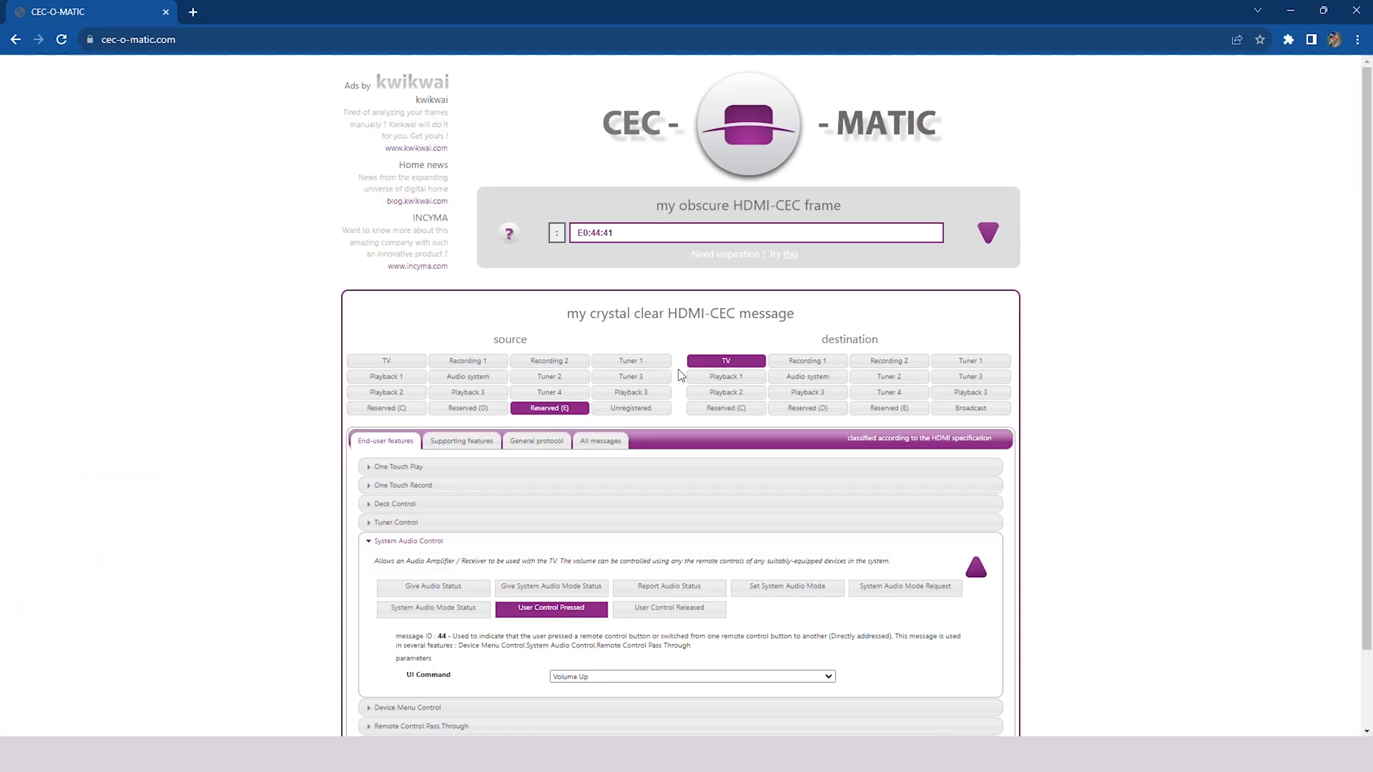
left_click(109, 40)
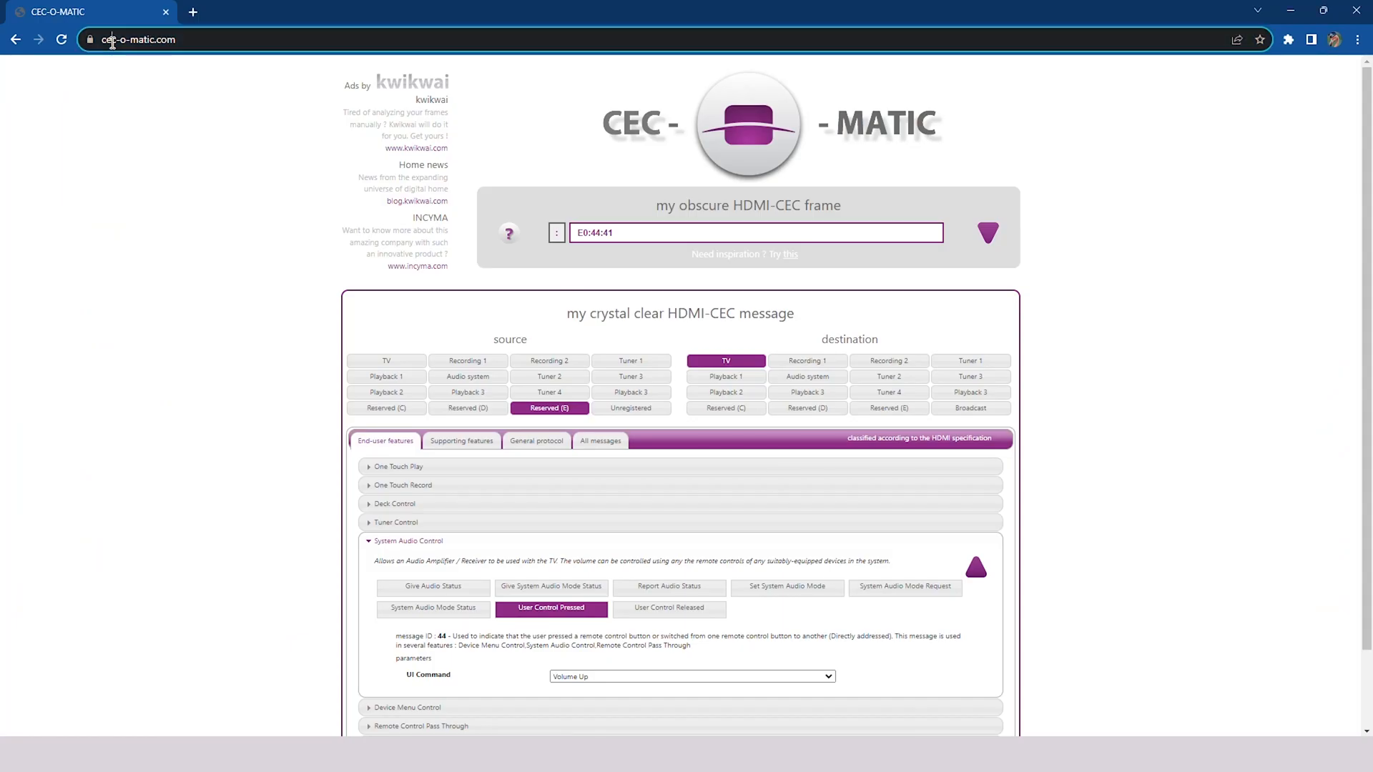
left_click(228, 208)
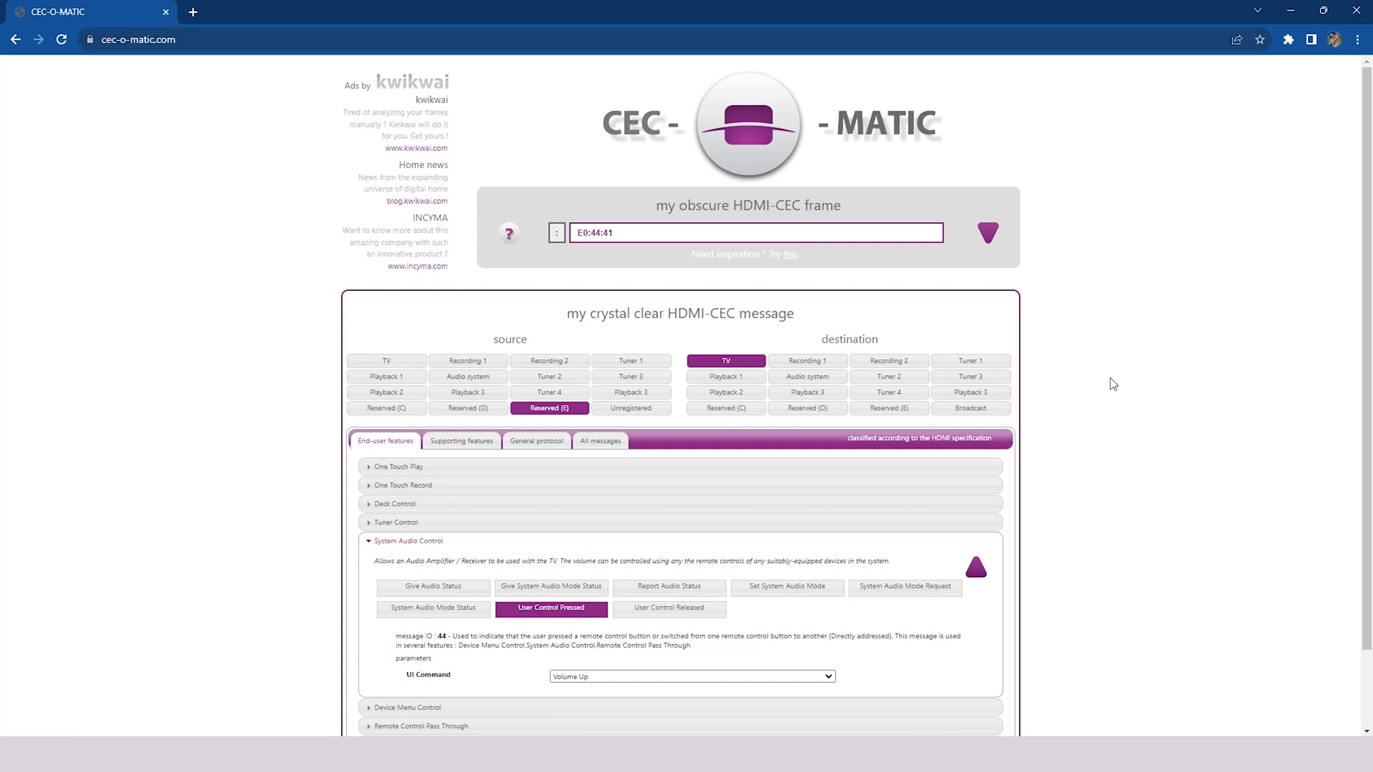
left_click(604, 676)
left_click(603, 676)
left_click_drag(627, 233, 554, 231)
right_click(596, 232)
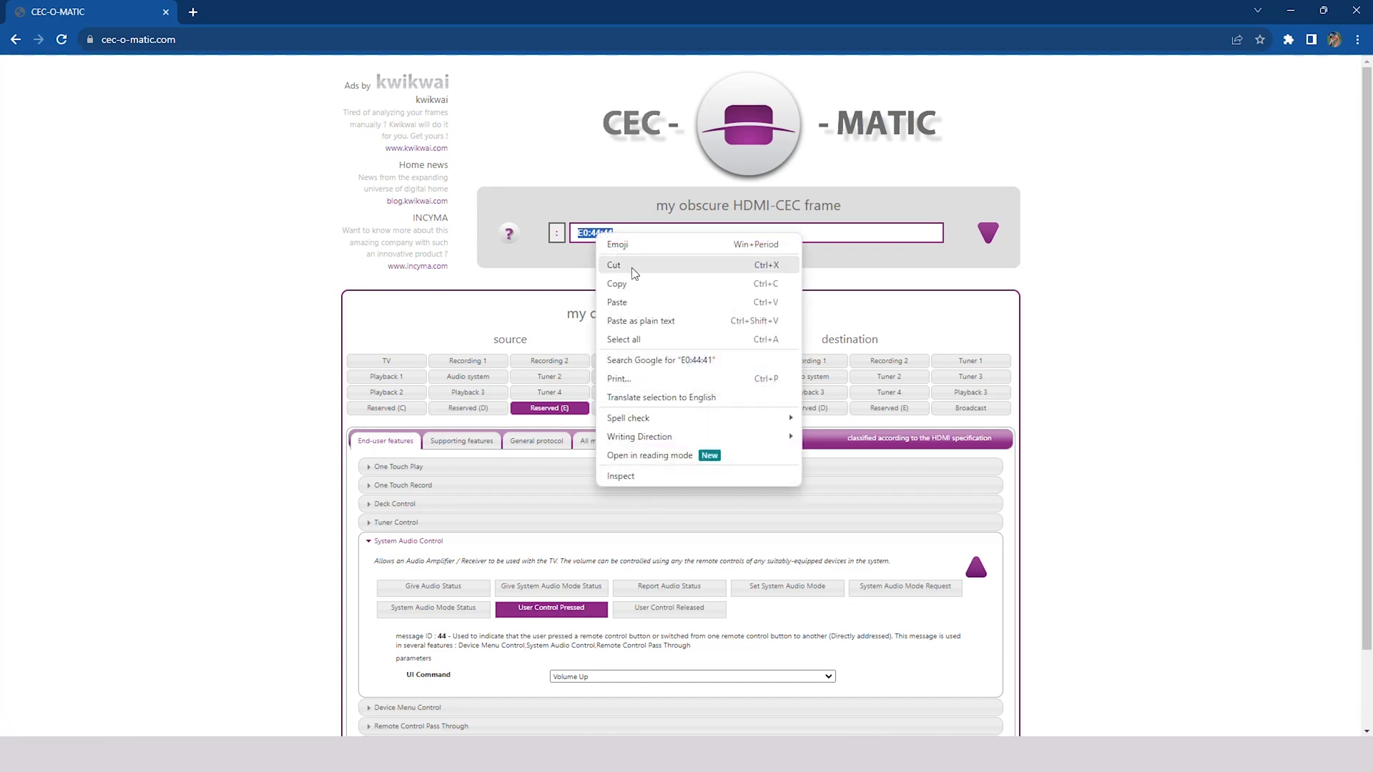
left_click(632, 277)
- Back in Integration Designer, replace the data of the Patio Volume Up CEC command with E0 44 41, separated by spaces
left_click(810, 752)
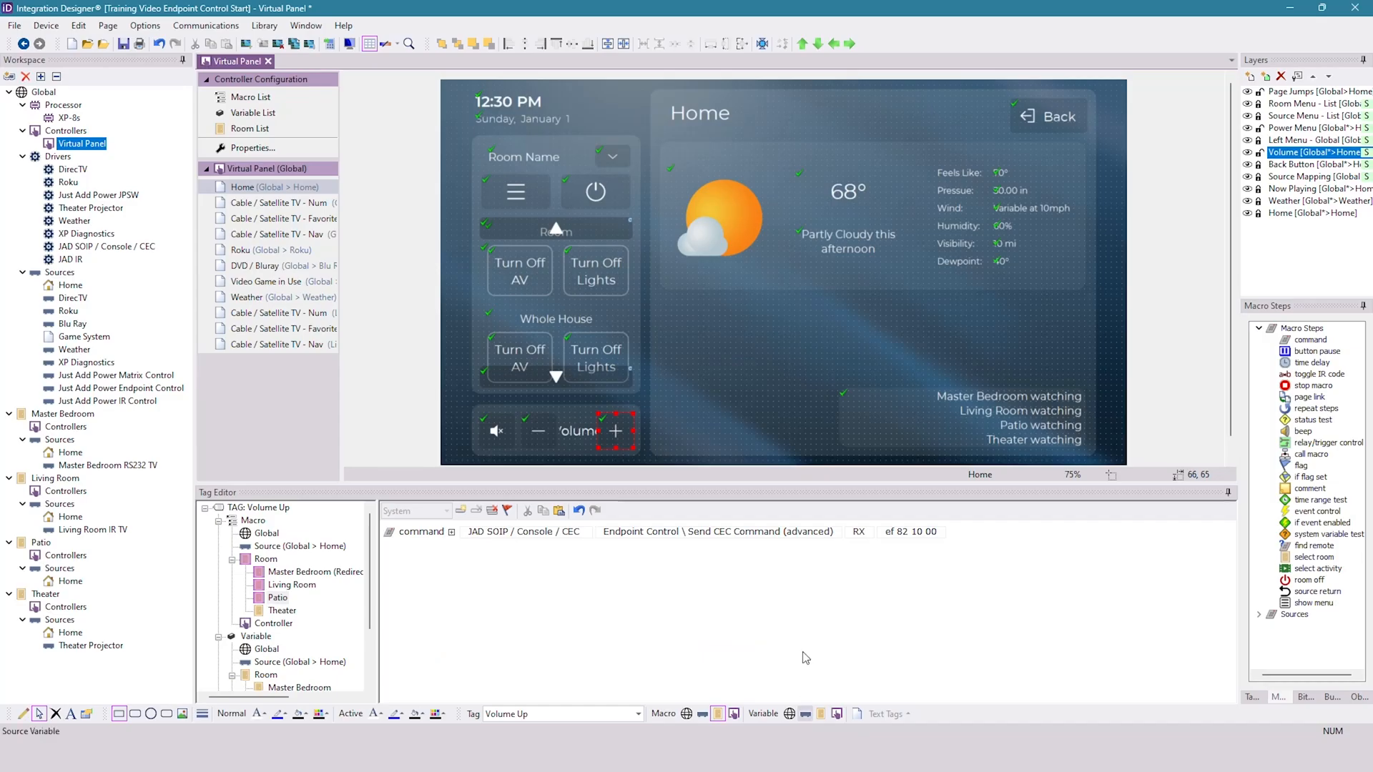
left_click(933, 536)
left_click_drag(936, 533, 801, 534)
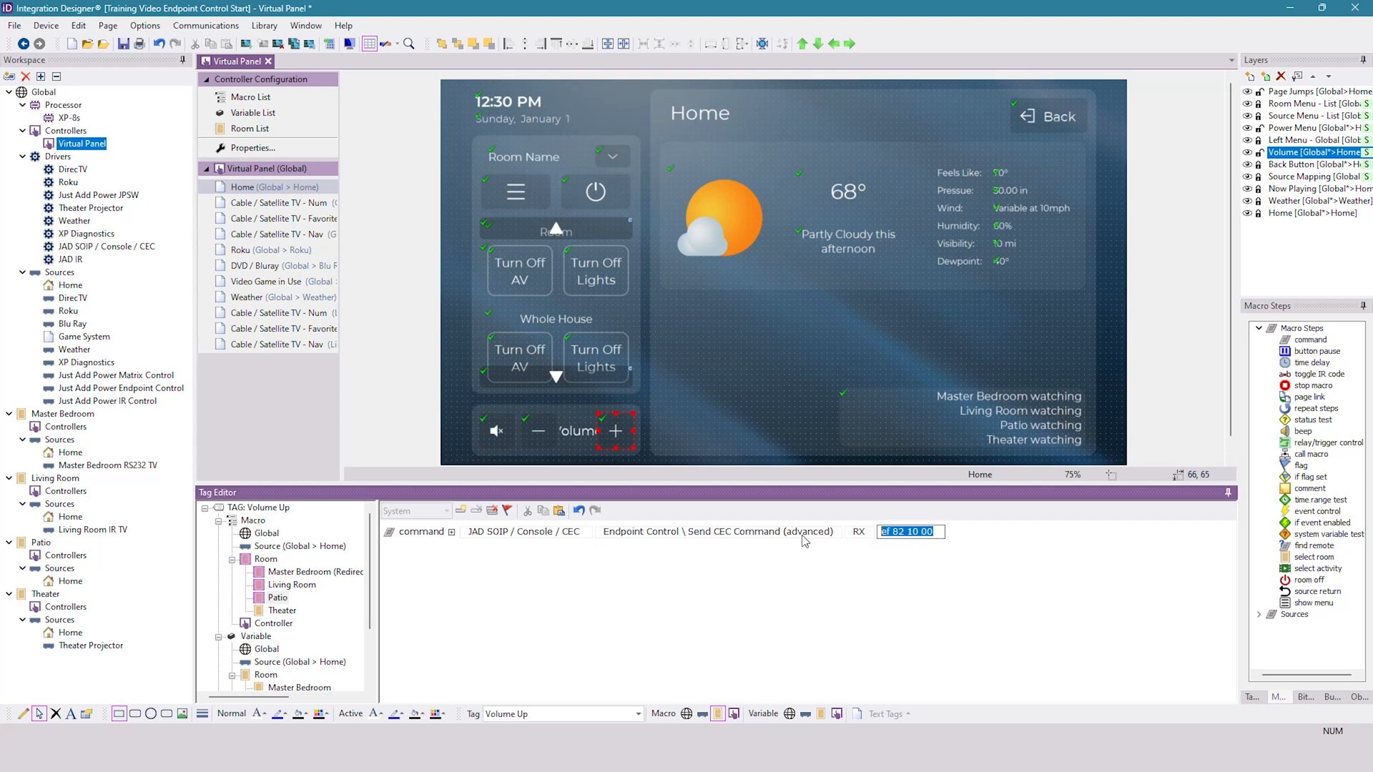
key("ctrl+v")
key("BackSpace")
key("BackSpace")
left_click(882, 589)
- Paste the advanced CEC command into the Patio macro of the Volume Down button
left_click(541, 431)
left_click(504, 552)
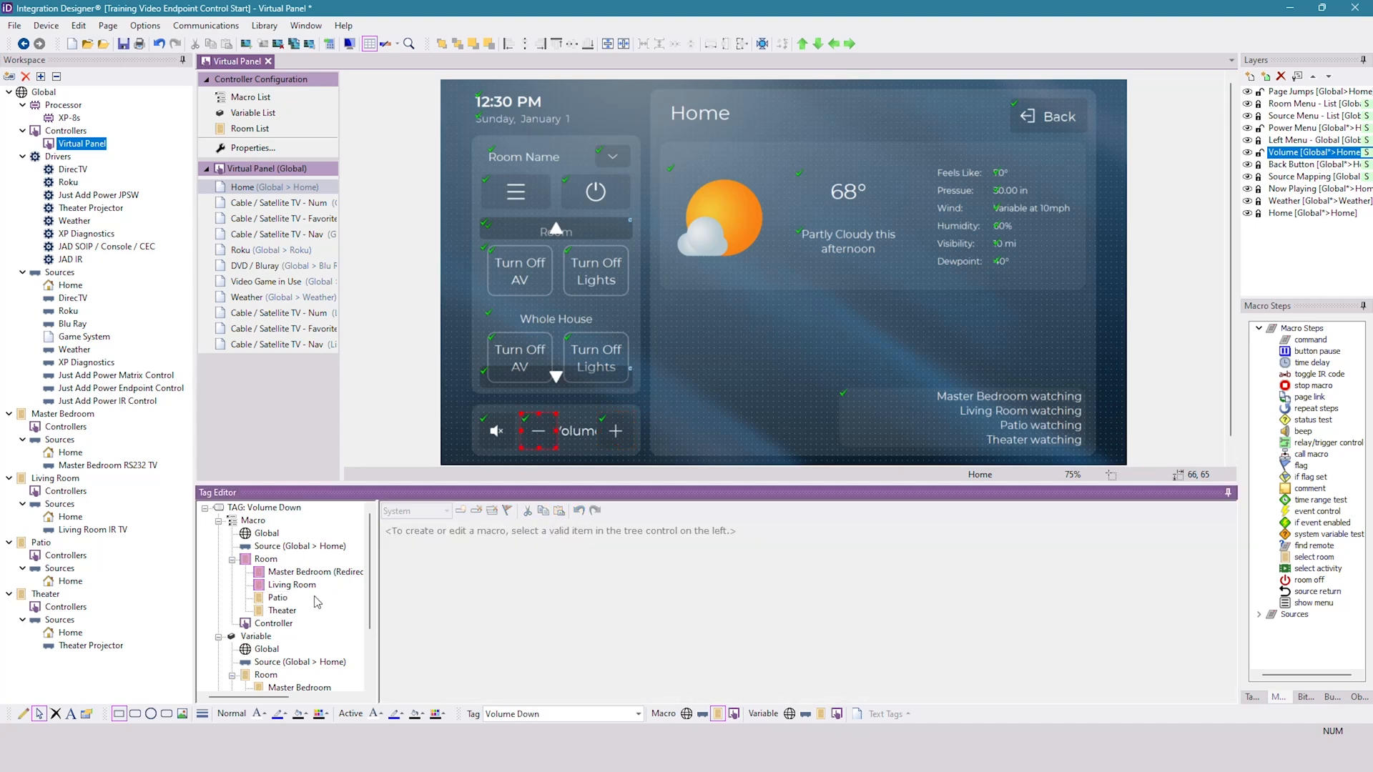
left_click(277, 598)
left_click(559, 510)
left_click(903, 533)
left_click(757, 533)
left_click(758, 533)
left_click(757, 533)
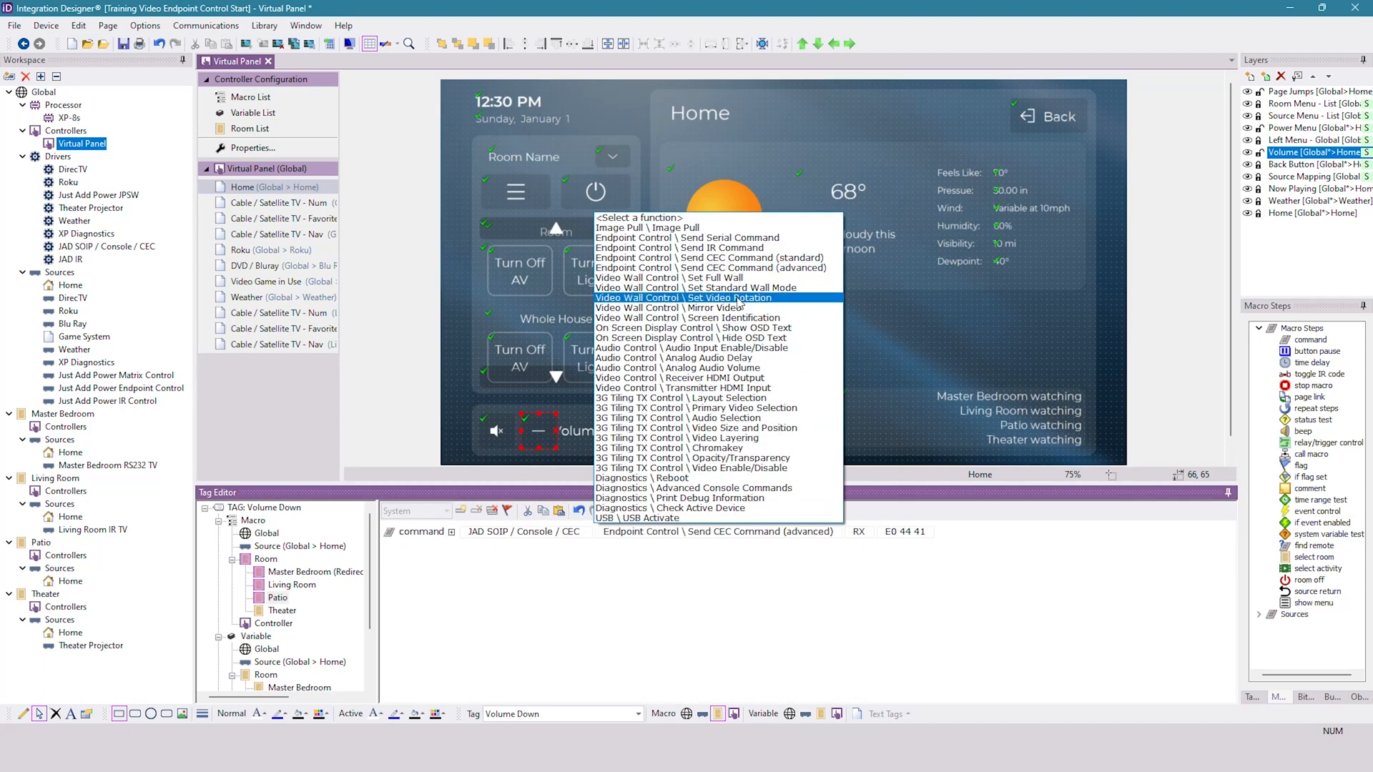
- Switch to CEC-O-MATIC, generate the User Control Pressed frame for Volume Down and copy E0:44:42
left_click(730, 588)
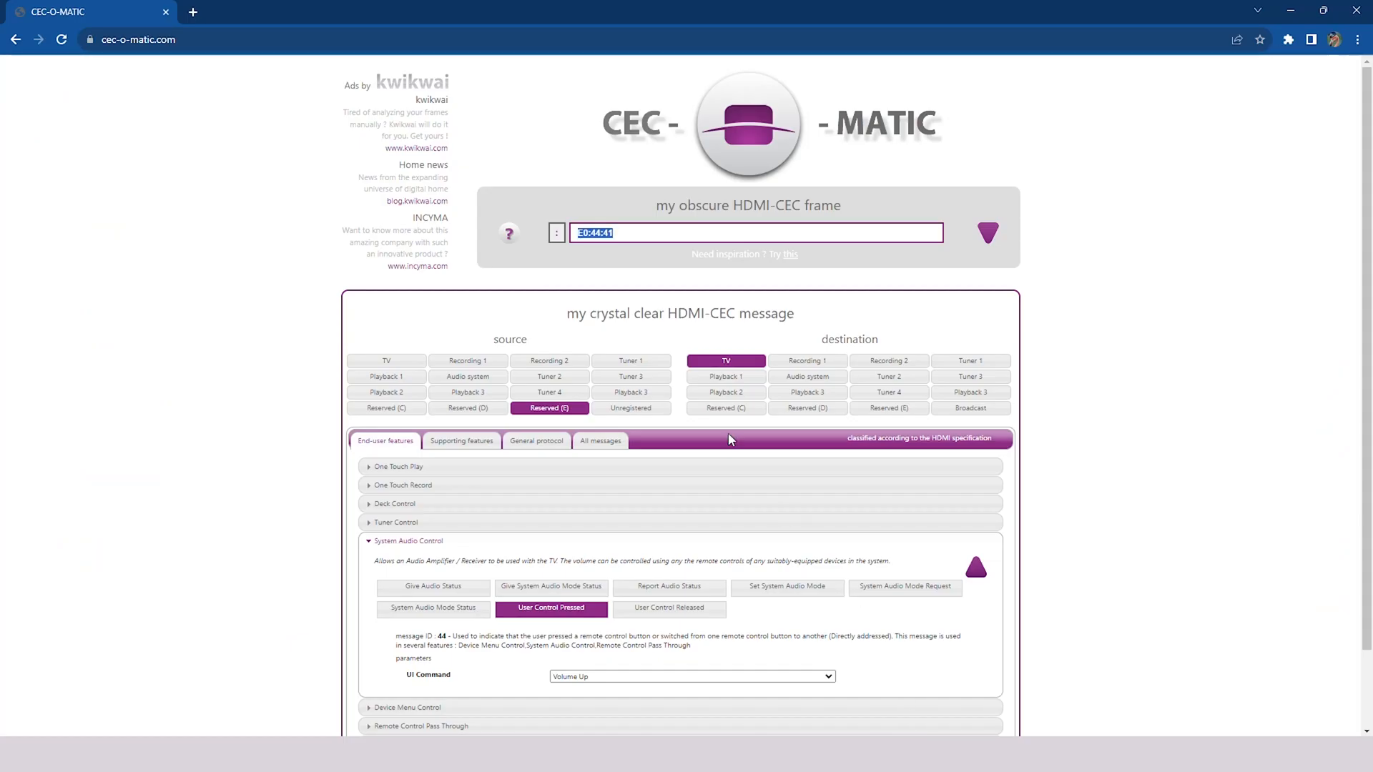
left_click(731, 678)
scroll(637, 625, "down", 5)
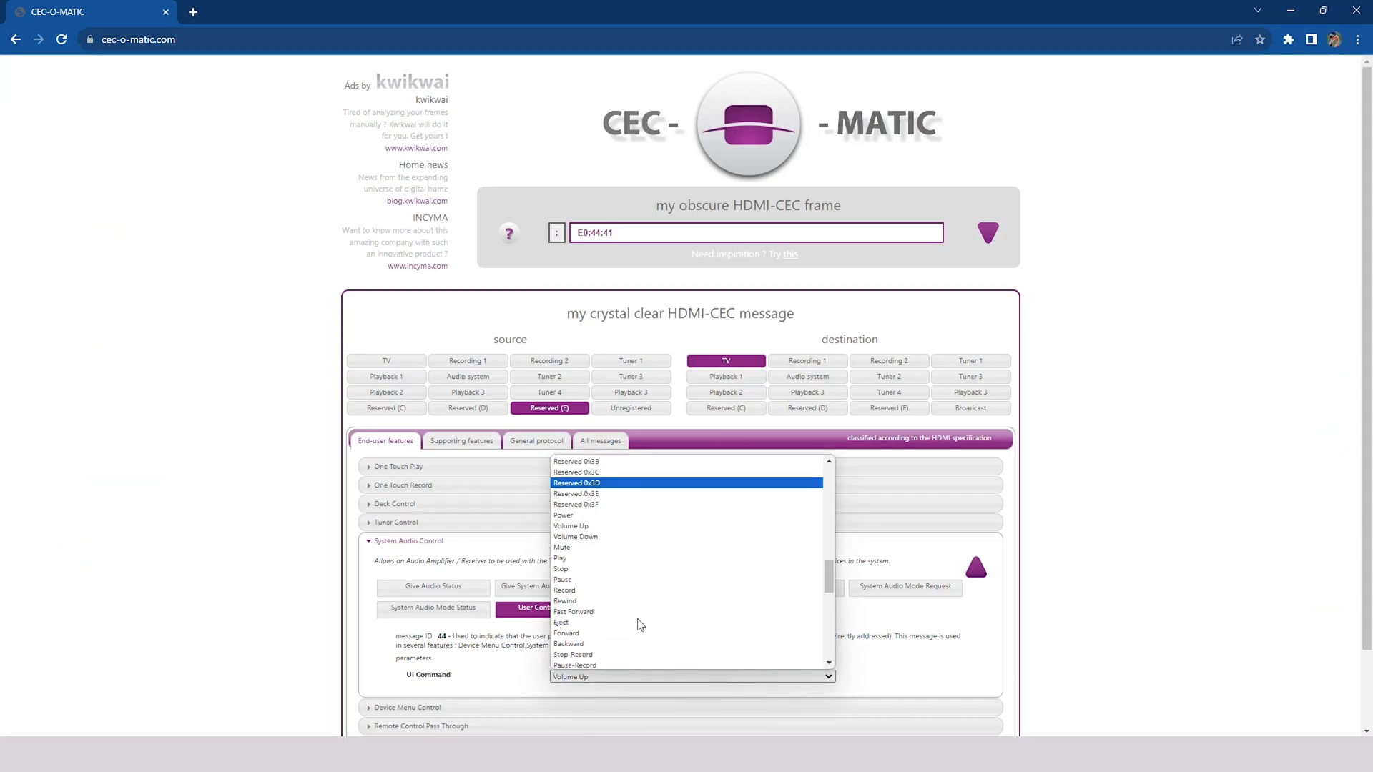
left_click(589, 535)
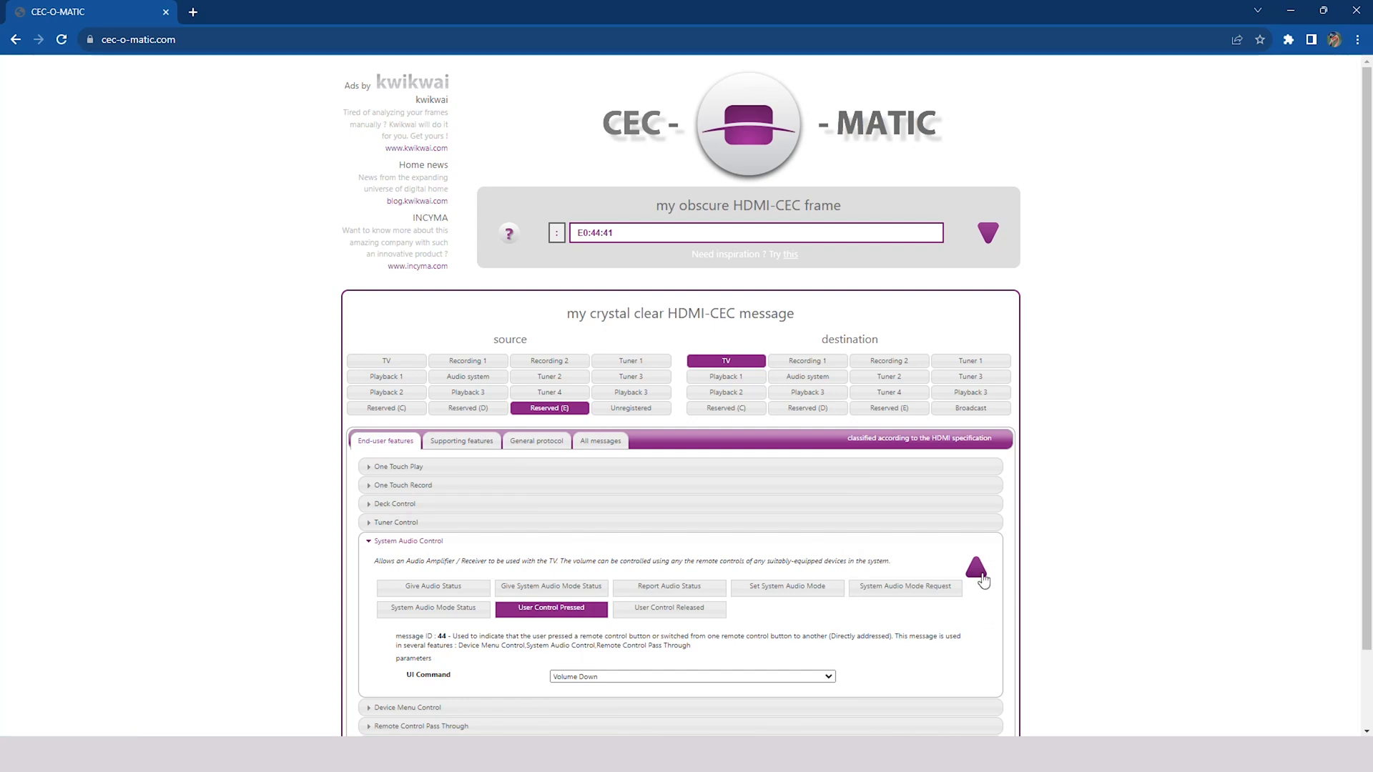
double_click(607, 234)
left_click_drag(607, 234, 569, 233)
key("ctrl+c")
- Back in Integration Designer, set the Patio Volume Down command's CEC data to E0 44 42, replacing colons with spaces
key("alt+Tab")
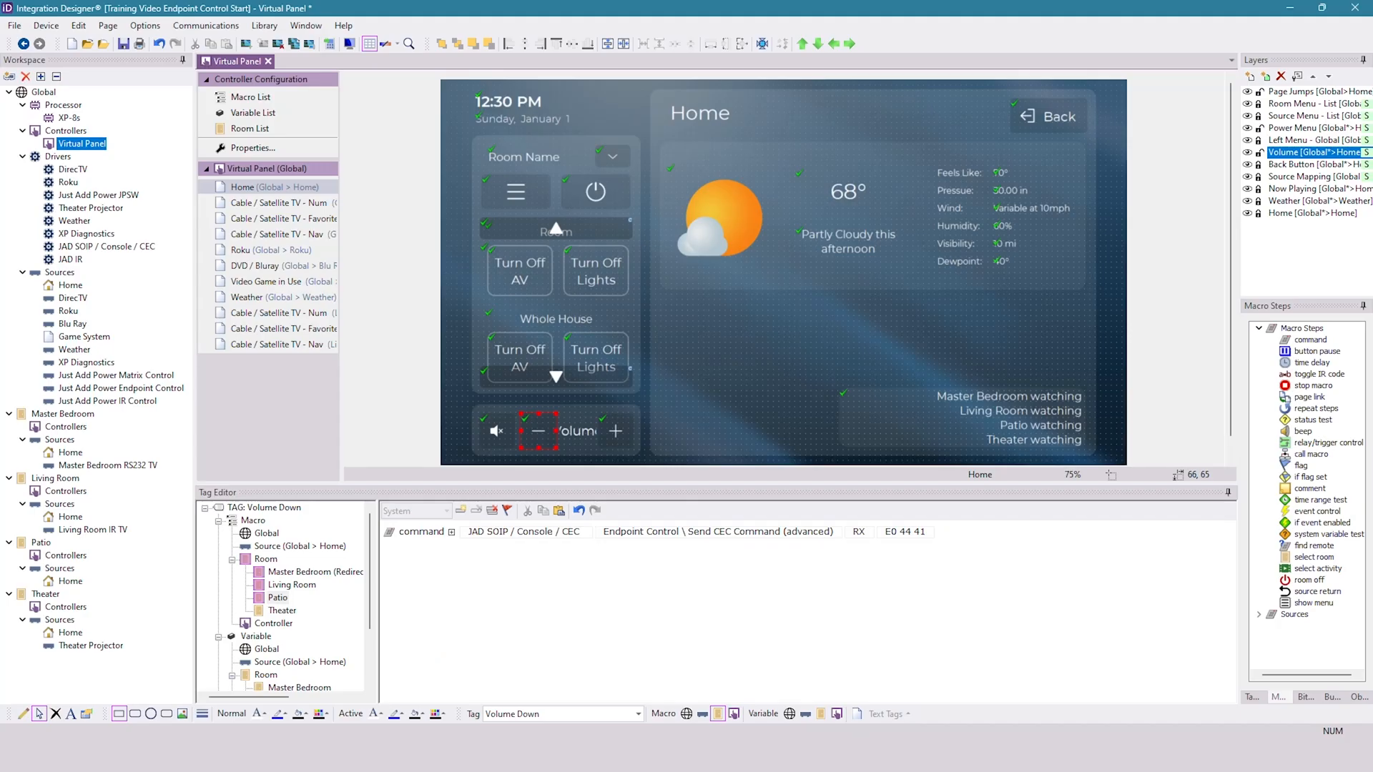
left_click(912, 536)
key("ctrl+v")
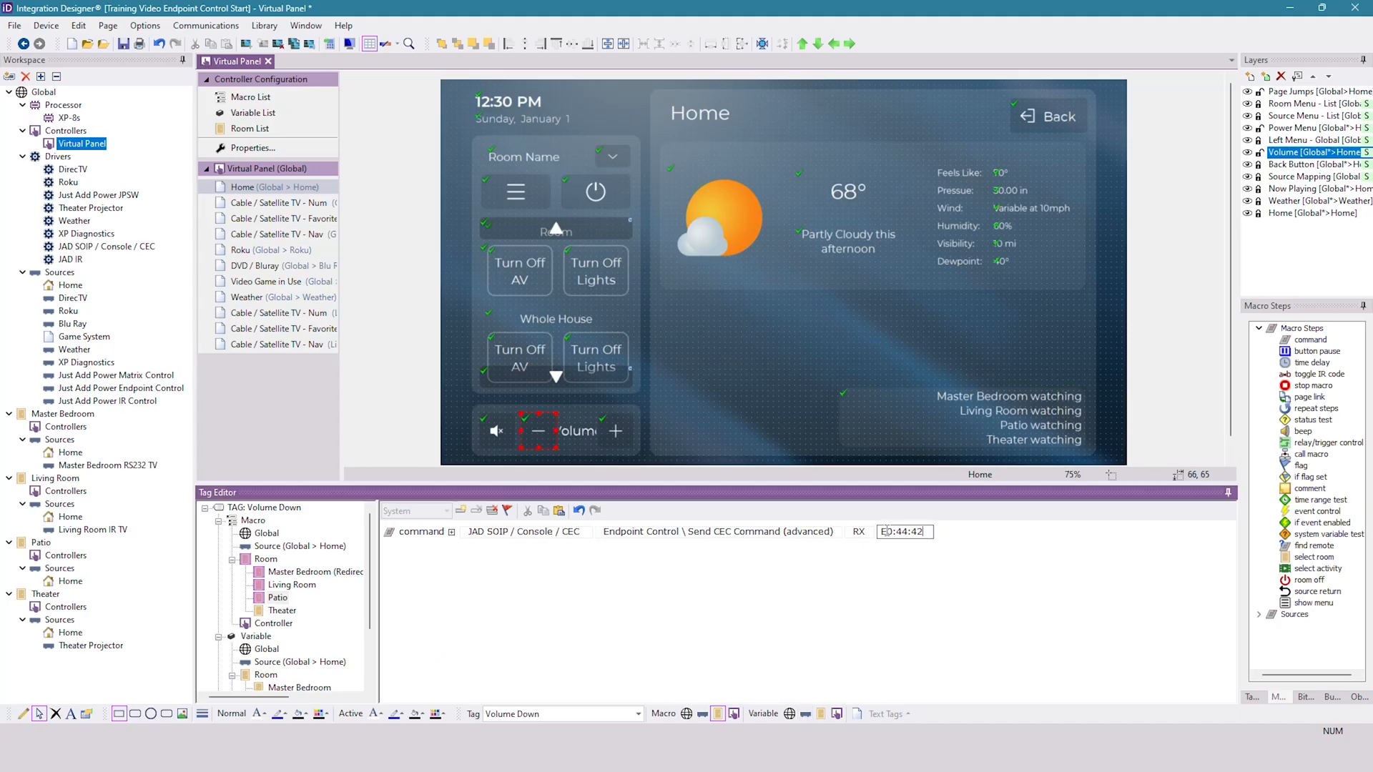
key("BackSpace")
key("BackSpace")
left_click(922, 615)
- Paste the advanced CEC command into the Patio macro of the Mute button and clear its data value
left_click(494, 431)
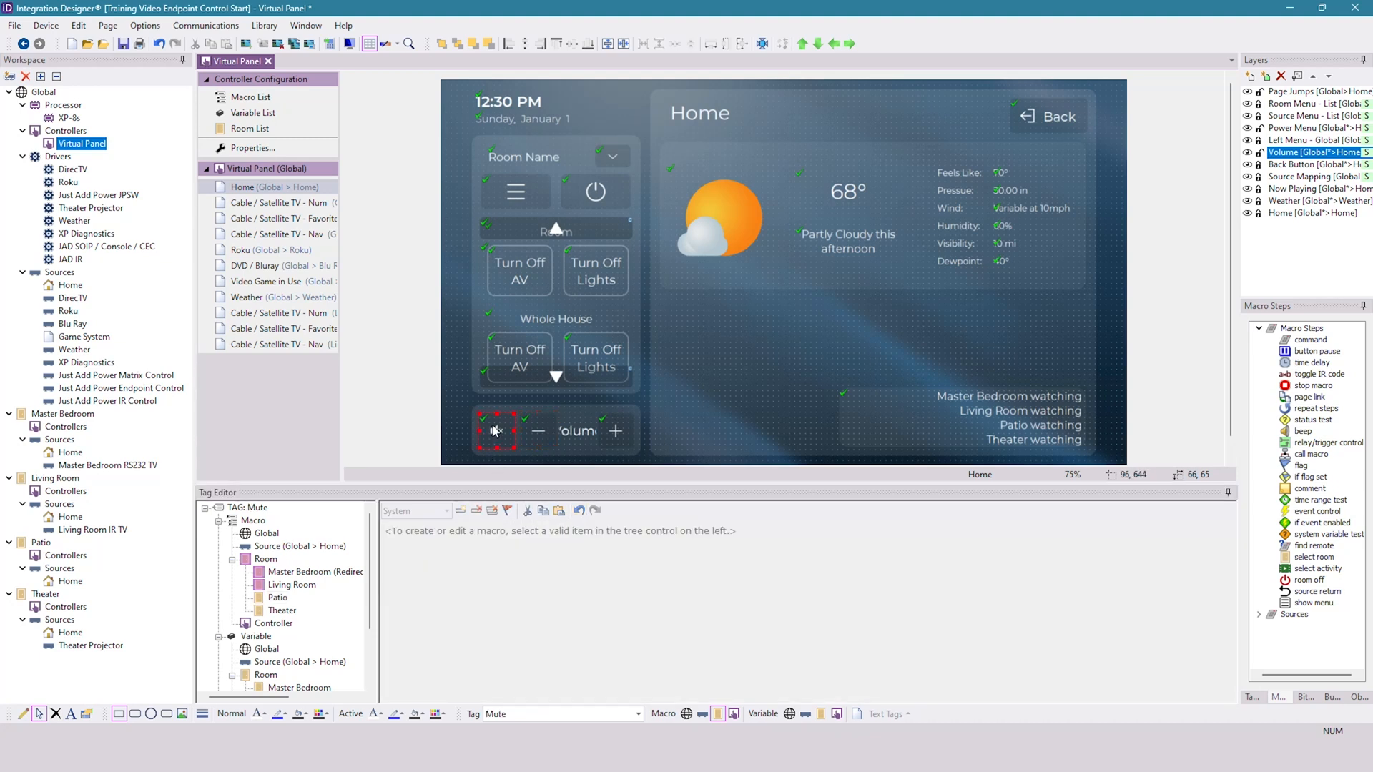
left_click(560, 511)
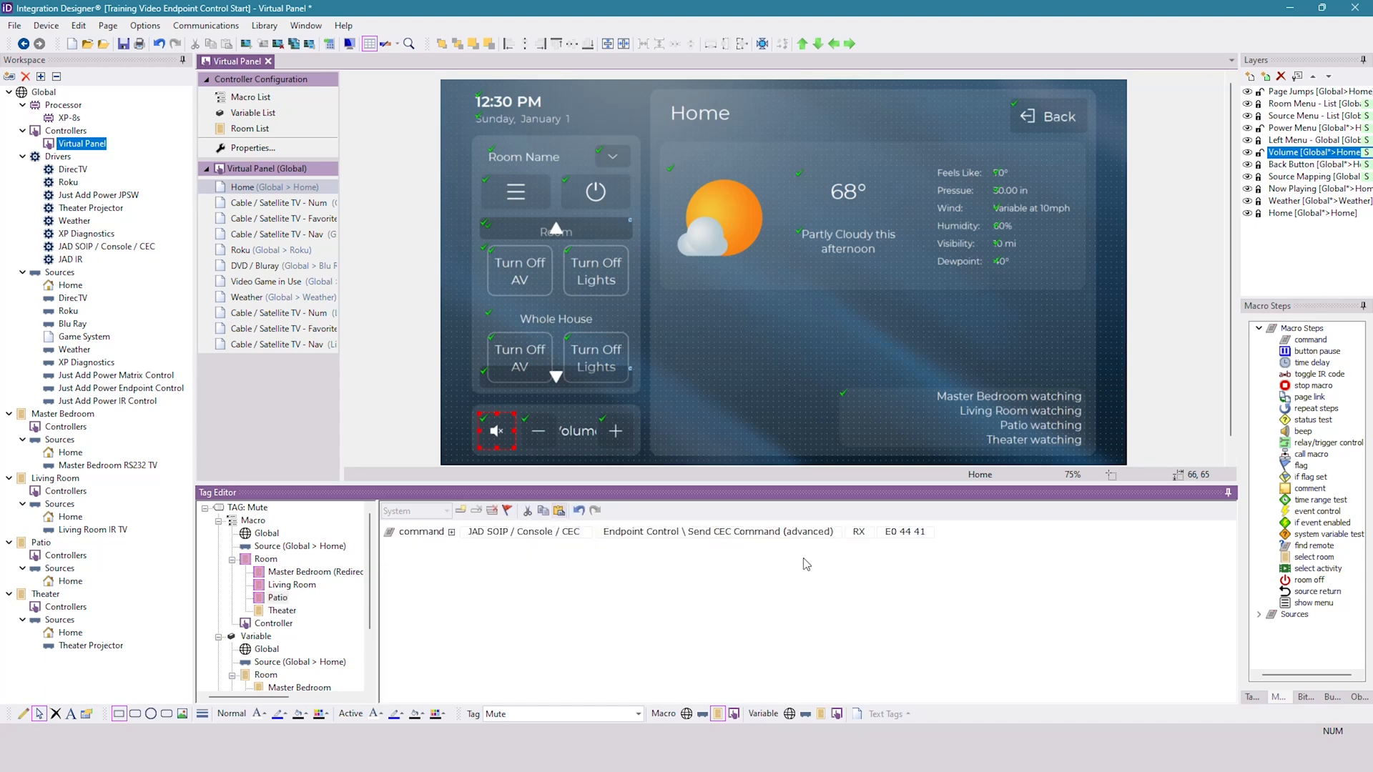
left_click(915, 534)
left_click_drag(916, 532, 862, 538)
key("BackSpace")
- Switch to CEC-O-MATIC, generate the User Control Pressed frame for Mute and copy E0:44:43
key("alt+Tab")
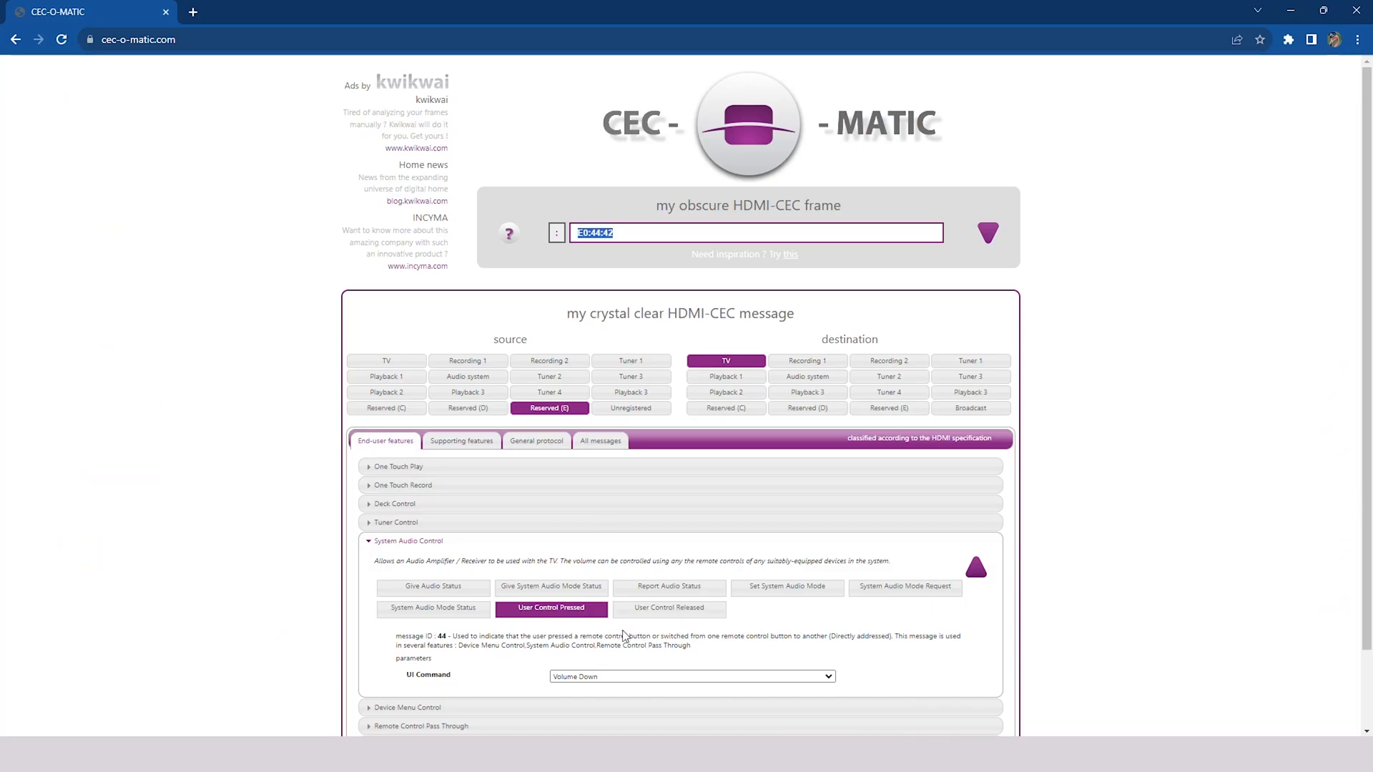
left_click(652, 677)
scroll(610, 649, "down", 3)
scroll(610, 650, "up", 1)
left_click(610, 651)
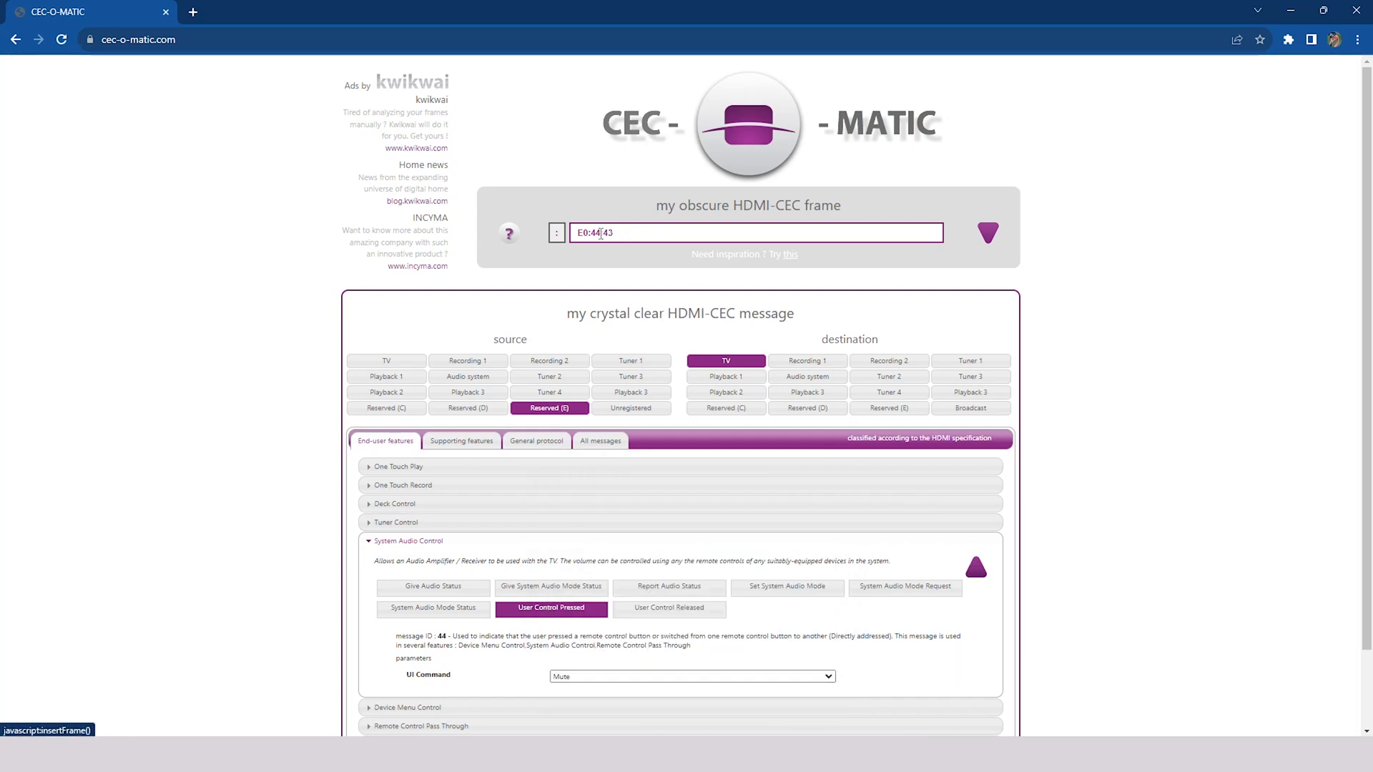
left_click(976, 567)
- Back in Integration Designer, set the Patio Mute command's CEC data to E0 44 43, using spaces between the bytes
key("alt+Tab")
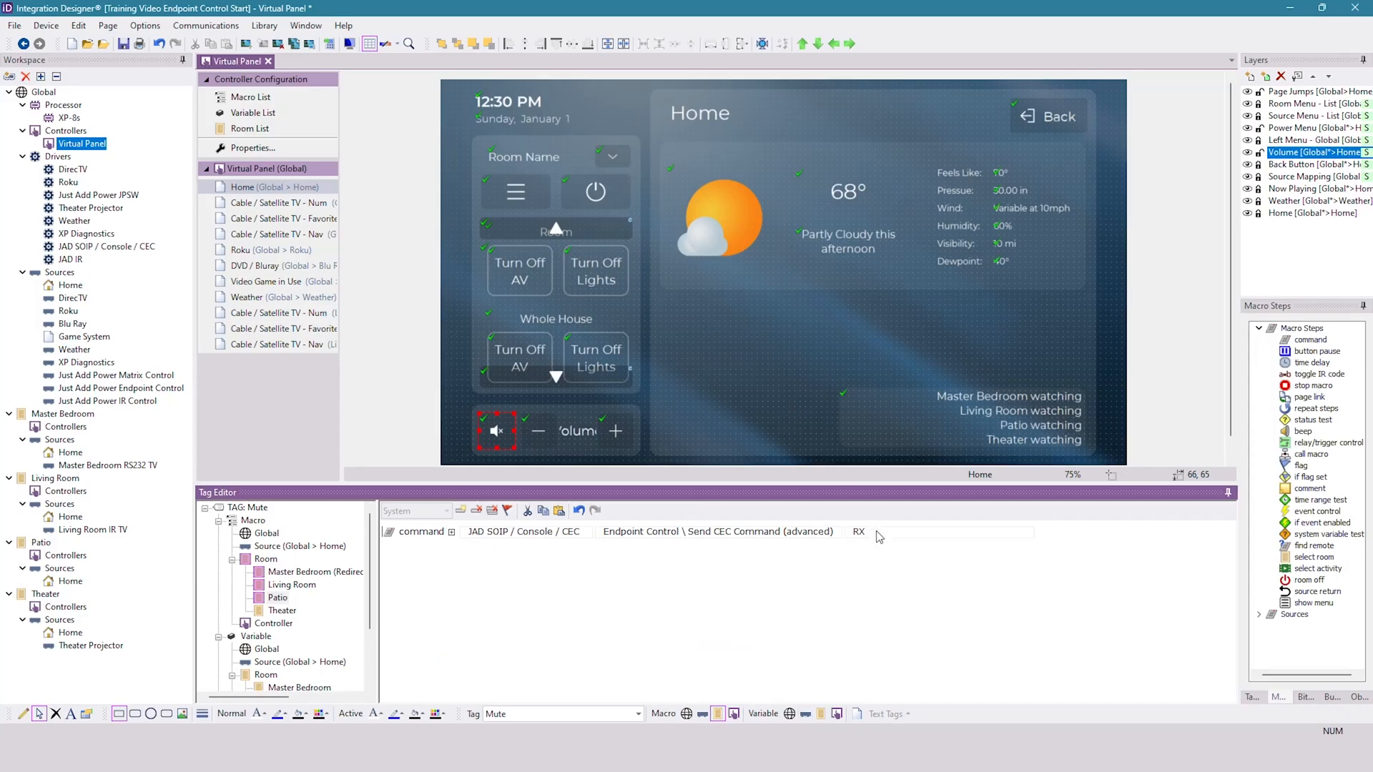
left_click(919, 534)
key("ctrl+v")
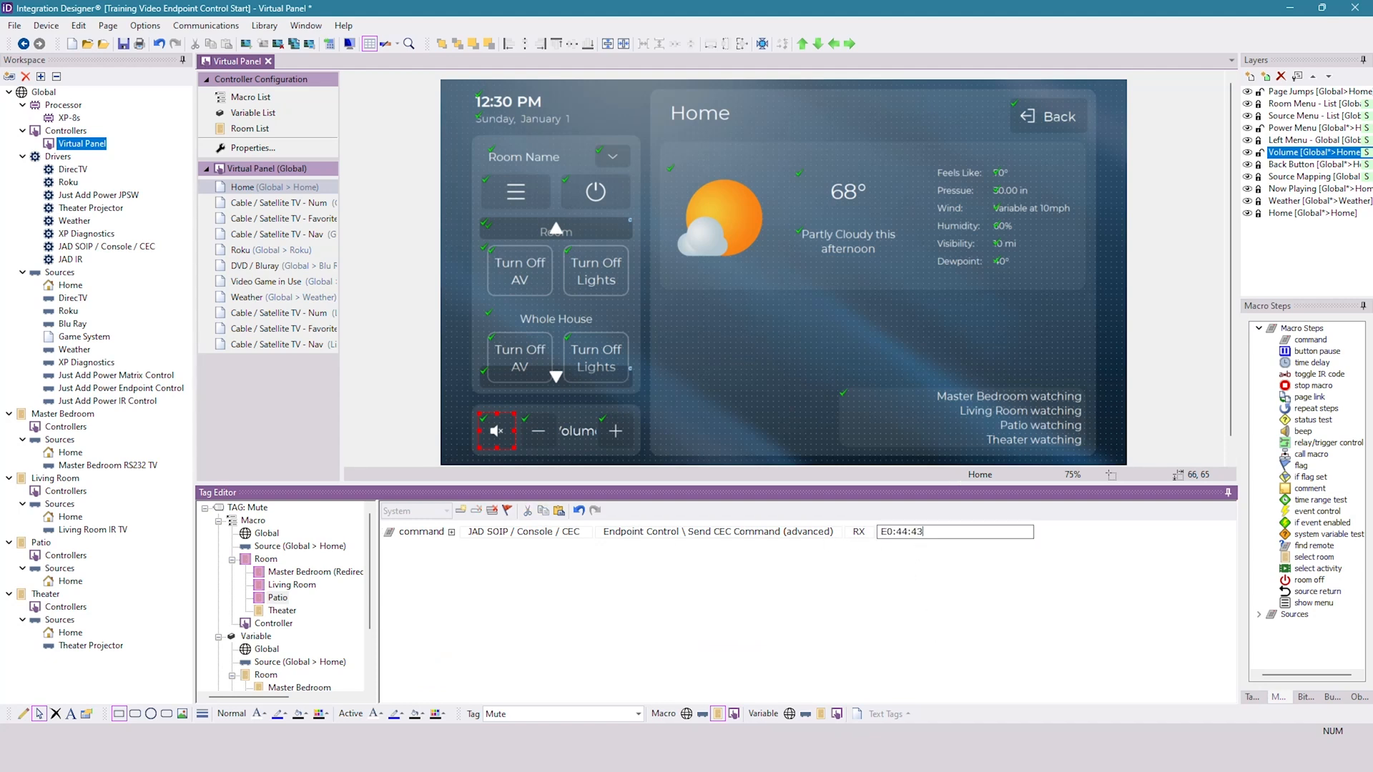
key("BackSpace")
left_click(949, 596)
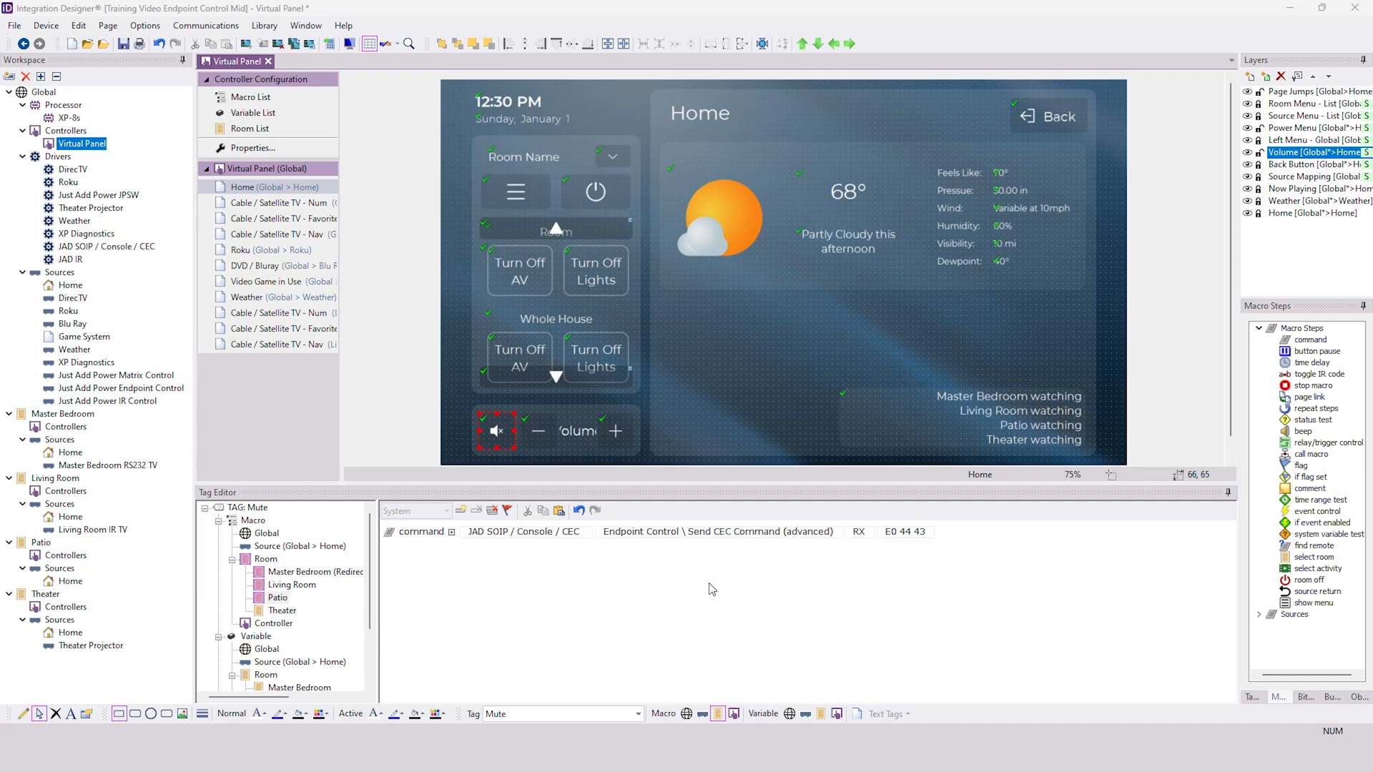
- Check the download status of the XP-8s and Virtual Panel, and minimize Integration Designer to reach the running RTI Virtual Panel
left_click(329, 43)
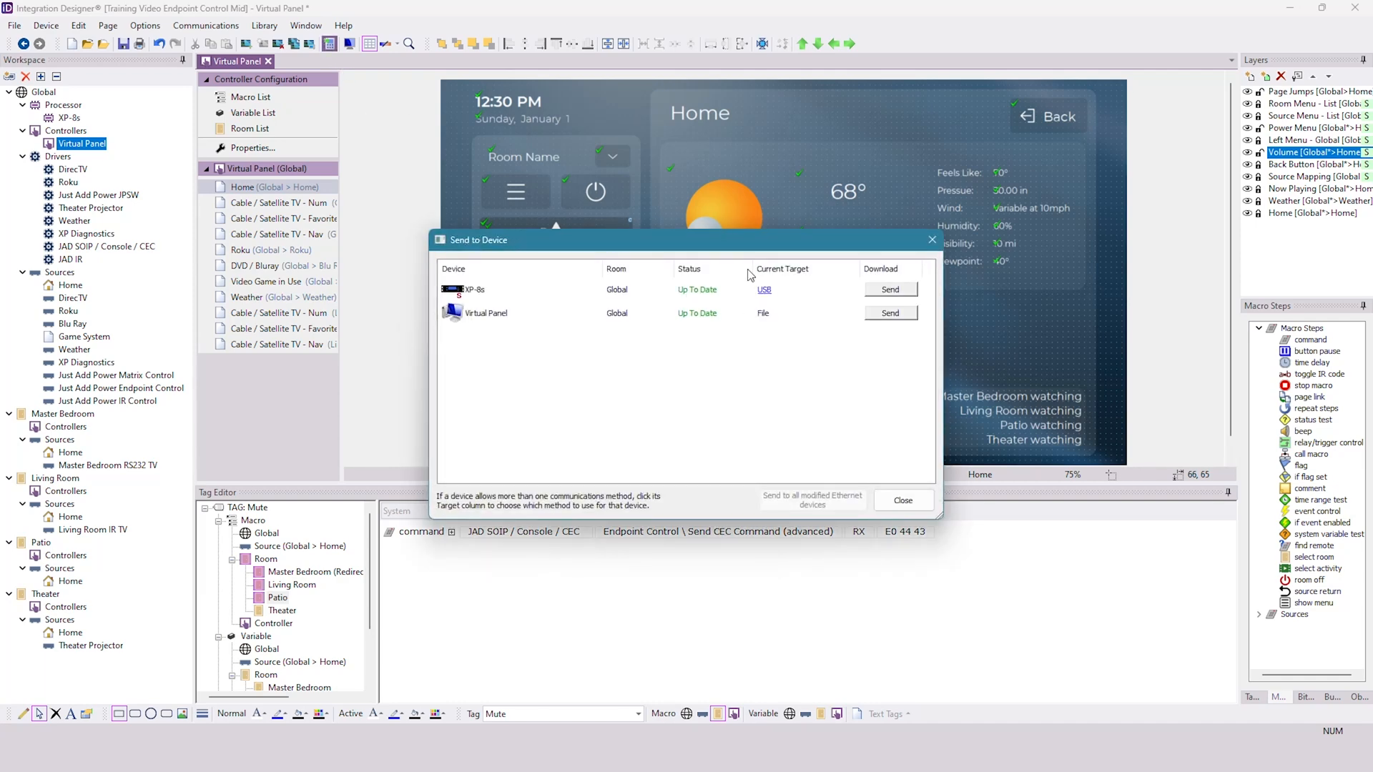
left_click(902, 501)
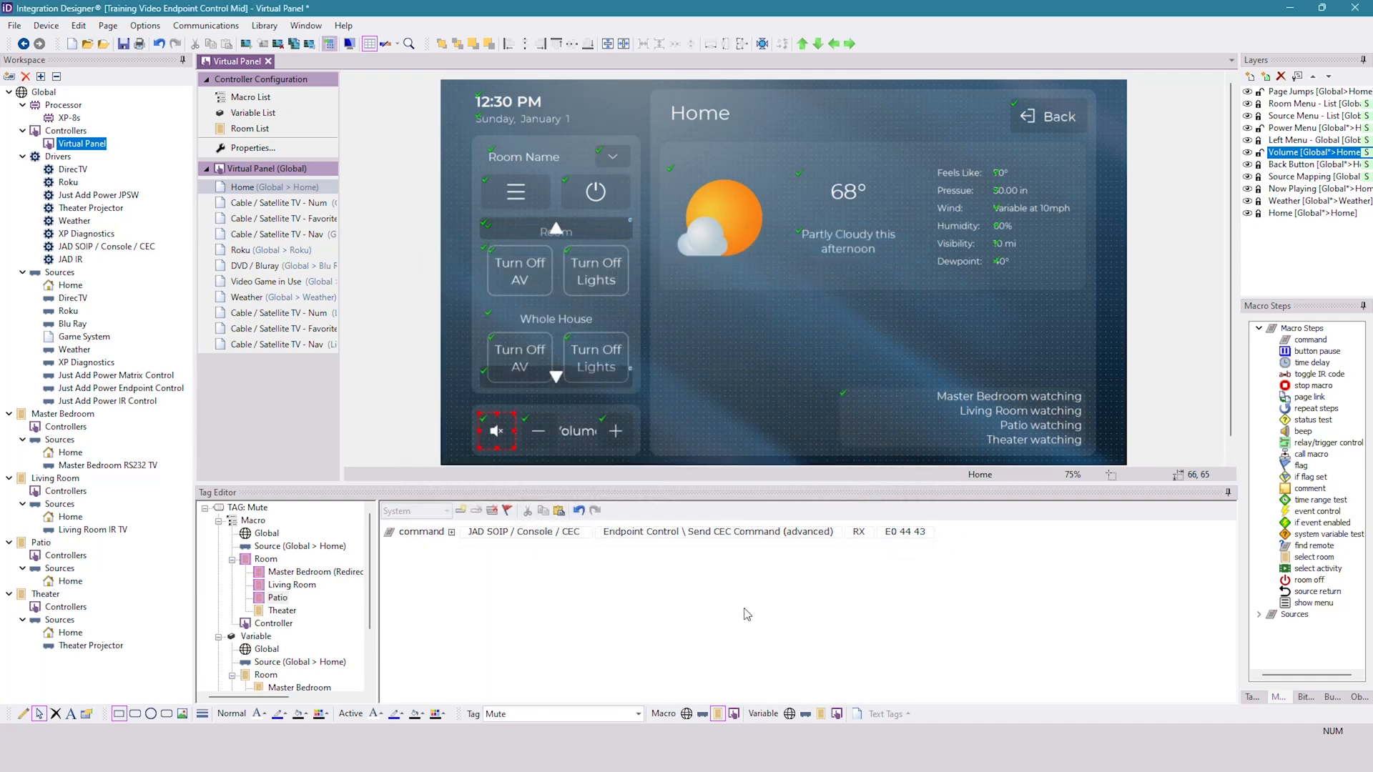
left_click(1290, 10)
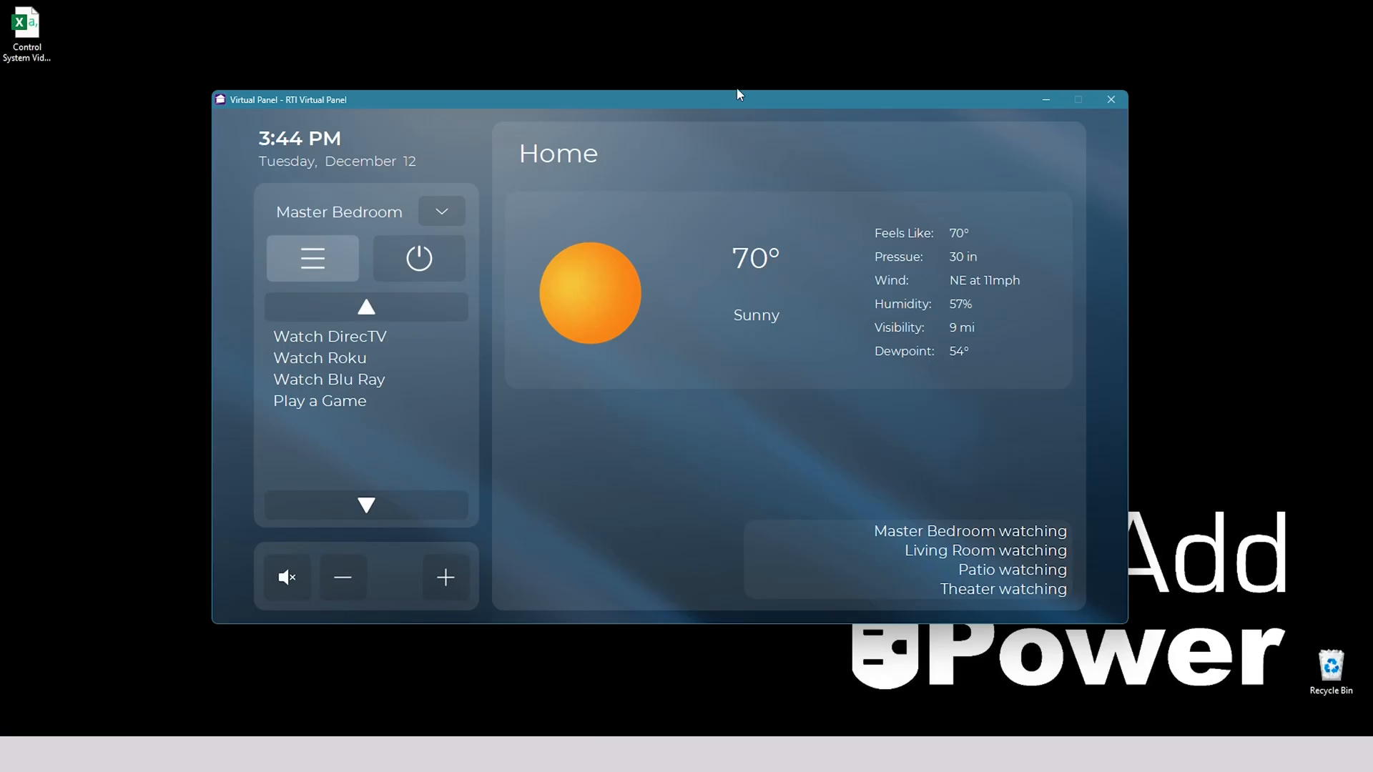
- In the running RTI Virtual Panel, select the Master Bedroom and start the Watch DirecTV activity
left_click_drag(707, 94, 716, 77)
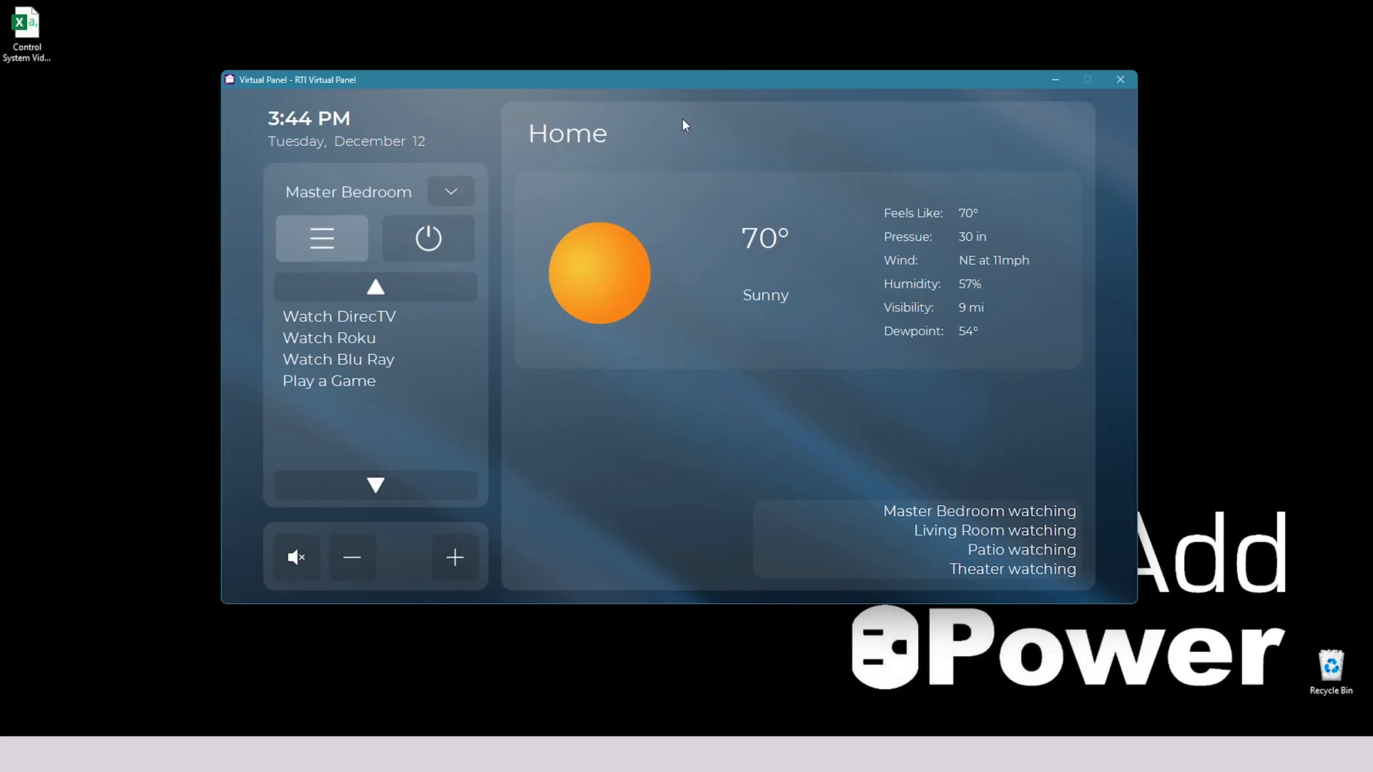
left_click(450, 187)
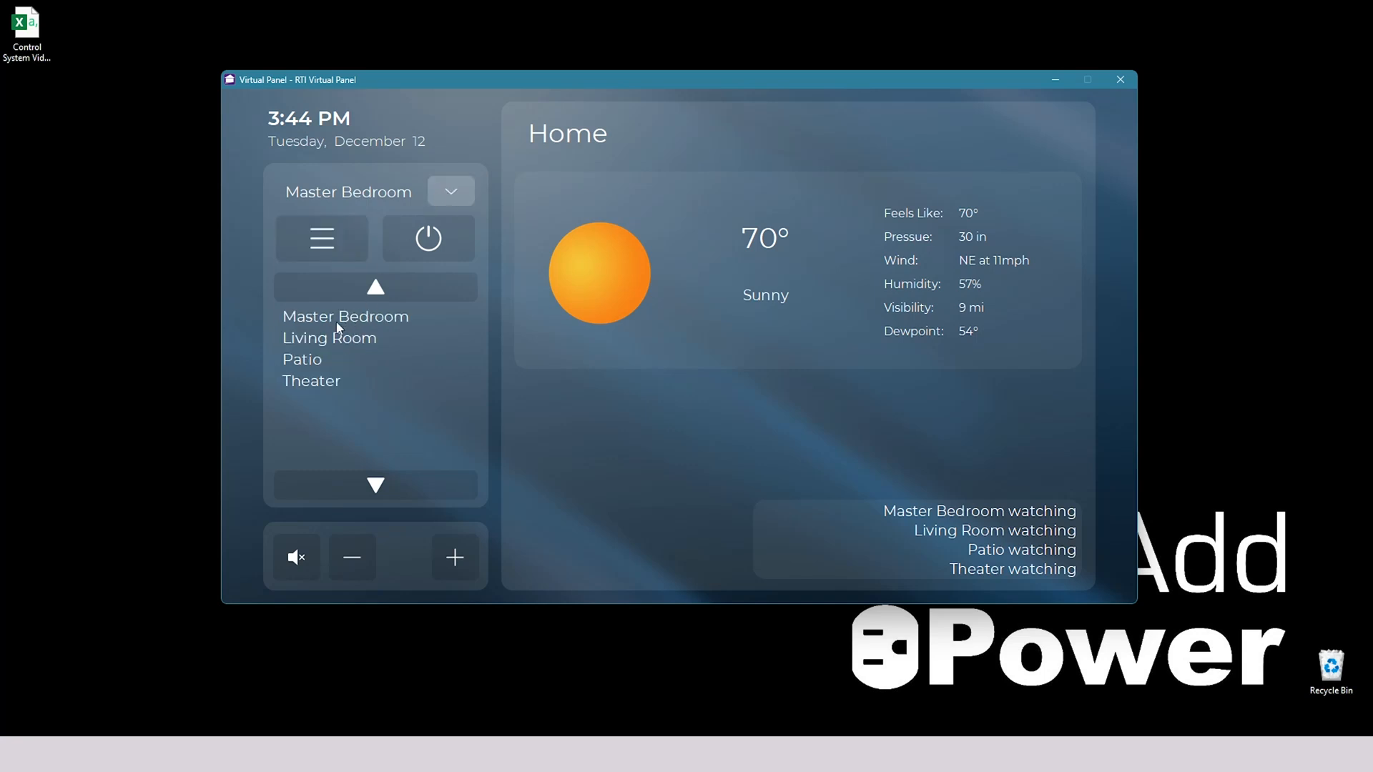
left_click(364, 323)
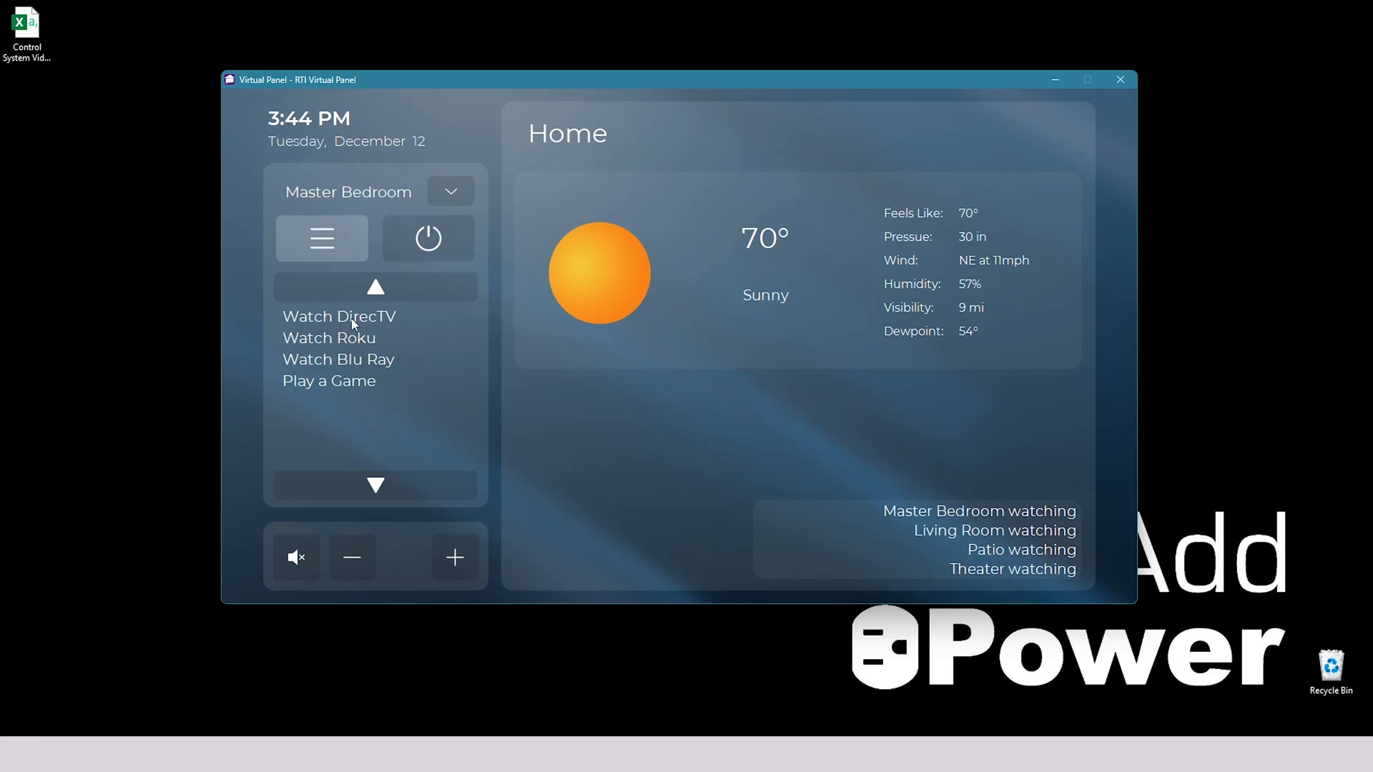
left_click(352, 324)
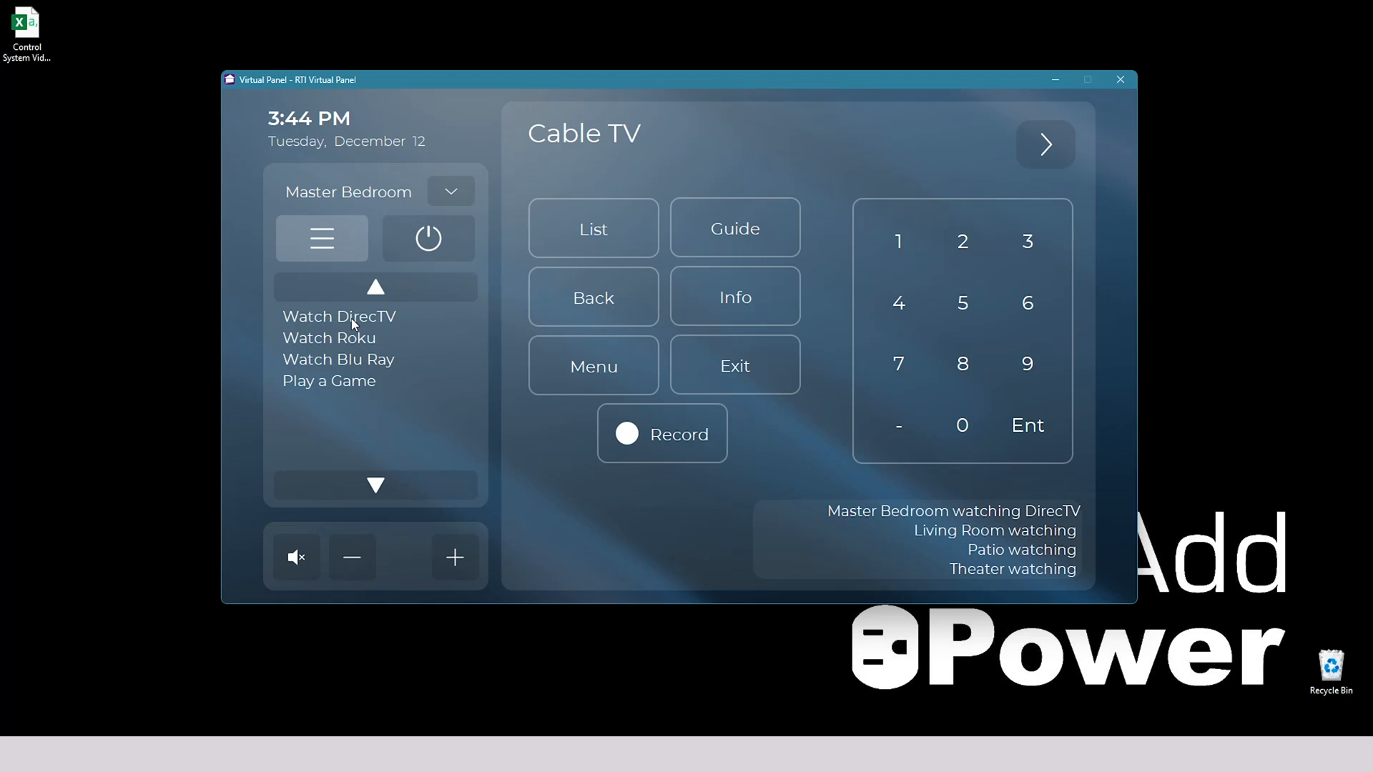
- Select the Living Room and start its Watch Roku activity, and switch the panel's room to Patio
left_click(461, 194)
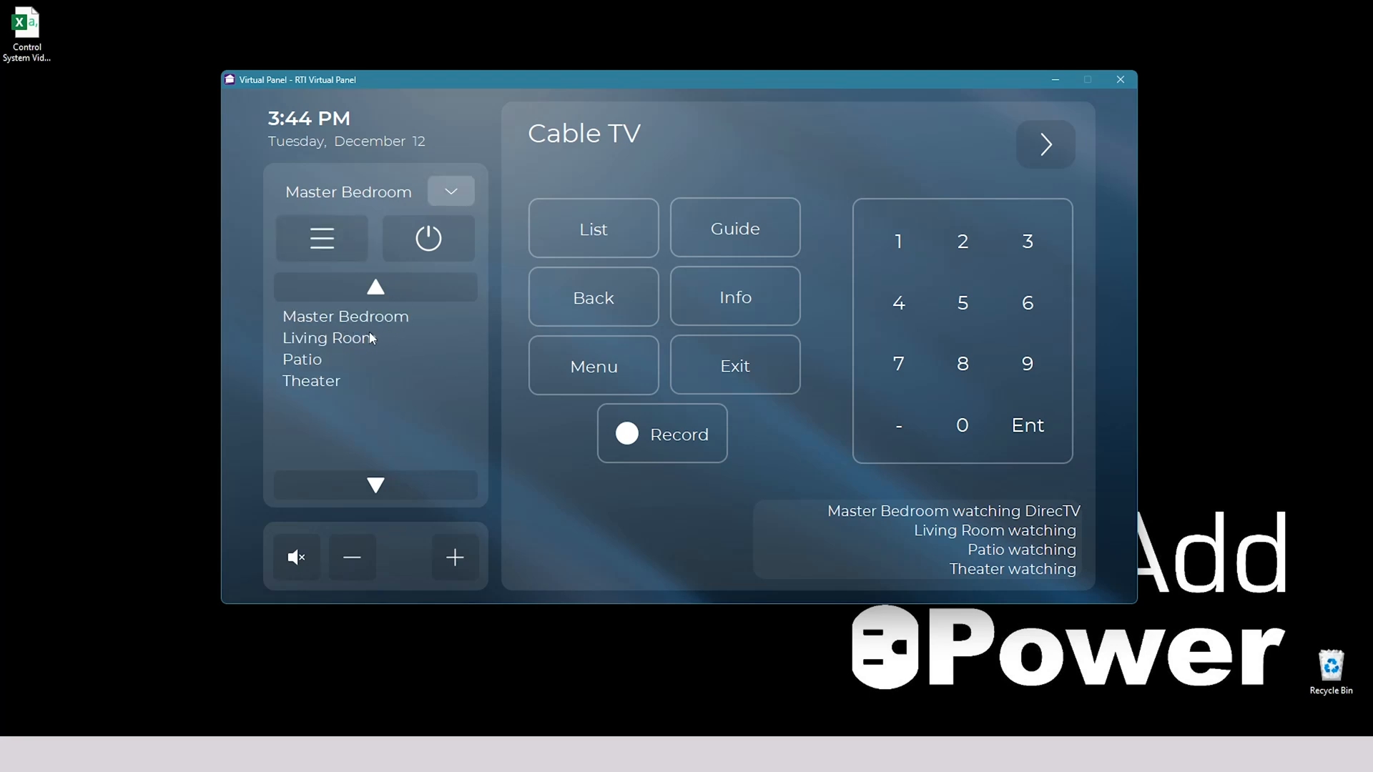
left_click(345, 339)
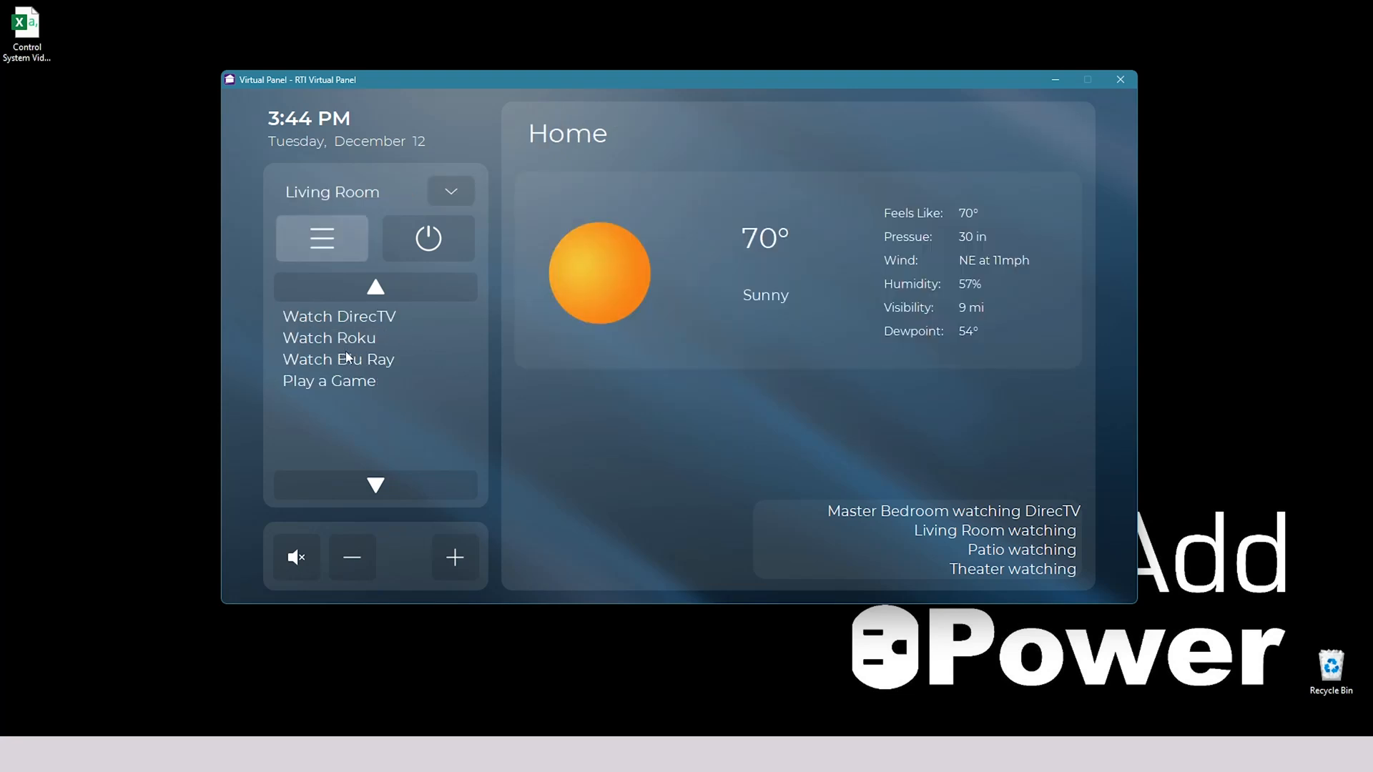
left_click(341, 340)
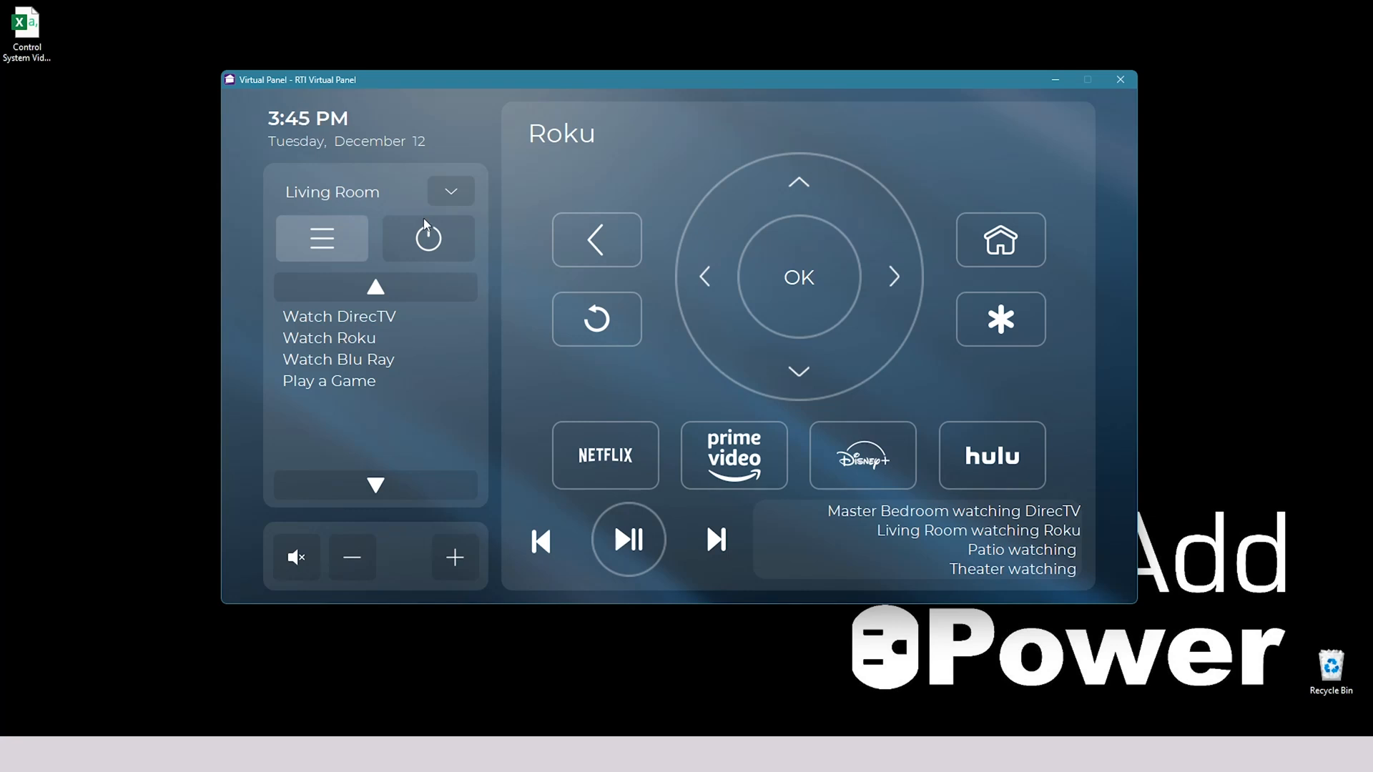
left_click(452, 198)
left_click(313, 361)
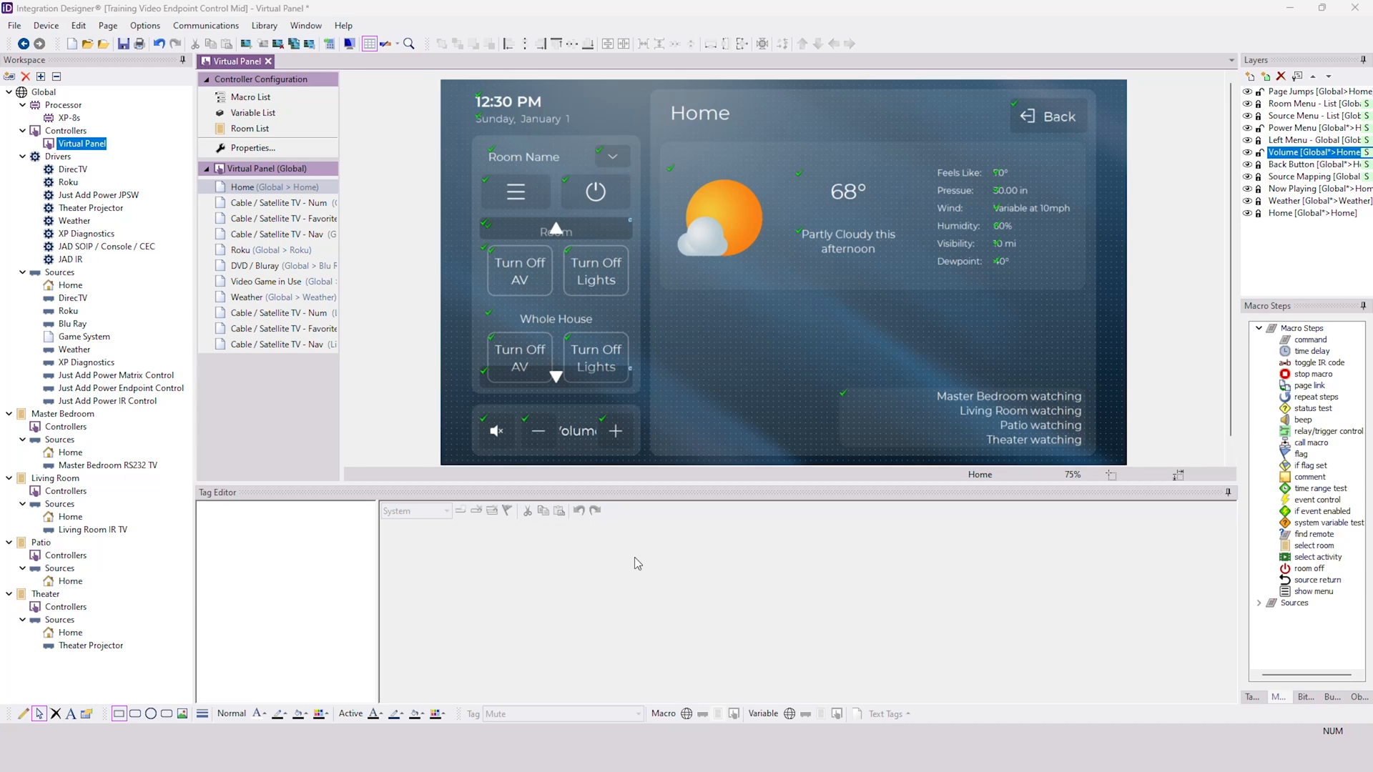
- In Integration Designer, review the JAD SOIP / Console / CEC driver properties and Master Bedroom activities, and return to the Virtual Panel layout
double_click(118, 247)
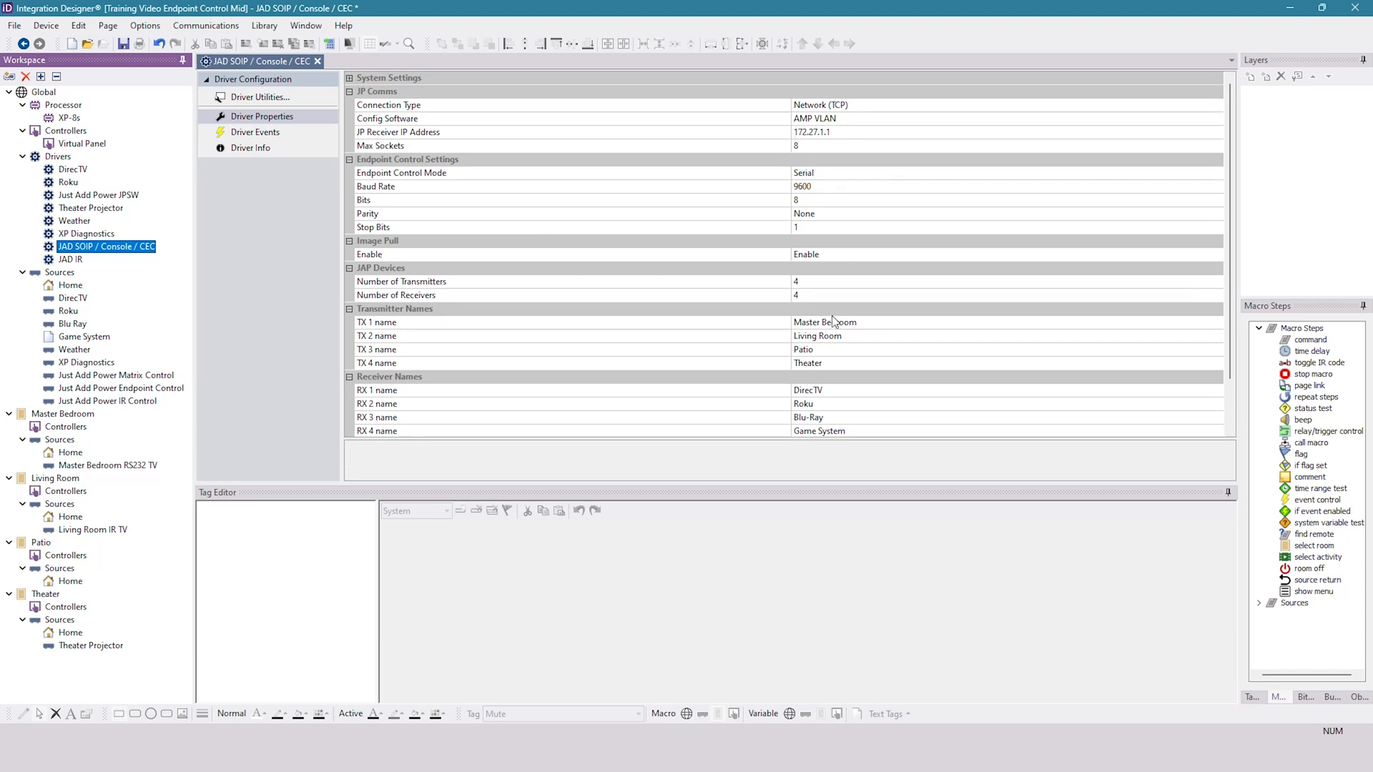
left_click(63, 415)
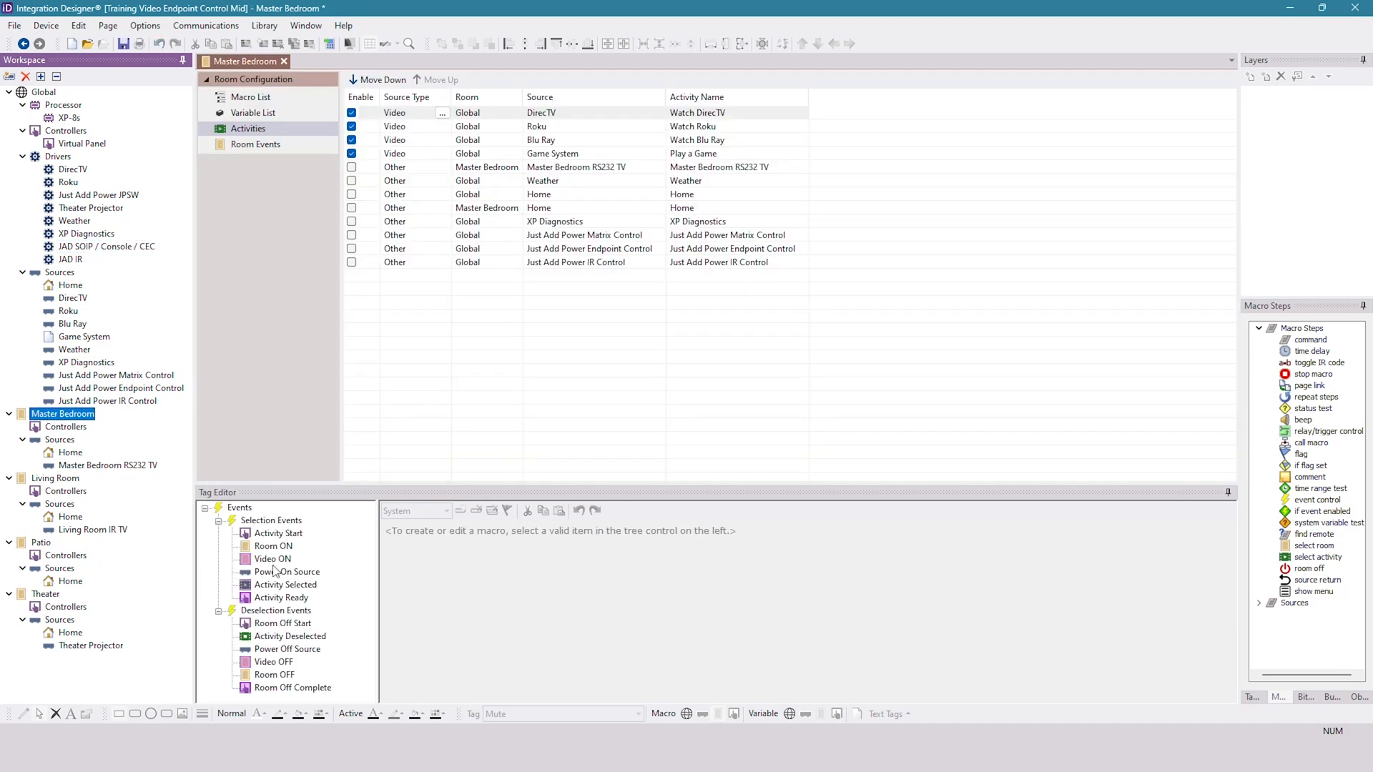
left_click(80, 143)
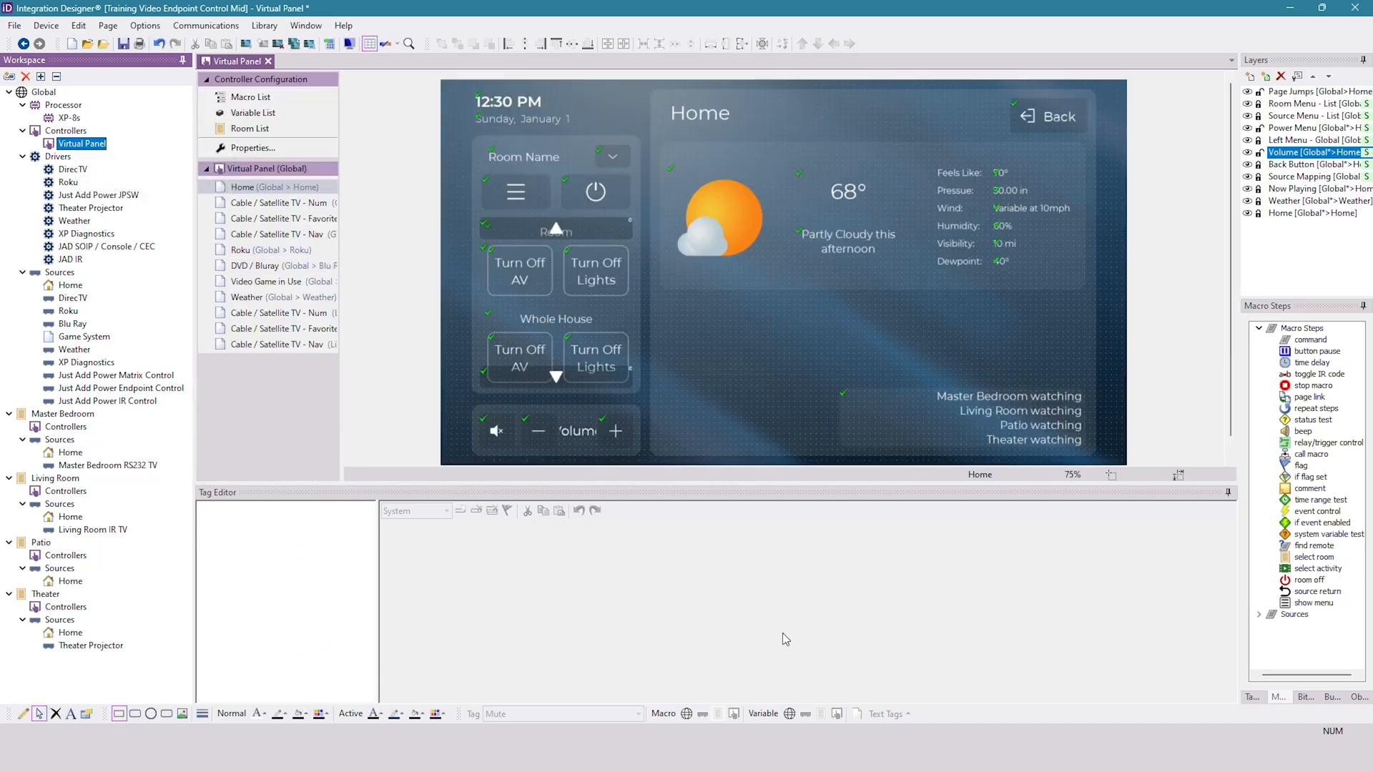